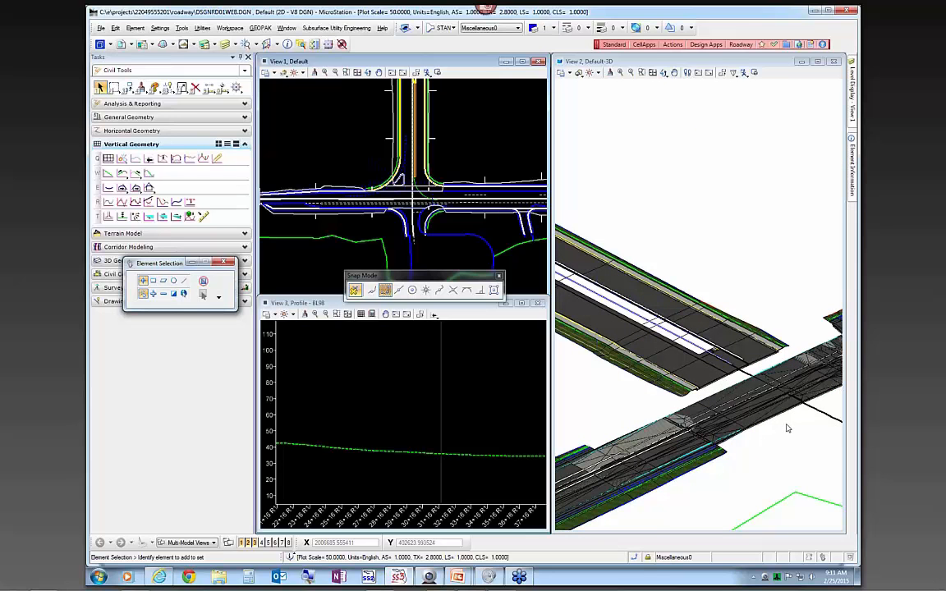
Step: Examine the gap between the side-road corridor and the mainline corridor in the 3D model
{"action": "middle_click_drag", "start_coordinate": [787, 427], "coordinate": [756, 425], "text": "shift"}
{"action": "scroll", "coordinate": [690, 447], "scroll_direction": "up", "scroll_amount": 3}
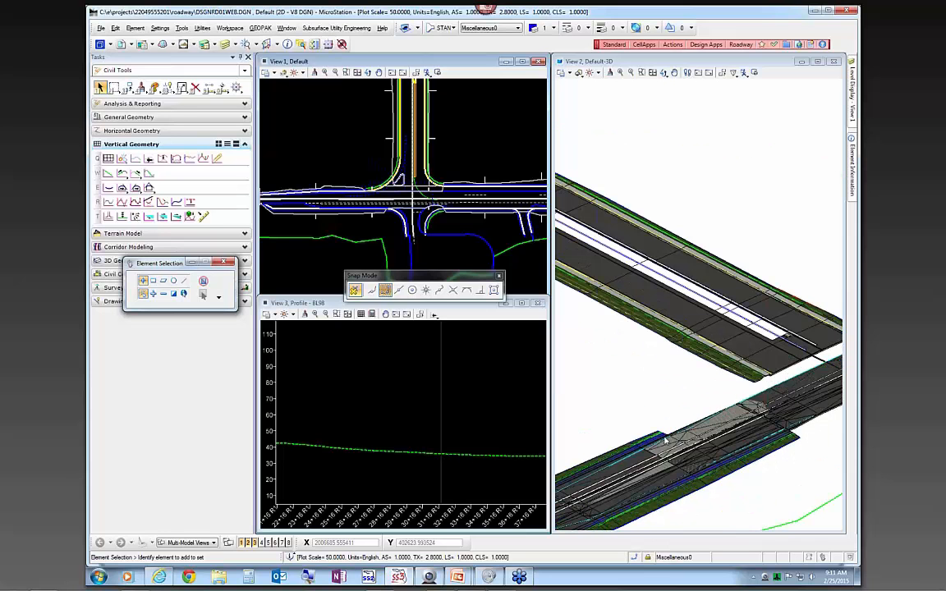
{"action": "scroll", "coordinate": [607, 398], "scroll_direction": "up", "scroll_amount": 3}
{"action": "scroll", "coordinate": [622, 430], "scroll_direction": "down", "scroll_amount": 2}
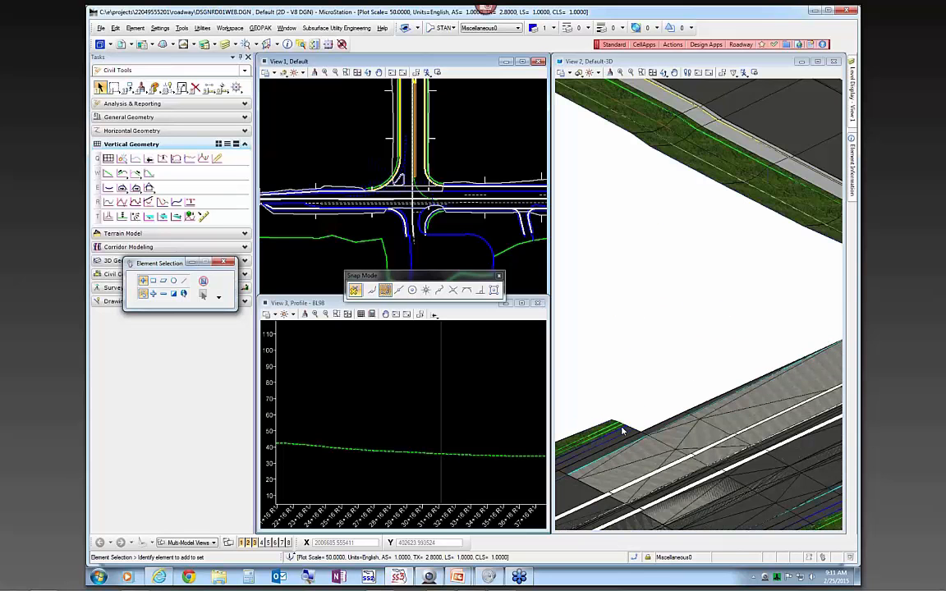
{"action": "scroll", "coordinate": [606, 420], "scroll_direction": "down", "scroll_amount": 2}
{"action": "scroll", "coordinate": [624, 398], "scroll_direction": "up", "scroll_amount": 1}
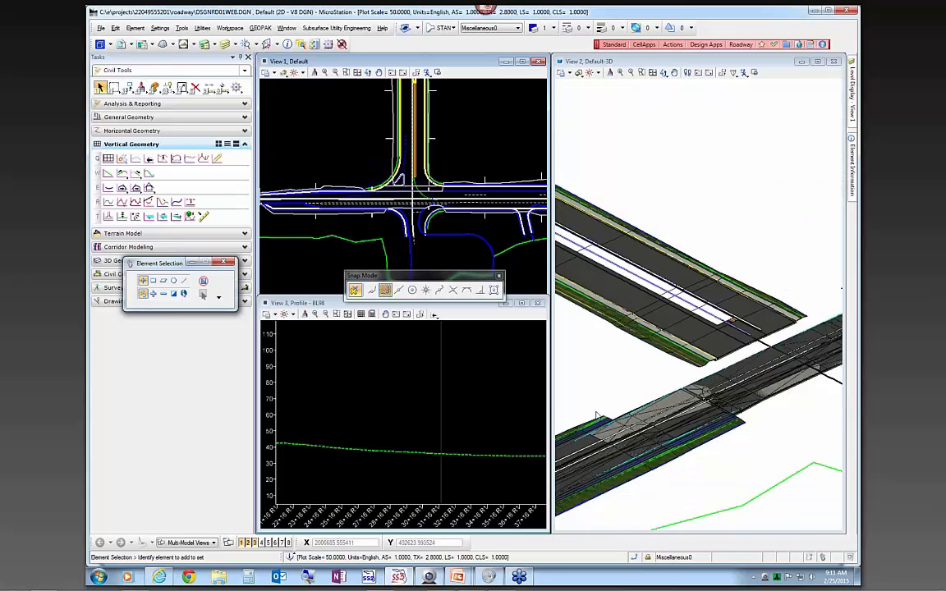
{"action": "left_click", "coordinate": [633, 385]}
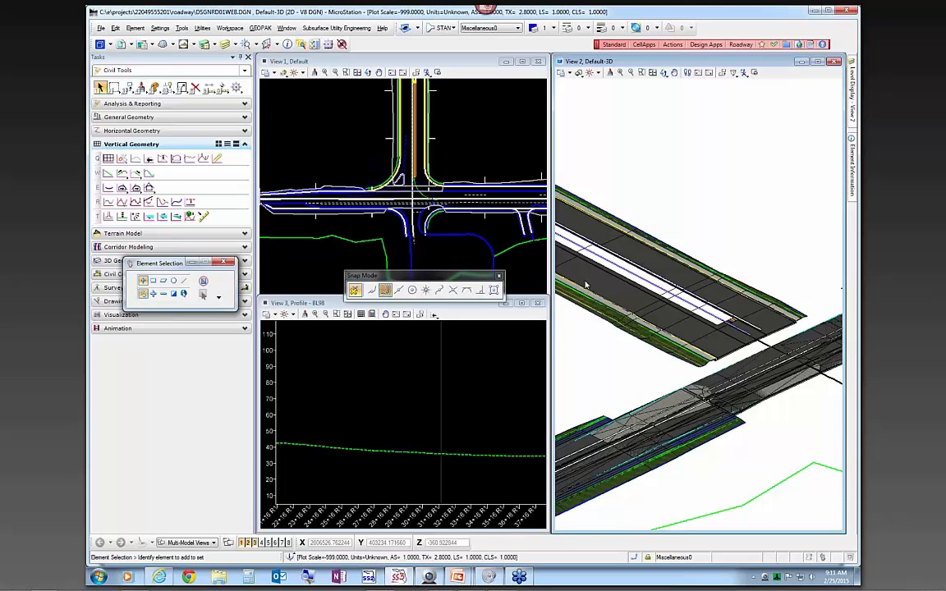
Step: Open the RRR98 W/ SWITCHES template in its end-condition test and widen the display rules list to show the full rule names
{"action": "left_click", "coordinate": [184, 247]}
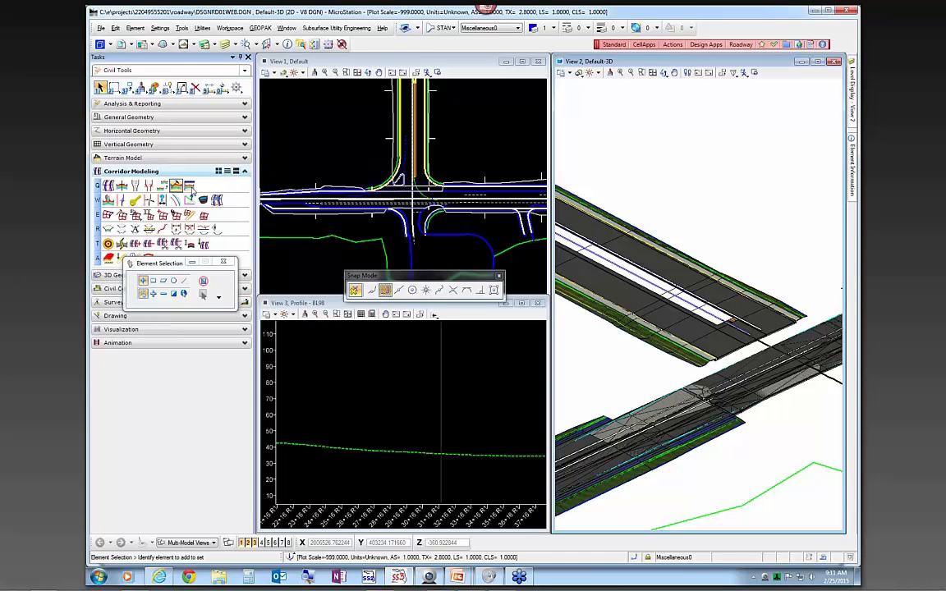
{"action": "left_click", "coordinate": [172, 171]}
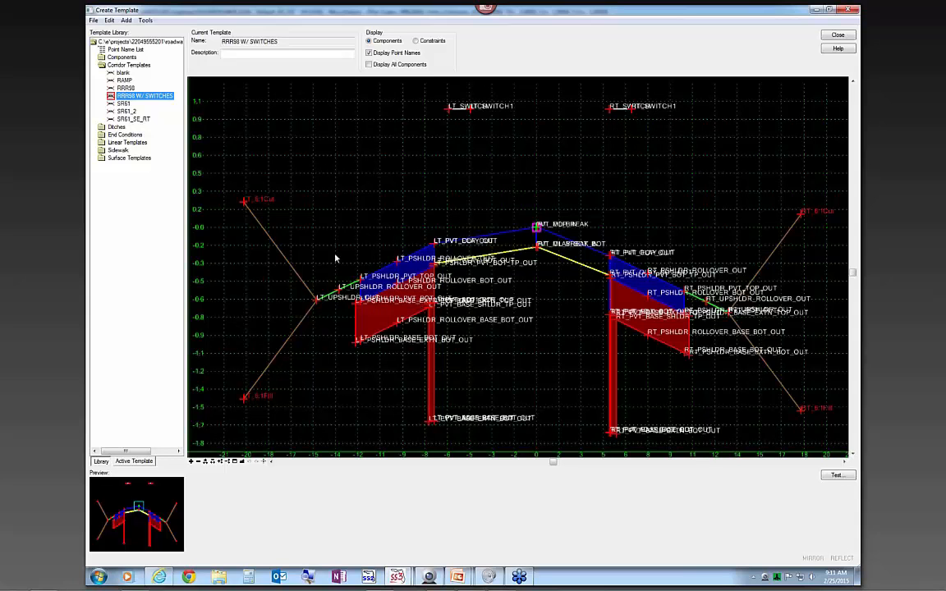
{"action": "mouse_move", "coordinate": [302, 324]}
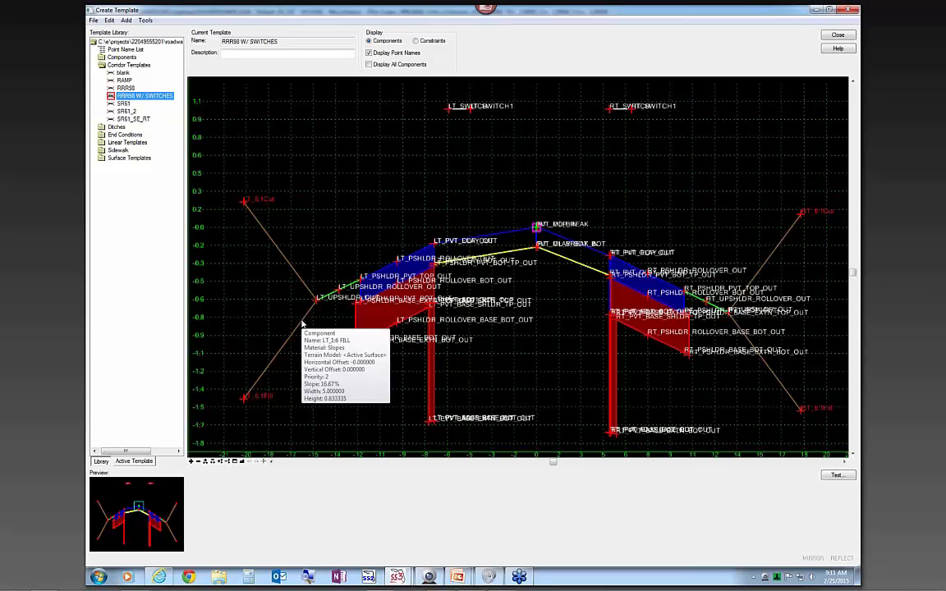
{"action": "left_click", "coordinate": [836, 474]}
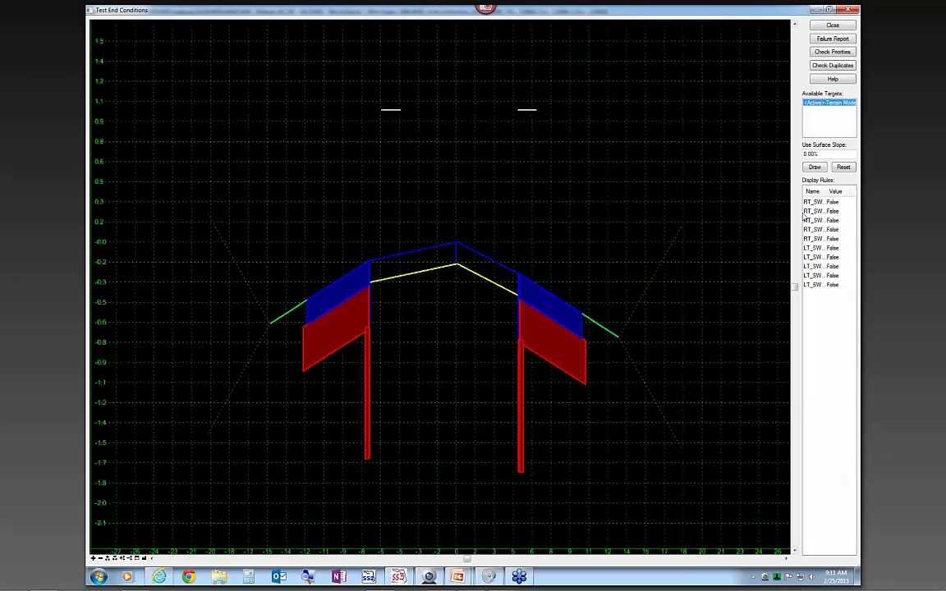
{"action": "left_click_drag", "start_coordinate": [797, 213], "coordinate": [691, 212]}
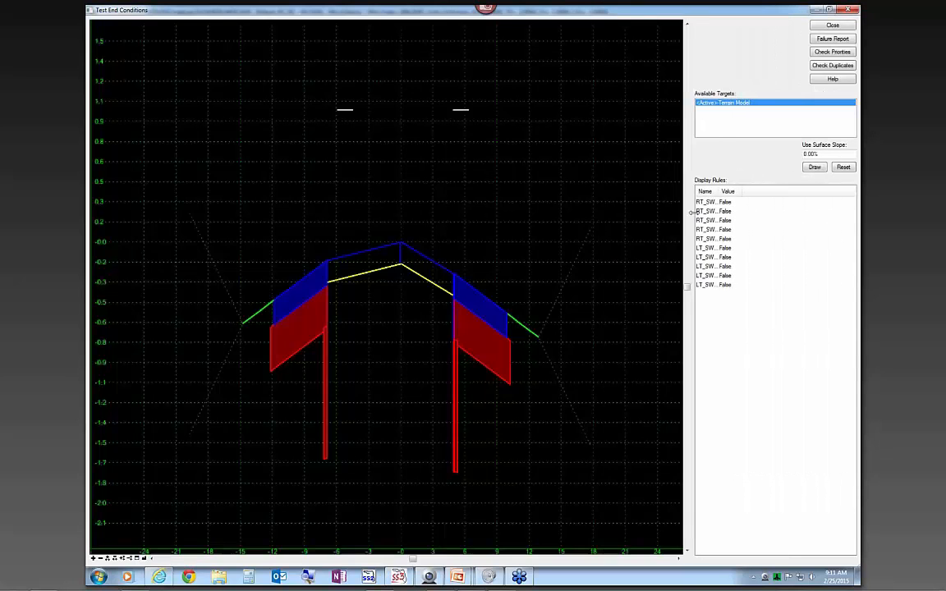
{"action": "left_click_drag", "start_coordinate": [755, 192], "coordinate": [777, 194]}
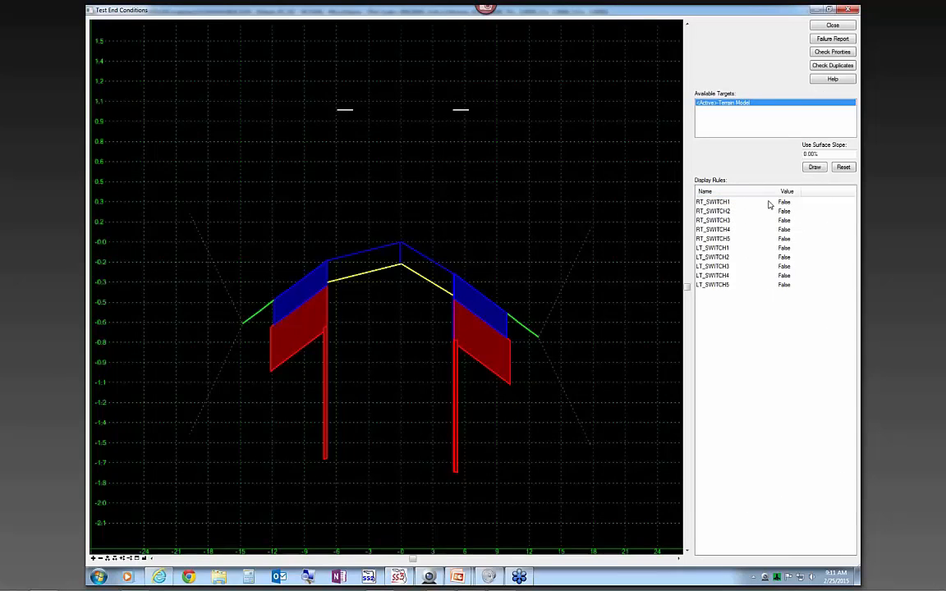
Step: Test the template with display rules LT_SWITCH1 and RT_SWITCH1 set to True, inspect the RT_SWITCH point, and leave the template editor
{"action": "left_click", "coordinate": [713, 248]}
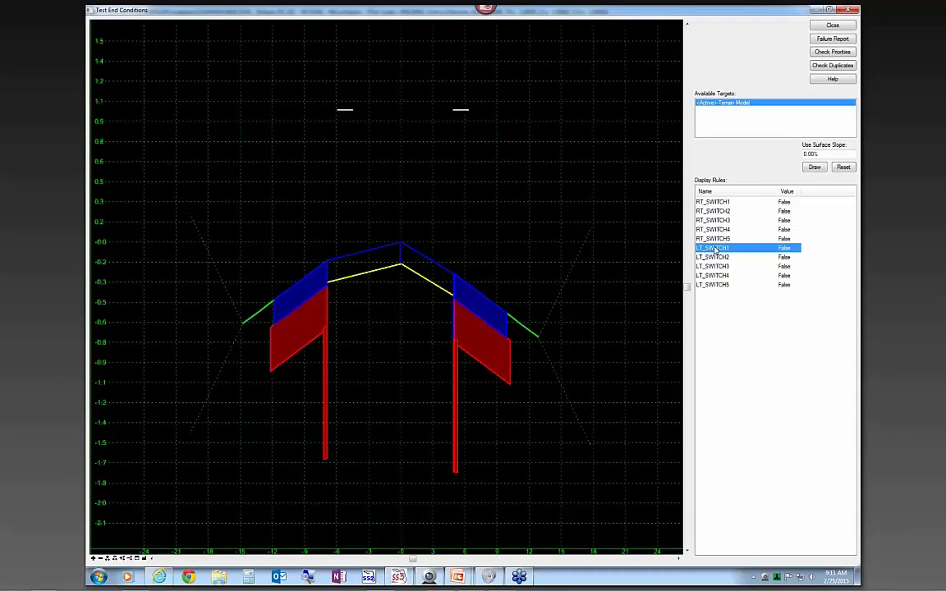
{"action": "double_click", "coordinate": [784, 249]}
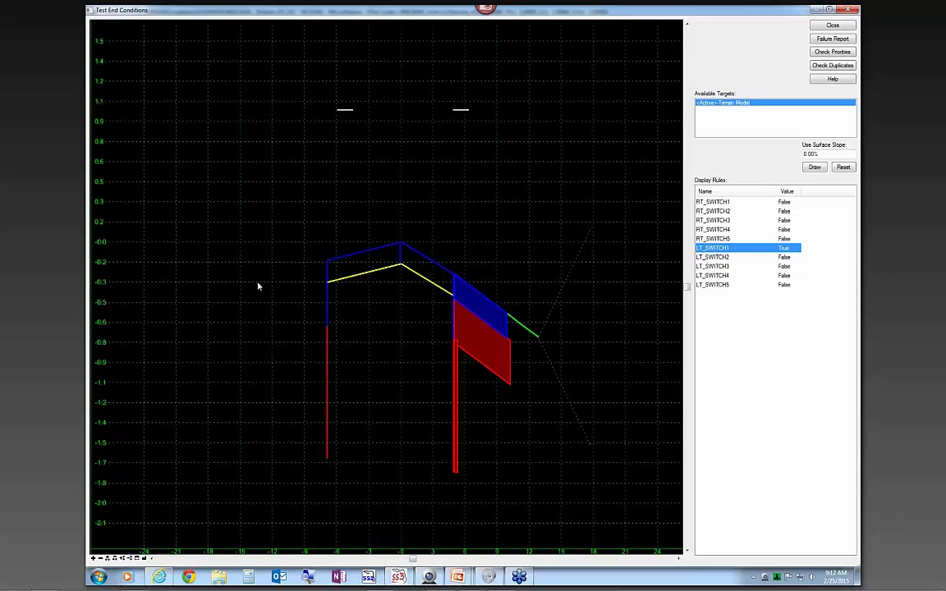
{"action": "left_click", "coordinate": [786, 202]}
{"action": "left_click", "coordinate": [786, 203]}
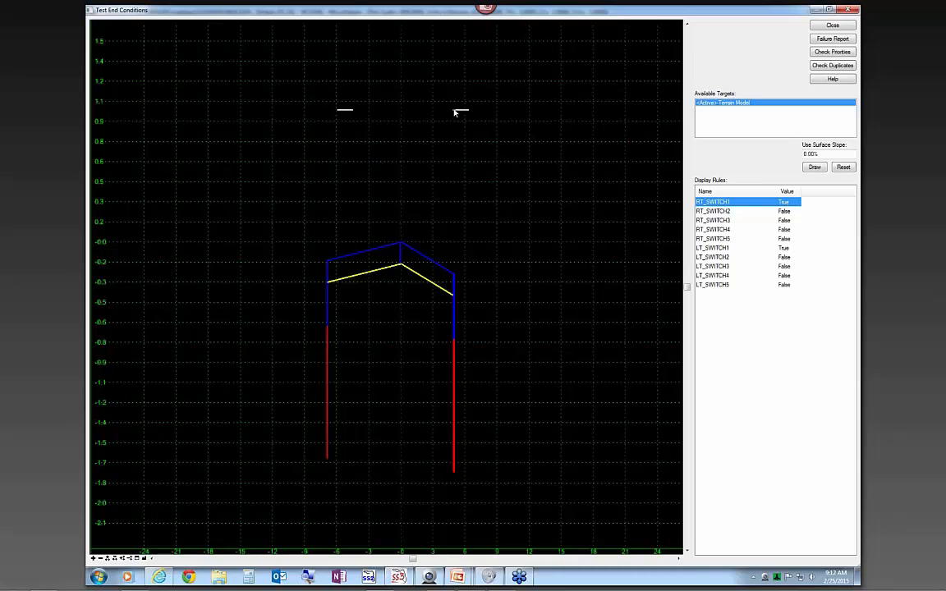
{"action": "mouse_move", "coordinate": [464, 112]}
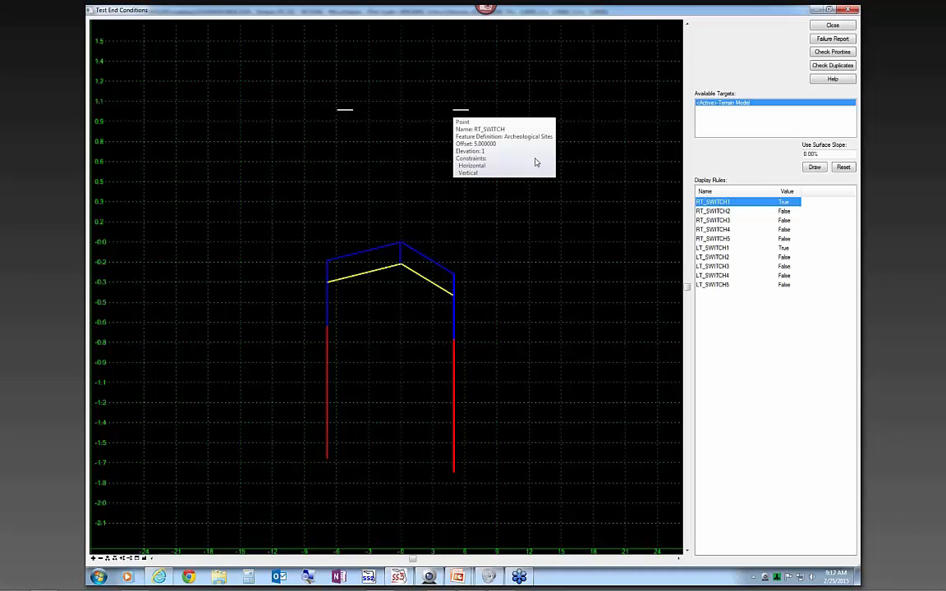
{"action": "left_click", "coordinate": [841, 27]}
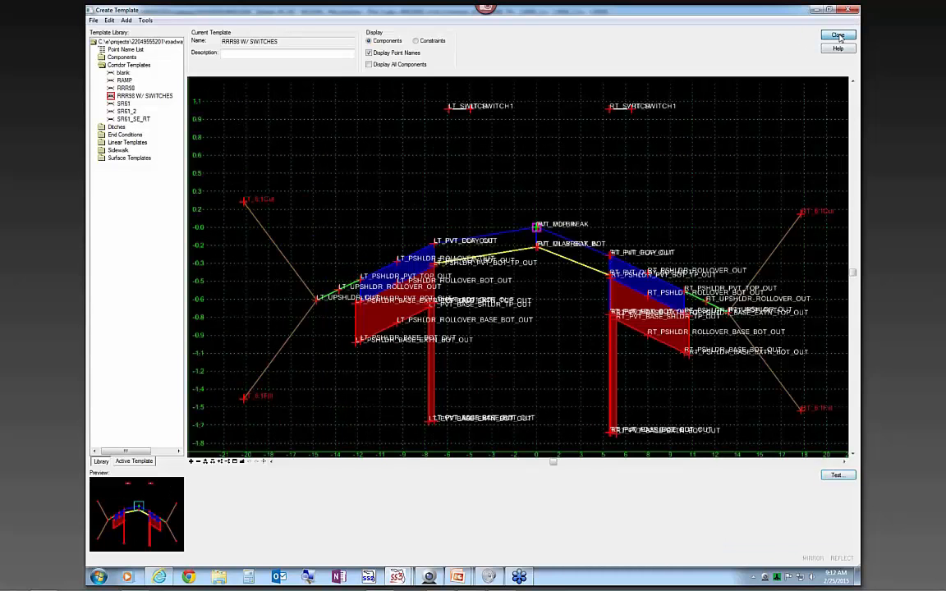
{"action": "left_click", "coordinate": [837, 35]}
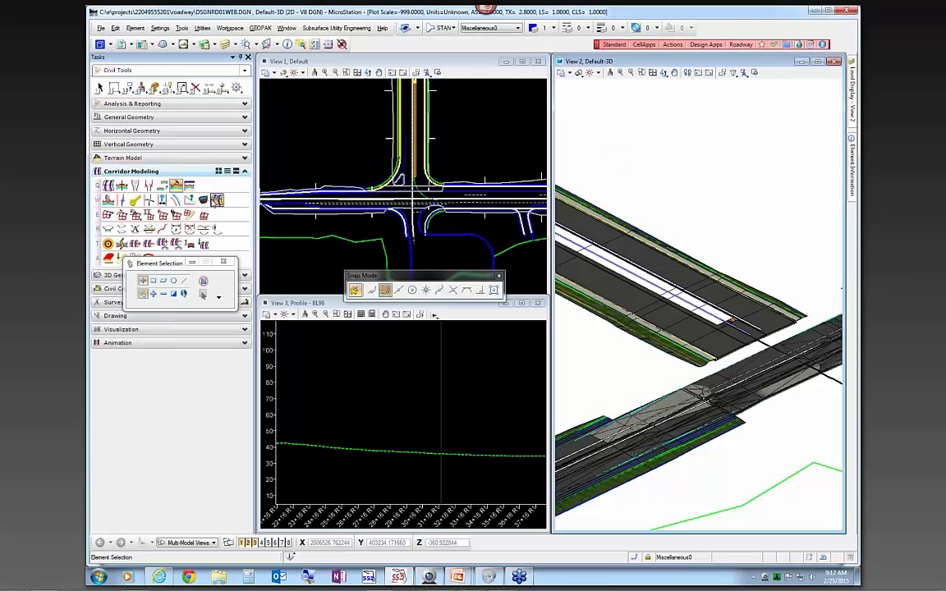
Step: Review the LT_SWITCH and RT_SWITCH parametric constraints and their station ranges in the US98 corridor's objects against the plan
{"action": "left_click", "coordinate": [203, 199]}
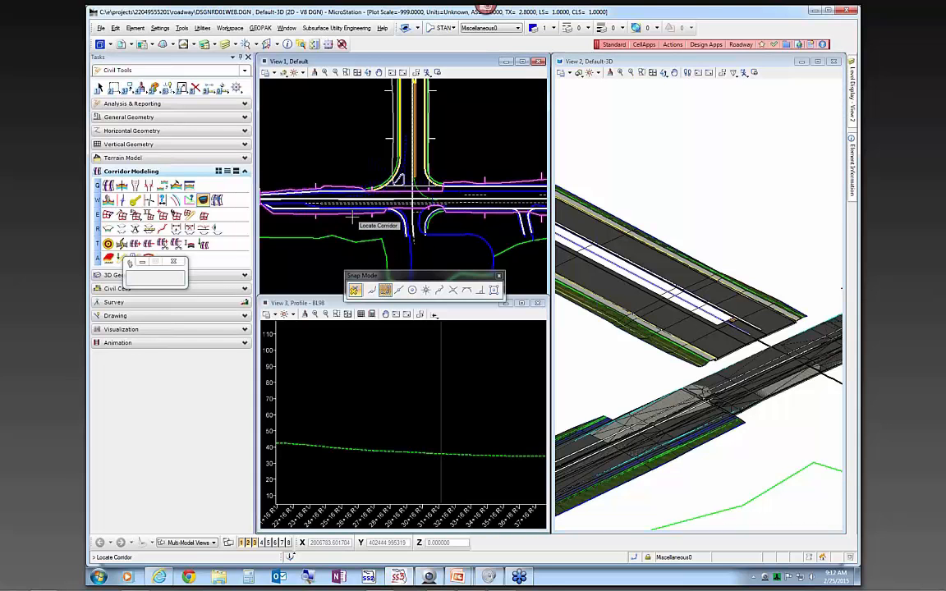
{"action": "right_click", "coordinate": [316, 195]}
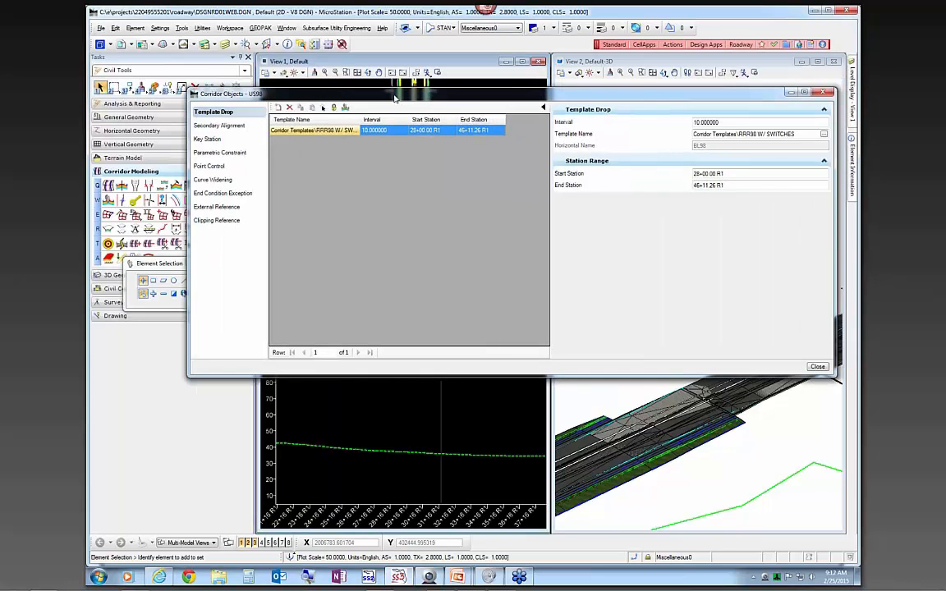
{"action": "left_click", "coordinate": [194, 152]}
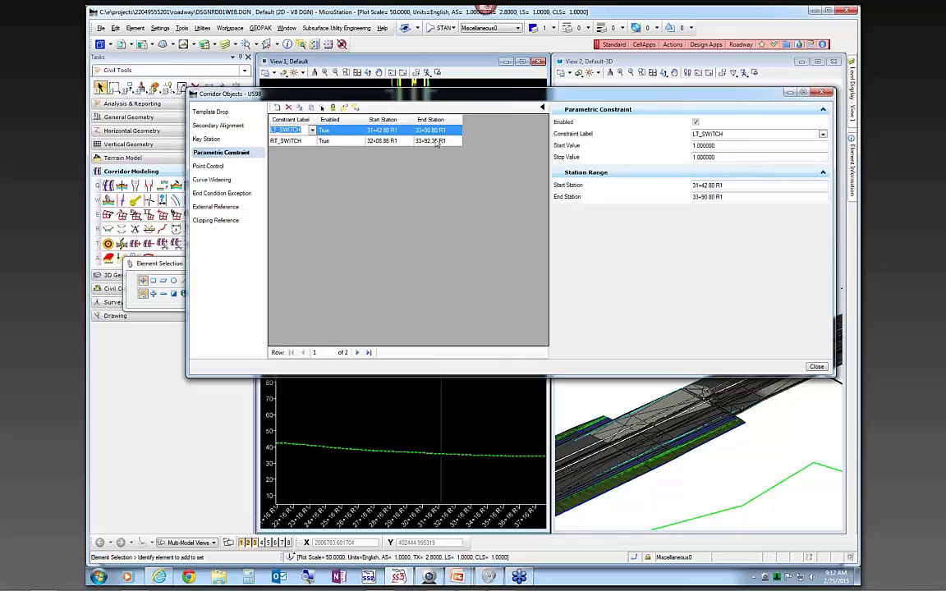
{"action": "left_click_drag", "start_coordinate": [480, 98], "coordinate": [478, 304]}
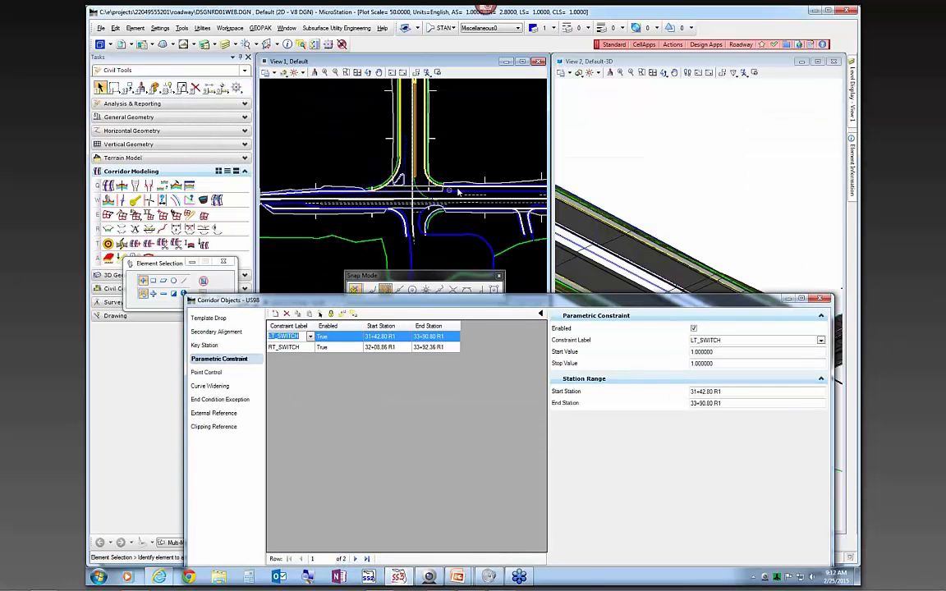
{"action": "mouse_move", "coordinate": [444, 190]}
{"action": "left_click_drag", "start_coordinate": [743, 300], "coordinate": [710, 205]}
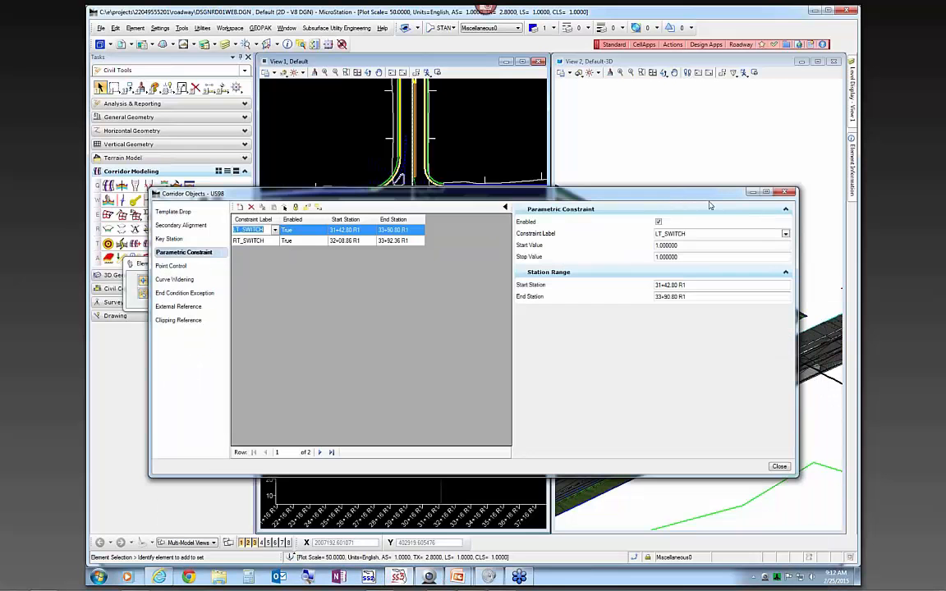
{"action": "left_click", "coordinate": [786, 192]}
Step: Inspect the places along the mainline corridor in 3D where its shoulder and side slope stop on either side of the intersection
{"action": "scroll", "coordinate": [657, 421], "scroll_direction": "up", "scroll_amount": 3}
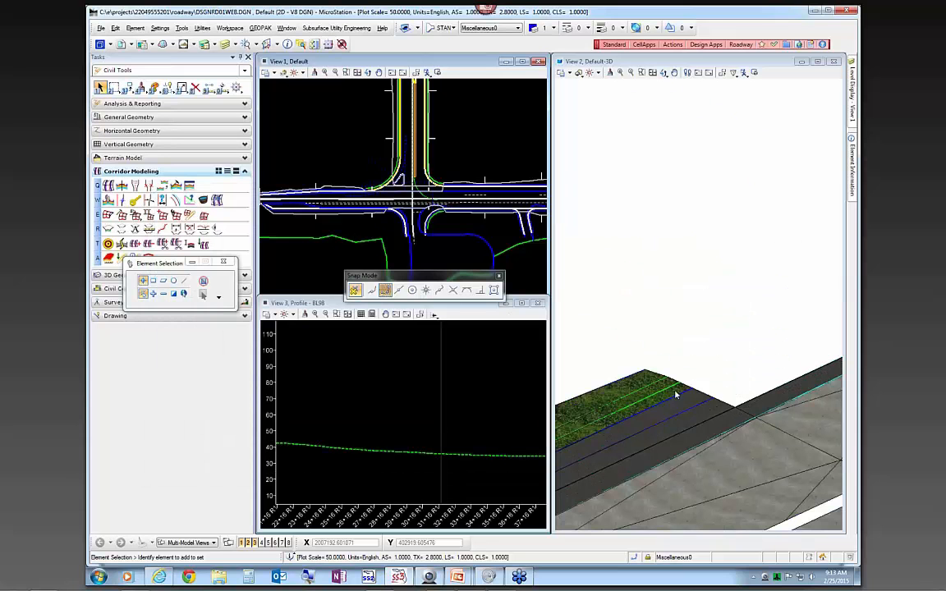
{"action": "scroll", "coordinate": [634, 383], "scroll_direction": "down", "scroll_amount": 8}
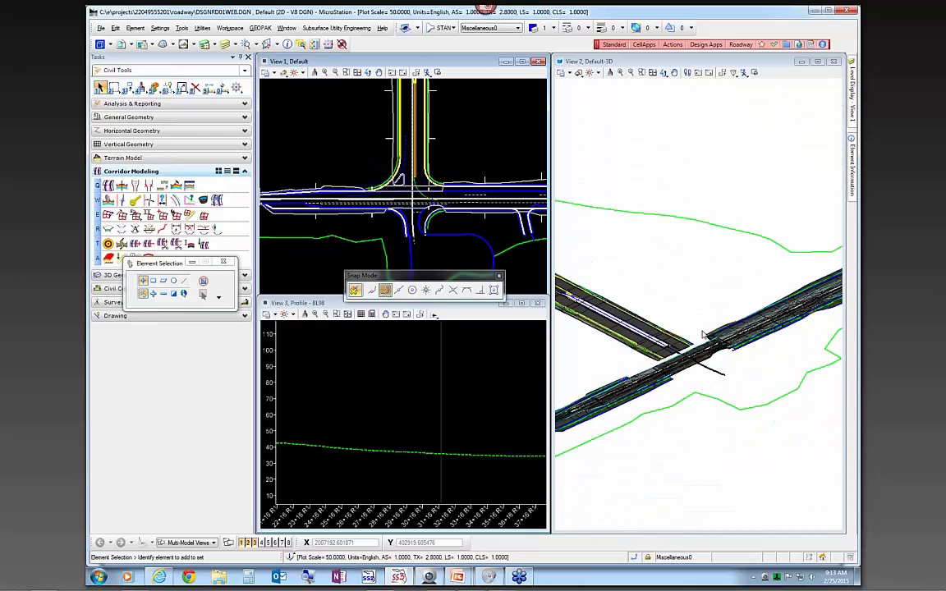
{"action": "scroll", "coordinate": [743, 334], "scroll_direction": "up", "scroll_amount": 4}
{"action": "scroll", "coordinate": [733, 334], "scroll_direction": "down", "scroll_amount": 4}
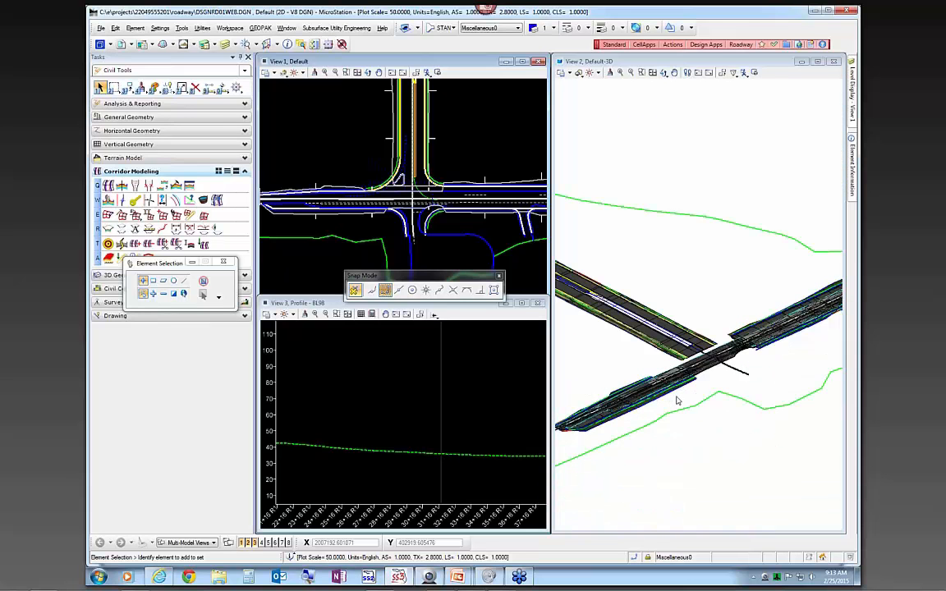
{"action": "left_click", "coordinate": [731, 254]}
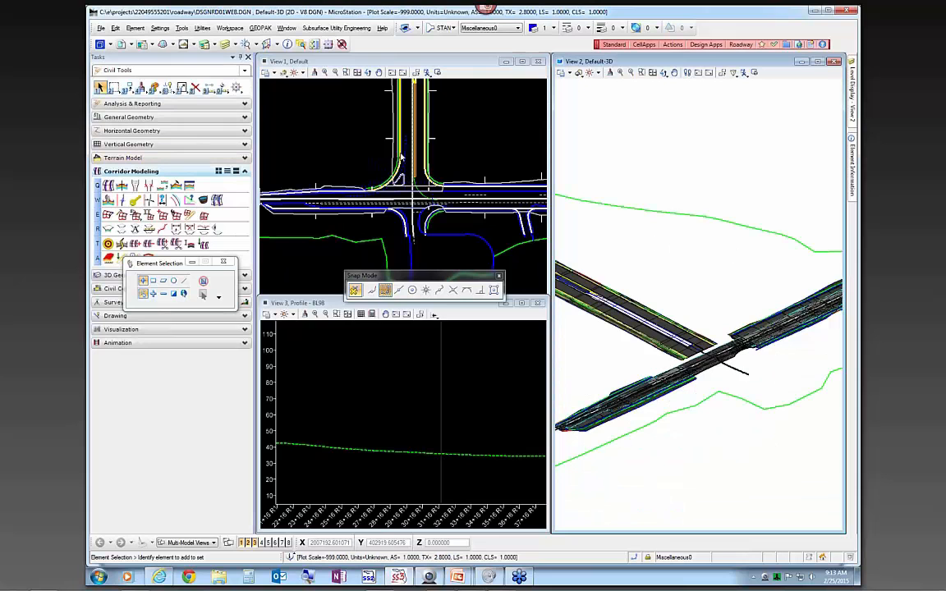
Step: Compare the curb returns in plan with the side-road end and mainline pavement edges in 3D, and move the Element Selection window off the corridor tools
{"action": "scroll", "coordinate": [390, 187], "scroll_direction": "up", "scroll_amount": 2}
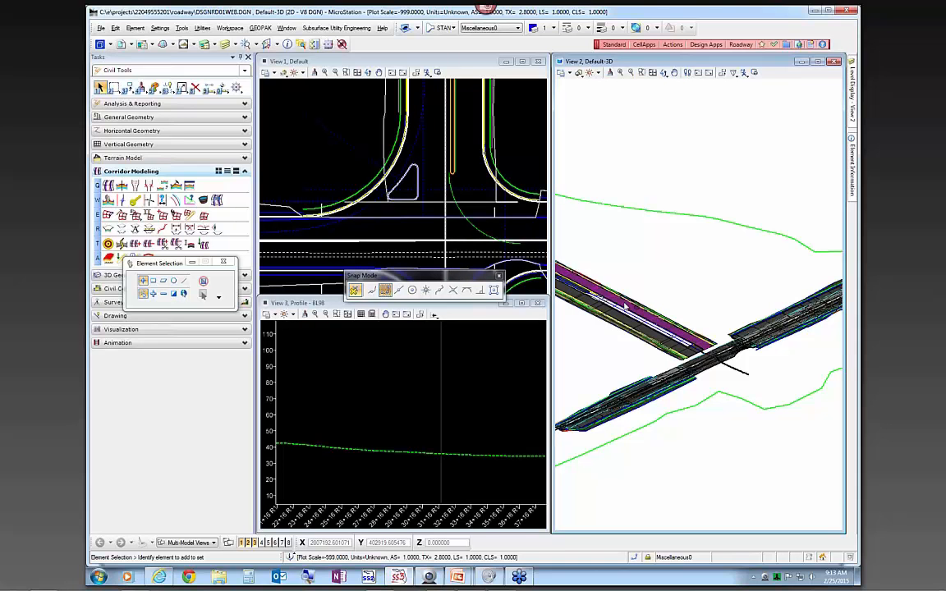
{"action": "scroll", "coordinate": [688, 348], "scroll_direction": "up", "scroll_amount": 2}
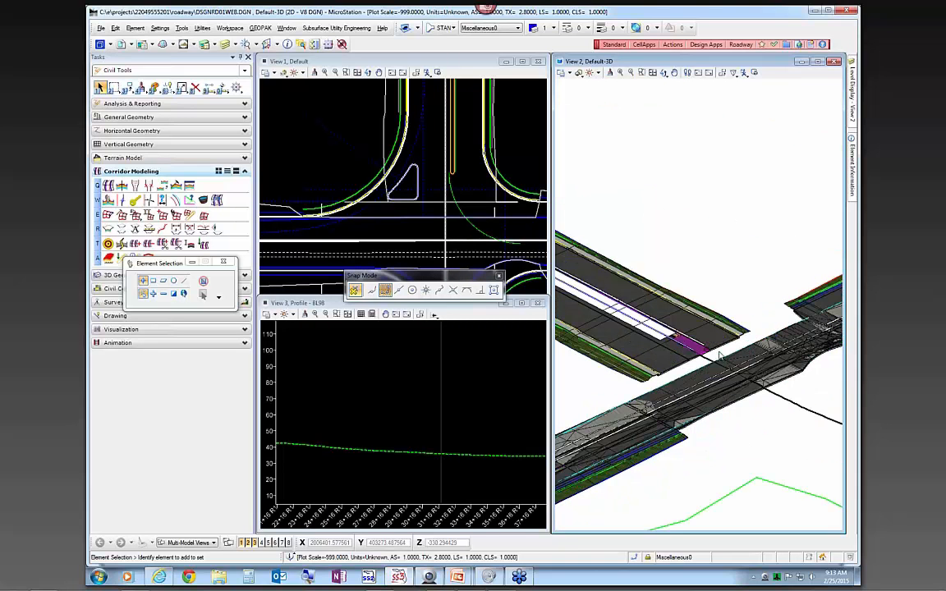
{"action": "scroll", "coordinate": [722, 361], "scroll_direction": "up", "scroll_amount": 1}
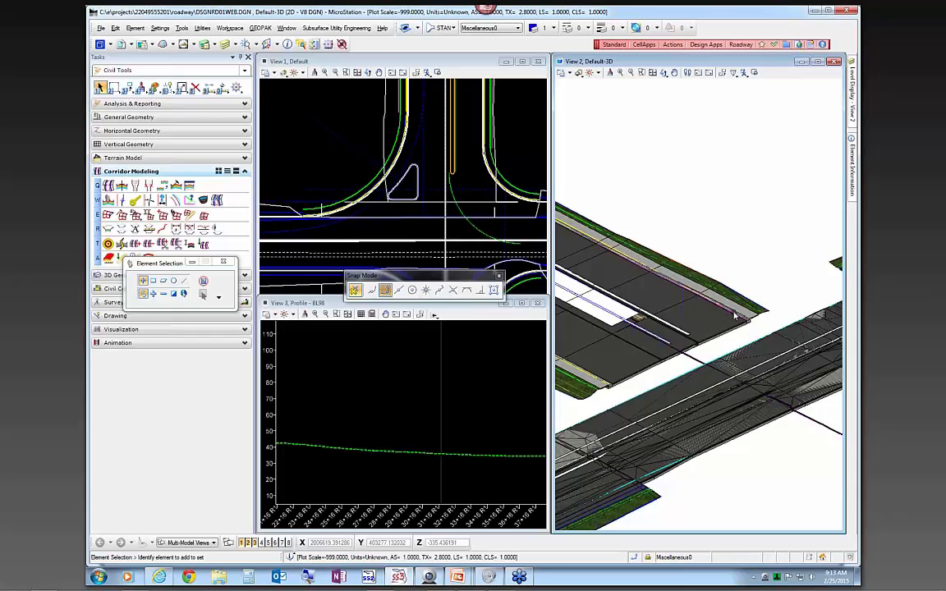
{"action": "scroll", "coordinate": [673, 325], "scroll_direction": "down", "scroll_amount": 2}
{"action": "scroll", "coordinate": [673, 323], "scroll_direction": "up", "scroll_amount": 4}
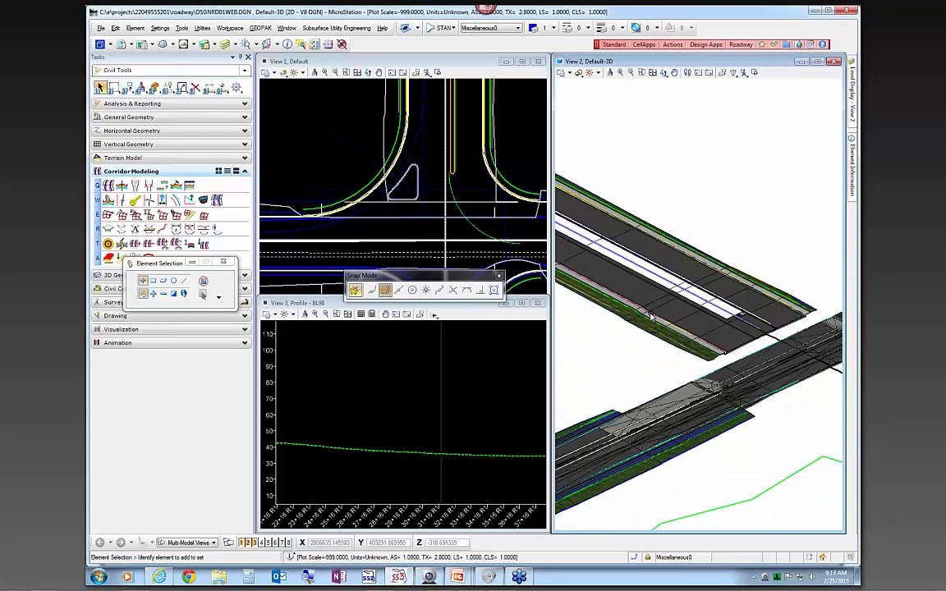
{"action": "scroll", "coordinate": [645, 312], "scroll_direction": "down", "scroll_amount": 2}
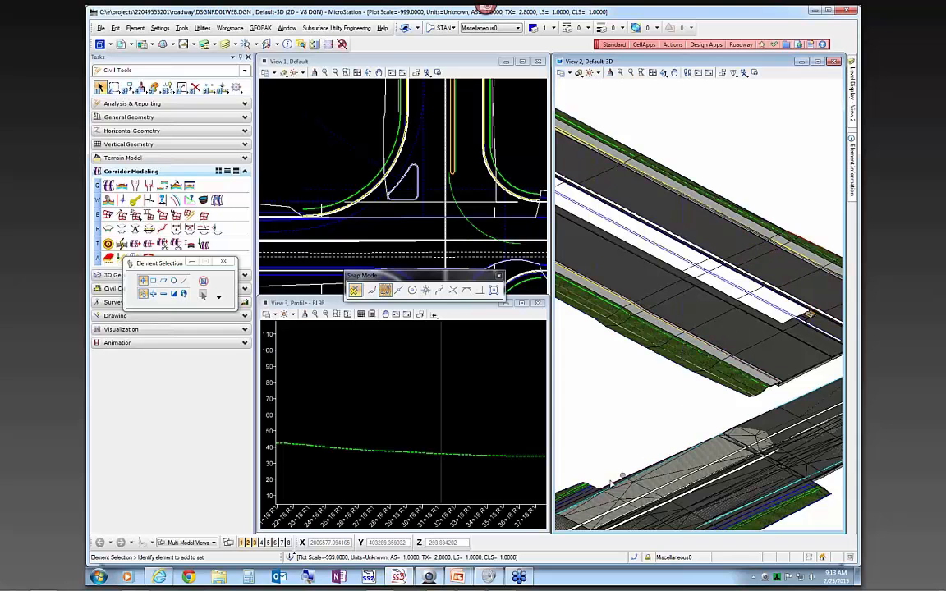
{"action": "scroll", "coordinate": [589, 494], "scroll_direction": "up", "scroll_amount": 3}
{"action": "mouse_move", "coordinate": [590, 494]}
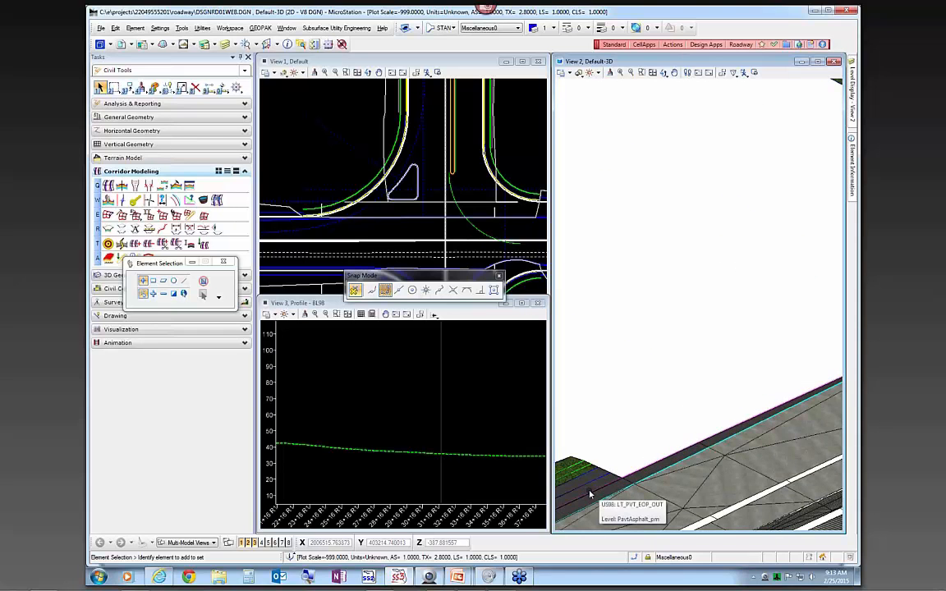
{"action": "scroll", "coordinate": [590, 491], "scroll_direction": "down", "scroll_amount": 4}
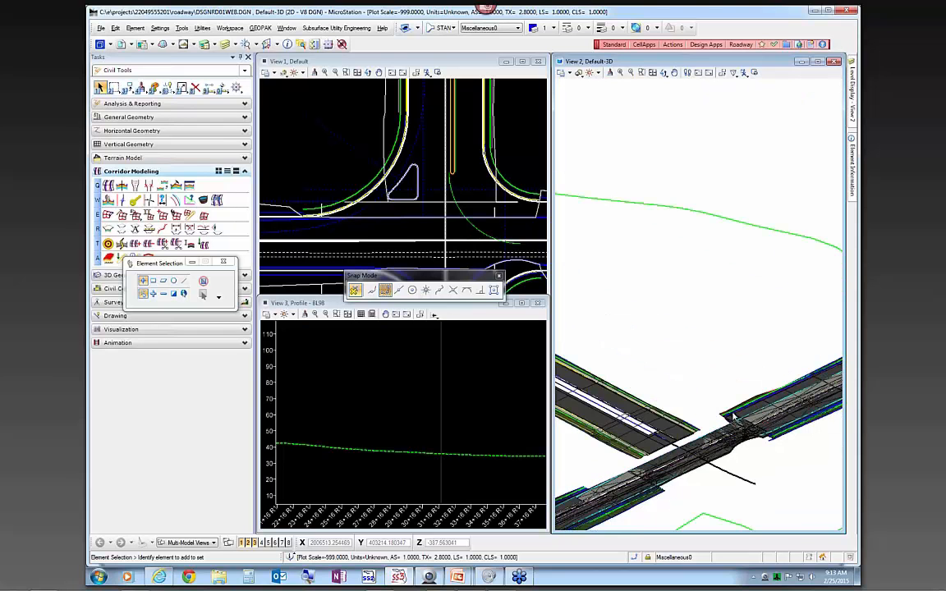
{"action": "scroll", "coordinate": [731, 409], "scroll_direction": "up", "scroll_amount": 3}
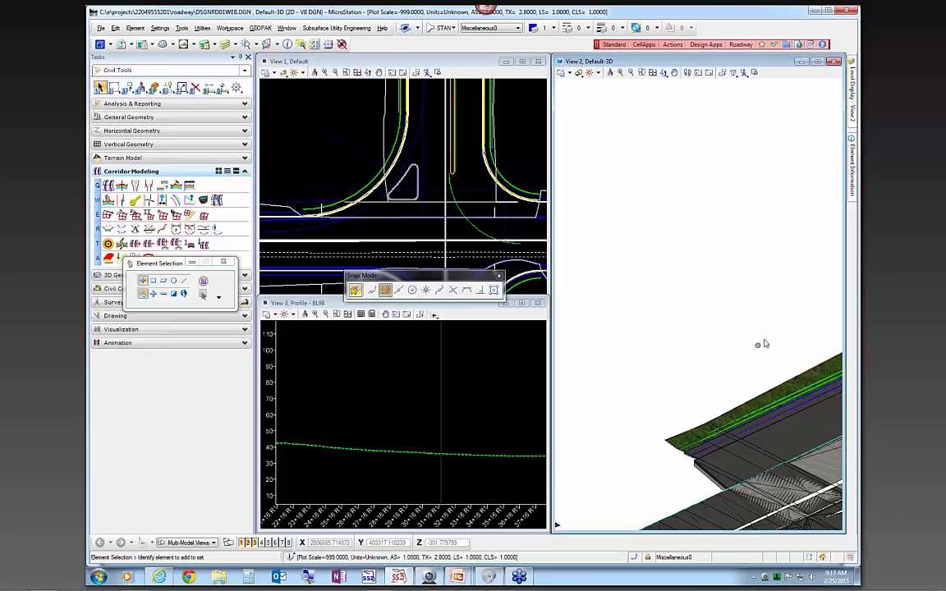
{"action": "scroll", "coordinate": [767, 344], "scroll_direction": "down", "scroll_amount": 1}
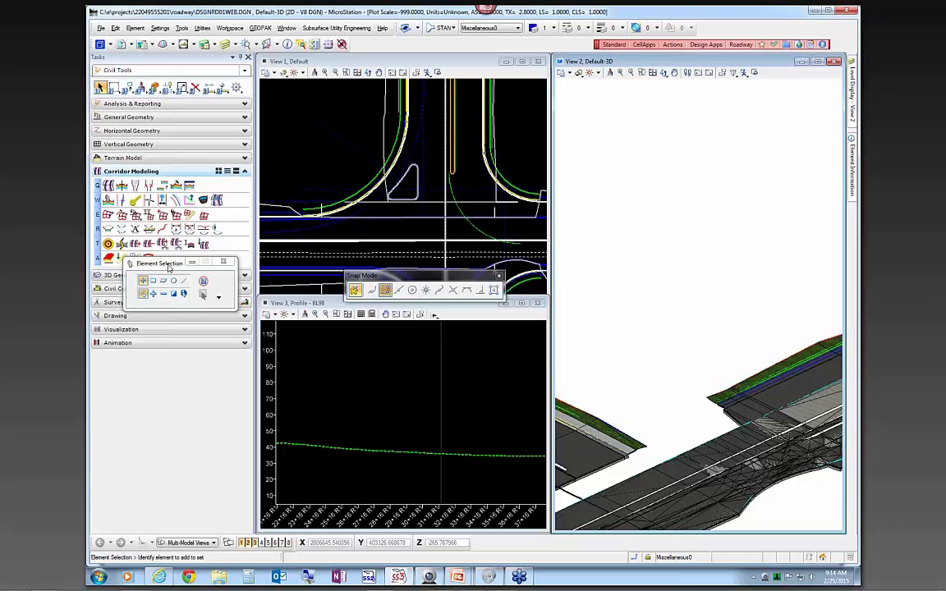
{"action": "left_click_drag", "start_coordinate": [160, 264], "coordinate": [147, 365]}
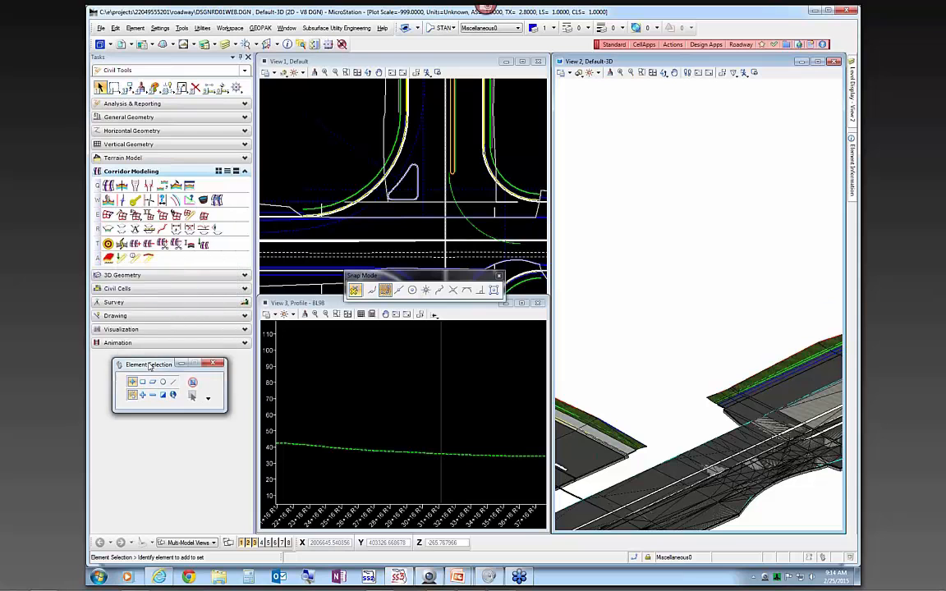
Step: Draw a ConstLinesBlue line from the upper end of the SW EOPA curb-return fillet perpendicular to the traffic separator's near edge
{"action": "left_click", "coordinate": [126, 133]}
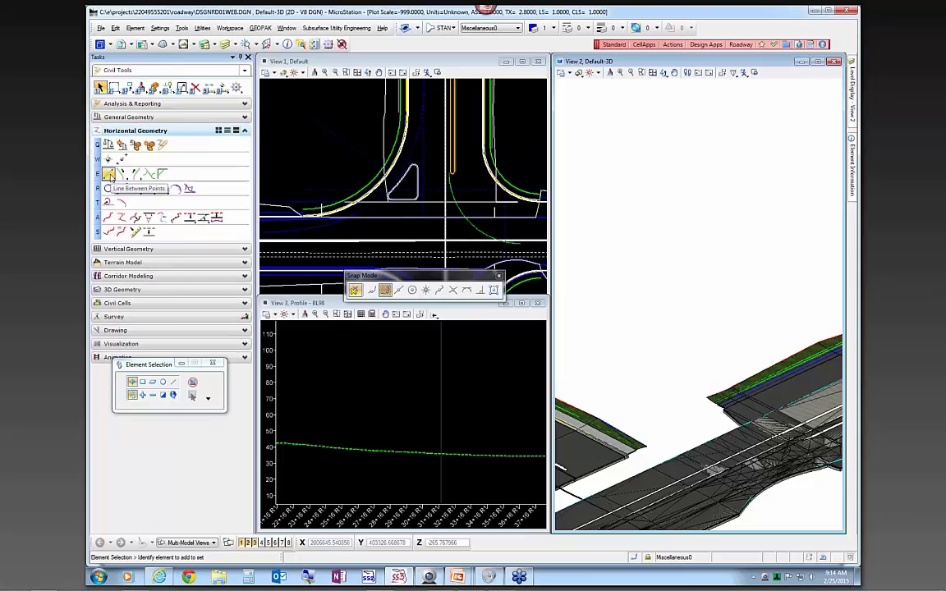
{"action": "left_click", "coordinate": [109, 175]}
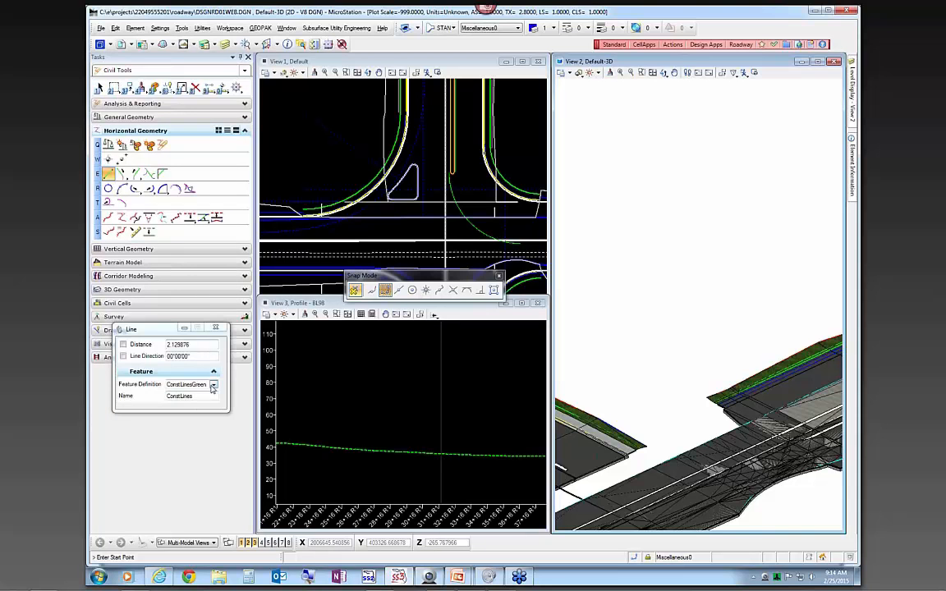
{"action": "left_click", "coordinate": [212, 385]}
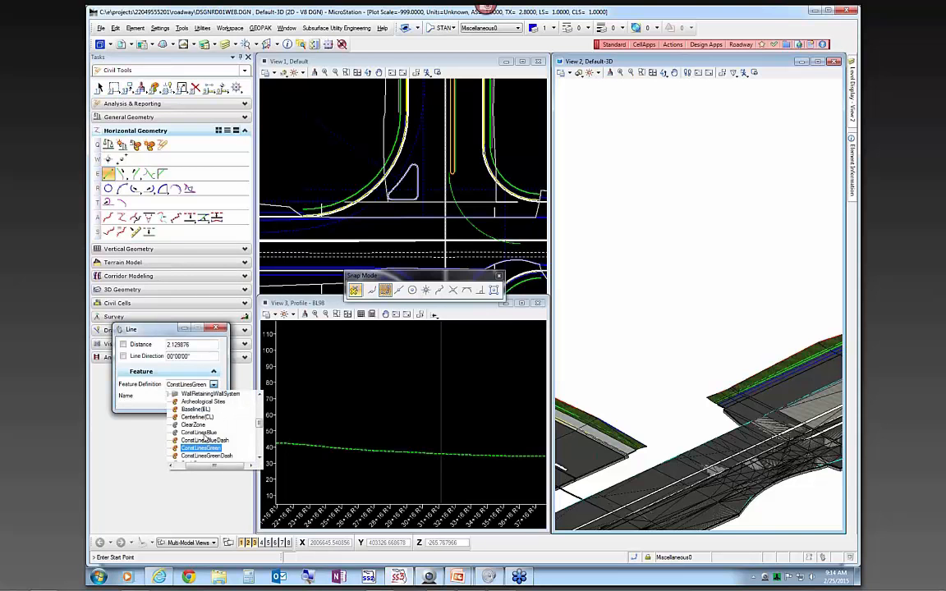
{"action": "left_click", "coordinate": [203, 432]}
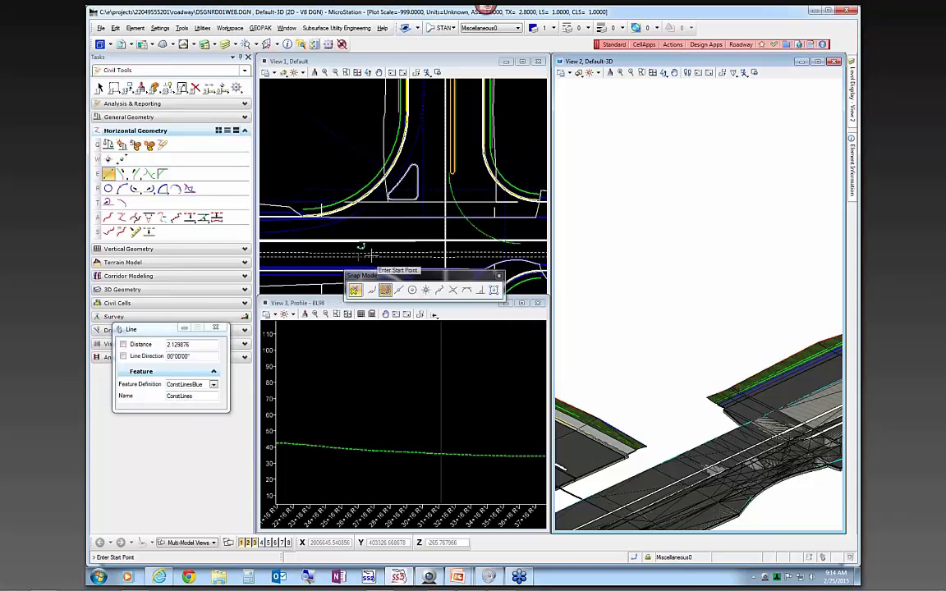
{"action": "scroll", "coordinate": [403, 125], "scroll_direction": "up", "scroll_amount": 3}
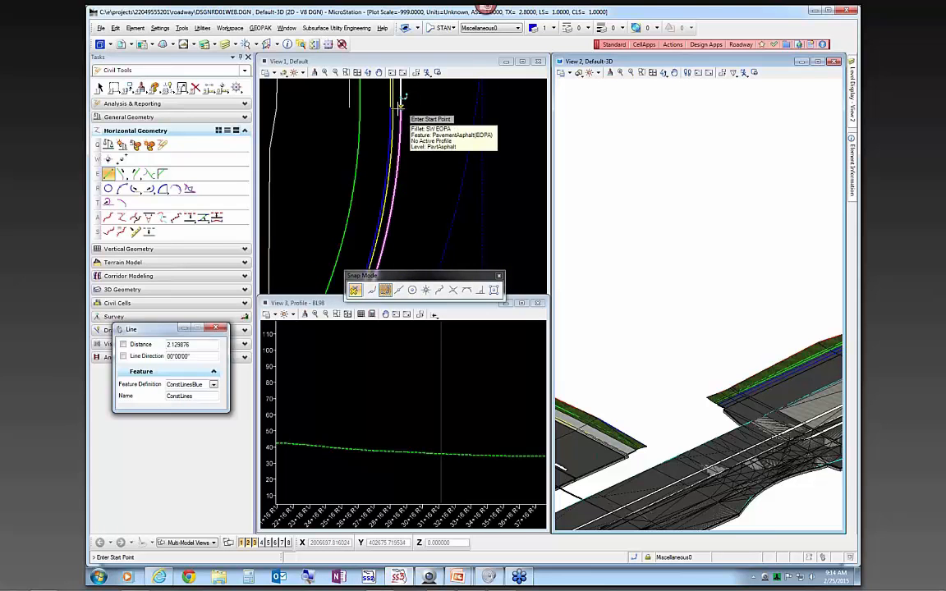
{"action": "left_click", "coordinate": [401, 107]}
{"action": "scroll", "coordinate": [310, 151], "scroll_direction": "down", "scroll_amount": 3}
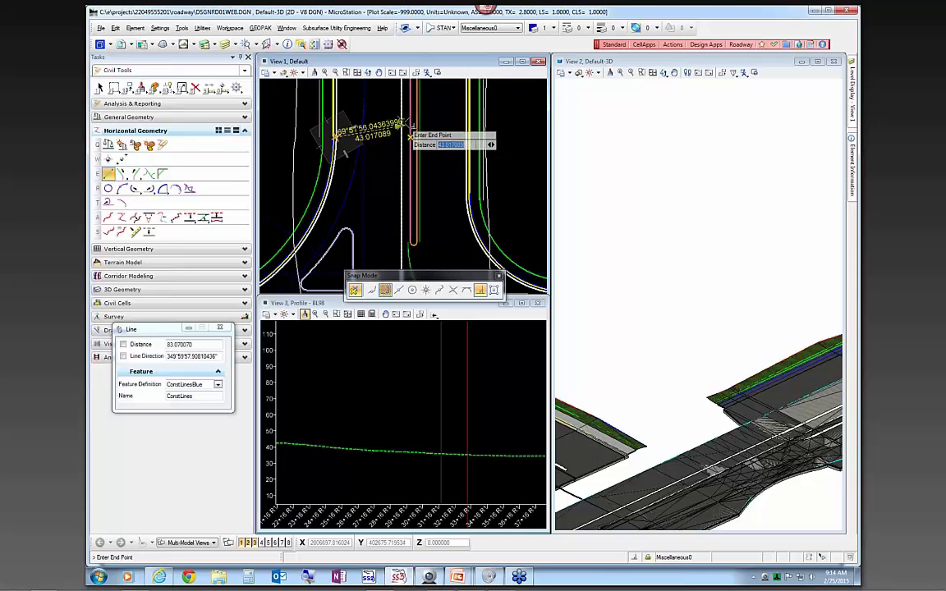
{"action": "scroll", "coordinate": [410, 131], "scroll_direction": "up", "scroll_amount": 3}
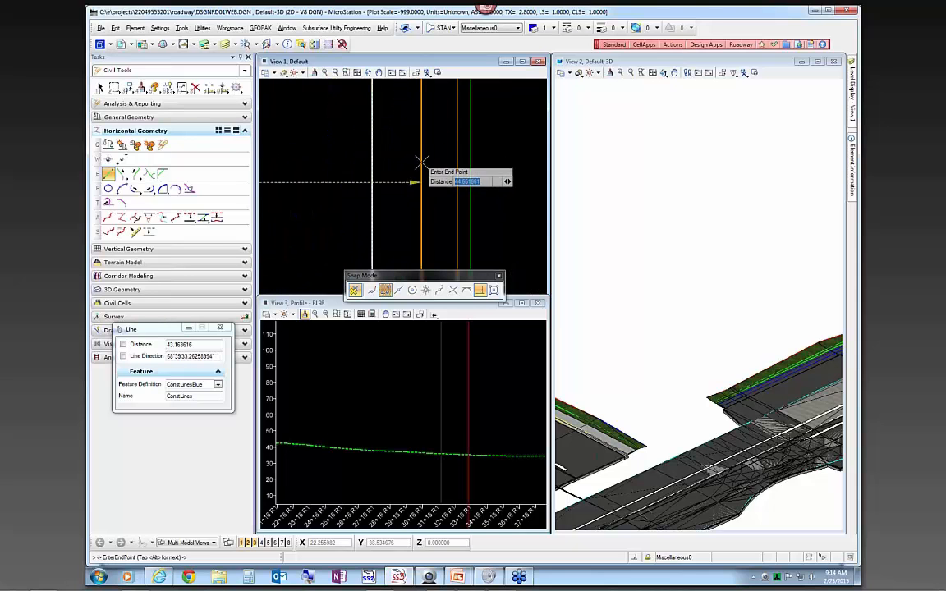
{"action": "left_click", "coordinate": [420, 176]}
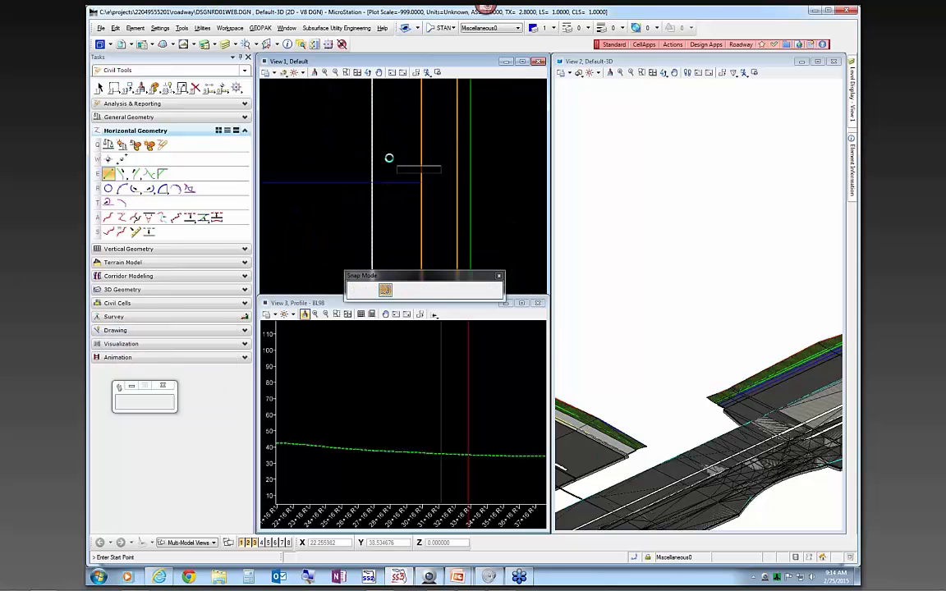
Step: Draw a second ConstLinesBlue line from the upper end of the opposite curb return's pavement edge perpendicular to the traffic separator
{"action": "scroll", "coordinate": [389, 157], "scroll_direction": "down", "scroll_amount": 3}
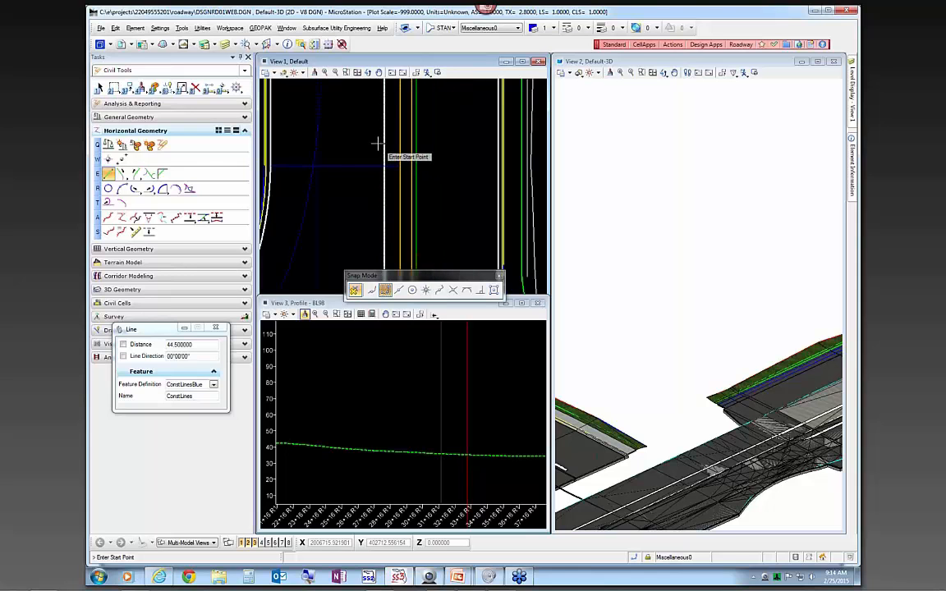
{"action": "scroll", "coordinate": [377, 144], "scroll_direction": "down", "scroll_amount": 3}
{"action": "scroll", "coordinate": [420, 189], "scroll_direction": "up", "scroll_amount": 1}
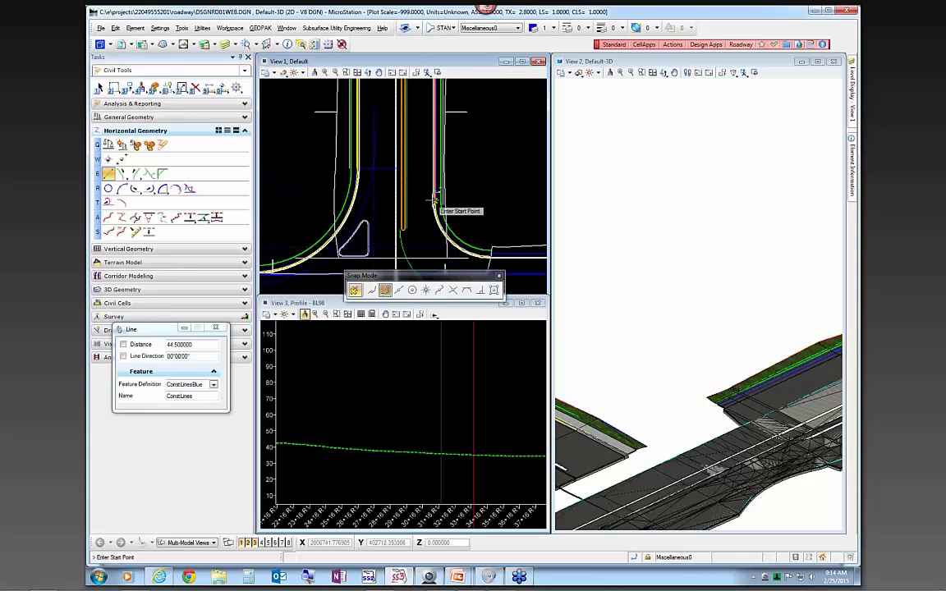
{"action": "scroll", "coordinate": [435, 200], "scroll_direction": "up", "scroll_amount": 3}
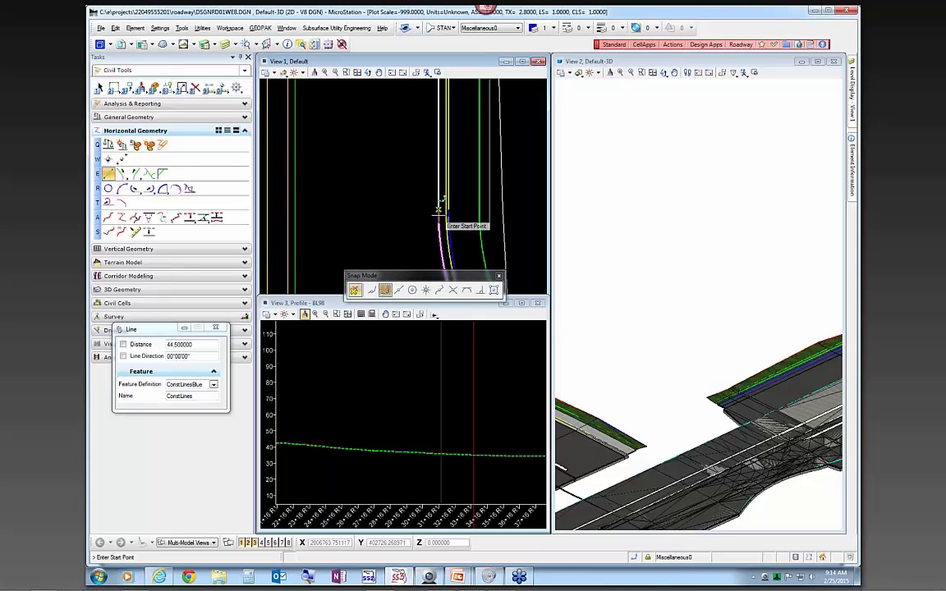
{"action": "left_click", "coordinate": [439, 210]}
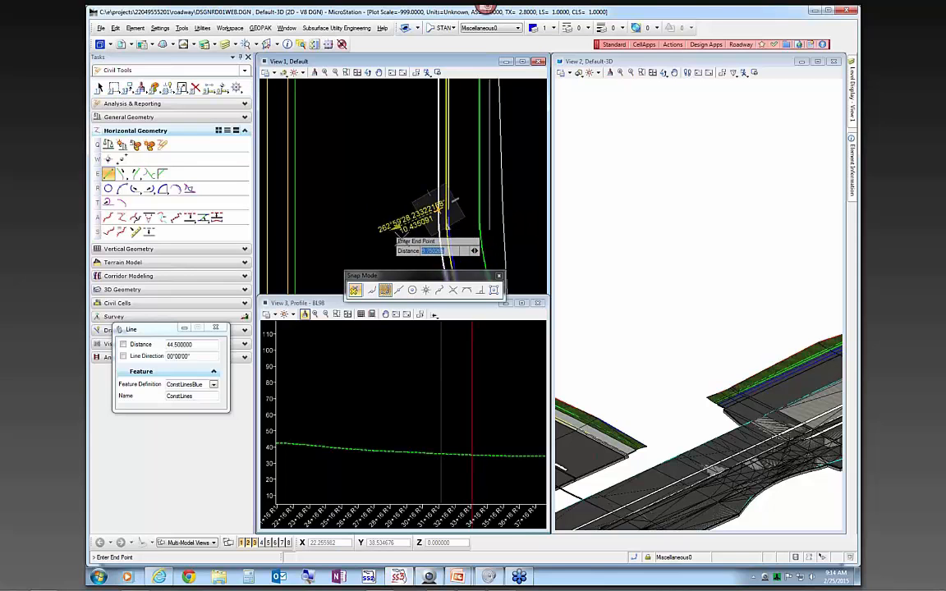
{"action": "left_click", "coordinate": [480, 290]}
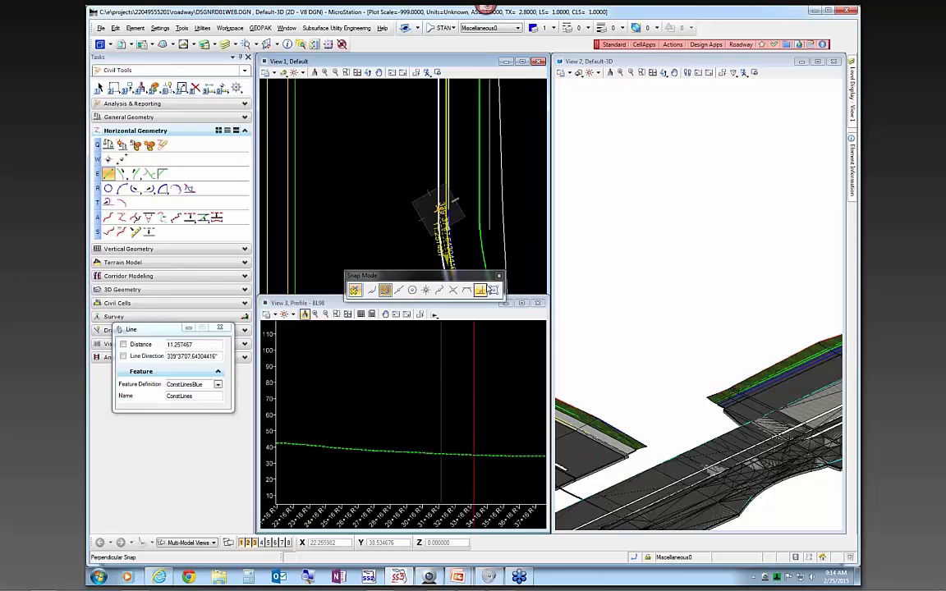
{"action": "left_click", "coordinate": [288, 211]}
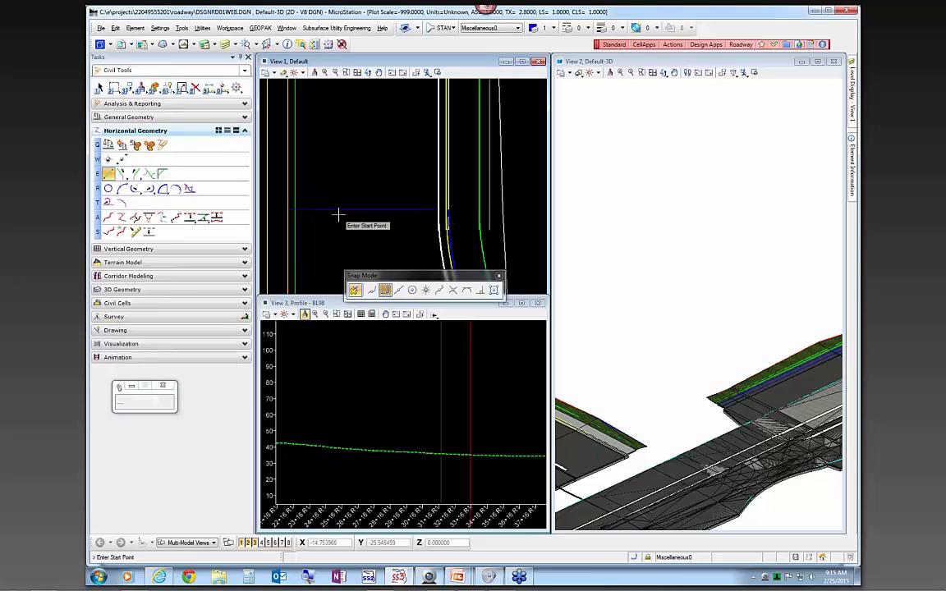
Step: End line drawing and select the arc at the traffic separator's nose to inspect how its end is built
{"action": "scroll", "coordinate": [380, 169], "scroll_direction": "down", "scroll_amount": 1}
{"action": "scroll", "coordinate": [378, 170], "scroll_direction": "up", "scroll_amount": 1}
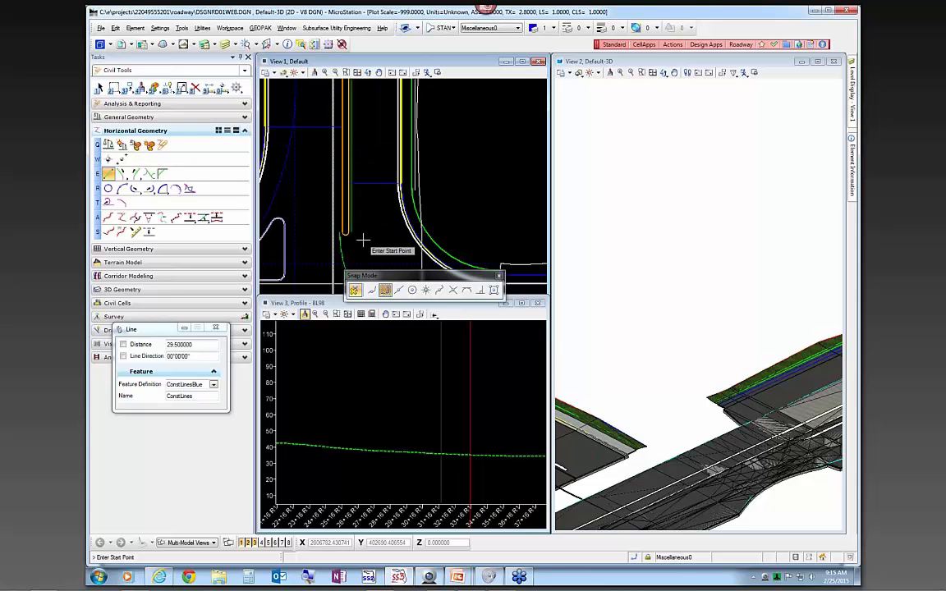
{"action": "scroll", "coordinate": [364, 239], "scroll_direction": "up", "scroll_amount": 1}
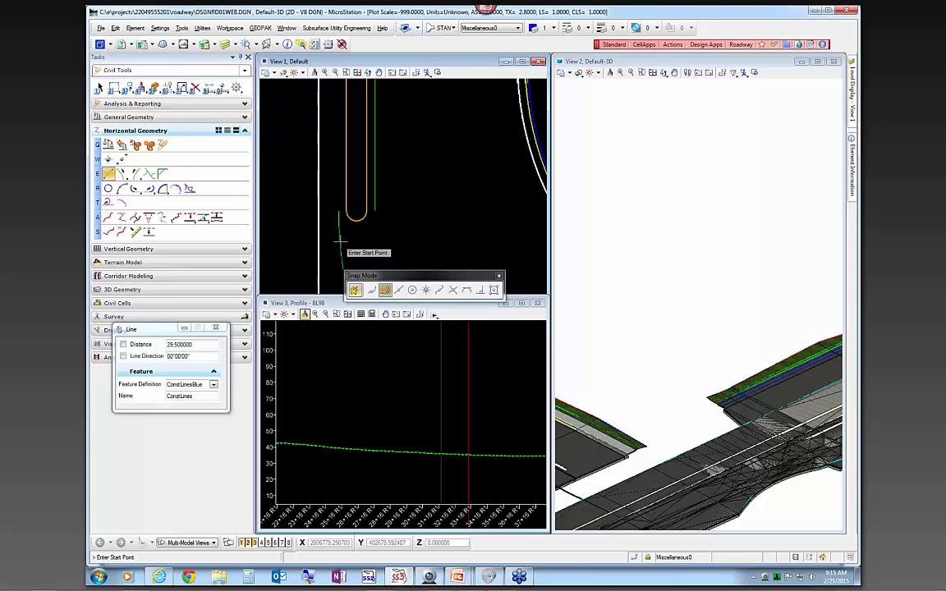
{"action": "key", "text": "Escape"}
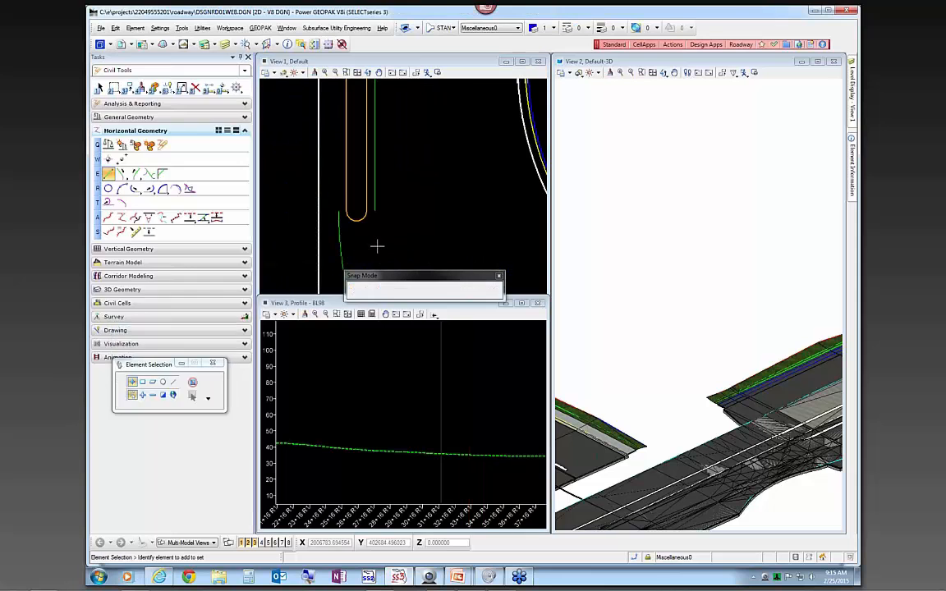
{"action": "left_click", "coordinate": [361, 222]}
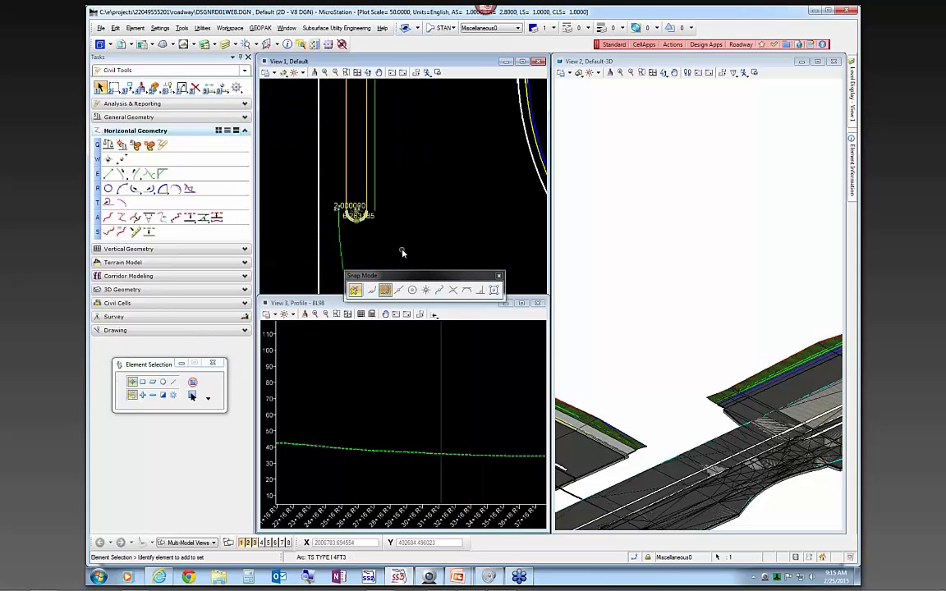
{"action": "scroll", "coordinate": [426, 256], "scroll_direction": "down", "scroll_amount": 2}
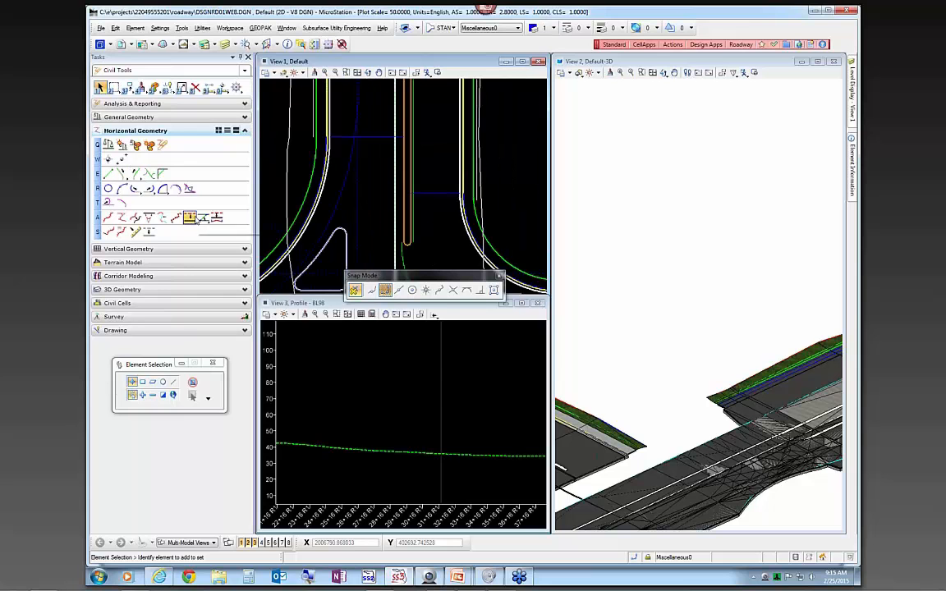
Step: Try a zero-offset Single Offset Partial in ConstLinesGreenDash along the separator edge from the first cross line to the nose
{"action": "left_click_drag", "start_coordinate": [190, 220], "coordinate": [234, 241]}
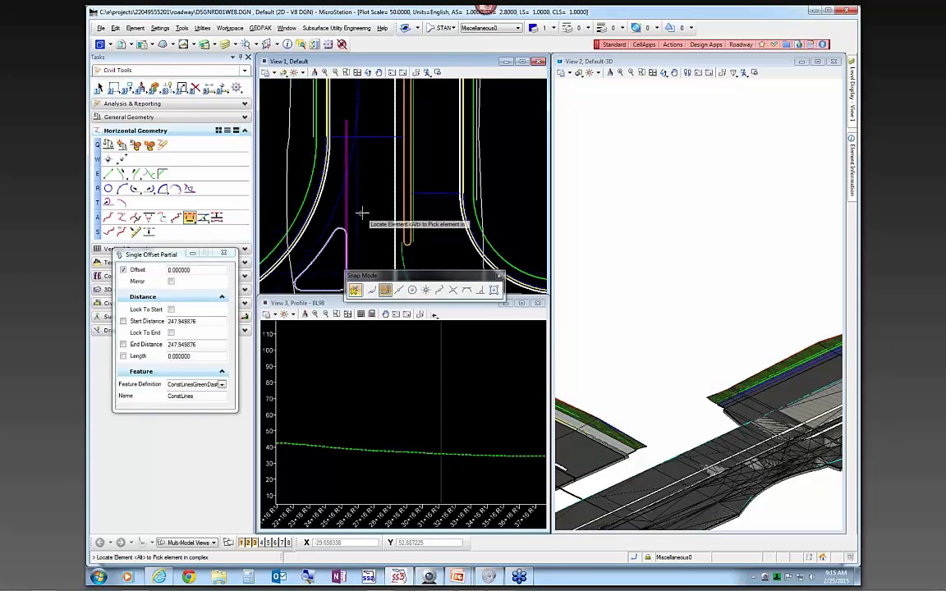
{"action": "left_click", "coordinate": [403, 201]}
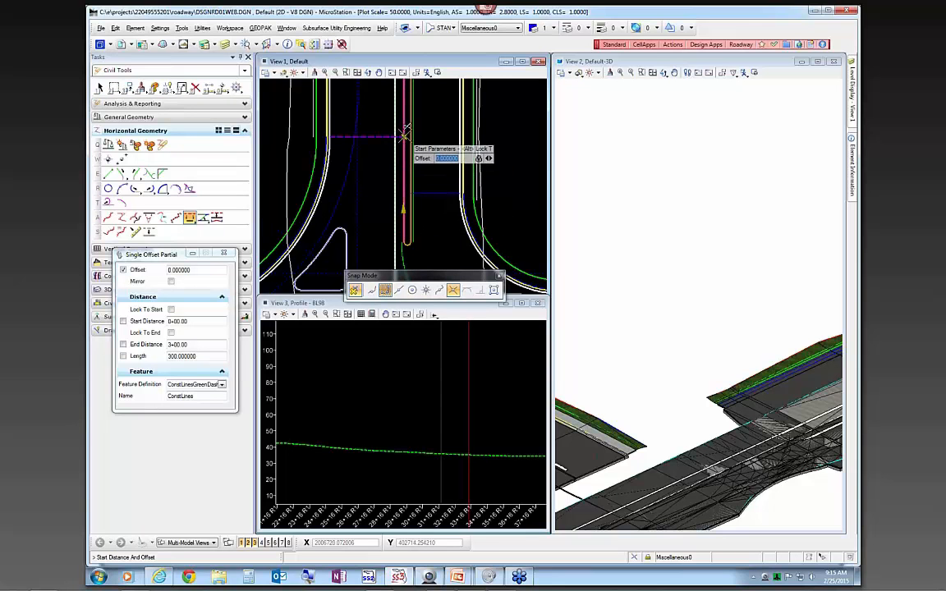
{"action": "left_click", "coordinate": [369, 223]}
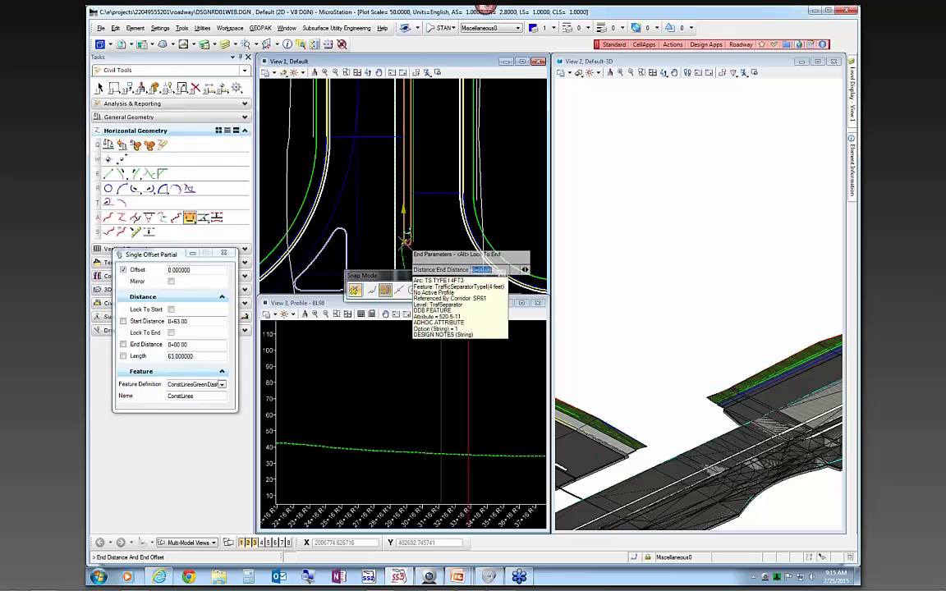
{"action": "left_click", "coordinate": [366, 223]}
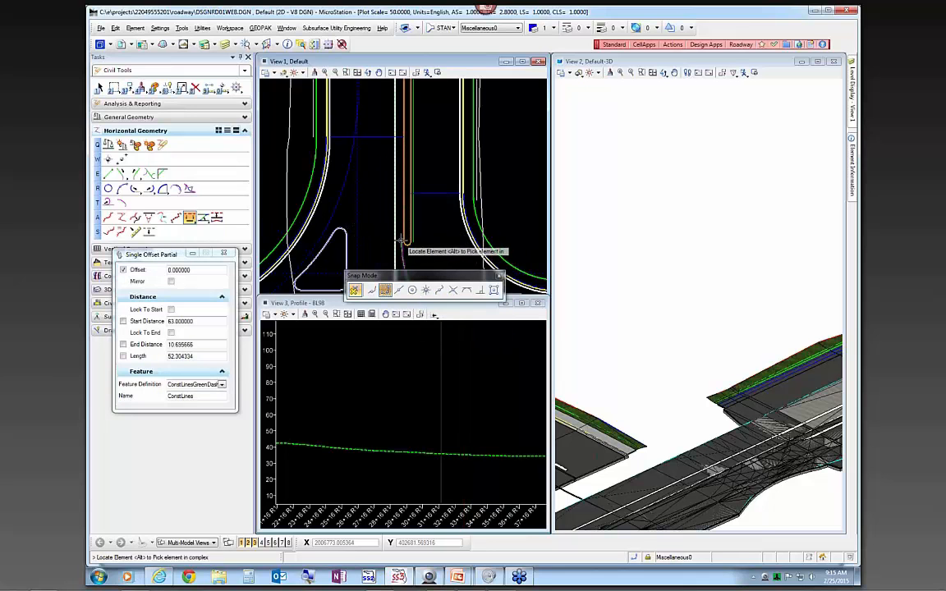
Step: Create a zero-offset Single Offset Partial in ConstLinesBlue along the separator edge from its nose to the first cross line, and check the new element
{"action": "left_click", "coordinate": [196, 217]}
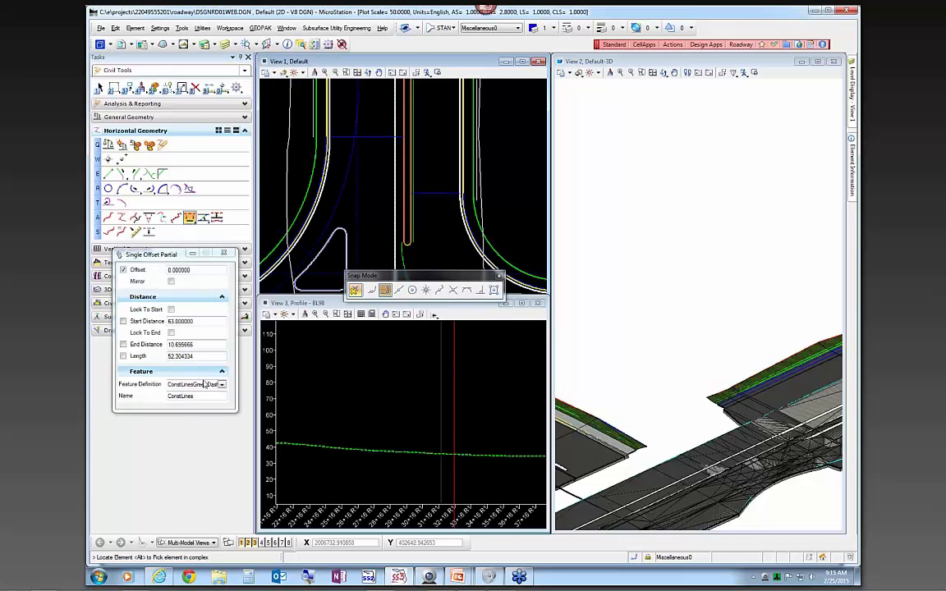
{"action": "left_click", "coordinate": [220, 386]}
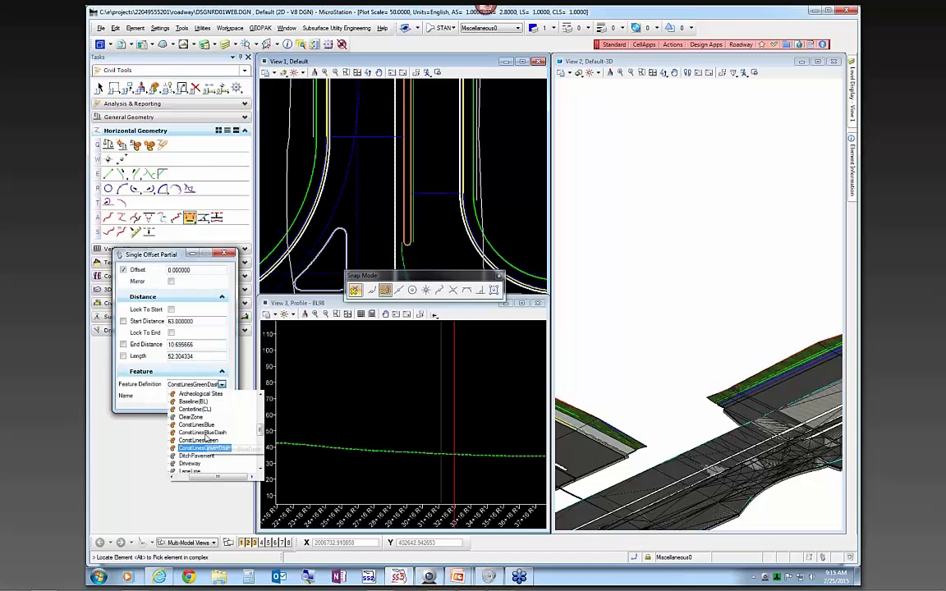
{"action": "left_click", "coordinate": [197, 425]}
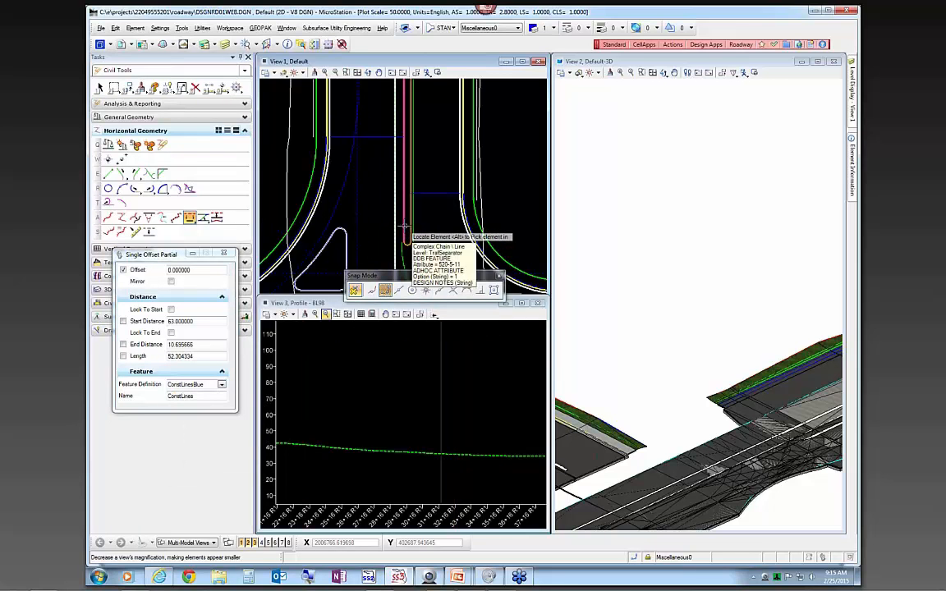
{"action": "left_click", "coordinate": [406, 236]}
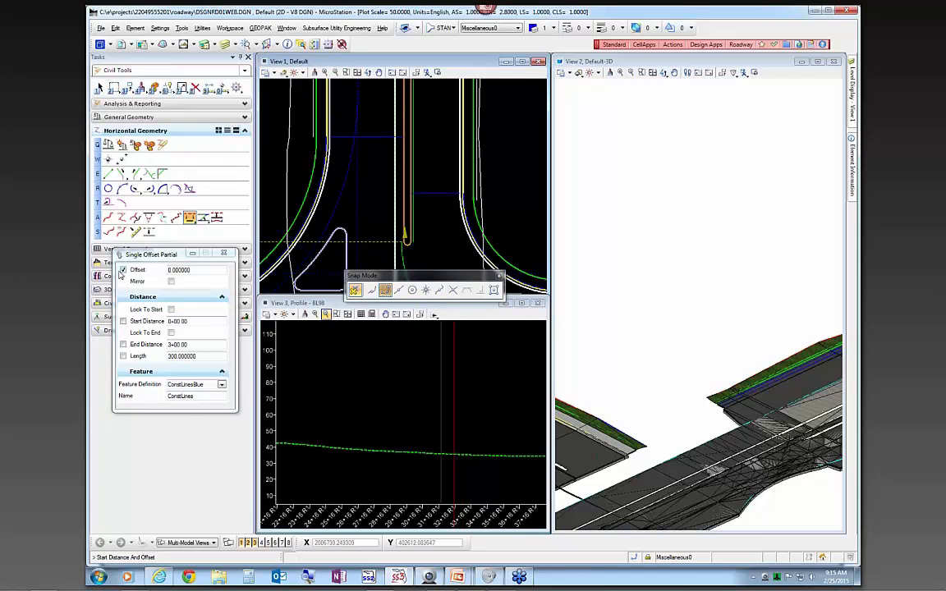
{"action": "left_click", "coordinate": [404, 238]}
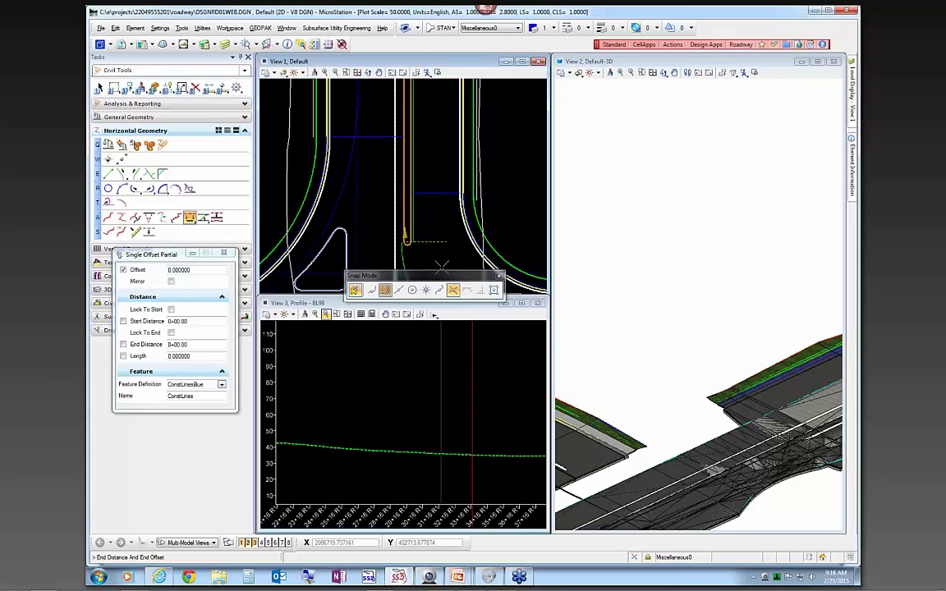
{"action": "left_click", "coordinate": [372, 154]}
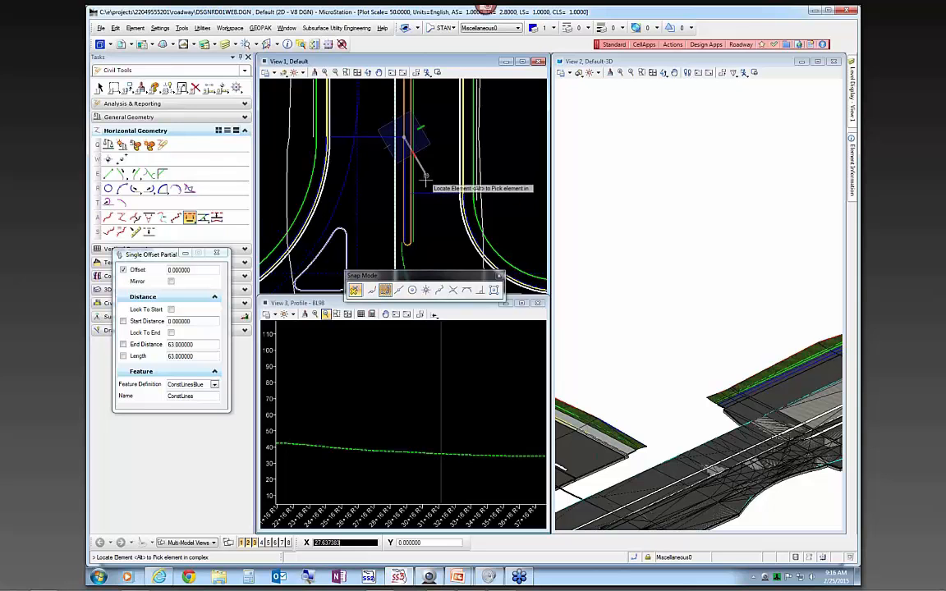
{"action": "key", "text": "Escape"}
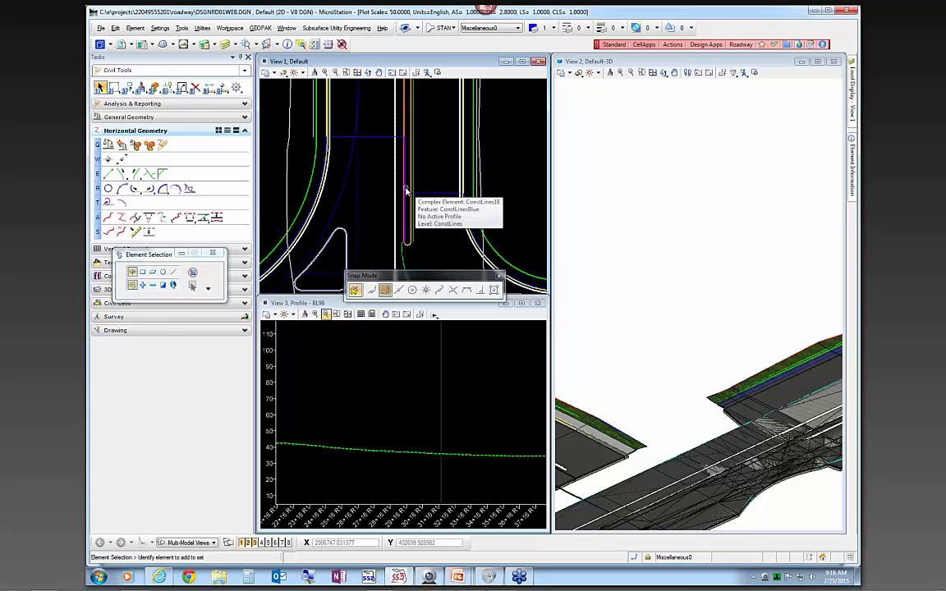
{"action": "left_click", "coordinate": [406, 190]}
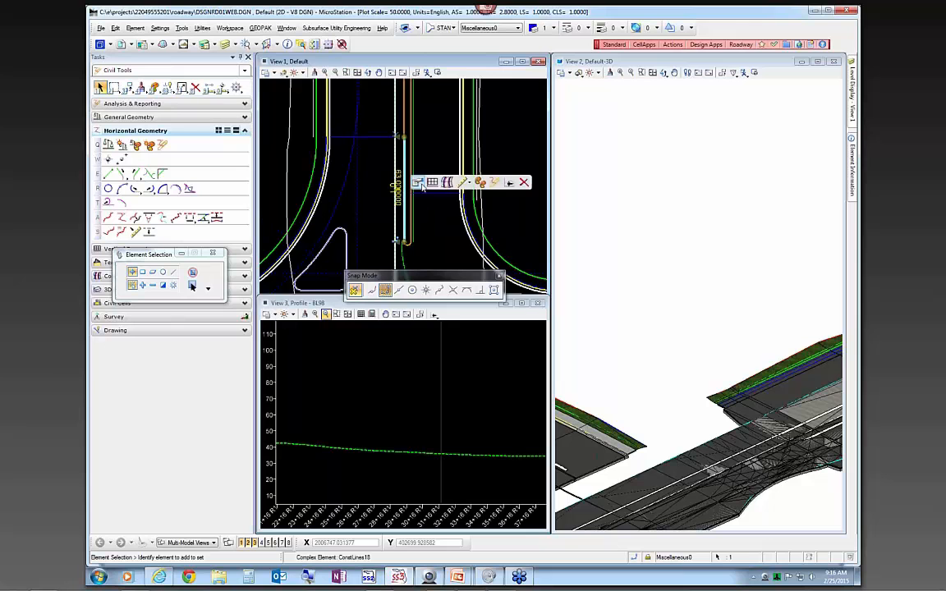
{"action": "left_click", "coordinate": [429, 151]}
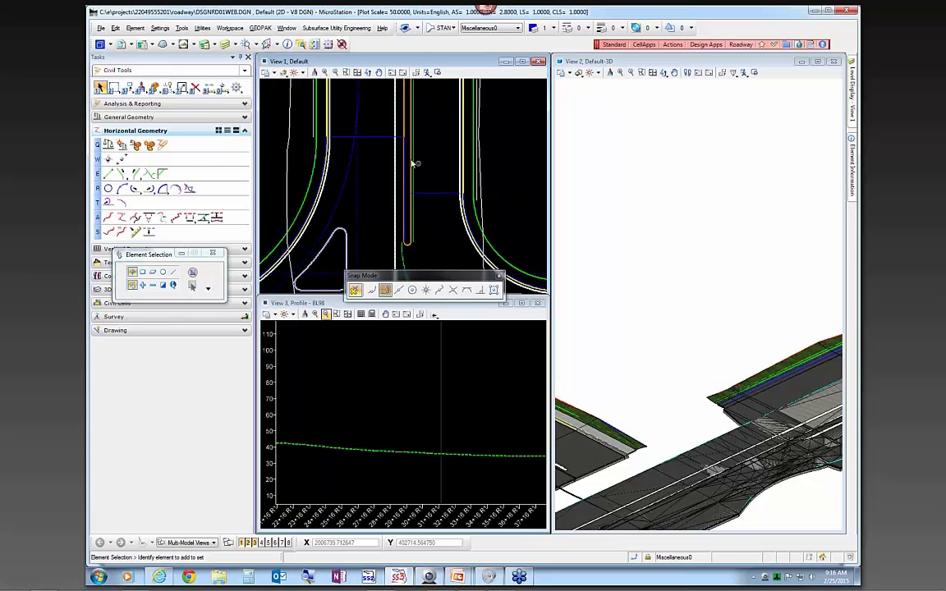
Step: Create a zero-offset Single Offset Partial in ConstLinesBlue along the separator's other edge, from its nose to the second cross line
{"action": "scroll", "coordinate": [410, 161], "scroll_direction": "up", "scroll_amount": 3}
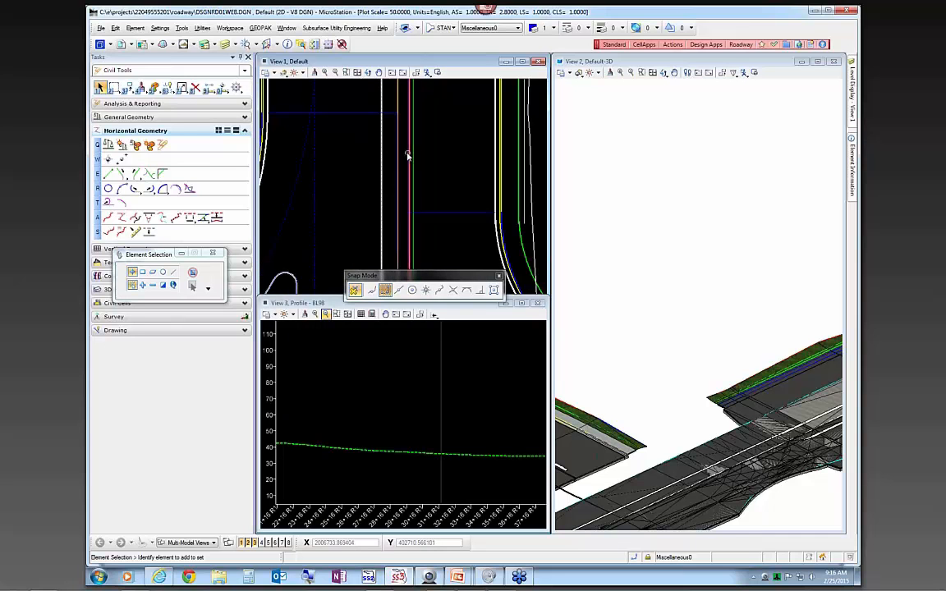
{"action": "left_click", "coordinate": [190, 218]}
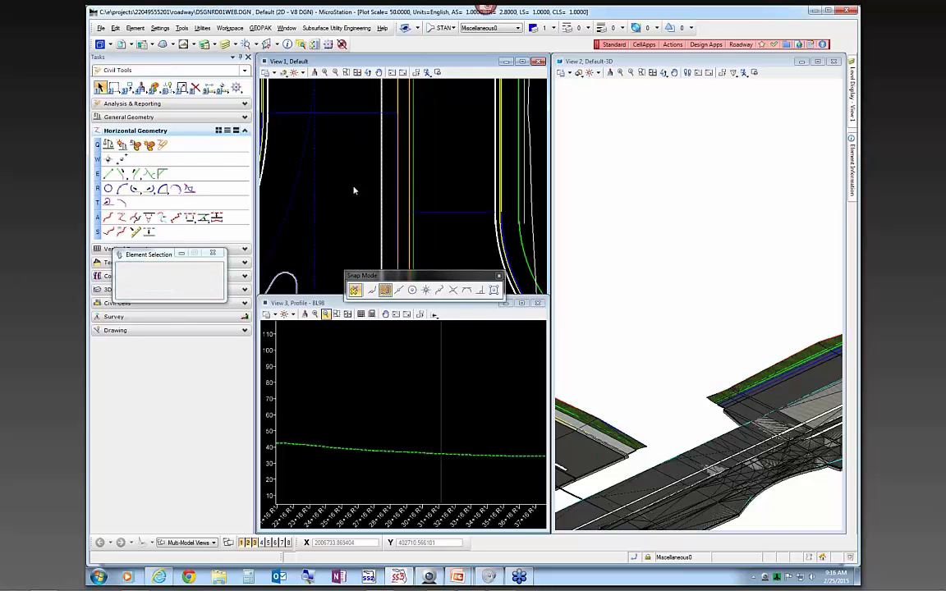
{"action": "left_click", "coordinate": [408, 184]}
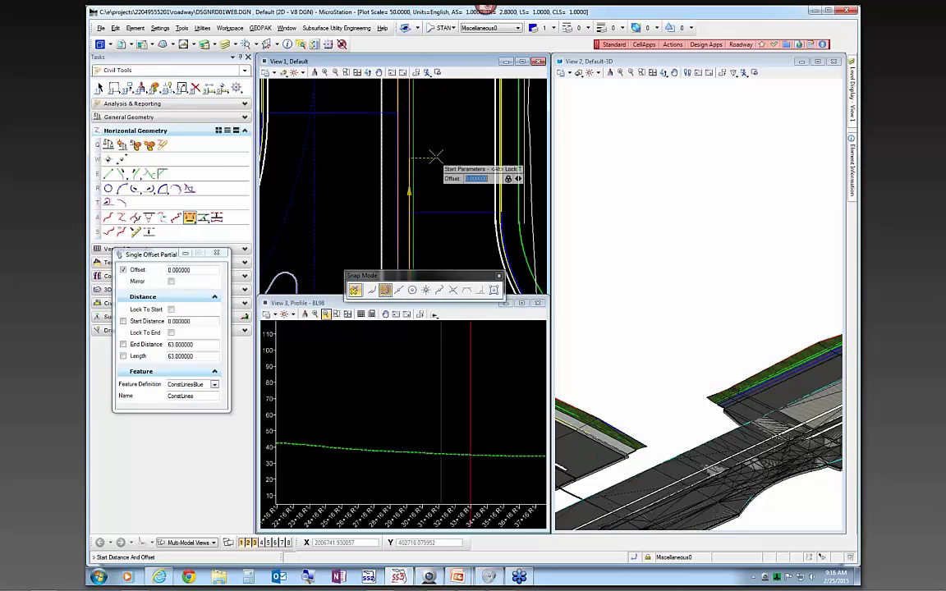
{"action": "scroll", "coordinate": [427, 196], "scroll_direction": "down", "scroll_amount": 3}
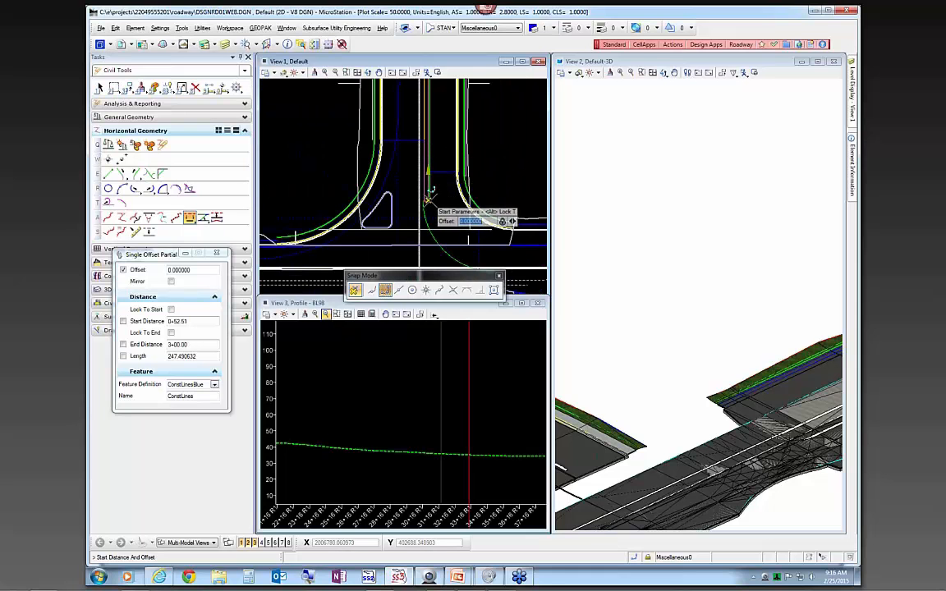
{"action": "scroll", "coordinate": [425, 197], "scroll_direction": "up", "scroll_amount": 3}
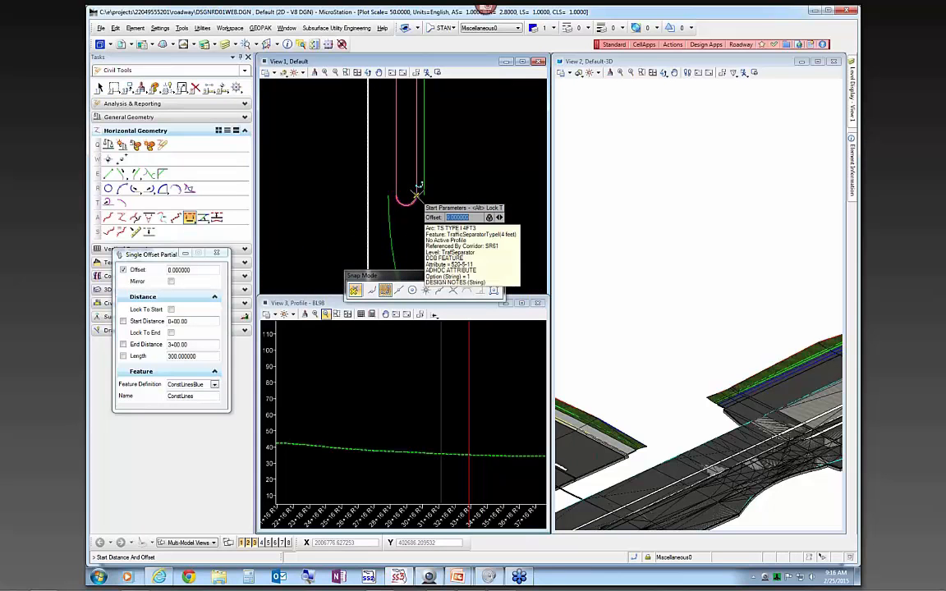
{"action": "left_click", "coordinate": [417, 194]}
{"action": "scroll", "coordinate": [454, 220], "scroll_direction": "down", "scroll_amount": 3}
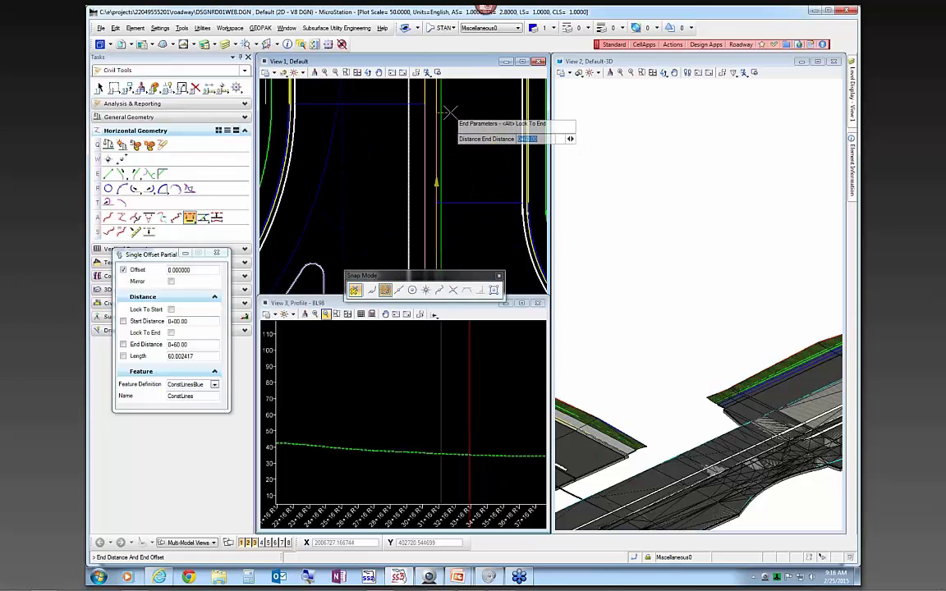
{"action": "left_click", "coordinate": [454, 292]}
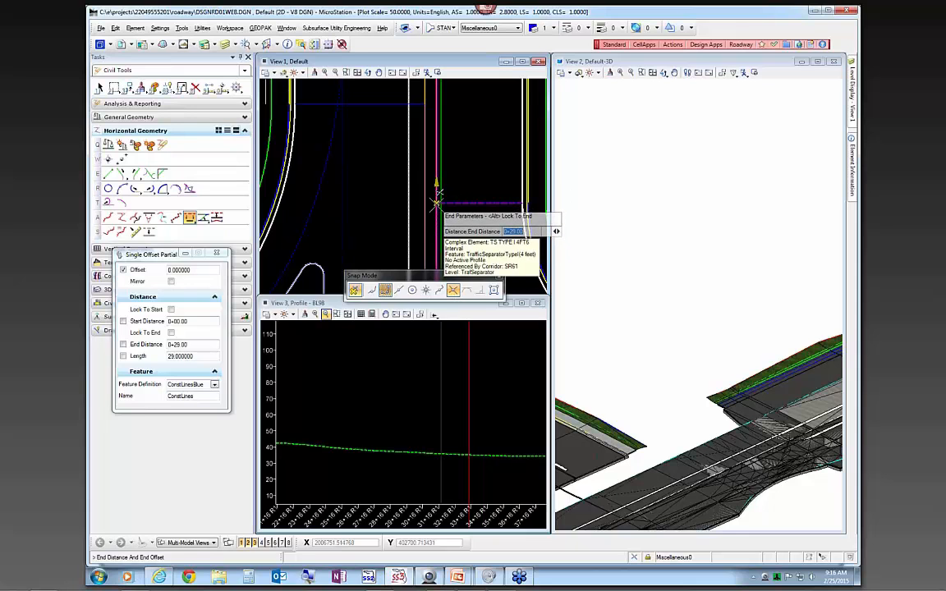
{"action": "left_click", "coordinate": [435, 202]}
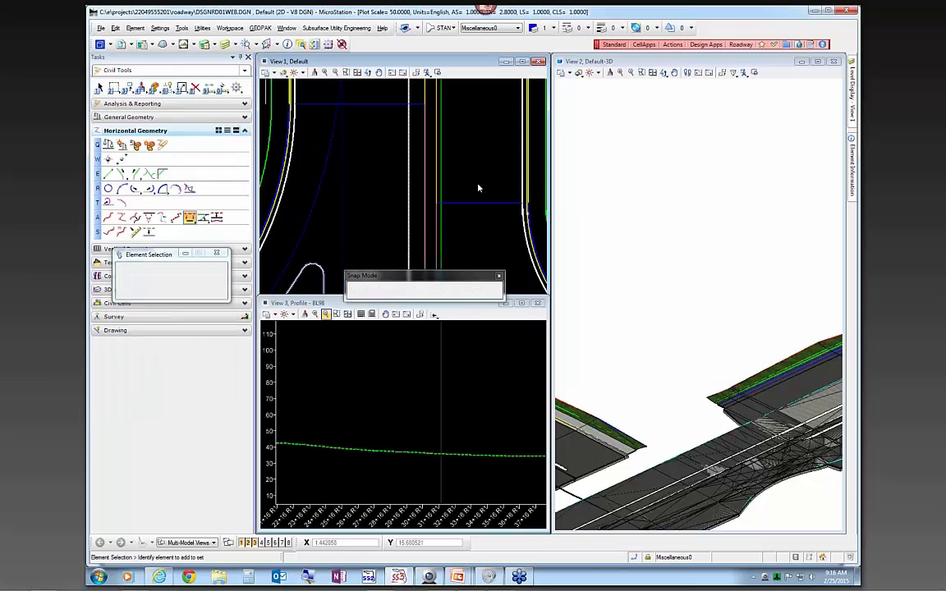
{"action": "right_click", "coordinate": [476, 184]}
Step: Draw a 4-foot ConstLinesBlue line straight across the separator nose, joining the lower ends of the two offset lines
{"action": "scroll", "coordinate": [462, 172], "scroll_direction": "down", "scroll_amount": 1}
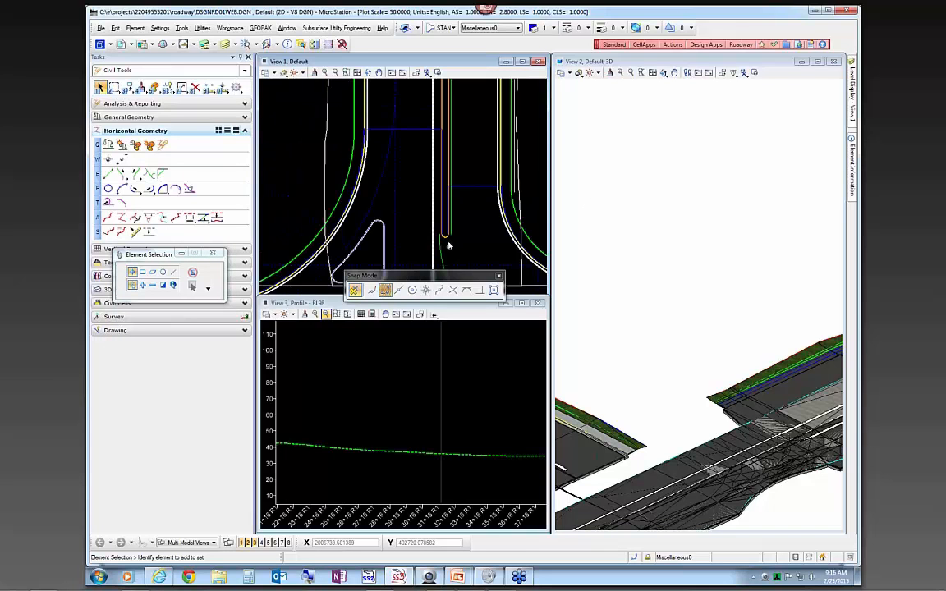
{"action": "scroll", "coordinate": [448, 244], "scroll_direction": "up", "scroll_amount": 2}
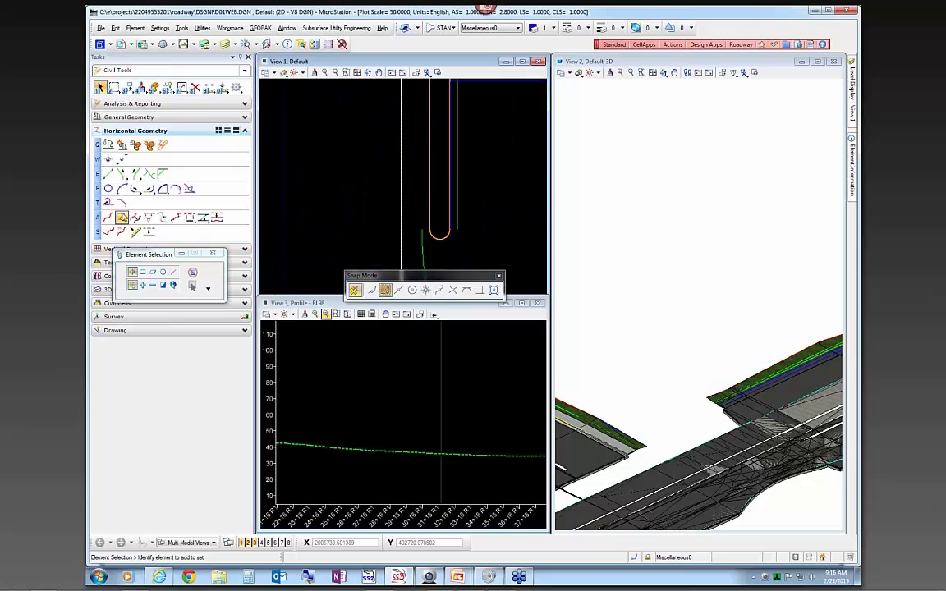
{"action": "left_click", "coordinate": [109, 174]}
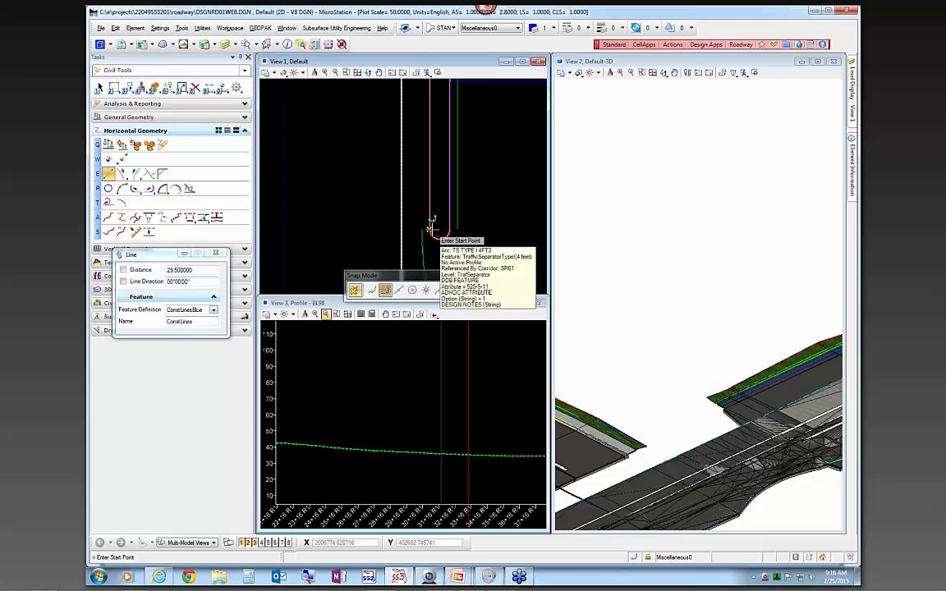
{"action": "scroll", "coordinate": [430, 231], "scroll_direction": "up", "scroll_amount": 1}
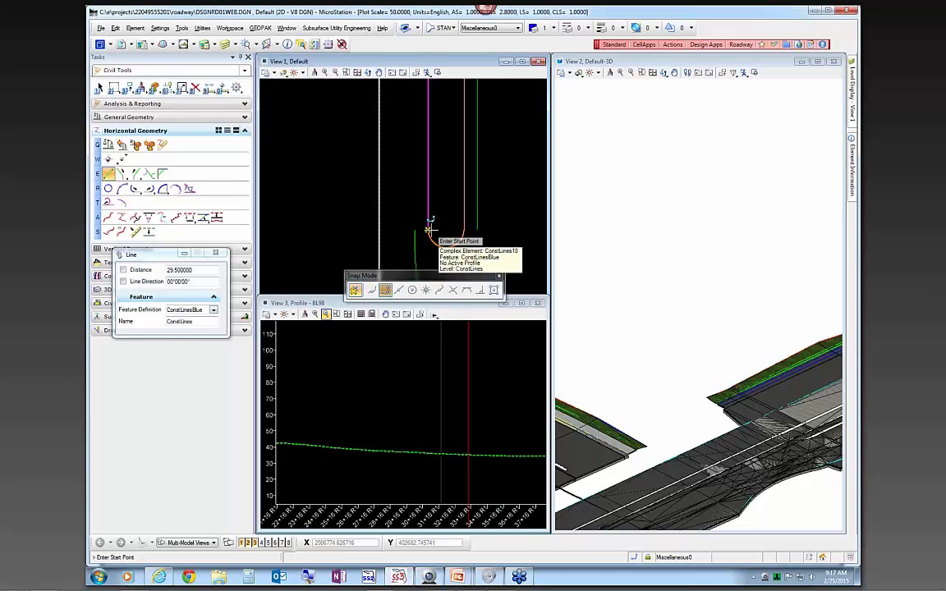
{"action": "left_click", "coordinate": [427, 228]}
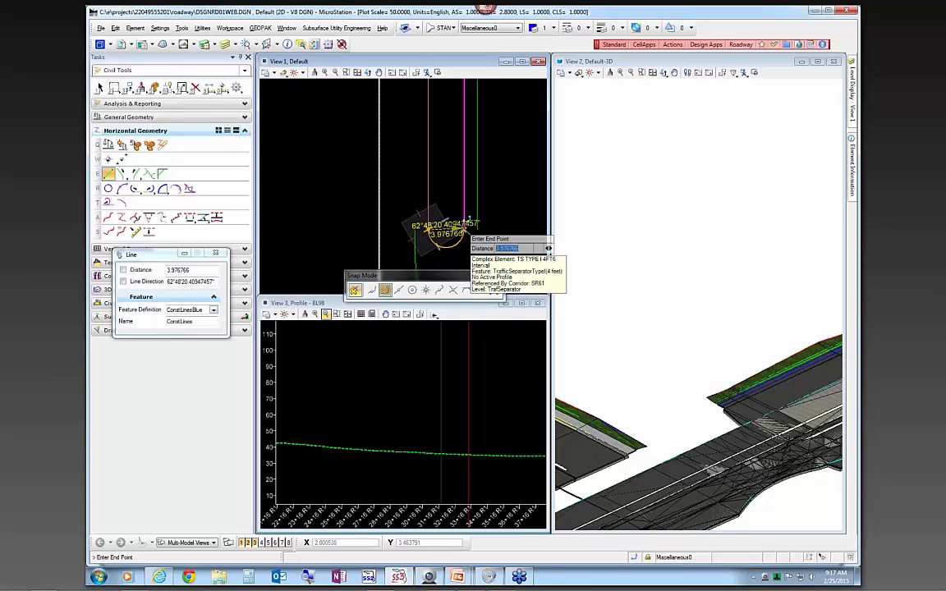
{"action": "type", "text": "4"}
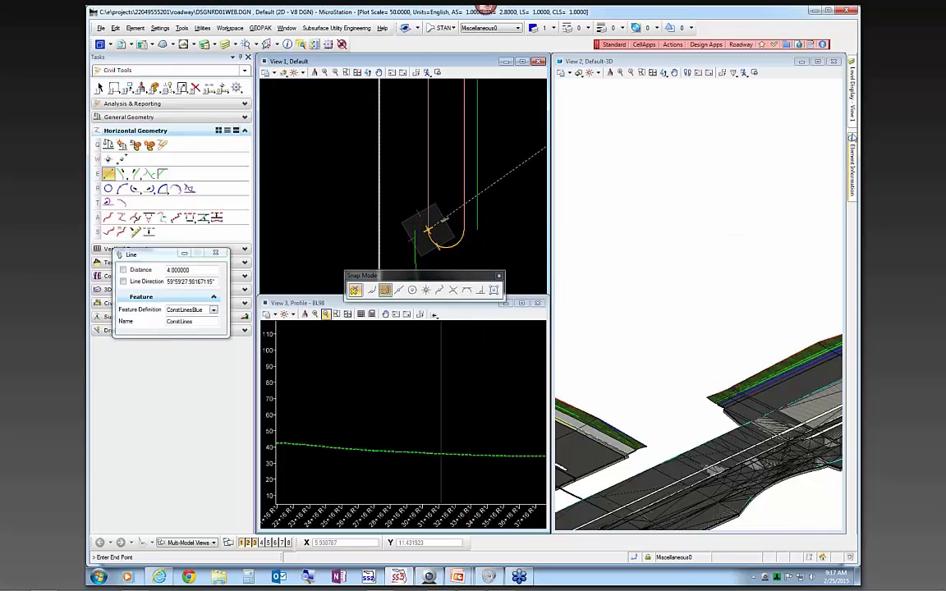
{"action": "mouse_move", "coordinate": [852, 92]}
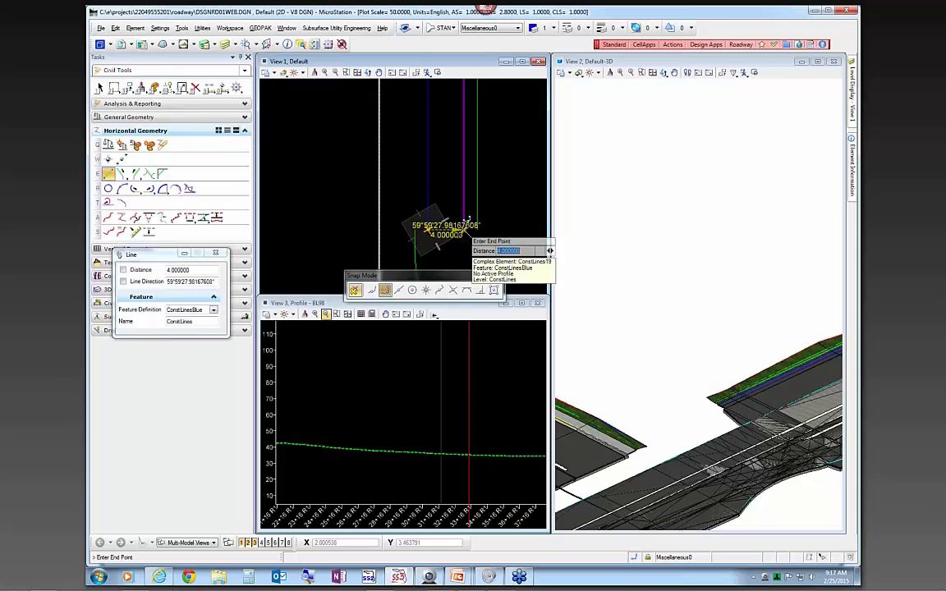
{"action": "left_click", "coordinate": [464, 229]}
Step: Draw a ConstLinesBlue line perpendicular from the US98 edge line to the mainline end of the curb return east of the separator
{"action": "scroll", "coordinate": [495, 236], "scroll_direction": "down", "scroll_amount": 6}
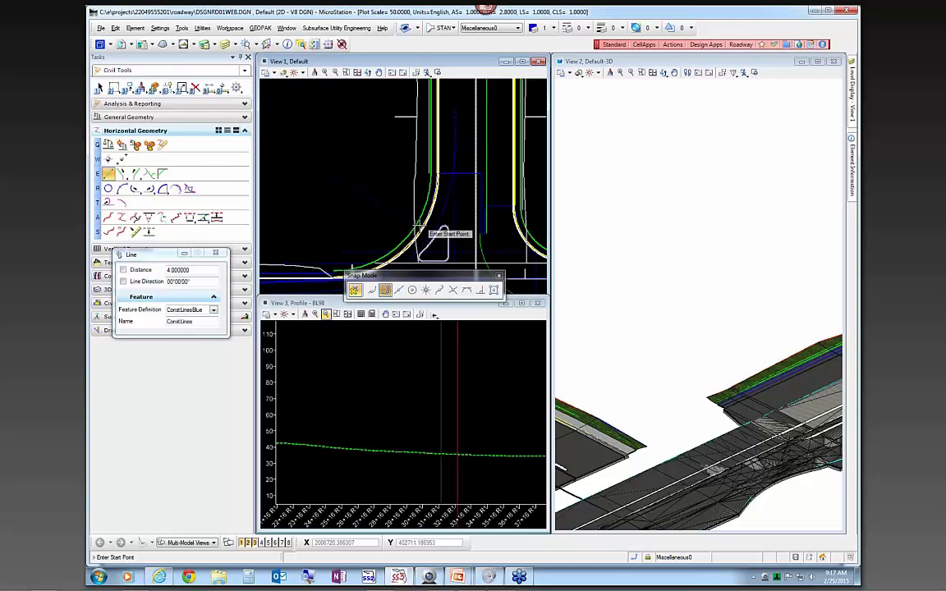
{"action": "scroll", "coordinate": [439, 222], "scroll_direction": "down", "scroll_amount": 2}
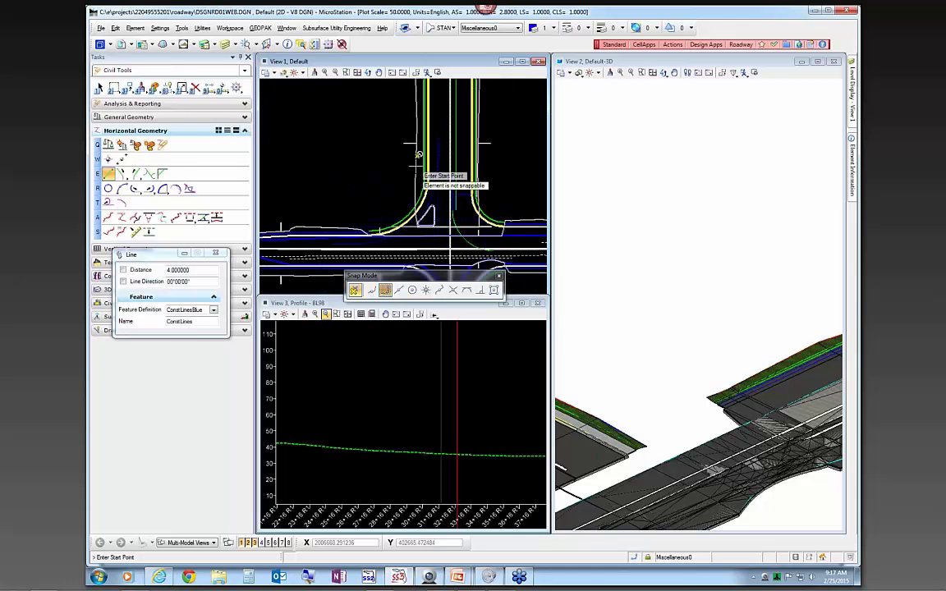
{"action": "scroll", "coordinate": [481, 224], "scroll_direction": "up", "scroll_amount": 3}
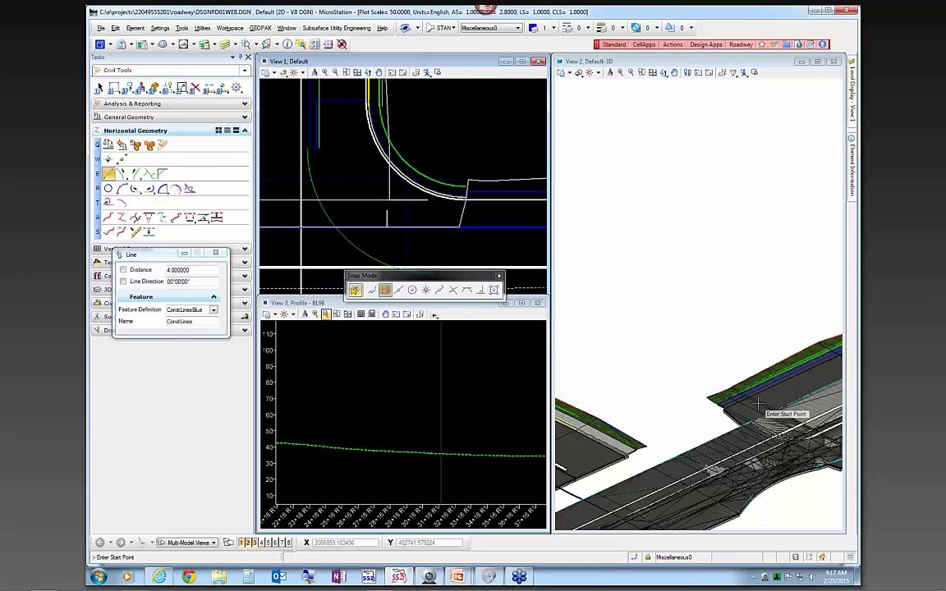
{"action": "scroll", "coordinate": [749, 374], "scroll_direction": "down", "scroll_amount": 3}
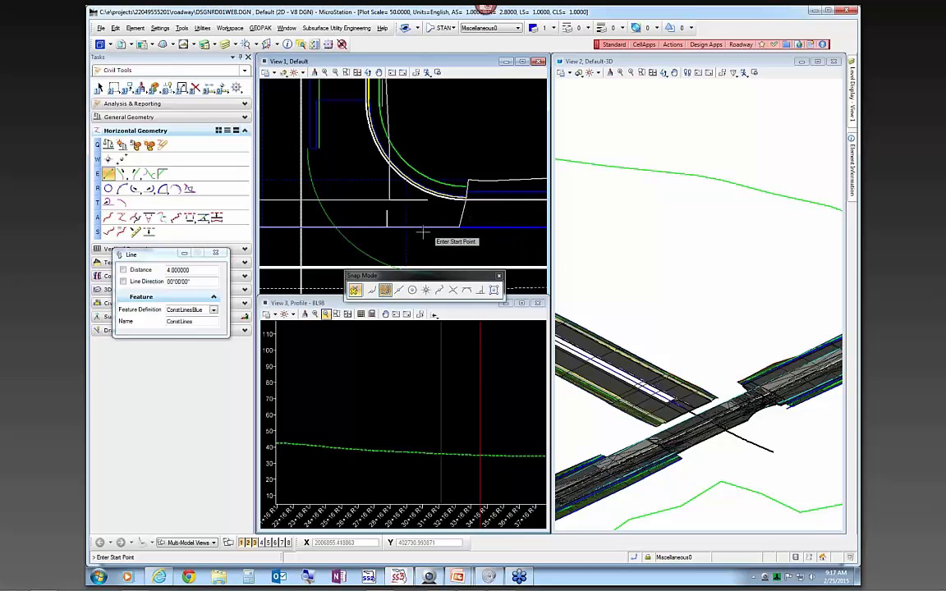
{"action": "scroll", "coordinate": [530, 234], "scroll_direction": "down", "scroll_amount": 2}
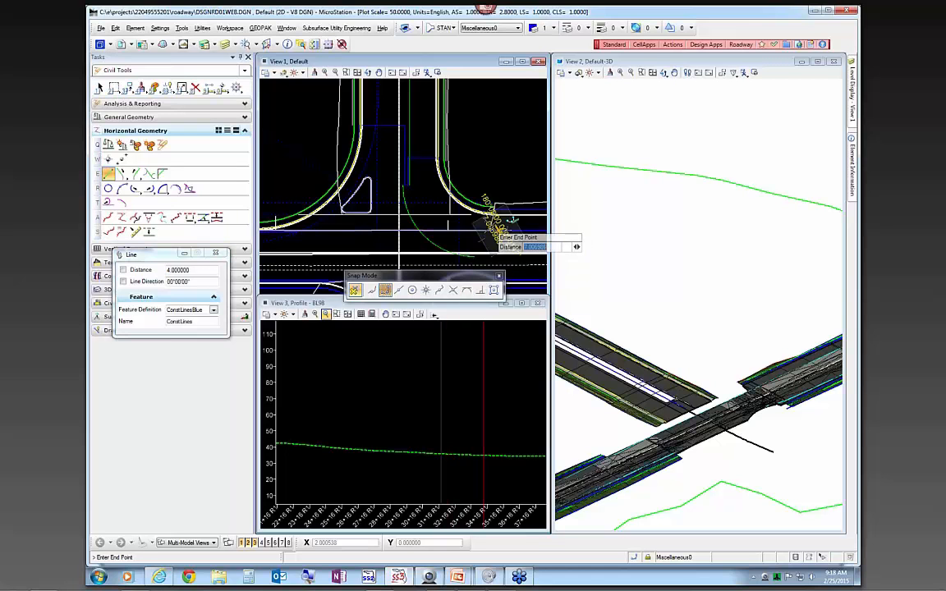
{"action": "scroll", "coordinate": [498, 231], "scroll_direction": "up", "scroll_amount": 4}
{"action": "left_click", "coordinate": [480, 290]}
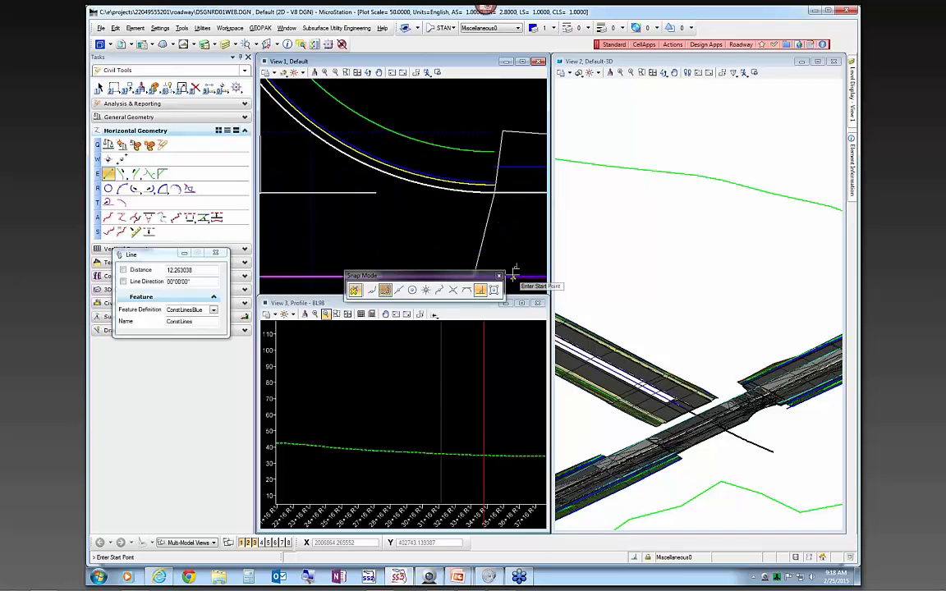
{"action": "left_click", "coordinate": [513, 278]}
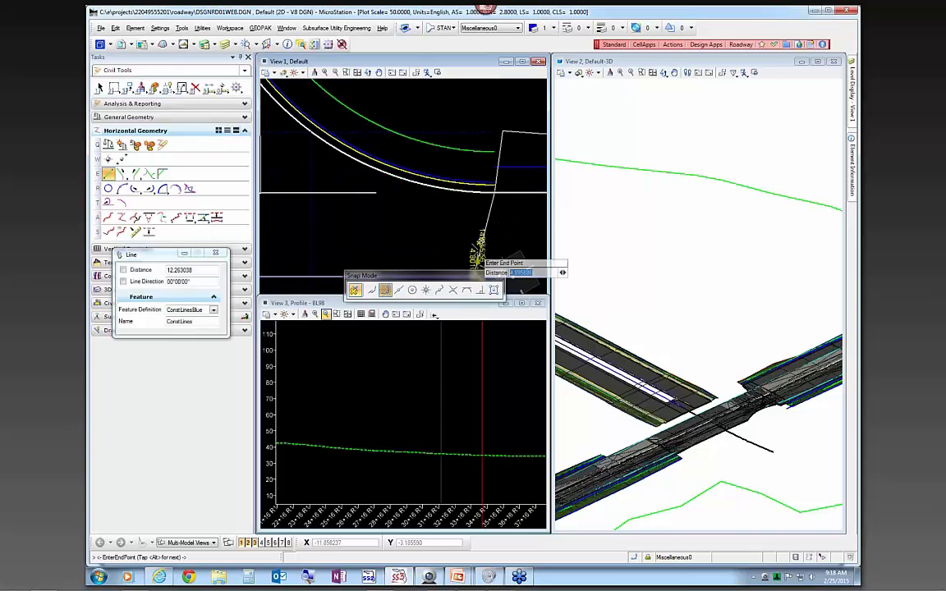
{"action": "left_click", "coordinate": [495, 190]}
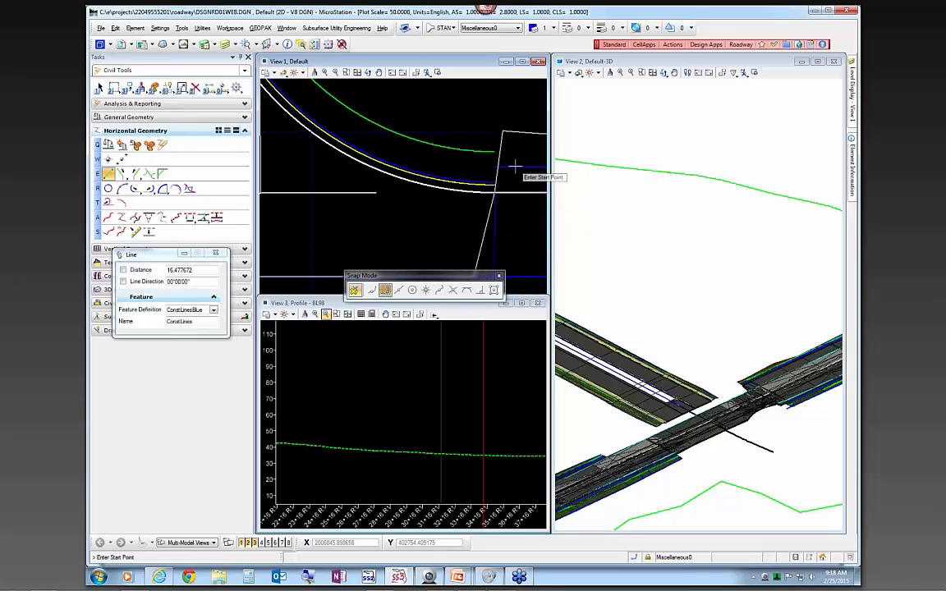
Step: Draw a short ConstLinesBlue line perpendicular from the blue US98 edge line to the mainline end of the opposite curb return, and end line drawing
{"action": "scroll", "coordinate": [513, 168], "scroll_direction": "down", "scroll_amount": 4}
{"action": "scroll", "coordinate": [393, 180], "scroll_direction": "up", "scroll_amount": 3}
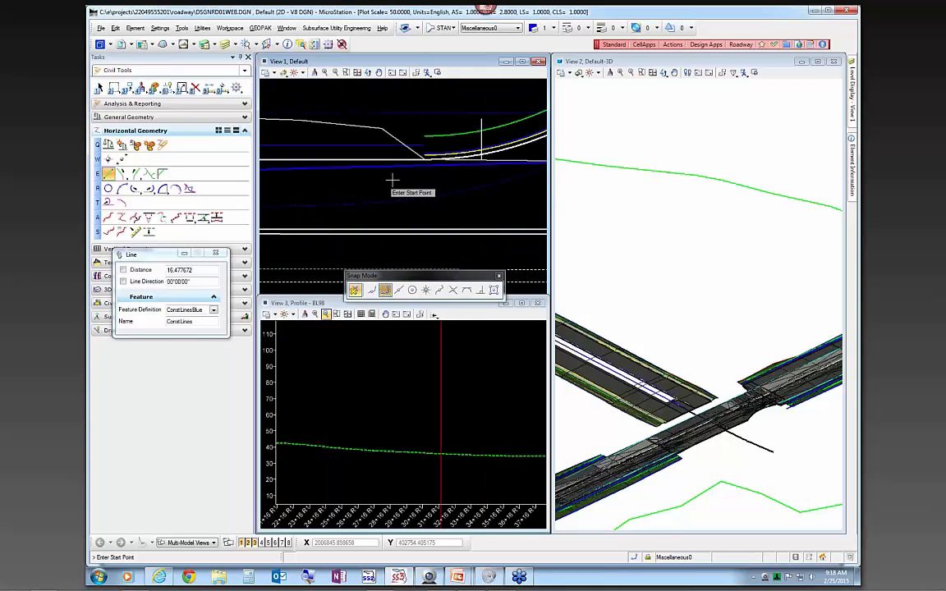
{"action": "scroll", "coordinate": [398, 181], "scroll_direction": "up", "scroll_amount": 2}
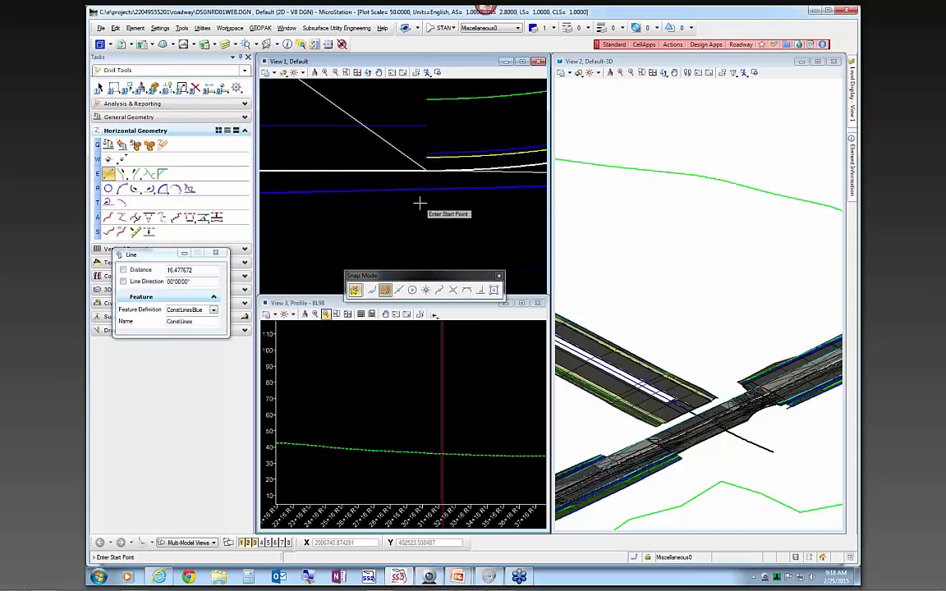
{"action": "left_click", "coordinate": [480, 290]}
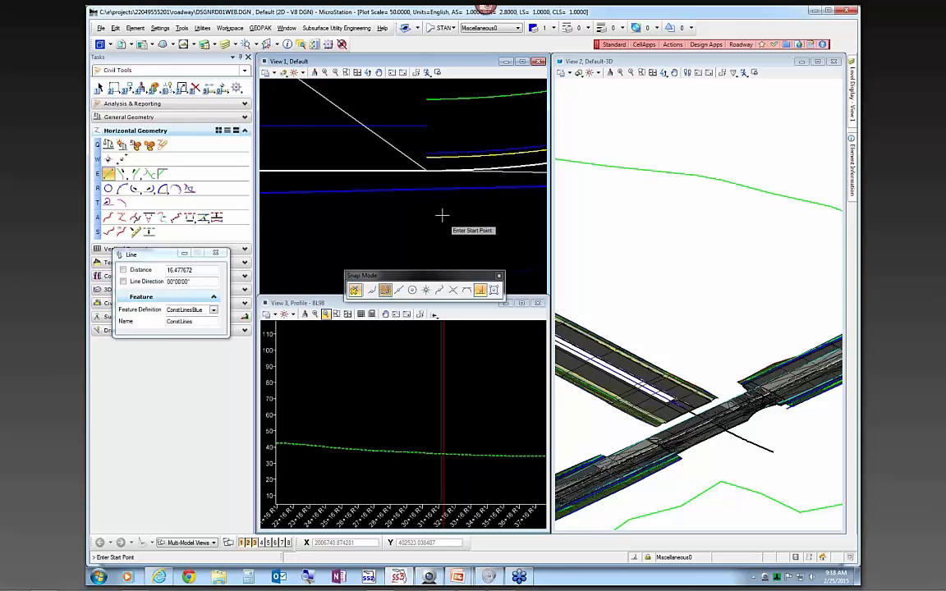
{"action": "left_click", "coordinate": [444, 189]}
{"action": "right_click", "coordinate": [462, 232]}
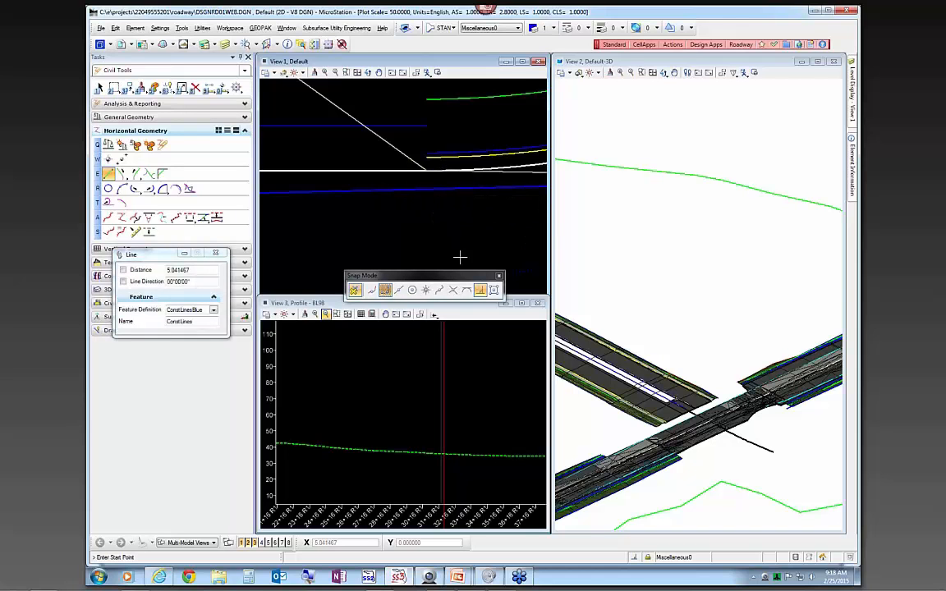
{"action": "left_click", "coordinate": [438, 188]}
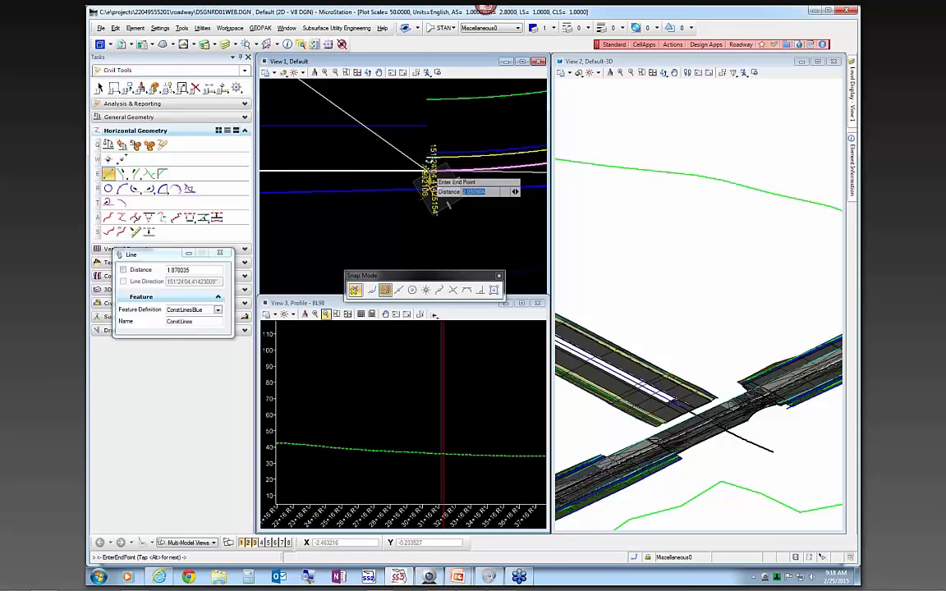
{"action": "left_click", "coordinate": [414, 226]}
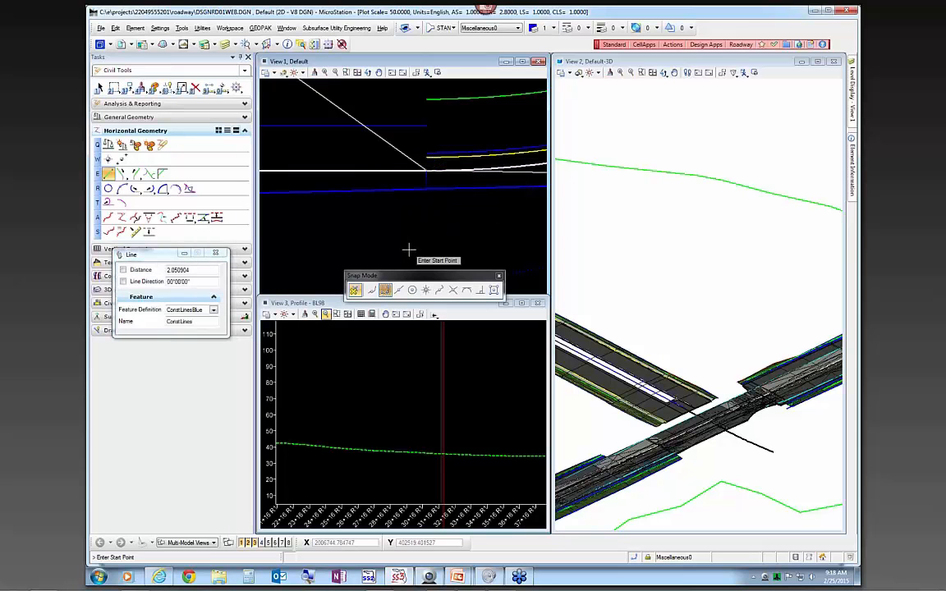
{"action": "key", "text": "Escape"}
Step: Create a zero-offset Single Offset Partial in ConstLinesBlue along the US98 edge line, between its intersections with the two short perpendicular lines at the curb returns
{"action": "scroll", "coordinate": [357, 230], "scroll_direction": "down", "scroll_amount": 4}
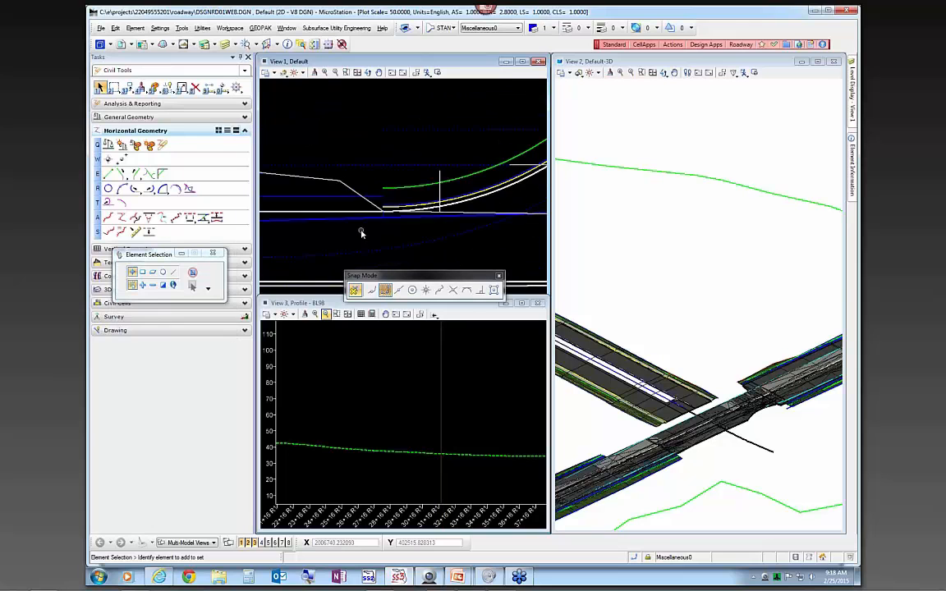
{"action": "scroll", "coordinate": [482, 228], "scroll_direction": "up", "scroll_amount": 2}
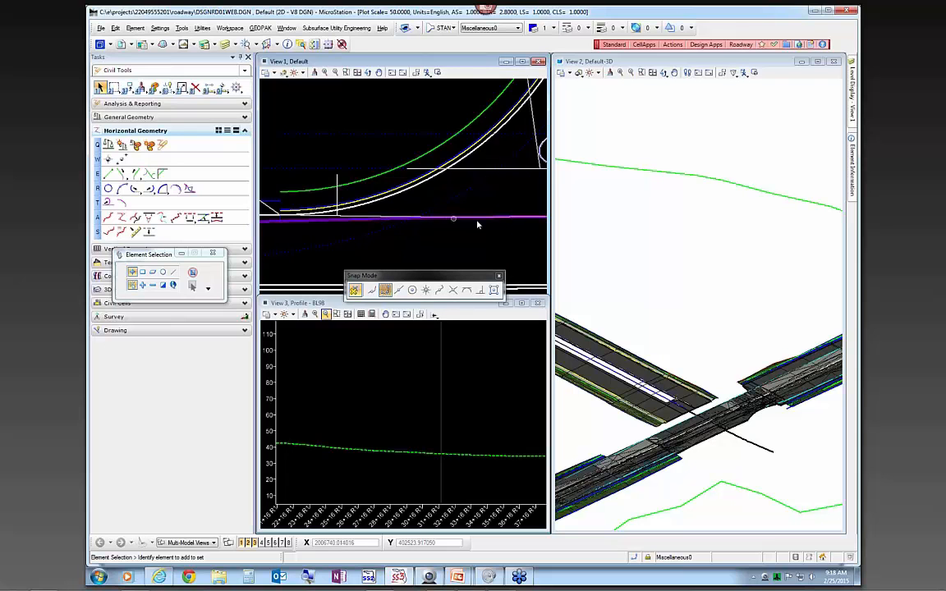
{"action": "scroll", "coordinate": [376, 228], "scroll_direction": "down", "scroll_amount": 1}
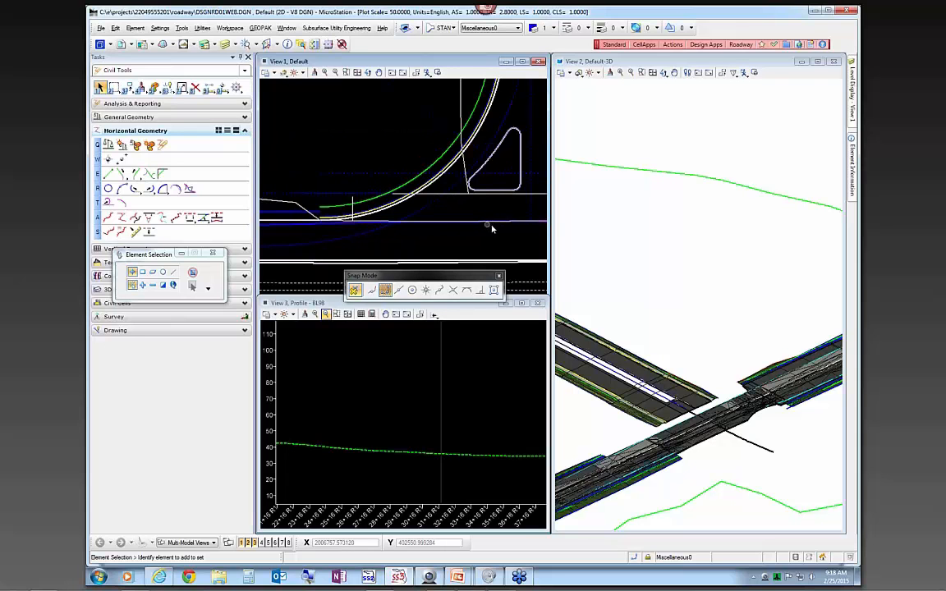
{"action": "scroll", "coordinate": [396, 236], "scroll_direction": "down", "scroll_amount": 1}
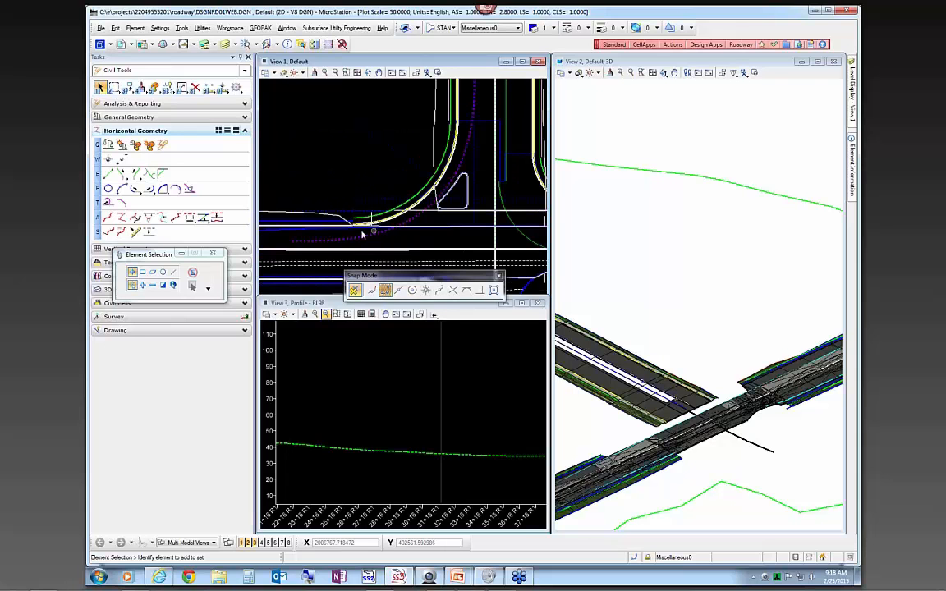
{"action": "left_click", "coordinate": [190, 218]}
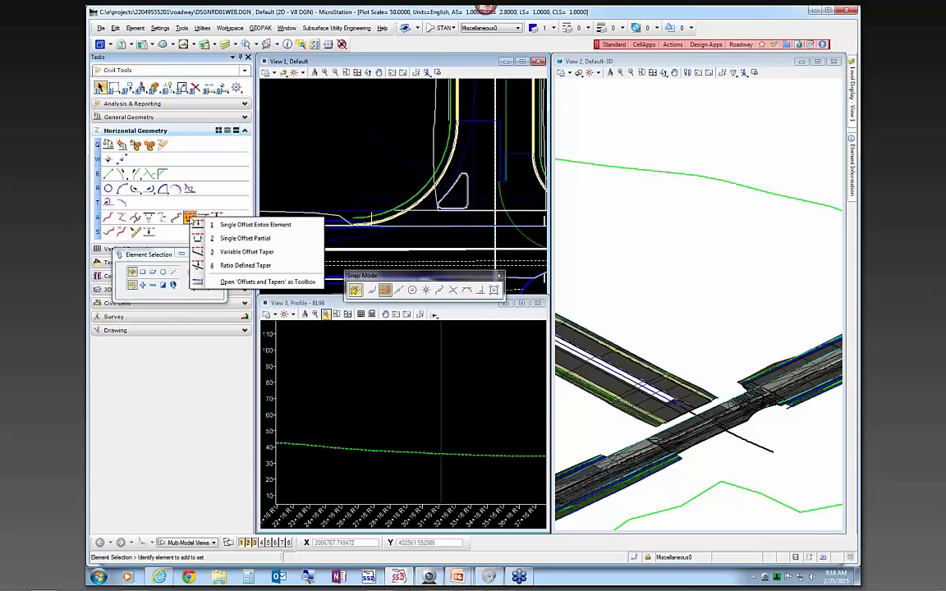
{"action": "left_click", "coordinate": [244, 238]}
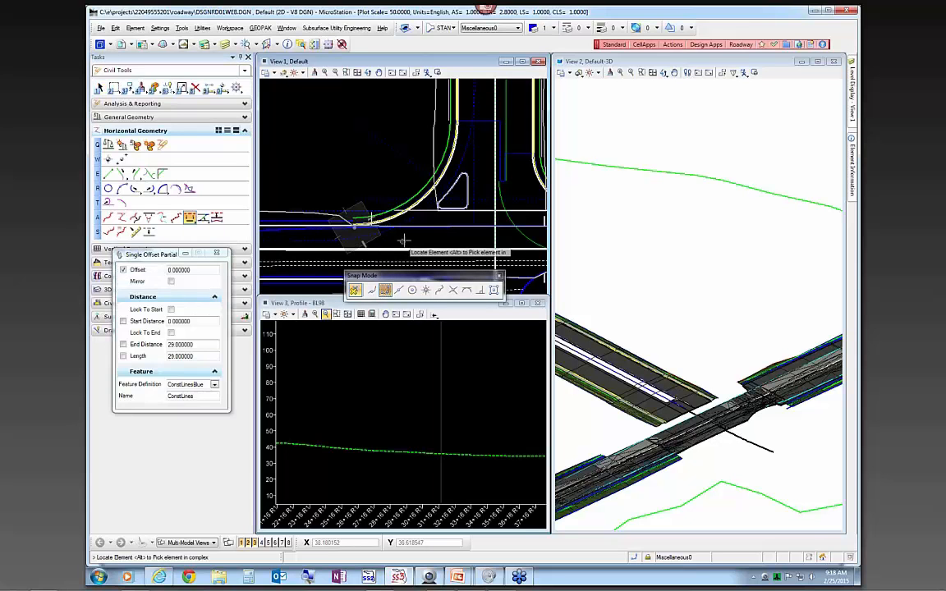
{"action": "left_click", "coordinate": [292, 237]}
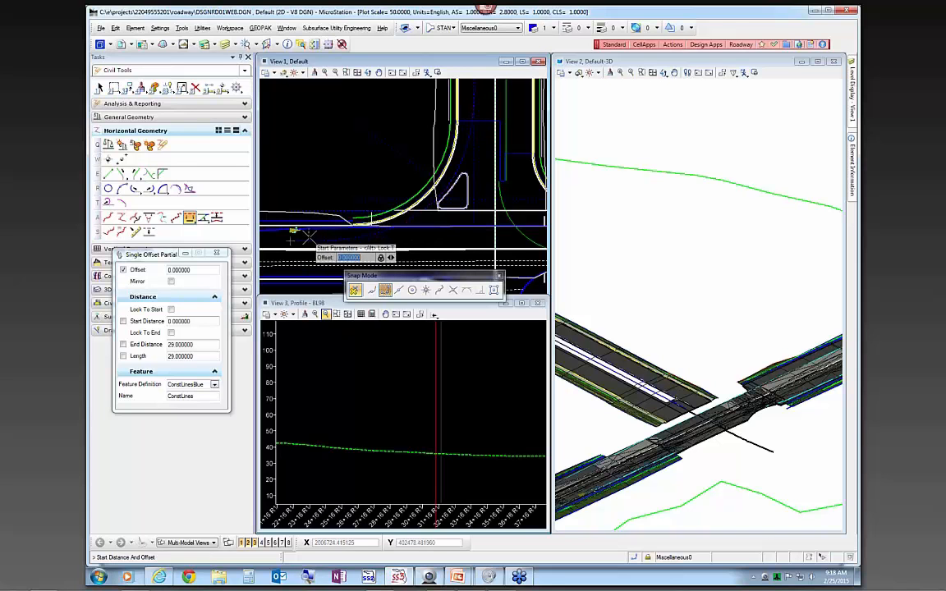
{"action": "scroll", "coordinate": [376, 228], "scroll_direction": "up", "scroll_amount": 2}
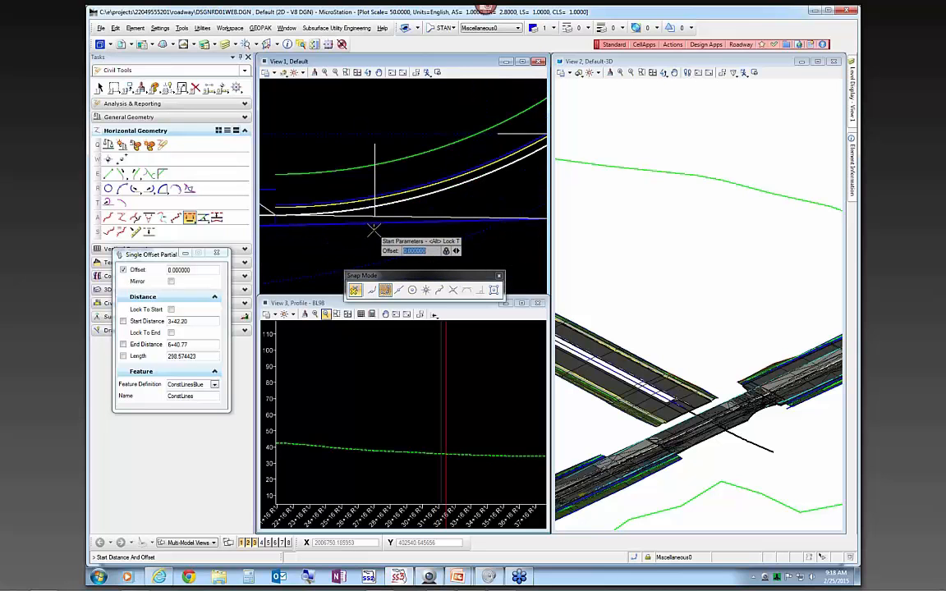
{"action": "scroll", "coordinate": [358, 231], "scroll_direction": "up", "scroll_amount": 1}
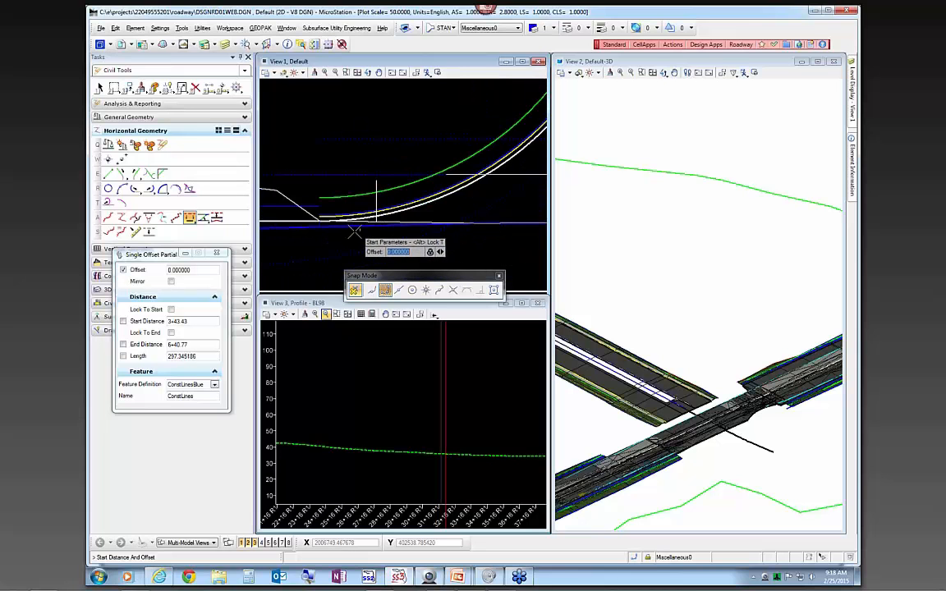
{"action": "scroll", "coordinate": [317, 230], "scroll_direction": "up", "scroll_amount": 1}
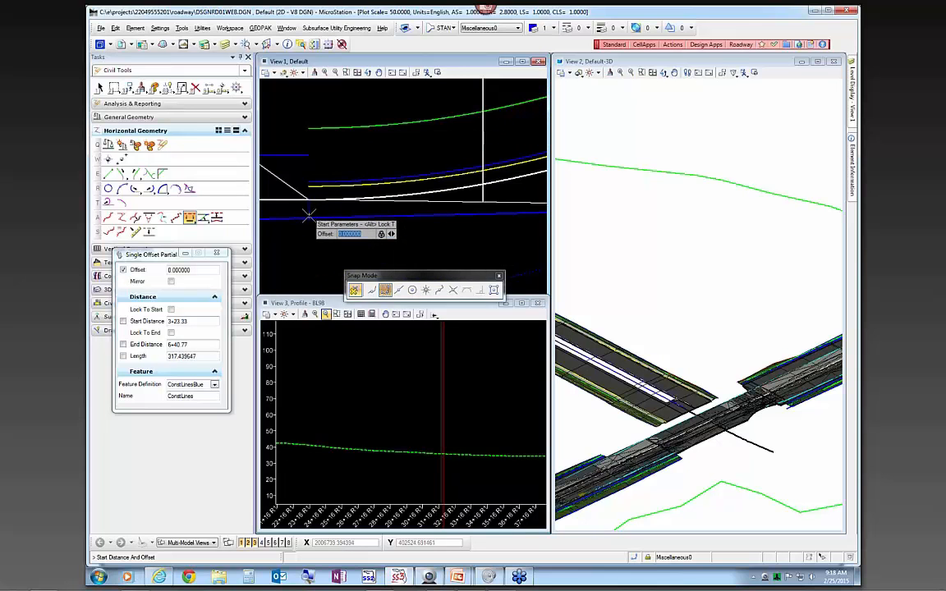
{"action": "left_click", "coordinate": [453, 289]}
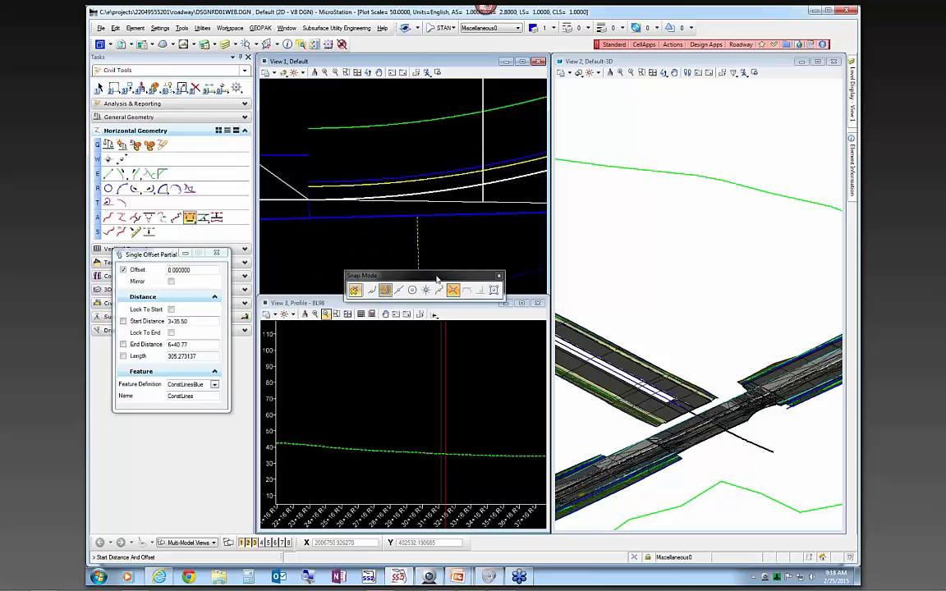
{"action": "left_click", "coordinate": [309, 217]}
{"action": "scroll", "coordinate": [281, 243], "scroll_direction": "down", "scroll_amount": 1}
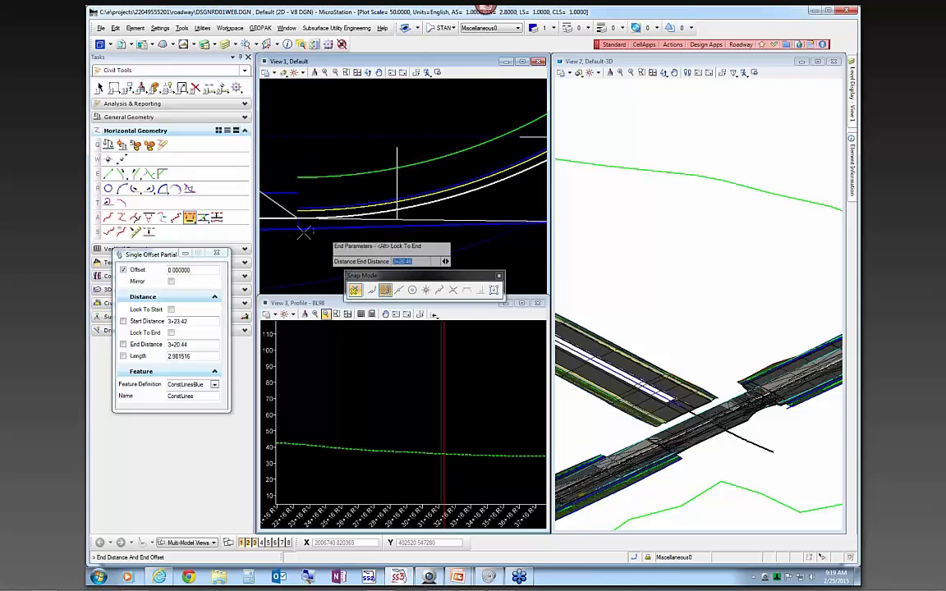
{"action": "scroll", "coordinate": [304, 234], "scroll_direction": "down", "scroll_amount": 2}
{"action": "scroll", "coordinate": [423, 235], "scroll_direction": "up", "scroll_amount": 2}
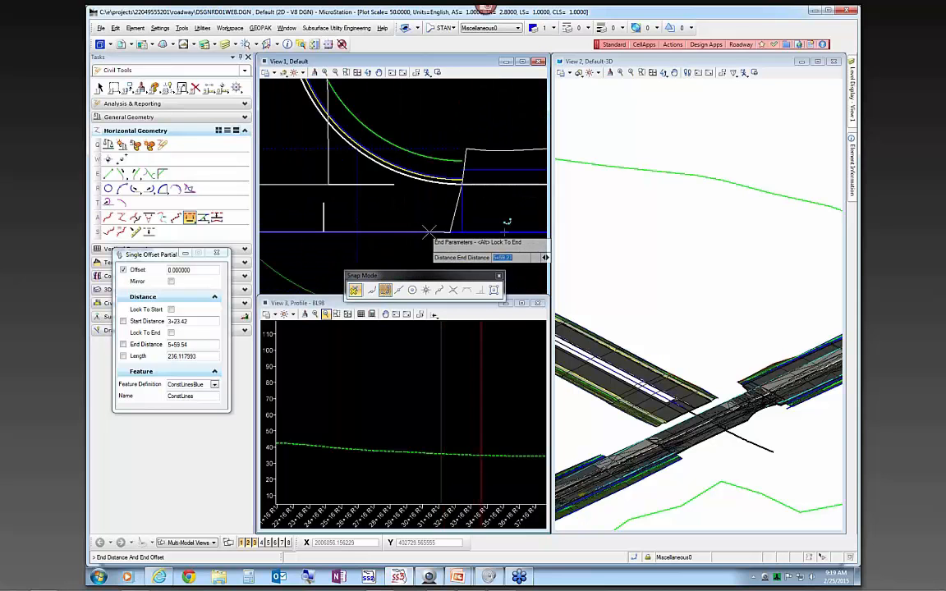
{"action": "left_click", "coordinate": [453, 290]}
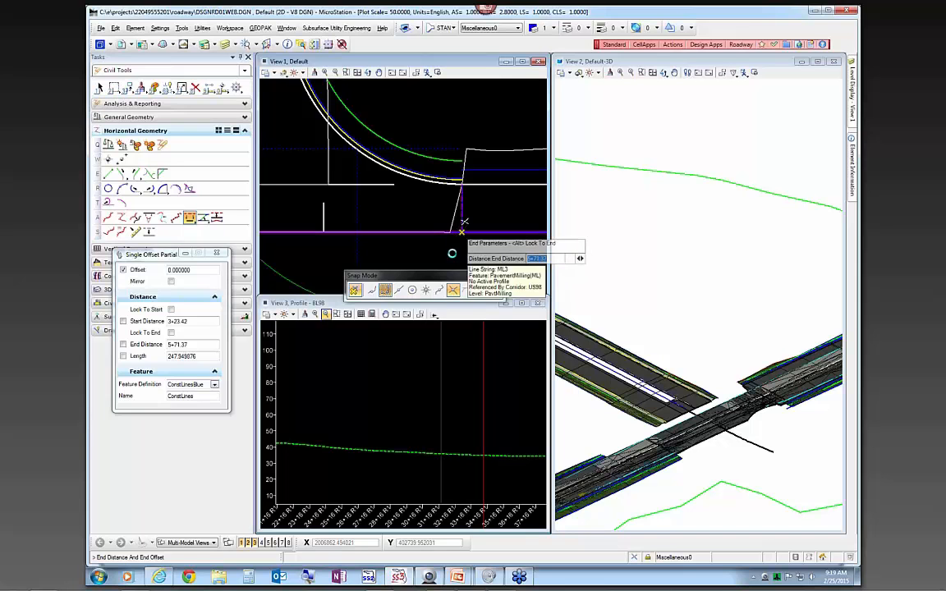
{"action": "left_click", "coordinate": [454, 251]}
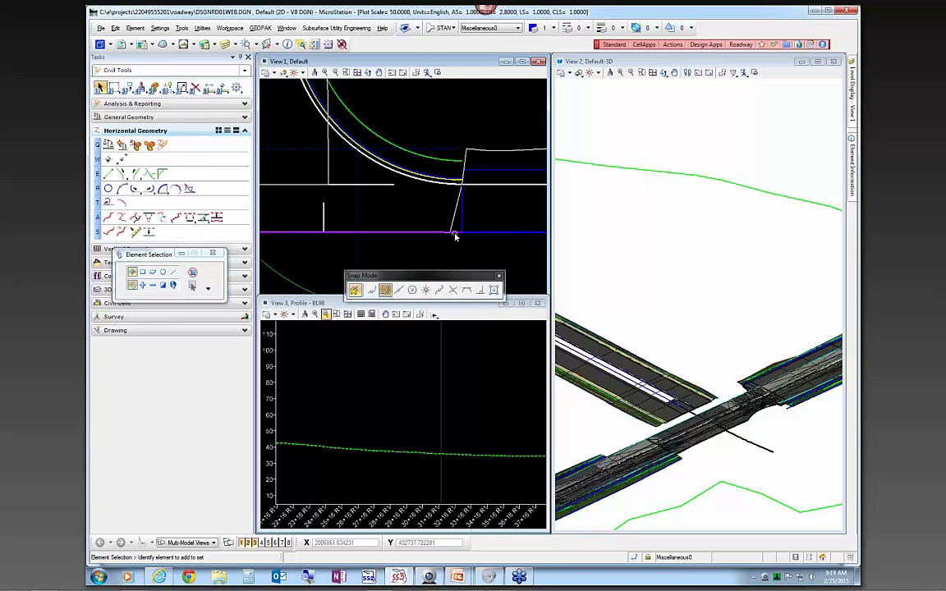
Step: Examine the ConstLinesBlue boundary lines around the intersection, from the US98 edge to the traffic separator and curb returns
{"action": "scroll", "coordinate": [483, 254], "scroll_direction": "down", "scroll_amount": 1}
{"action": "scroll", "coordinate": [483, 254], "scroll_direction": "down", "scroll_amount": 2}
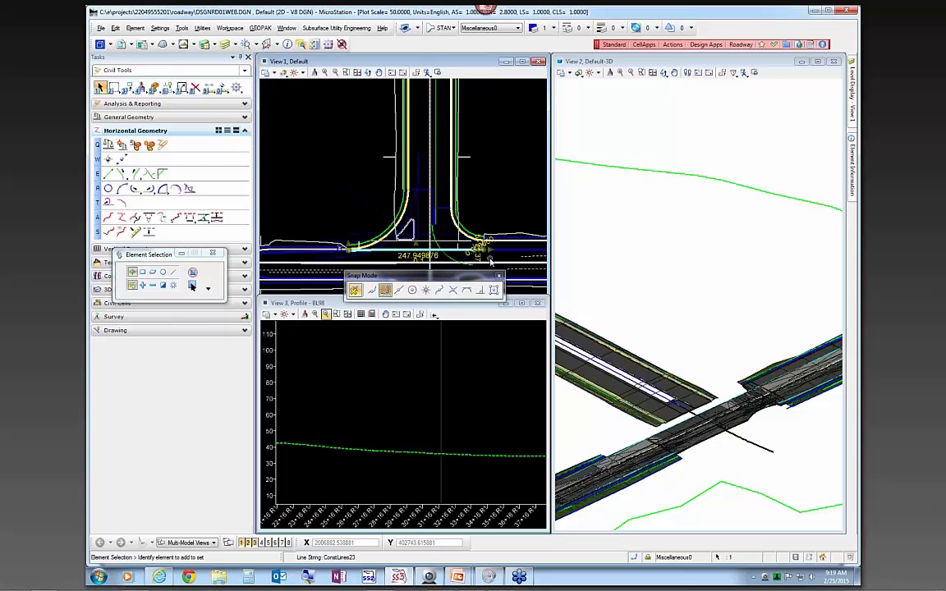
{"action": "scroll", "coordinate": [486, 256], "scroll_direction": "up", "scroll_amount": 2}
{"action": "scroll", "coordinate": [485, 256], "scroll_direction": "down", "scroll_amount": 1}
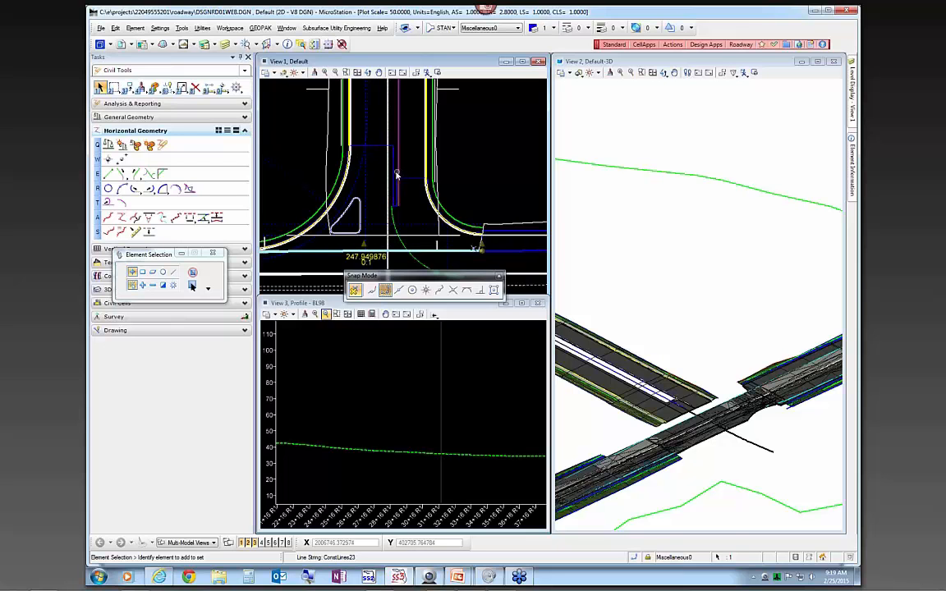
{"action": "scroll", "coordinate": [385, 152], "scroll_direction": "up", "scroll_amount": 2}
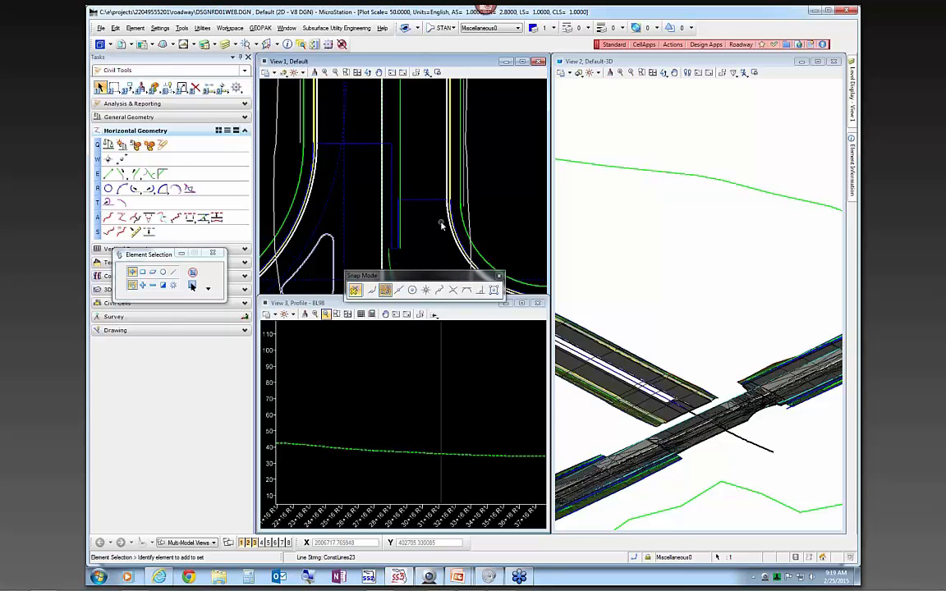
{"action": "scroll", "coordinate": [456, 193], "scroll_direction": "down", "scroll_amount": 2}
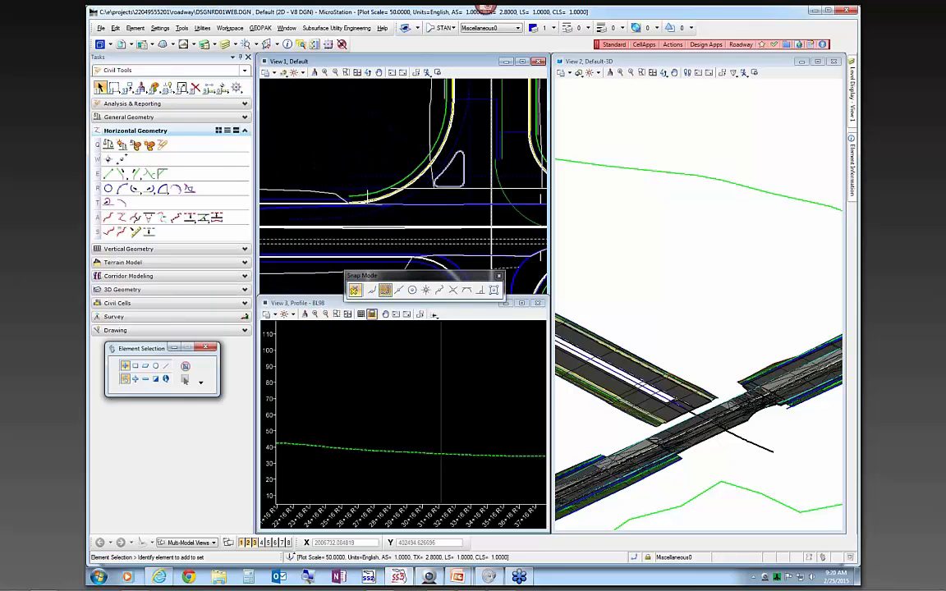
Step: Open the profile model of the SW EOPA curb return fillet in the profile view
{"action": "left_click", "coordinate": [625, 248]}
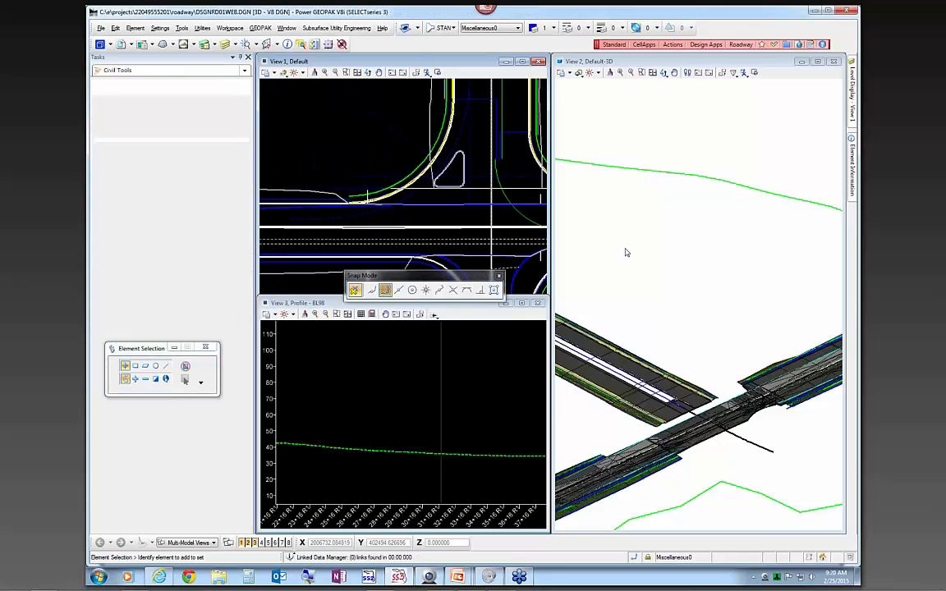
{"action": "left_click", "coordinate": [412, 186]}
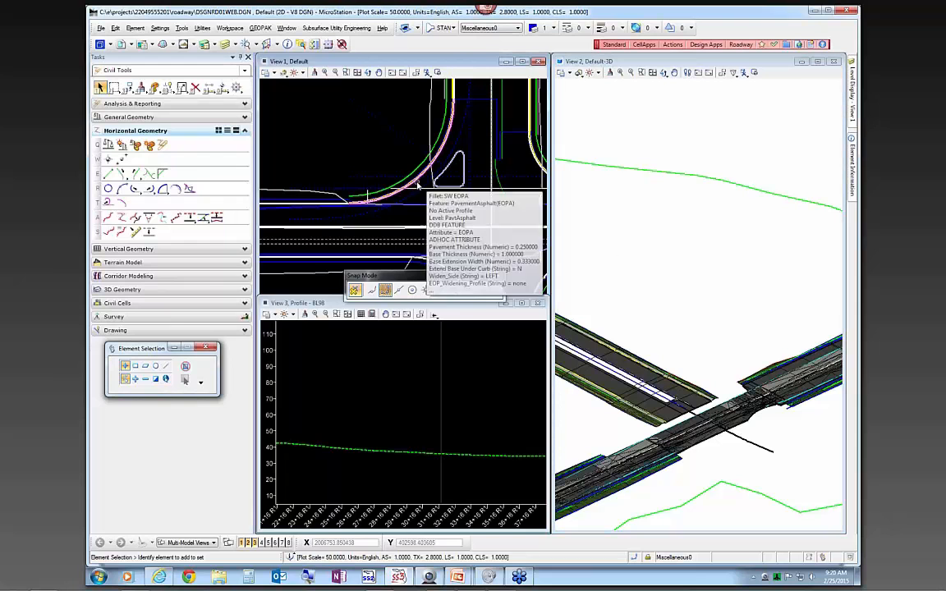
{"action": "left_click", "coordinate": [418, 187]}
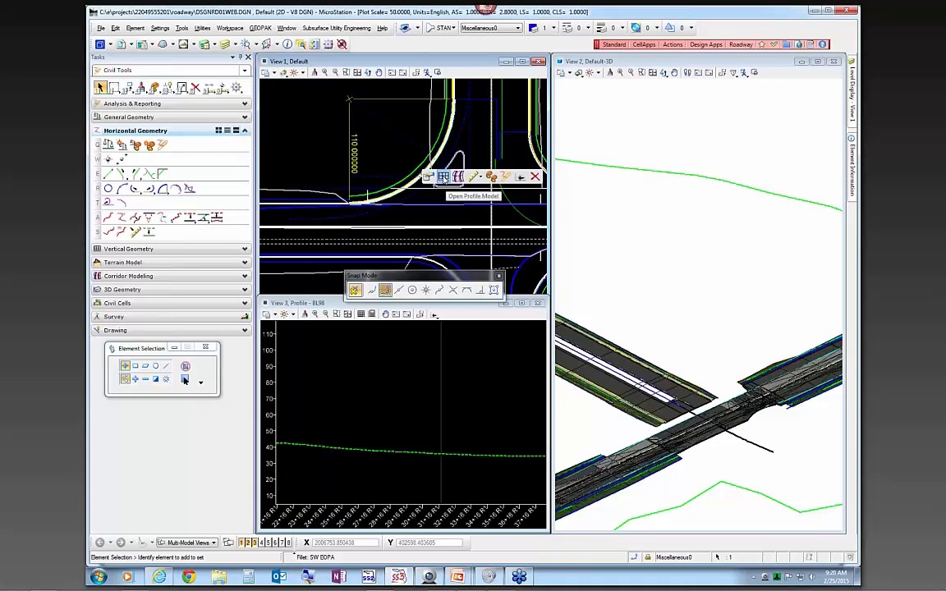
{"action": "left_click", "coordinate": [443, 177]}
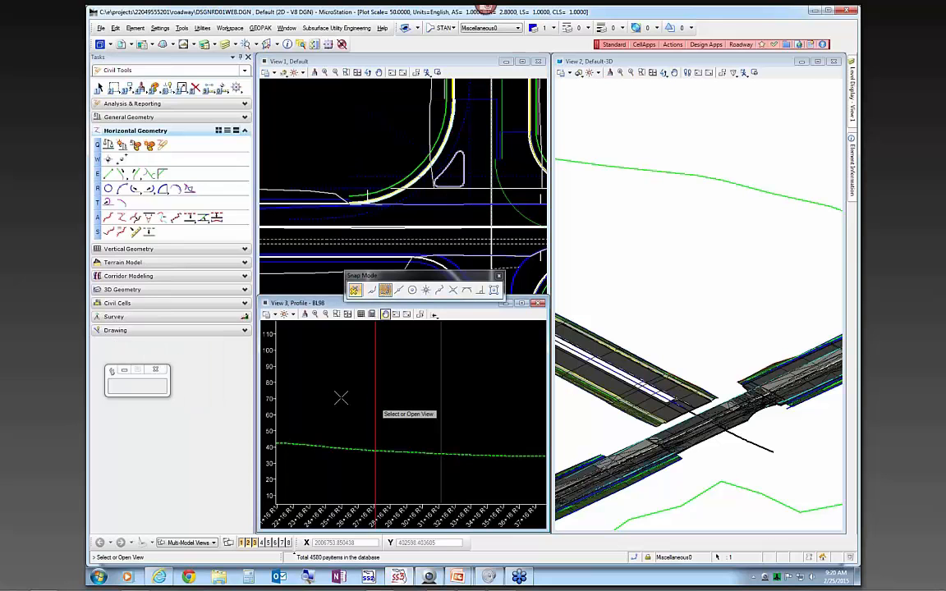
{"action": "left_click", "coordinate": [391, 381]}
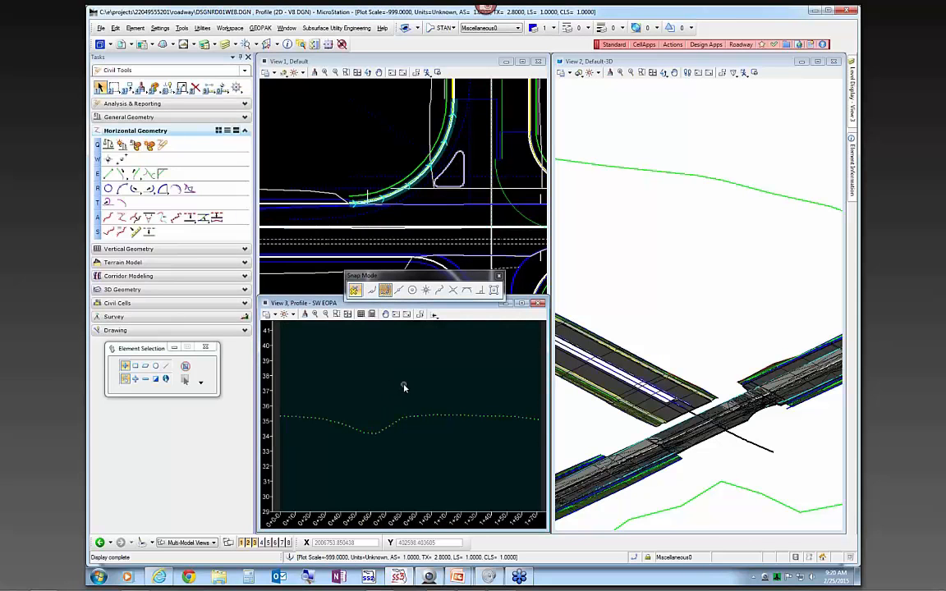
Step: Examine both ends of the SW EOPA curb return in plan and the adjoining US98 left pavement edge in the 3D model
{"action": "left_click", "coordinate": [331, 216]}
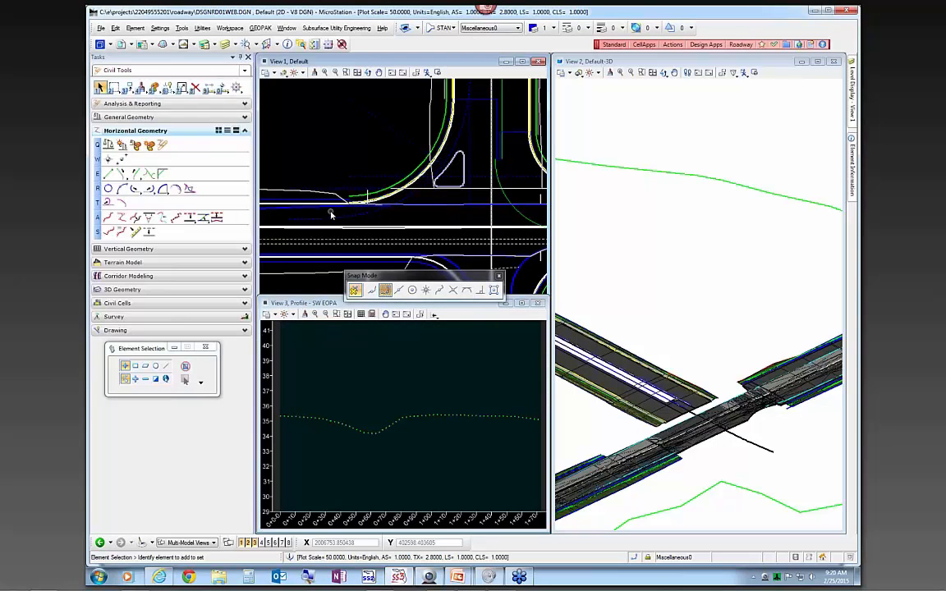
{"action": "mouse_move", "coordinate": [331, 205]}
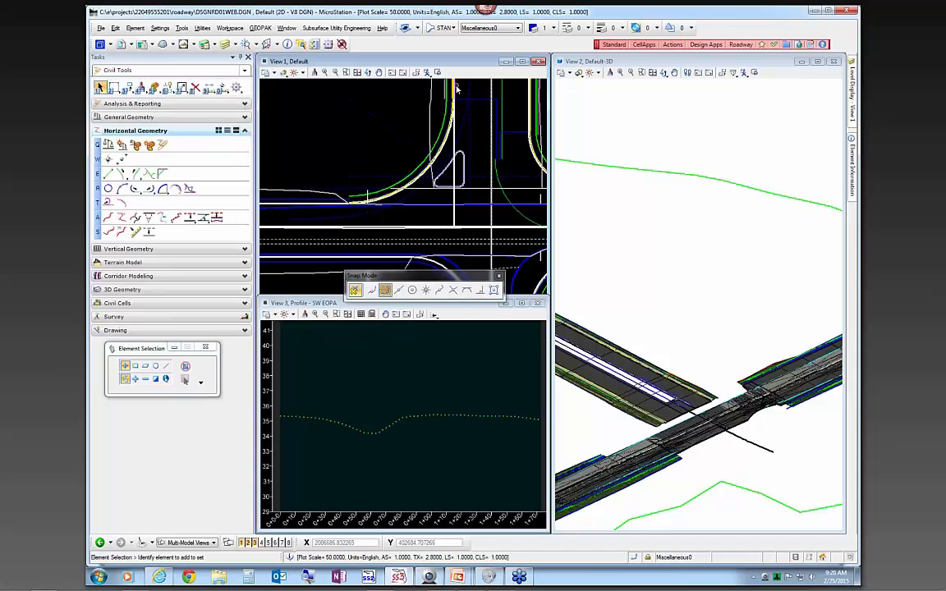
{"action": "mouse_move", "coordinate": [457, 89]}
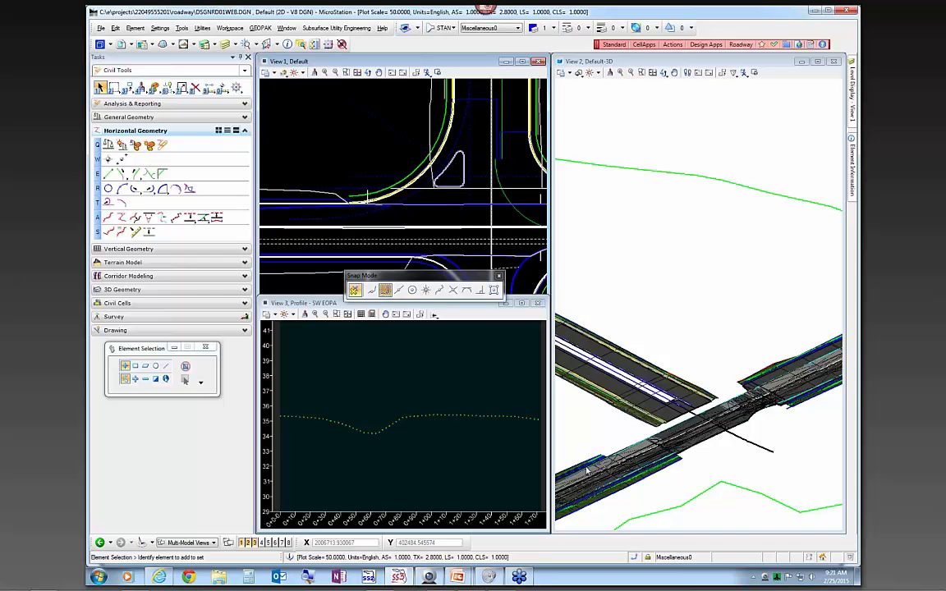
{"action": "scroll", "coordinate": [586, 470], "scroll_direction": "up", "scroll_amount": 3}
{"action": "scroll", "coordinate": [586, 469], "scroll_direction": "up", "scroll_amount": 2}
{"action": "scroll", "coordinate": [598, 404], "scroll_direction": "down", "scroll_amount": 2}
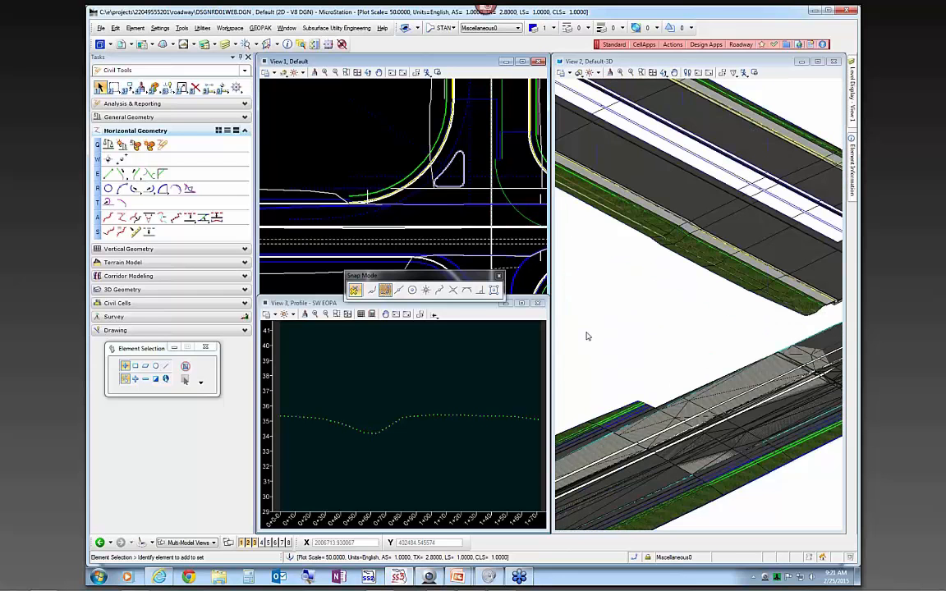
{"action": "left_click", "coordinate": [587, 331]}
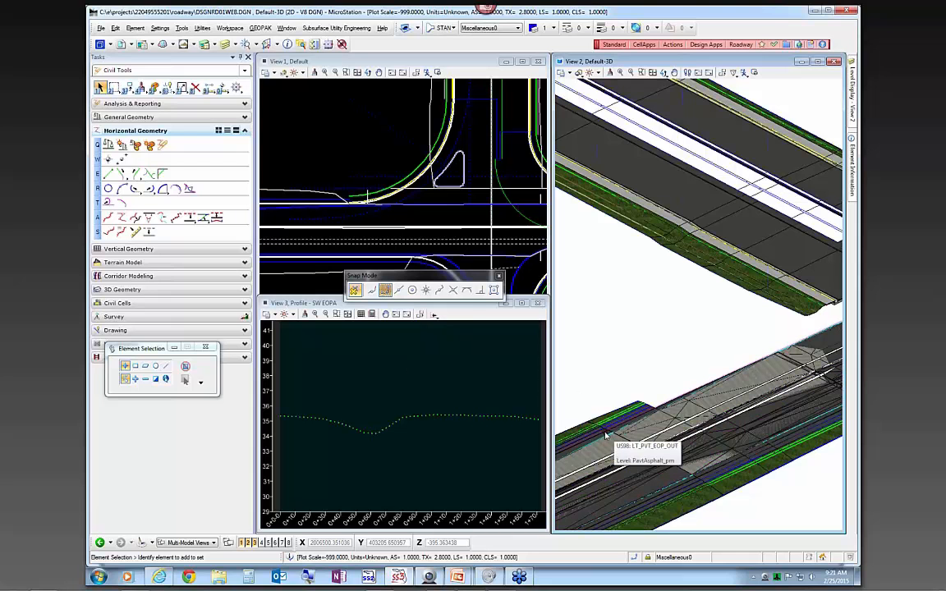
Step: Apply Profile By 3D Element to the EOPA33 edge-of-pavement line on US98, using the LT_PVT_EOP_OUT 3D line as the defining profile
{"action": "scroll", "coordinate": [608, 433], "scroll_direction": "up", "scroll_amount": 3}
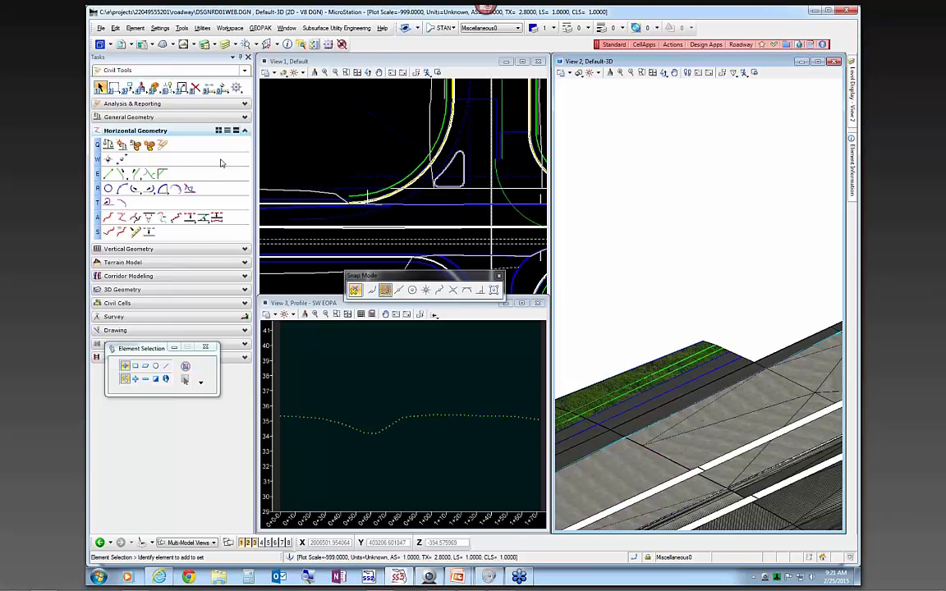
{"action": "left_click", "coordinate": [177, 248]}
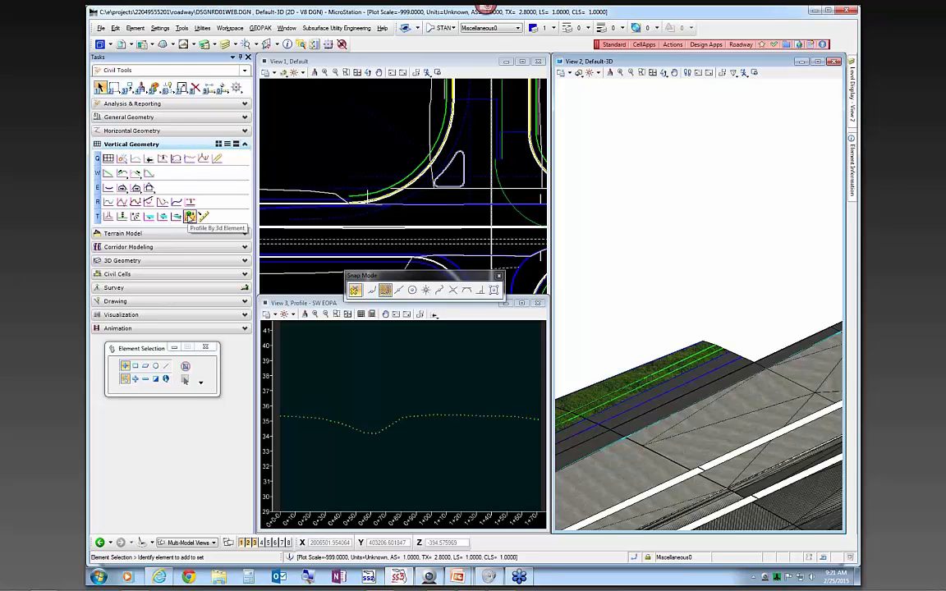
{"action": "left_click", "coordinate": [190, 216]}
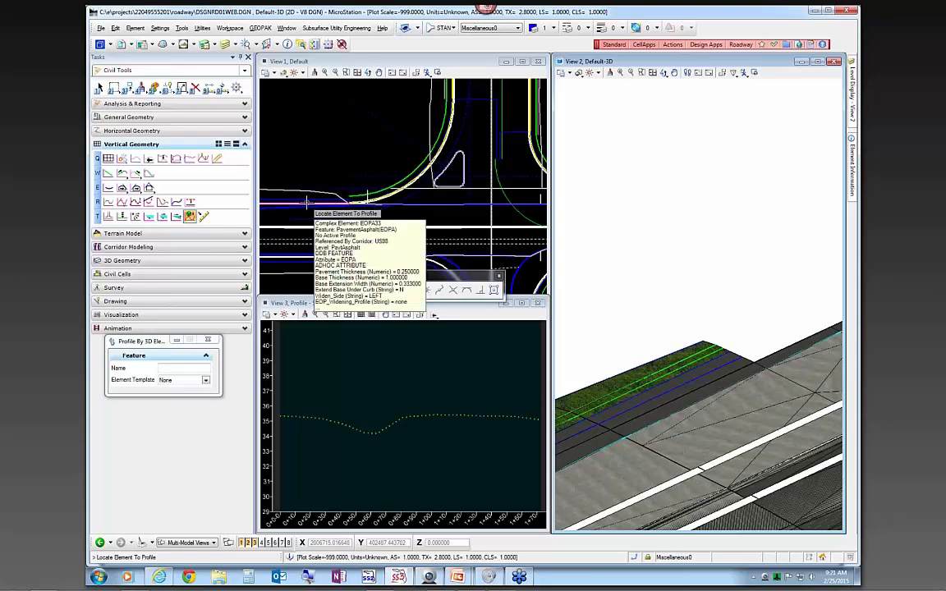
{"action": "left_click", "coordinate": [317, 170]}
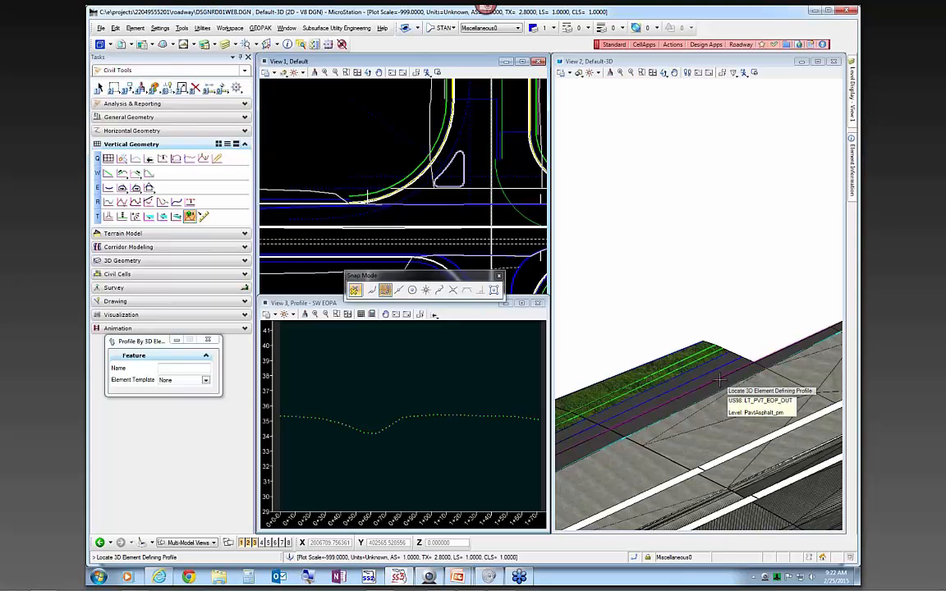
{"action": "left_click", "coordinate": [720, 380]}
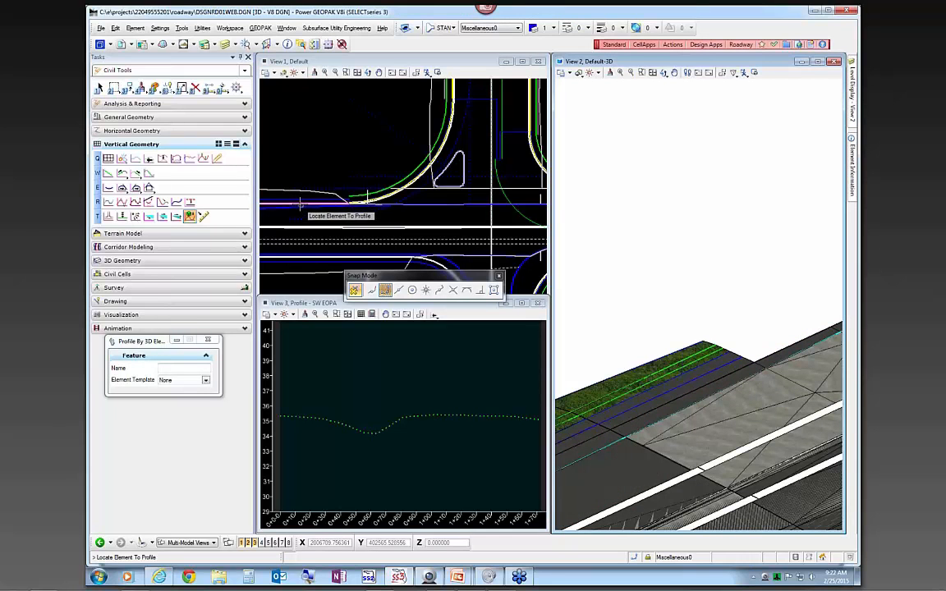
{"action": "scroll", "coordinate": [296, 205], "scroll_direction": "down", "scroll_amount": 2}
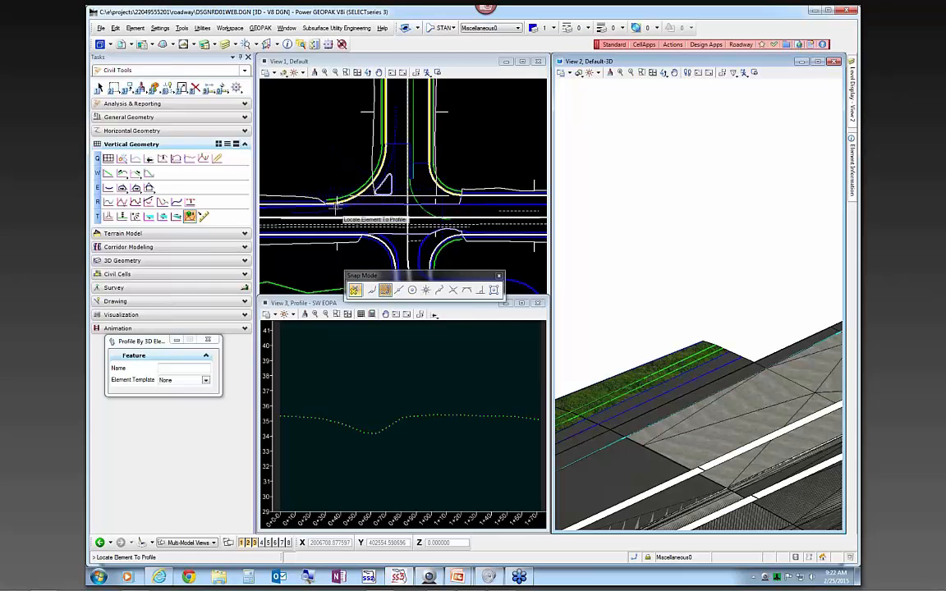
Step: Apply Profile By 3D Element to the EOPA17 edge-of-pavement line on US98, using the LT_PVT_EOP_OUT 3D line as the defining profile
{"action": "scroll", "coordinate": [484, 199], "scroll_direction": "up", "scroll_amount": 2}
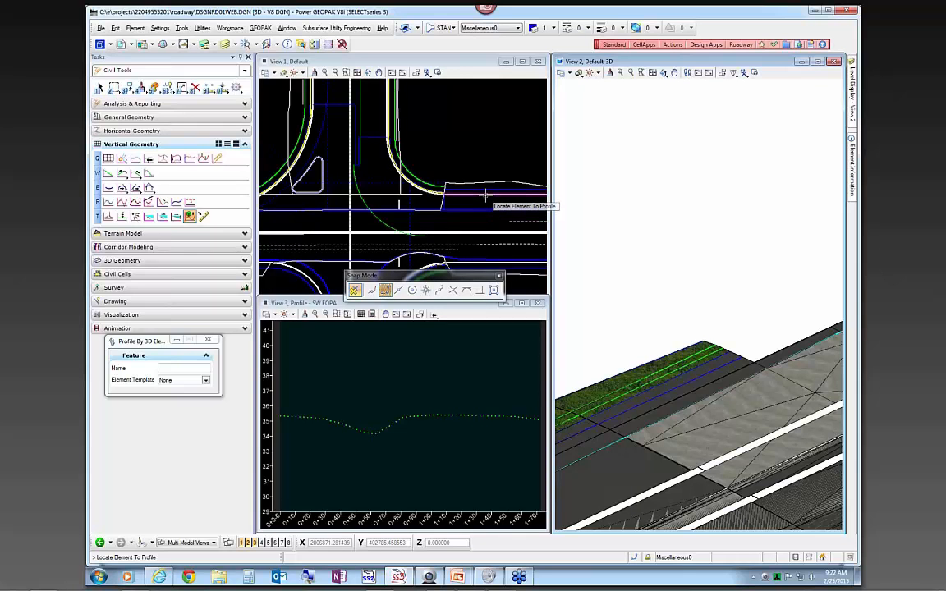
{"action": "mouse_move", "coordinate": [485, 196]}
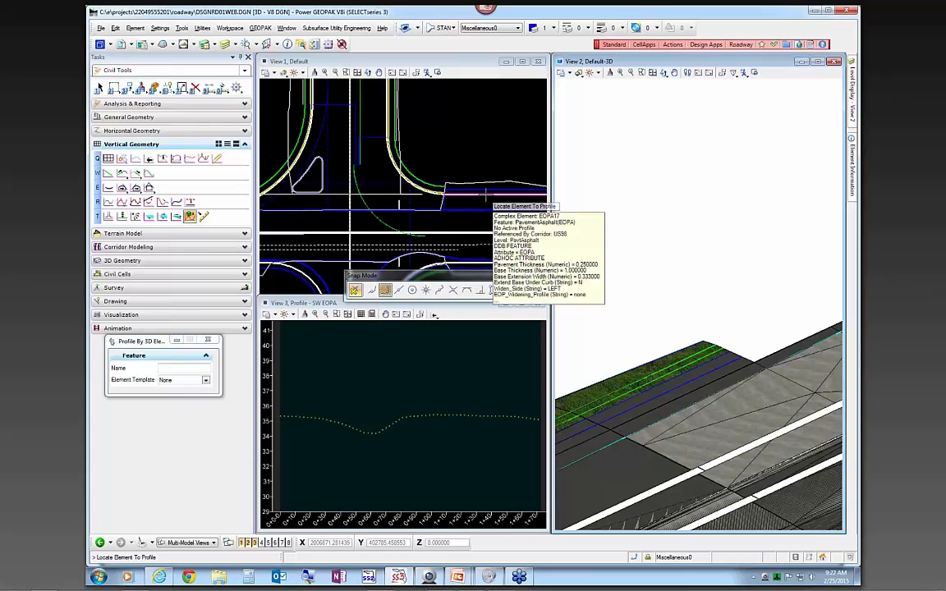
{"action": "left_click", "coordinate": [486, 195]}
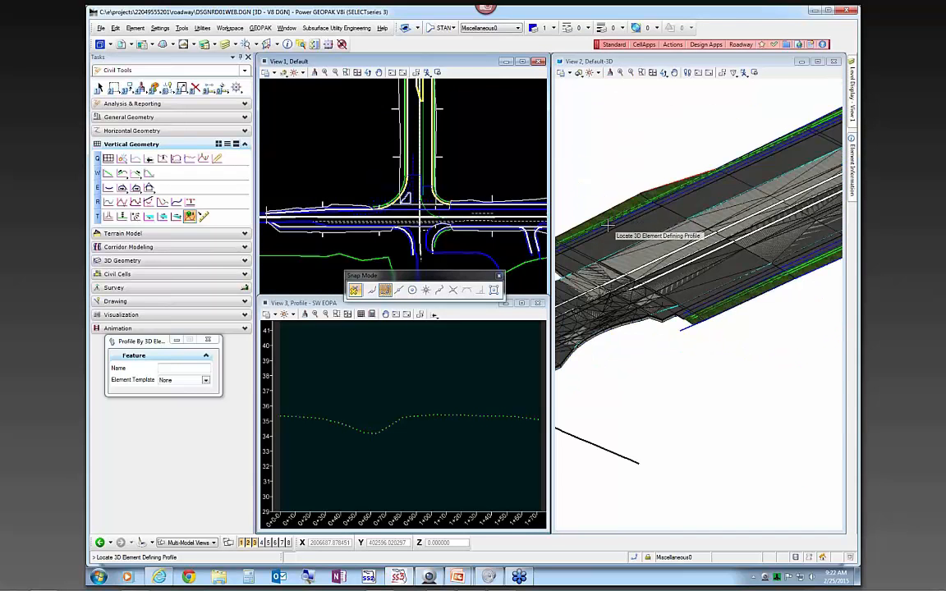
{"action": "scroll", "coordinate": [566, 211], "scroll_direction": "up", "scroll_amount": 2}
{"action": "scroll", "coordinate": [681, 209], "scroll_direction": "down", "scroll_amount": 1}
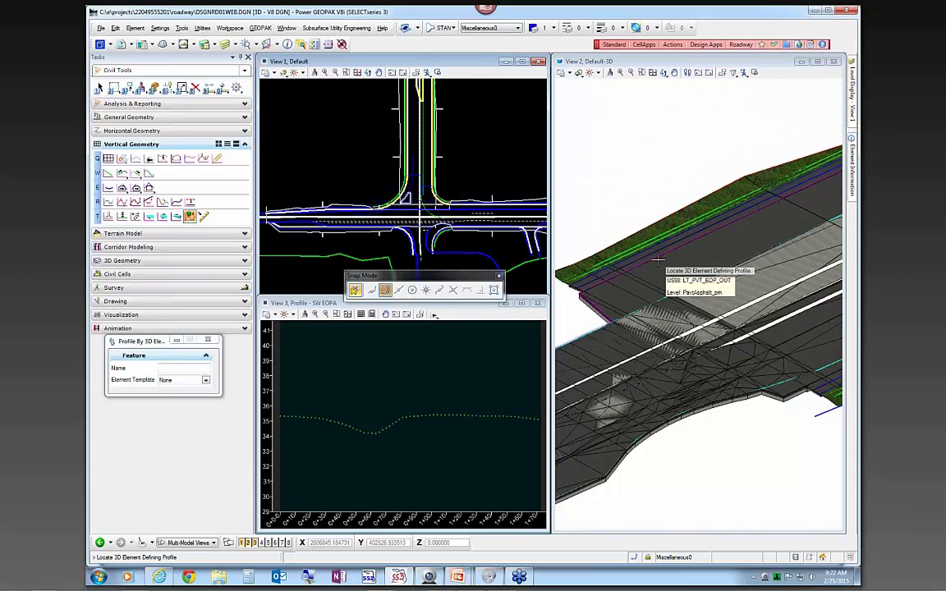
{"action": "left_click", "coordinate": [656, 259]}
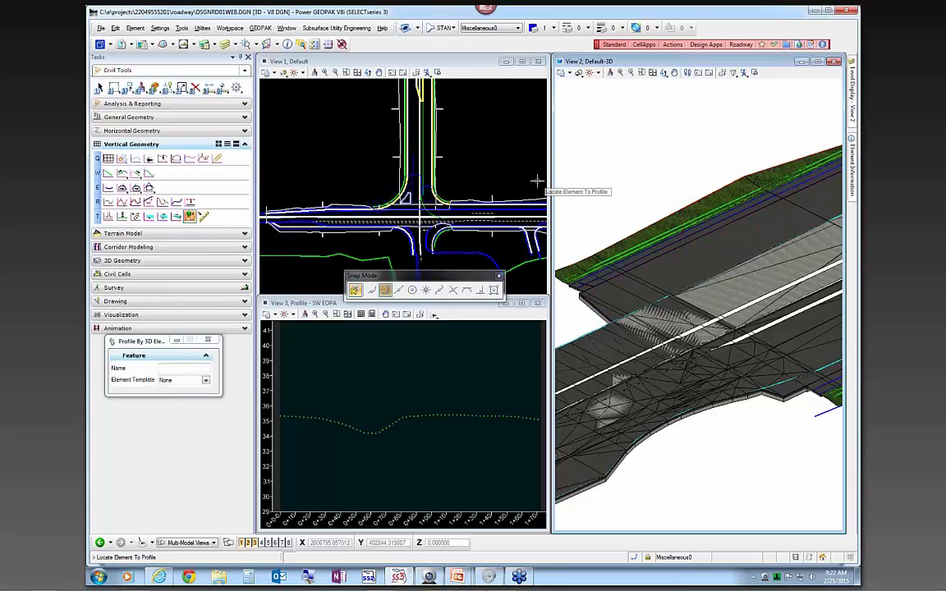
Step: Assign a profile to the RT_PVT_EOP_OUT edge line of the side road from the SR61 RT_PVT_EOP_OUT 3D line
{"action": "scroll", "coordinate": [434, 182], "scroll_direction": "up", "scroll_amount": 3}
{"action": "scroll", "coordinate": [498, 173], "scroll_direction": "up", "scroll_amount": 3}
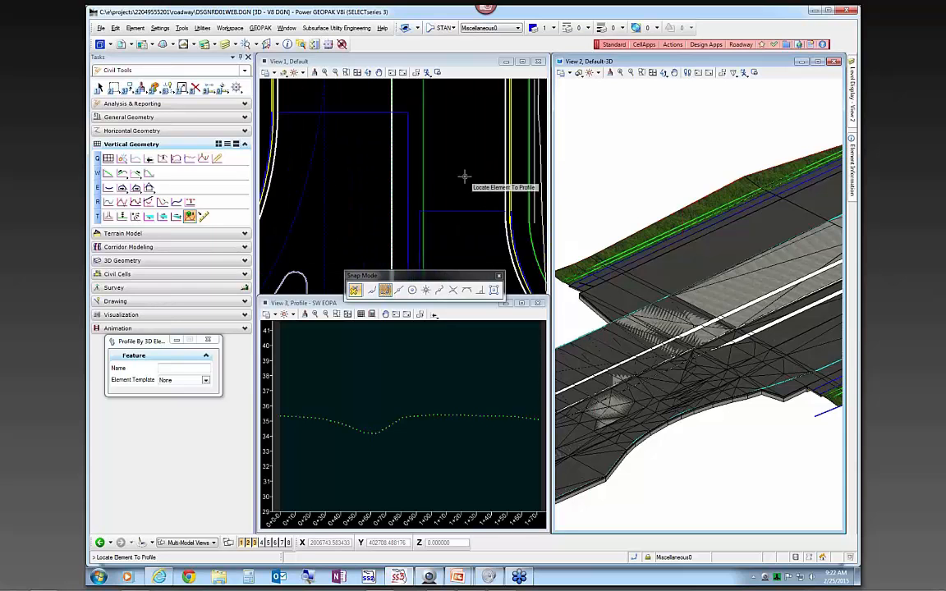
{"action": "mouse_move", "coordinate": [504, 171]}
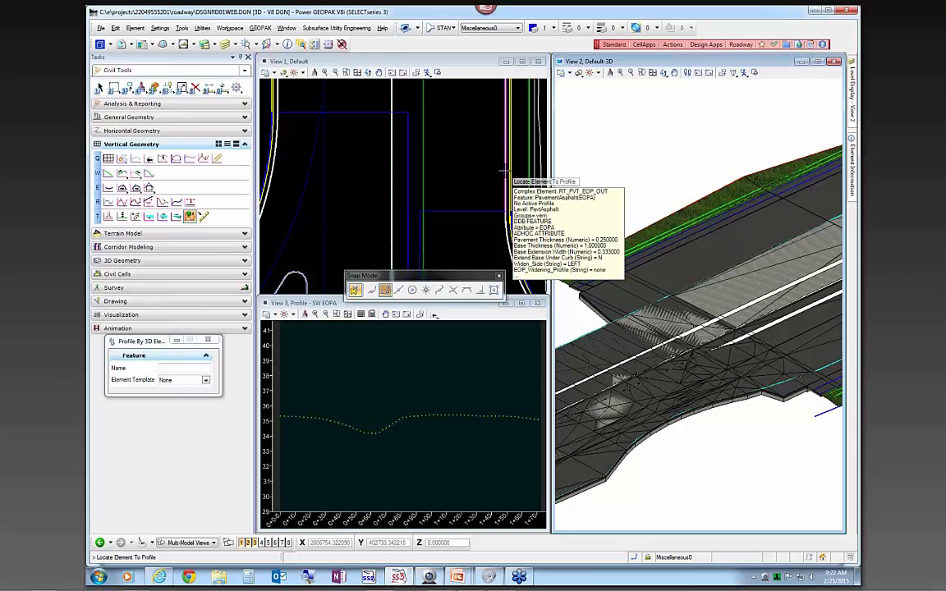
{"action": "left_click", "coordinate": [501, 170]}
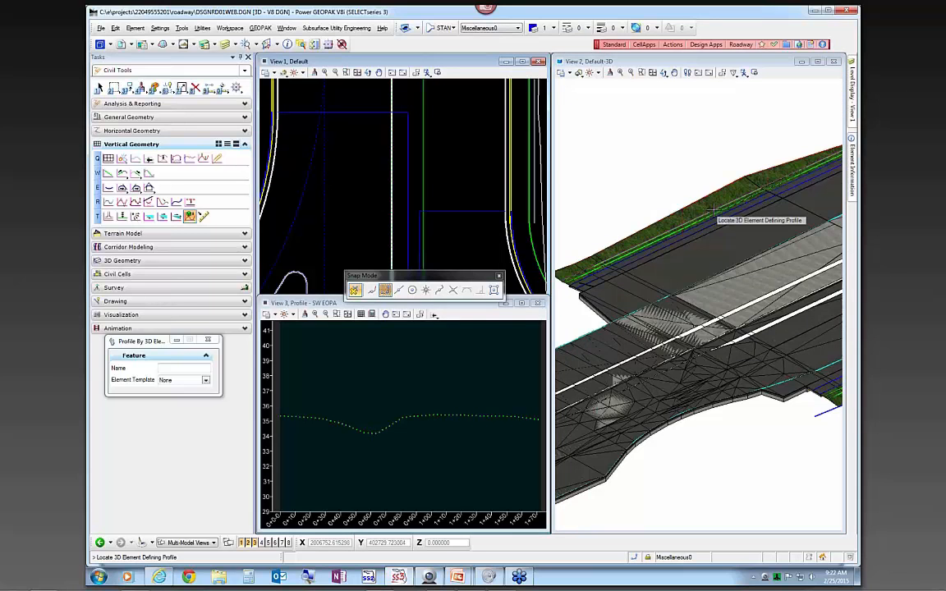
{"action": "scroll", "coordinate": [714, 212], "scroll_direction": "down", "scroll_amount": 3}
{"action": "scroll", "coordinate": [604, 261], "scroll_direction": "up", "scroll_amount": 3}
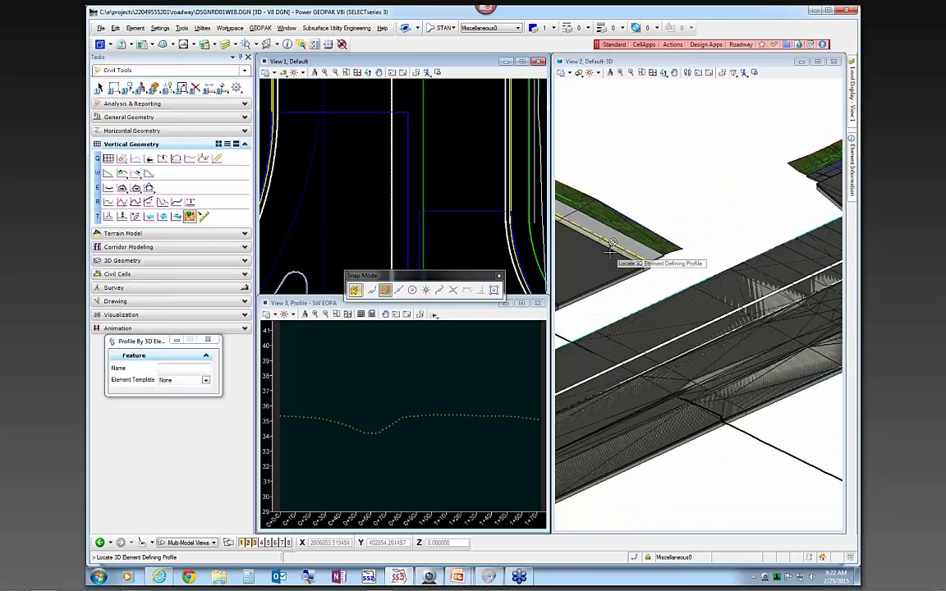
{"action": "scroll", "coordinate": [610, 251], "scroll_direction": "up", "scroll_amount": 2}
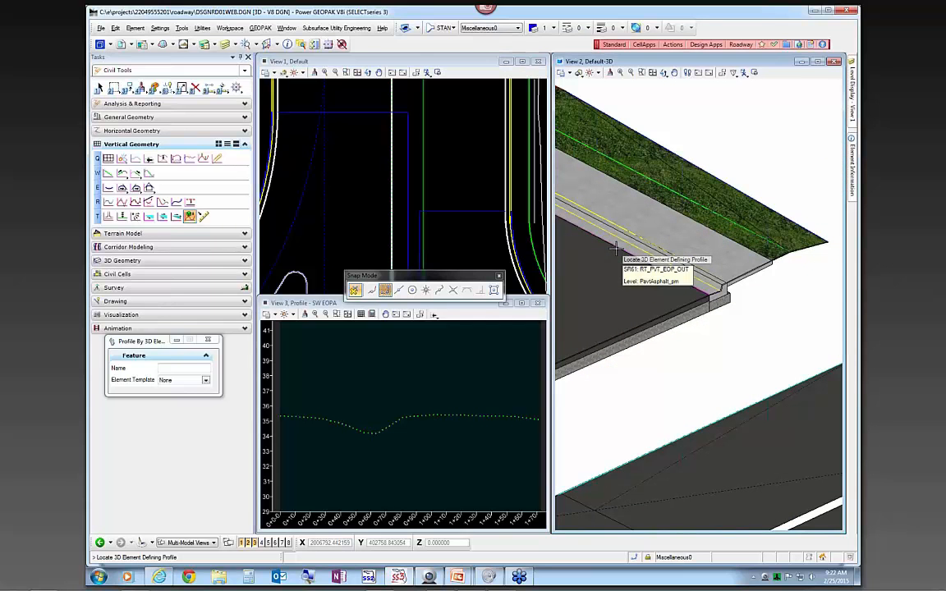
{"action": "left_click", "coordinate": [615, 248]}
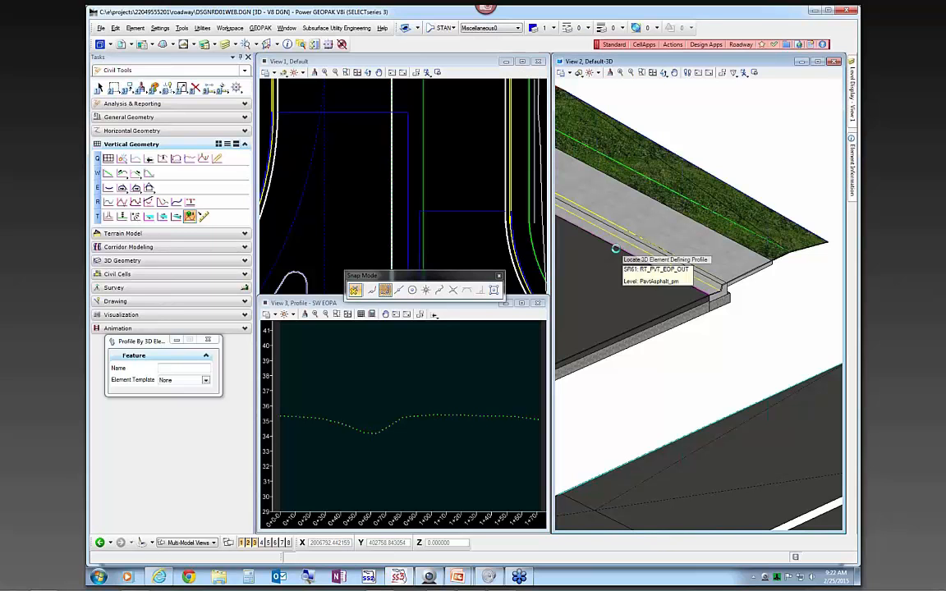
Step: Assign a profile to the side road's LT_PVT_EOP_OUT1 edge line from the SR61 LT_PVT_EOP_OUT 3D line and end the command
{"action": "scroll", "coordinate": [452, 189], "scroll_direction": "down", "scroll_amount": 3}
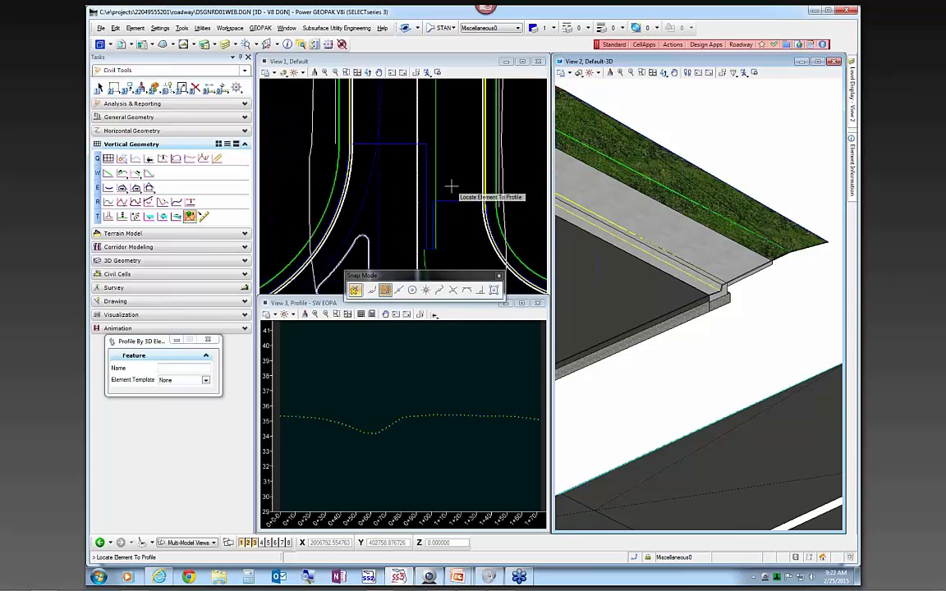
{"action": "scroll", "coordinate": [394, 146], "scroll_direction": "up", "scroll_amount": 3}
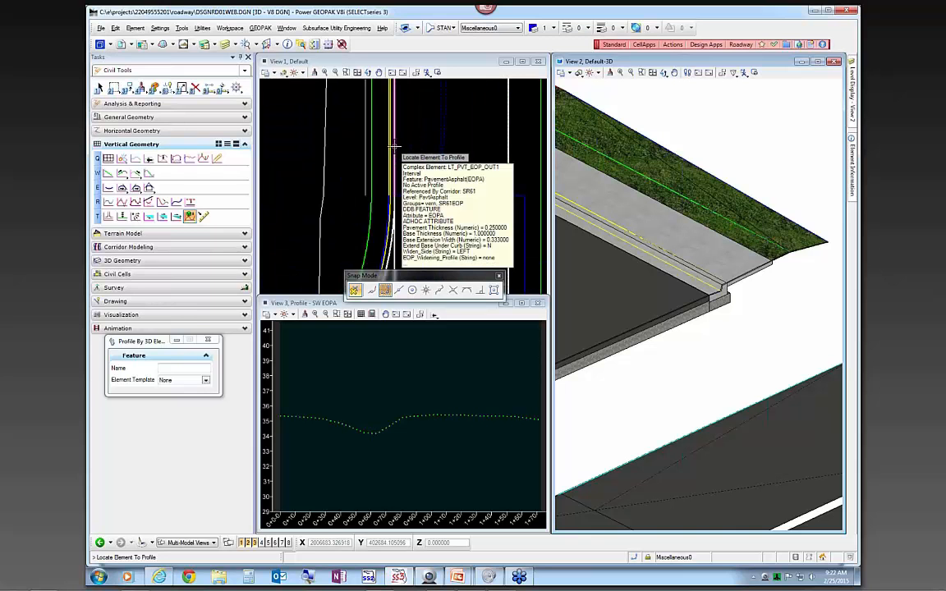
{"action": "left_click", "coordinate": [421, 149]}
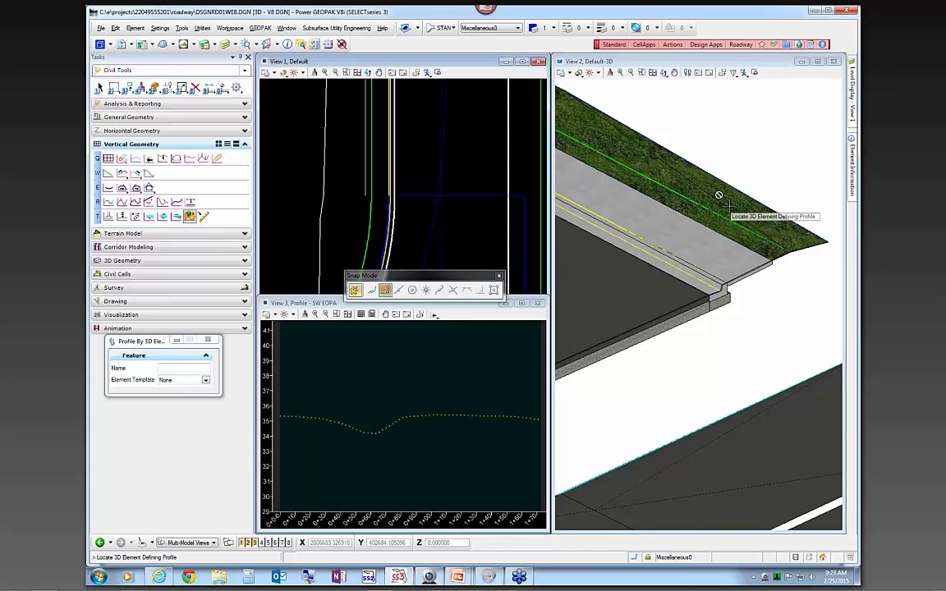
{"action": "scroll", "coordinate": [729, 211], "scroll_direction": "down", "scroll_amount": 3}
{"action": "scroll", "coordinate": [735, 228], "scroll_direction": "down", "scroll_amount": 1}
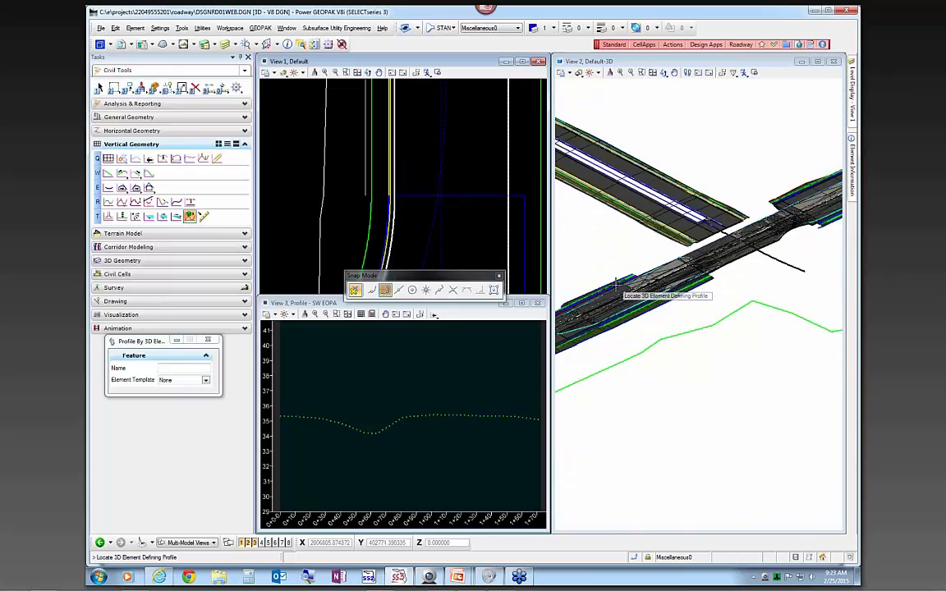
{"action": "scroll", "coordinate": [667, 237], "scroll_direction": "up", "scroll_amount": 3}
{"action": "scroll", "coordinate": [667, 237], "scroll_direction": "down", "scroll_amount": 1}
{"action": "scroll", "coordinate": [667, 237], "scroll_direction": "up", "scroll_amount": 5}
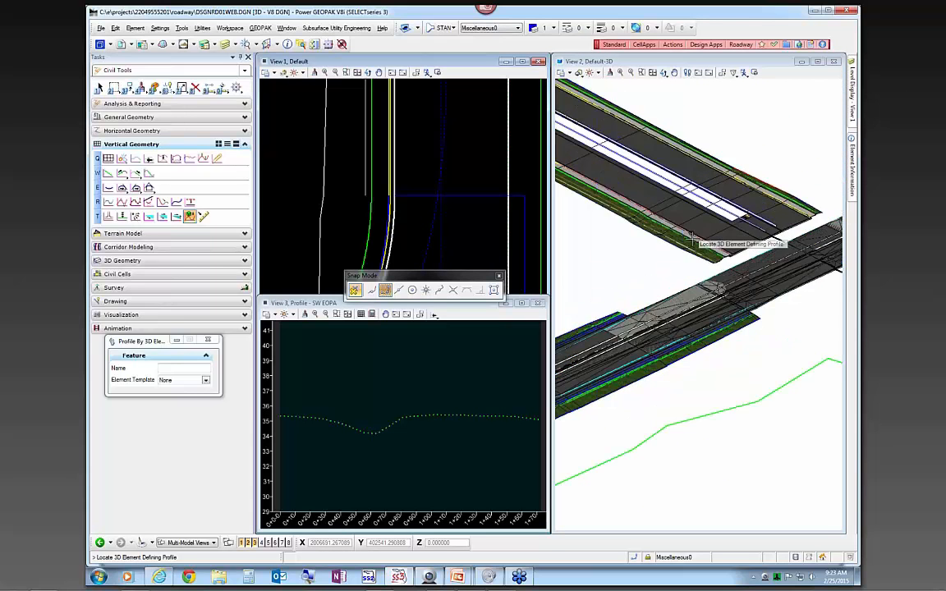
{"action": "scroll", "coordinate": [696, 235], "scroll_direction": "up", "scroll_amount": 2}
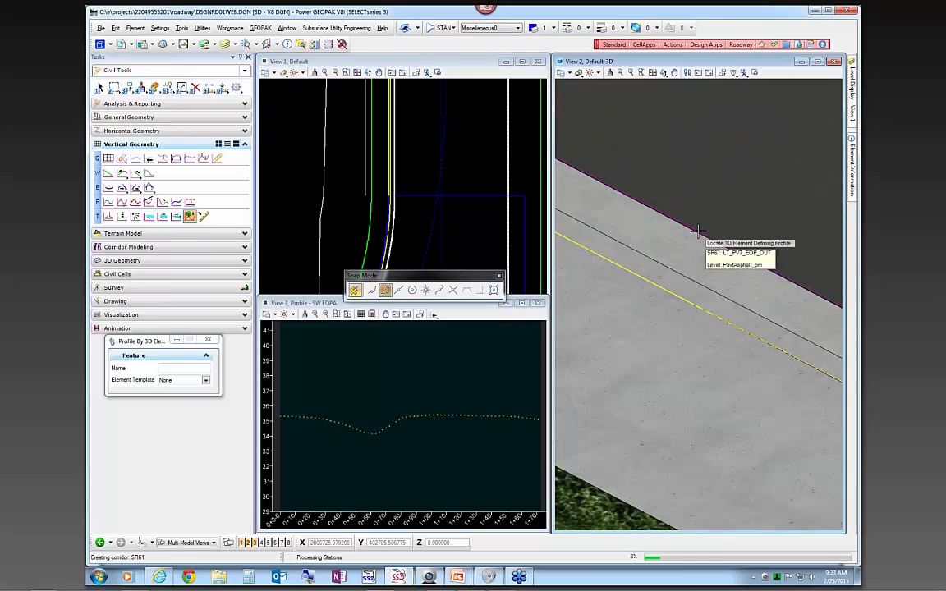
{"action": "left_click", "coordinate": [641, 227]}
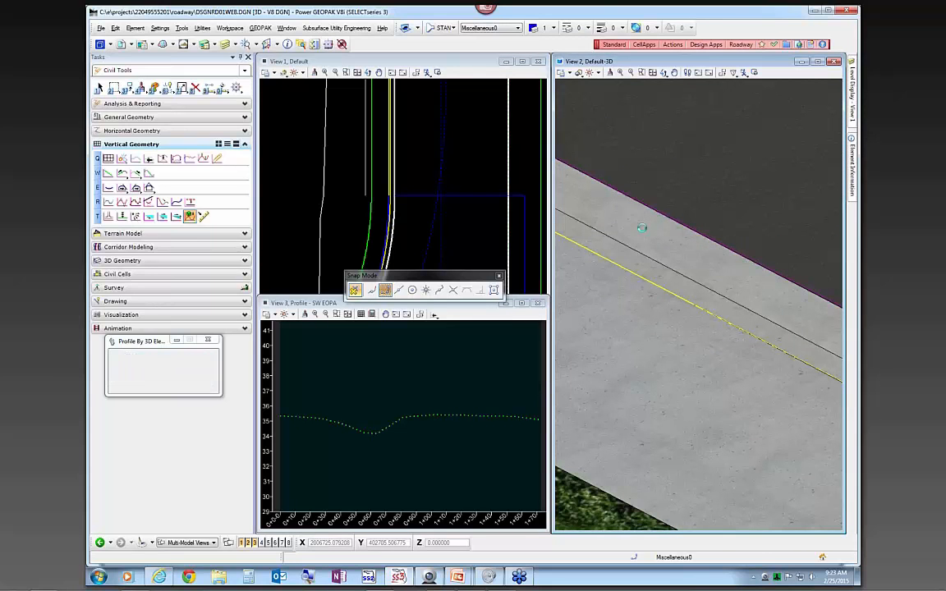
{"action": "key", "text": "Escape"}
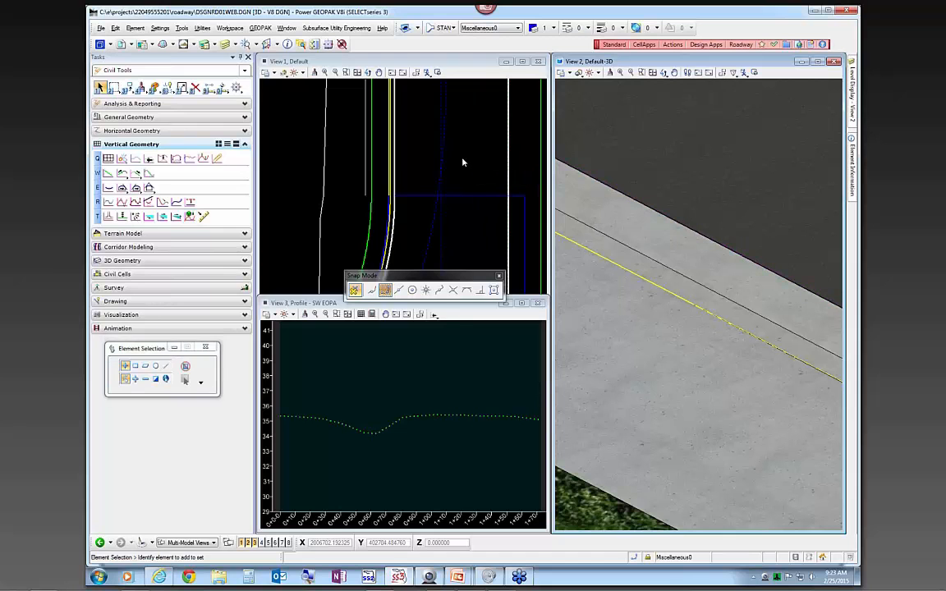
Step: Examine the SW curb return in plan and the profiled SR61 and US98 pavement edges it connects
{"action": "scroll", "coordinate": [463, 162], "scroll_direction": "down", "scroll_amount": 3}
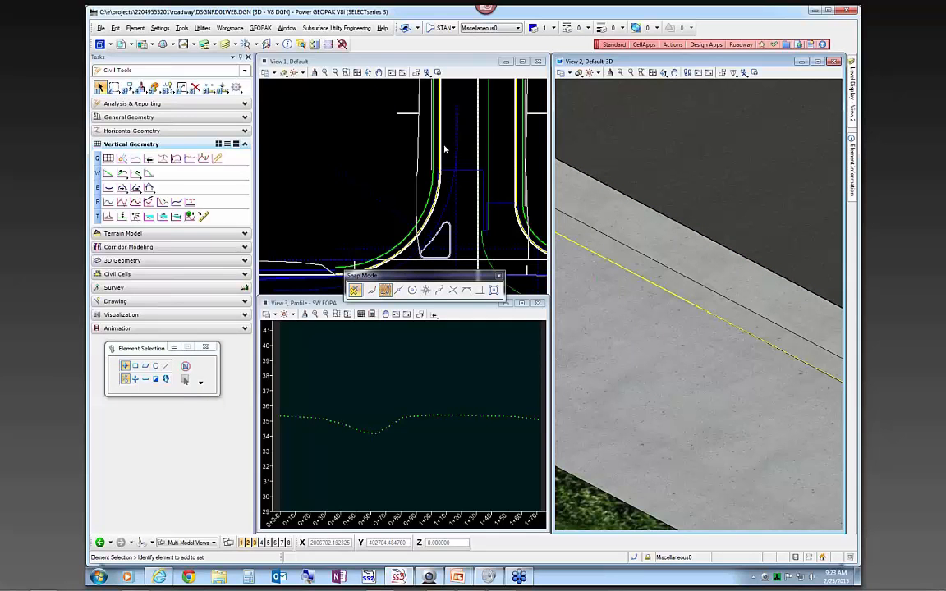
{"action": "left_click", "coordinate": [448, 149]}
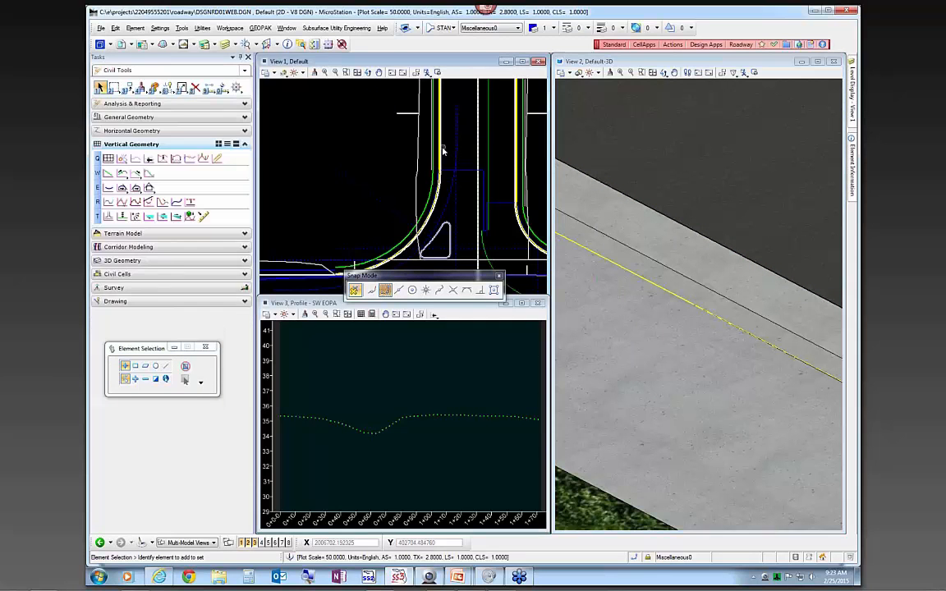
{"action": "mouse_move", "coordinate": [442, 150]}
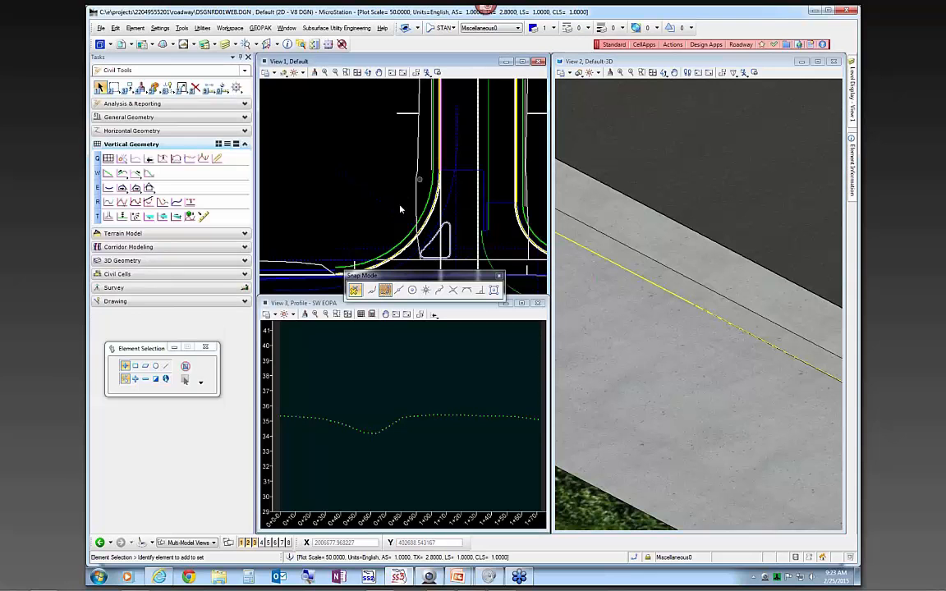
{"action": "mouse_move", "coordinate": [312, 277]}
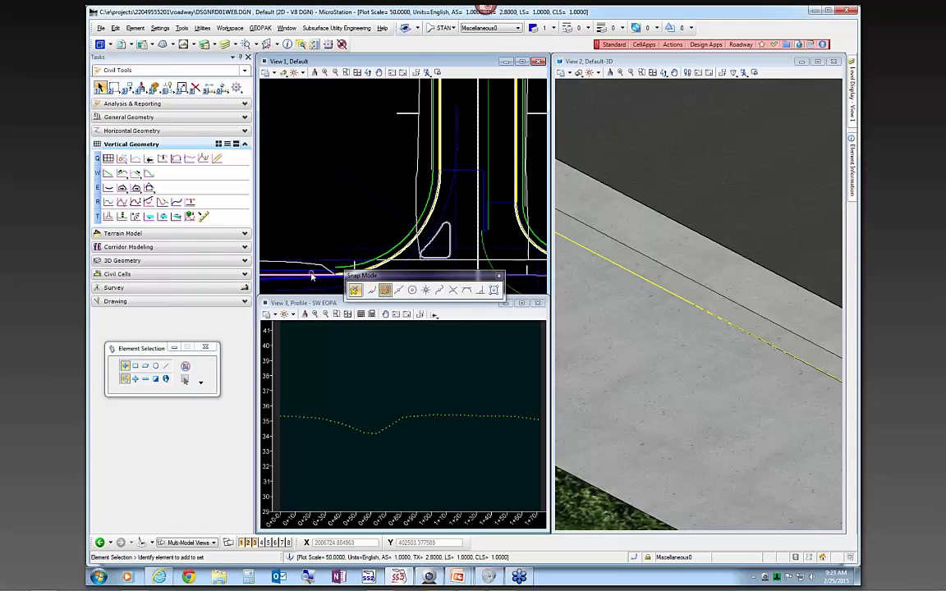
{"action": "left_click", "coordinate": [352, 180]}
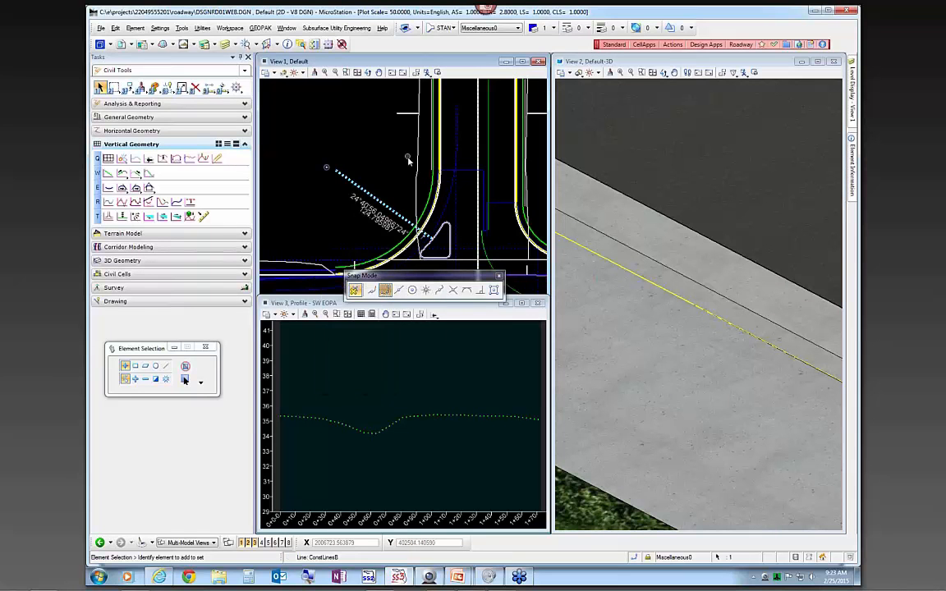
{"action": "scroll", "coordinate": [410, 153], "scroll_direction": "down", "scroll_amount": 2}
{"action": "scroll", "coordinate": [413, 202], "scroll_direction": "up", "scroll_amount": 2}
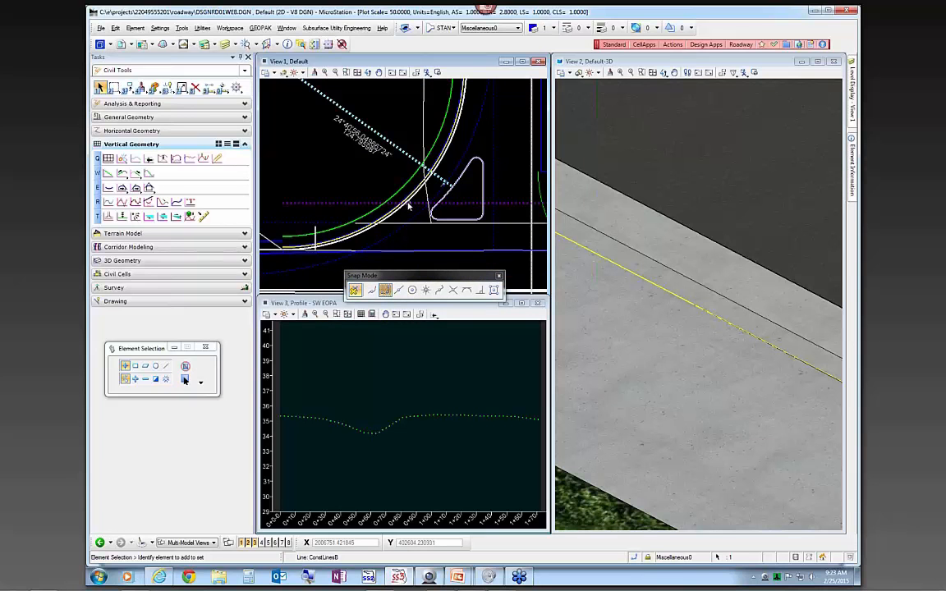
{"action": "mouse_move", "coordinate": [414, 198]}
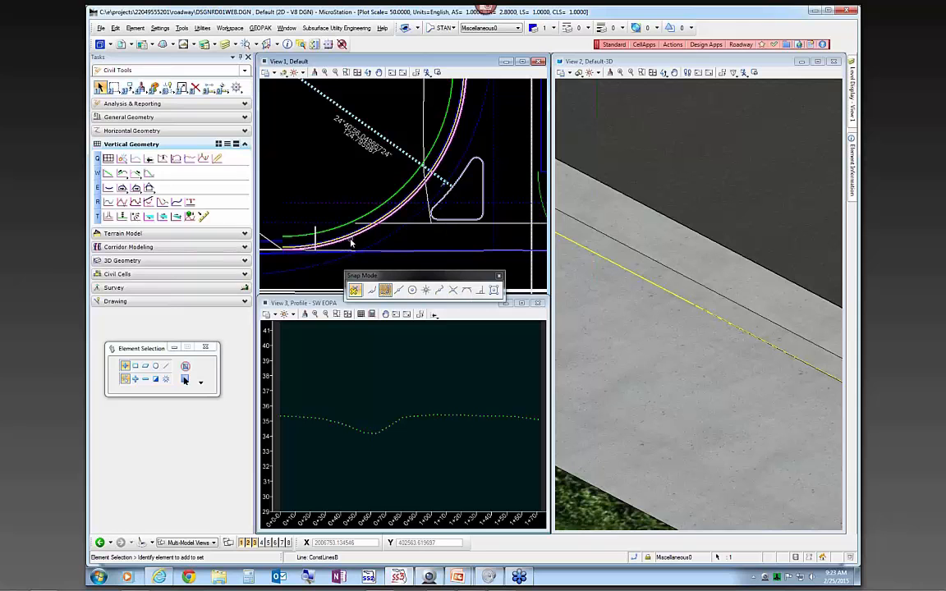
Step: Create a Quick Profile Transition with the Parabolic method on the SW curb return edge of pavement
{"action": "left_click", "coordinate": [109, 216]}
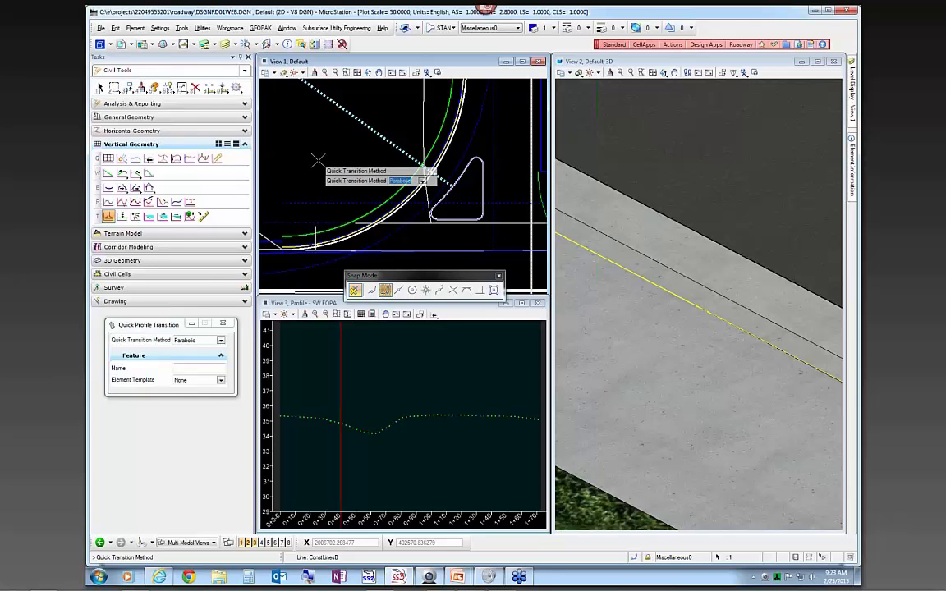
{"action": "left_click", "coordinate": [318, 160]}
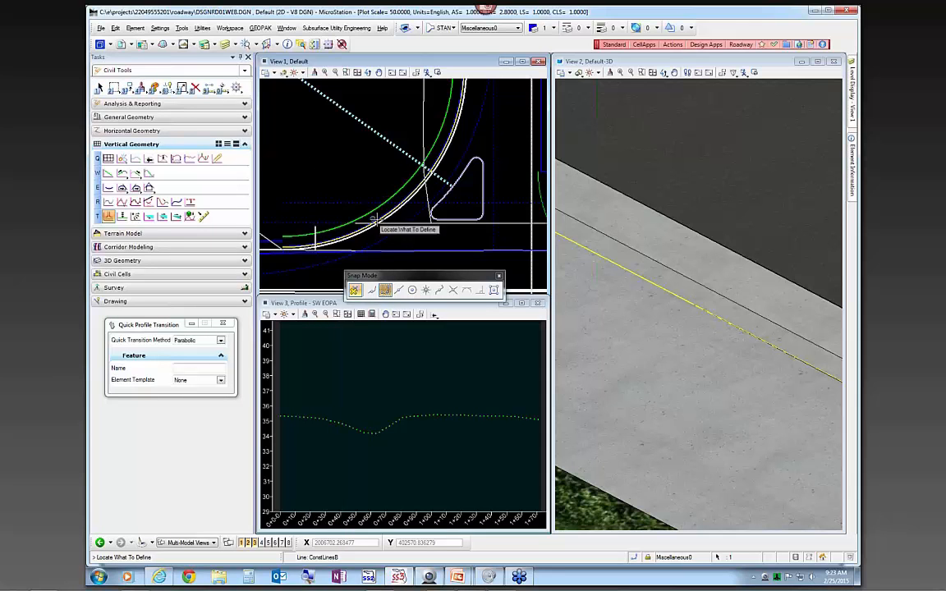
{"action": "left_click", "coordinate": [417, 212]}
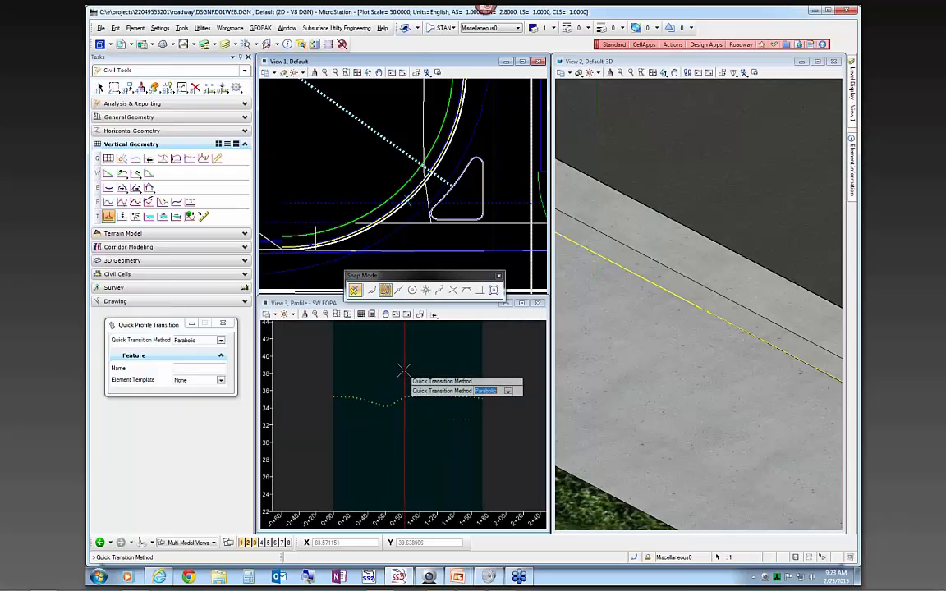
{"action": "scroll", "coordinate": [403, 369], "scroll_direction": "down", "scroll_amount": 5}
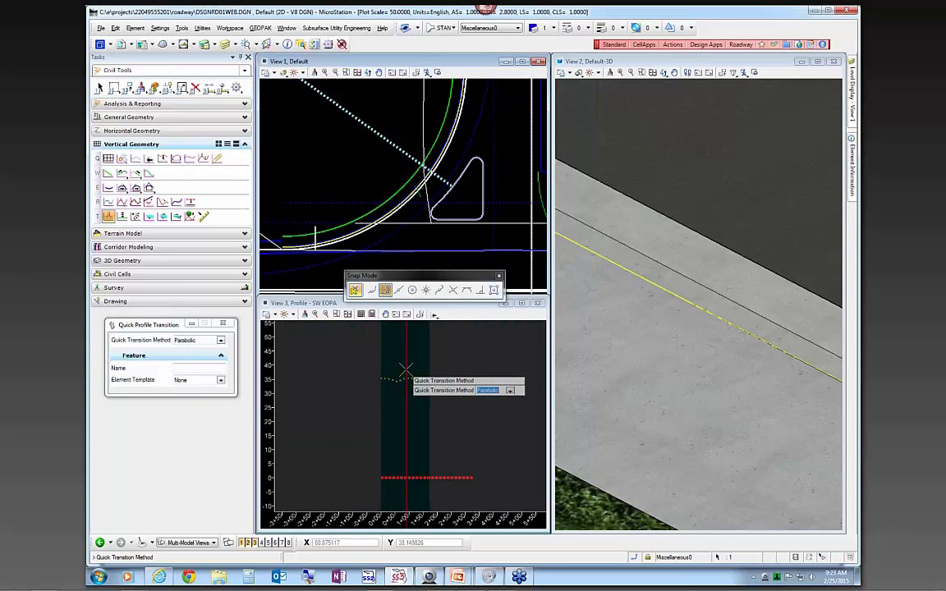
{"action": "left_click", "coordinate": [406, 369]}
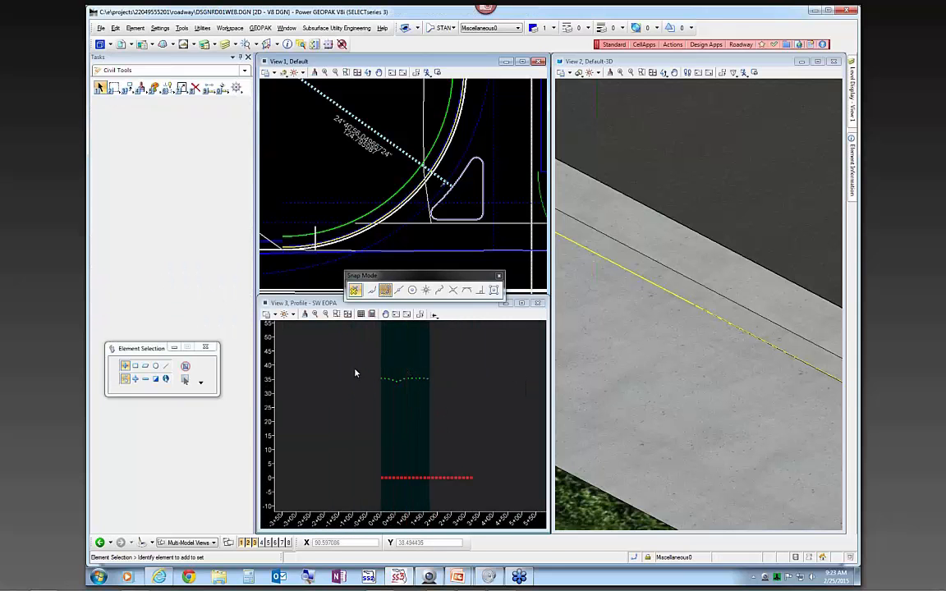
Step: Inspect the curb return's transition line in the profile view and the adjoining pavement edges in plan
{"action": "left_click", "coordinate": [423, 479]}
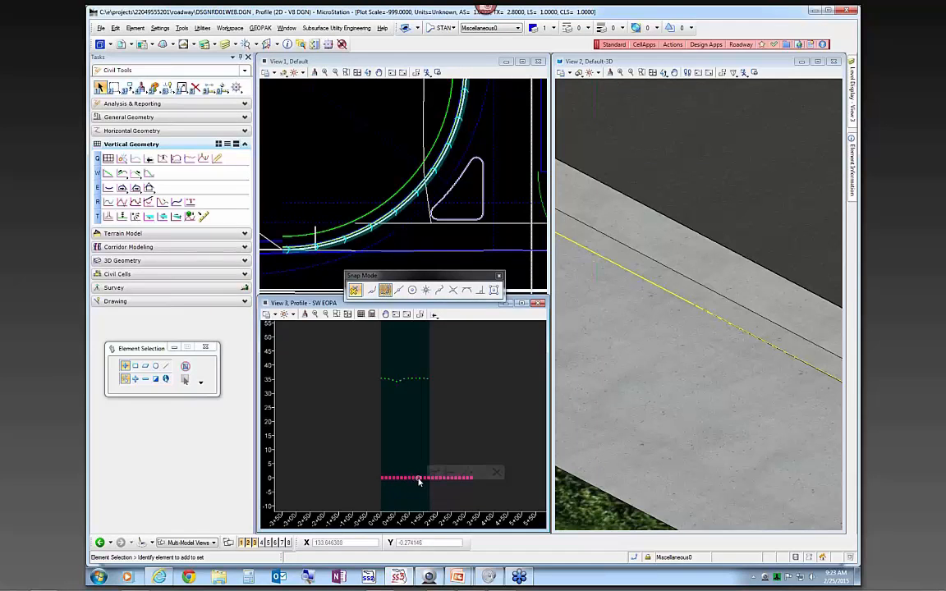
{"action": "left_click", "coordinate": [407, 244]}
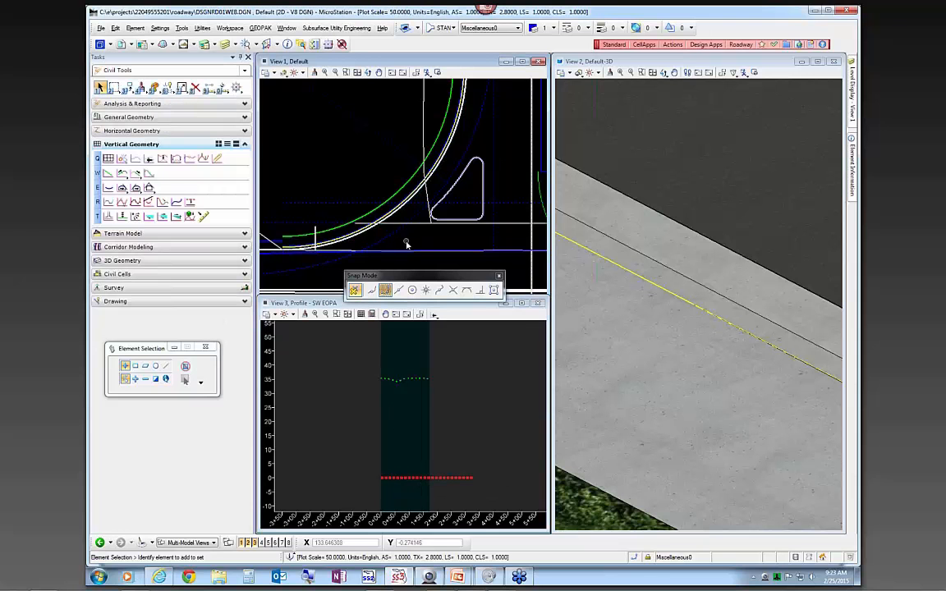
{"action": "scroll", "coordinate": [407, 245], "scroll_direction": "down", "scroll_amount": 1}
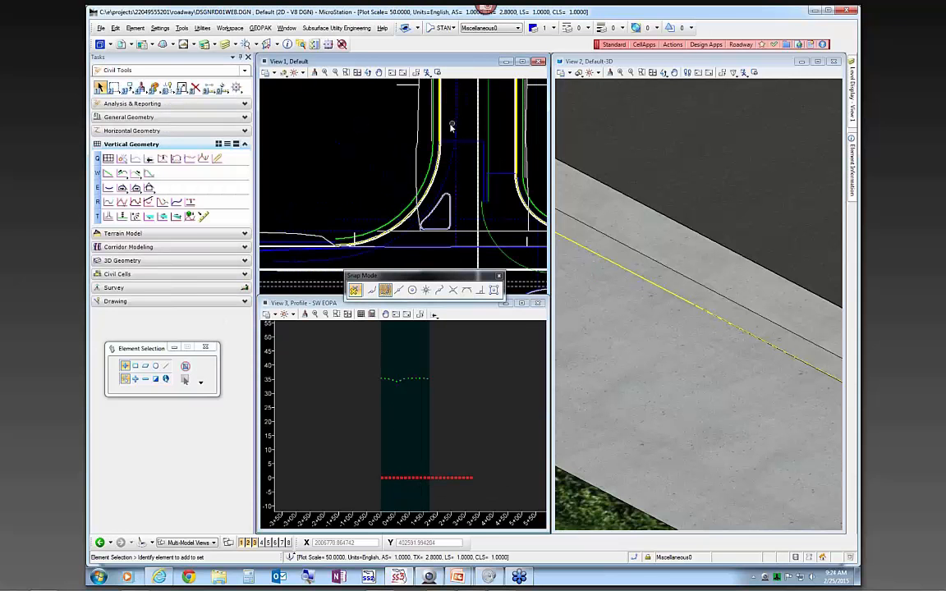
{"action": "mouse_move", "coordinate": [440, 142]}
{"action": "scroll", "coordinate": [361, 178], "scroll_direction": "down", "scroll_amount": 2}
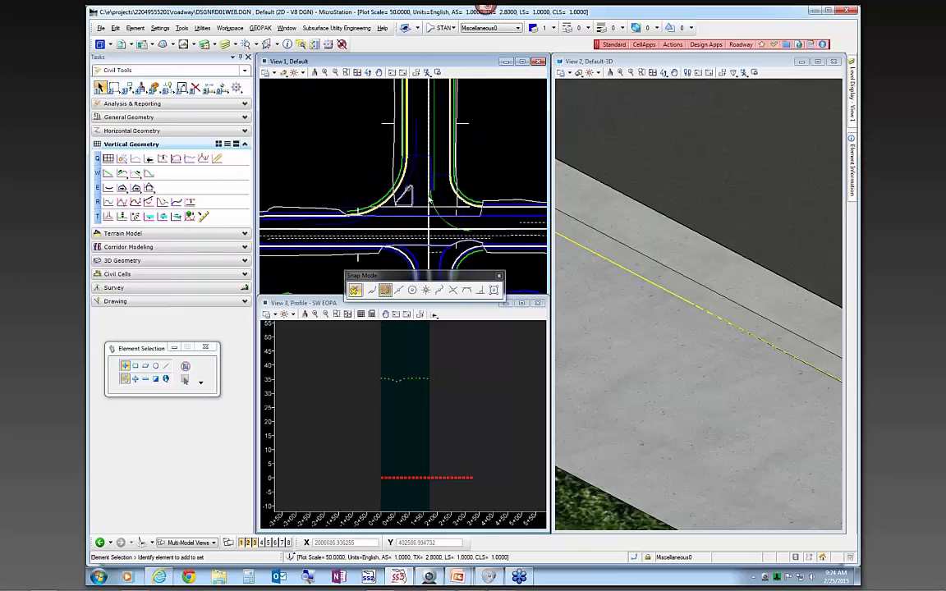
Step: Set the dotted profile near elevation 35 as active in the SW EOPA profile view and delete the flat red transition line
{"action": "scroll", "coordinate": [390, 214], "scroll_direction": "up", "scroll_amount": 2}
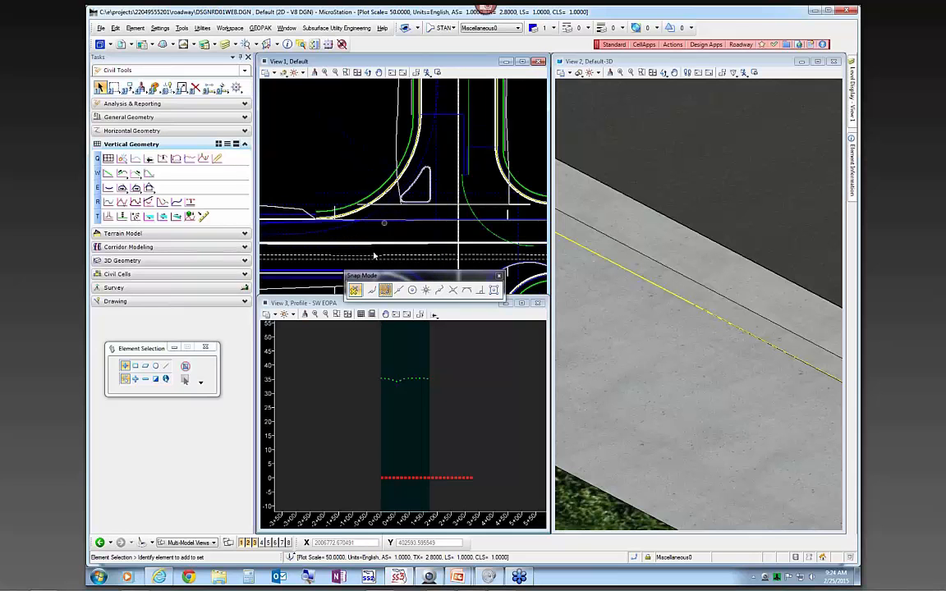
{"action": "left_click", "coordinate": [360, 419]}
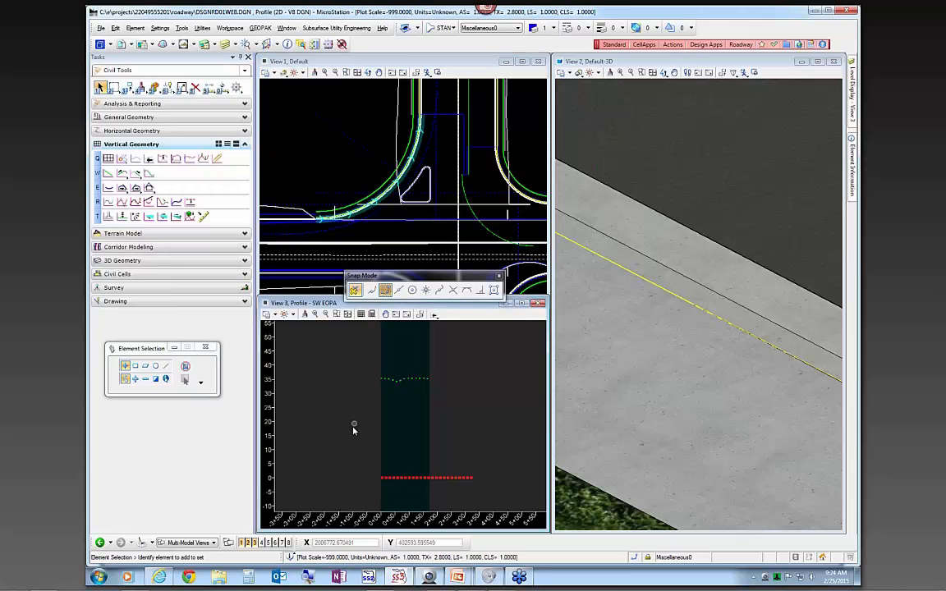
{"action": "mouse_move", "coordinate": [402, 379]}
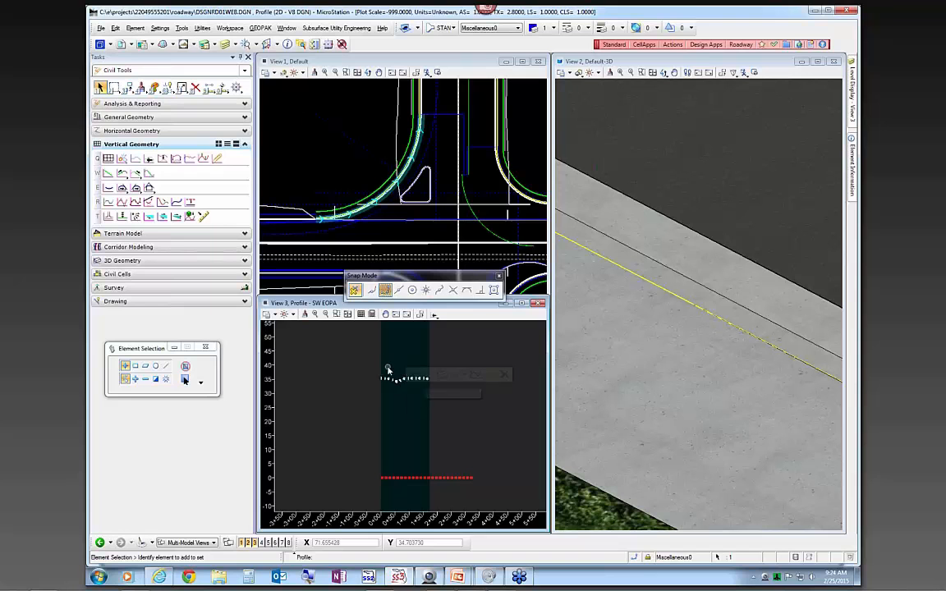
{"action": "left_click", "coordinate": [427, 375]}
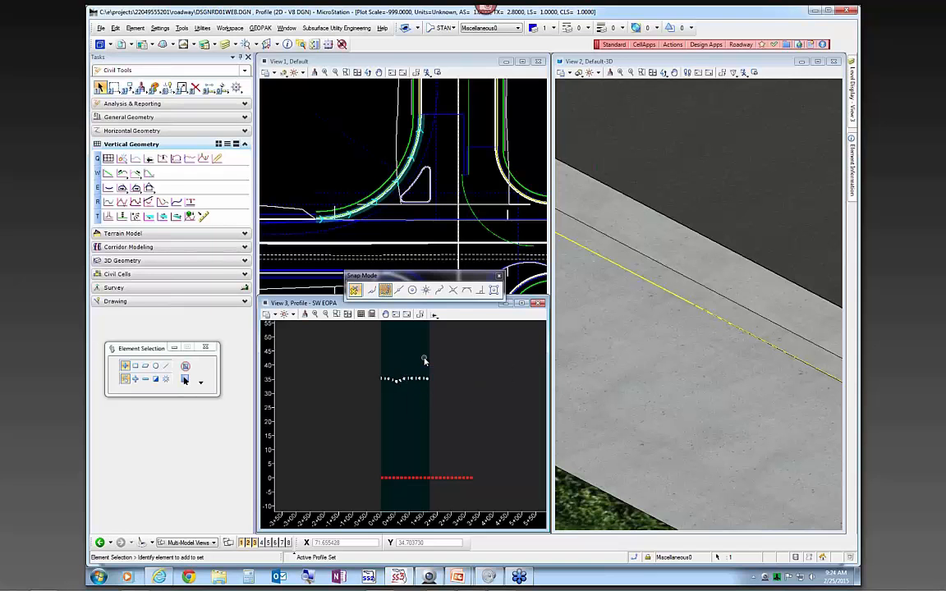
{"action": "left_click_drag", "start_coordinate": [355, 442], "coordinate": [488, 499]}
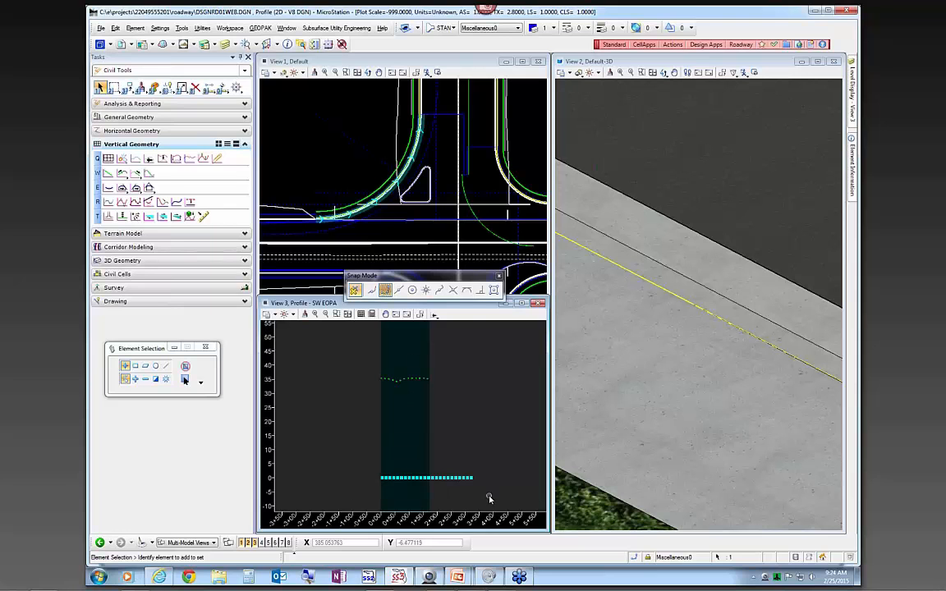
{"action": "key", "text": "Delete"}
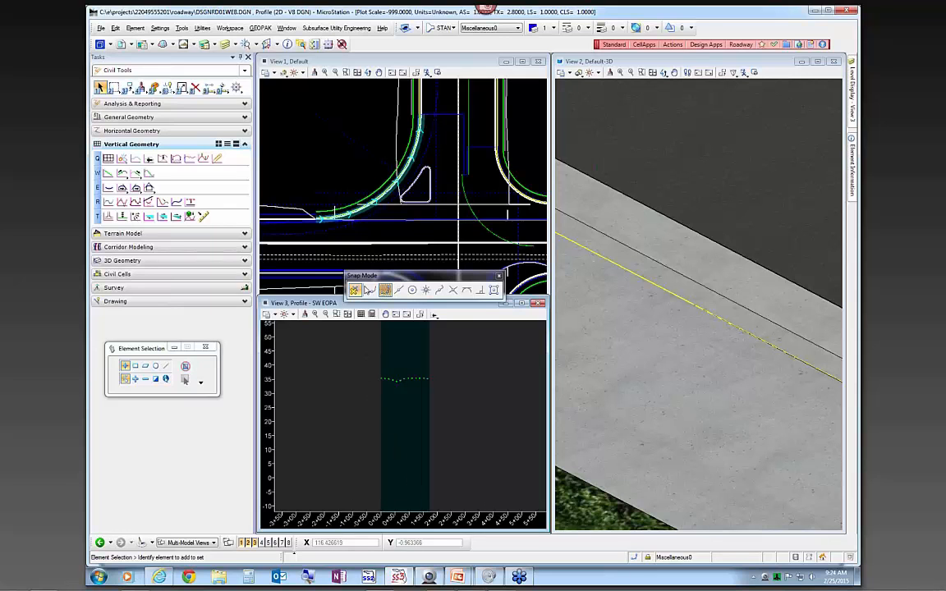
{"action": "scroll", "coordinate": [408, 370], "scroll_direction": "up", "scroll_amount": 2}
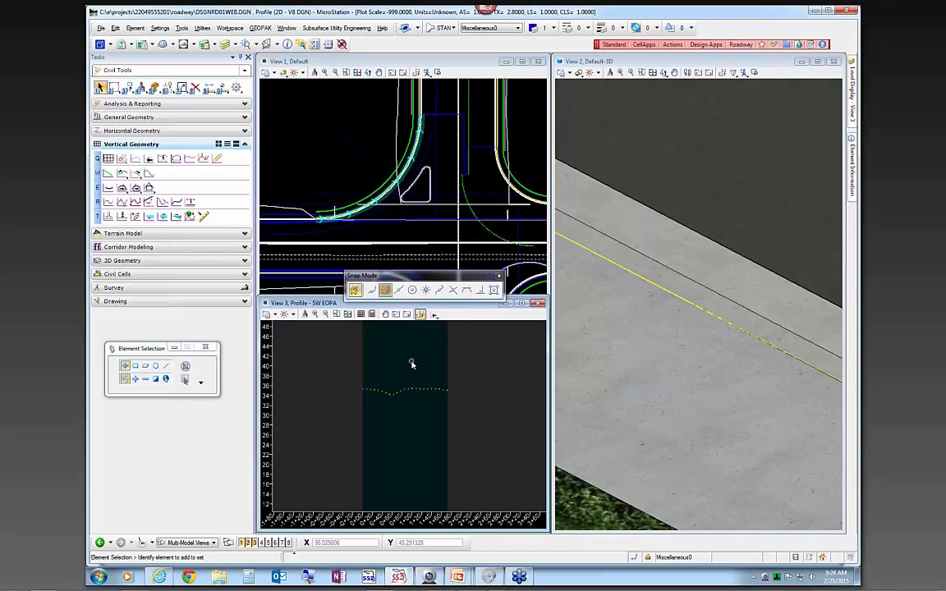
Step: Try to show the profile intersection point of the US98 pavement edge on the SW curb return
{"action": "left_click", "coordinate": [347, 160]}
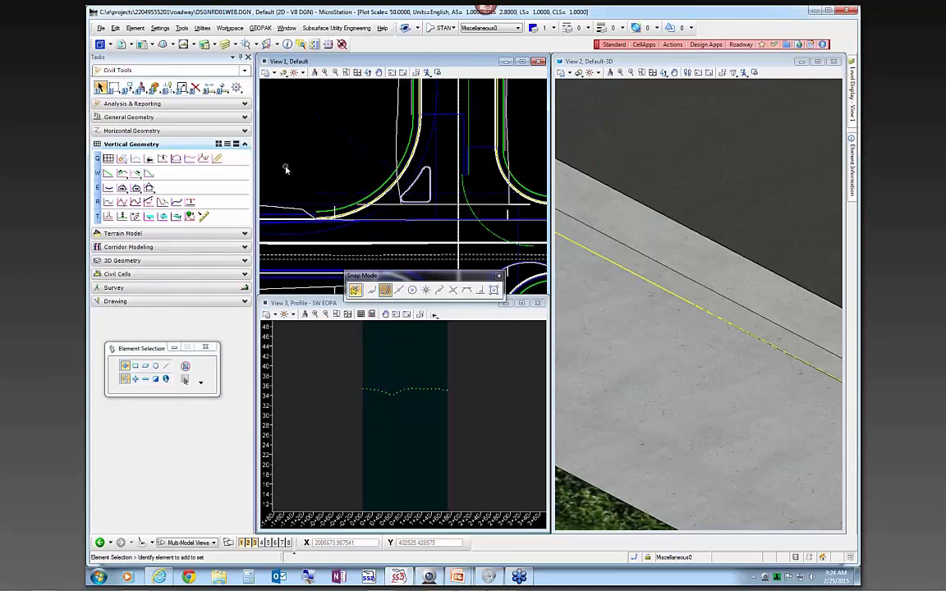
{"action": "mouse_move", "coordinate": [302, 222]}
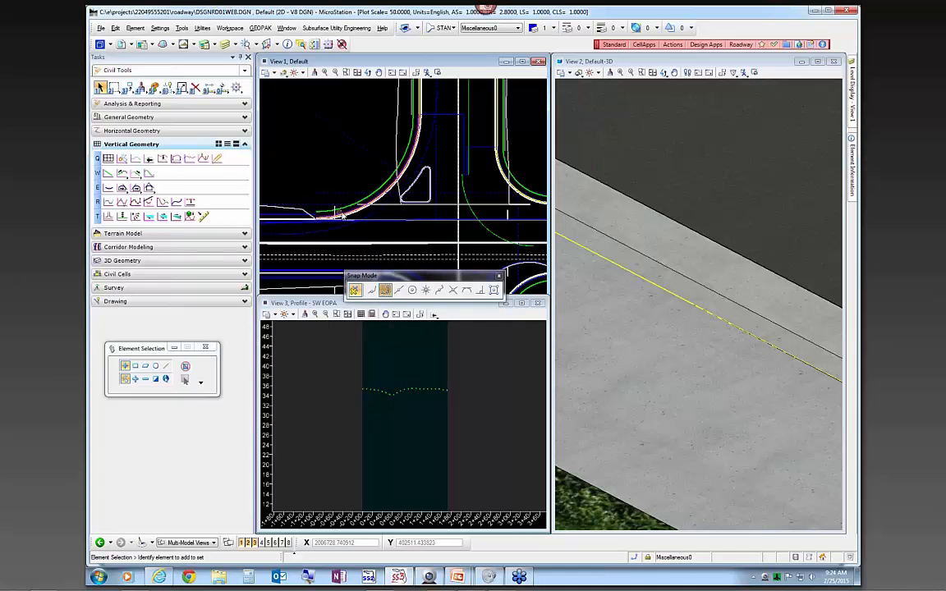
{"action": "mouse_move", "coordinate": [356, 218]}
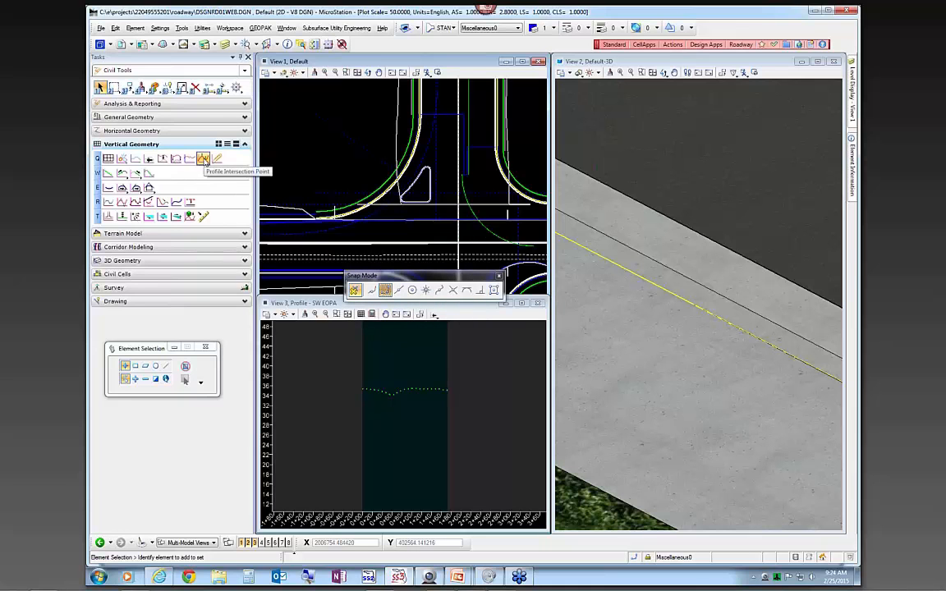
{"action": "left_click", "coordinate": [203, 159]}
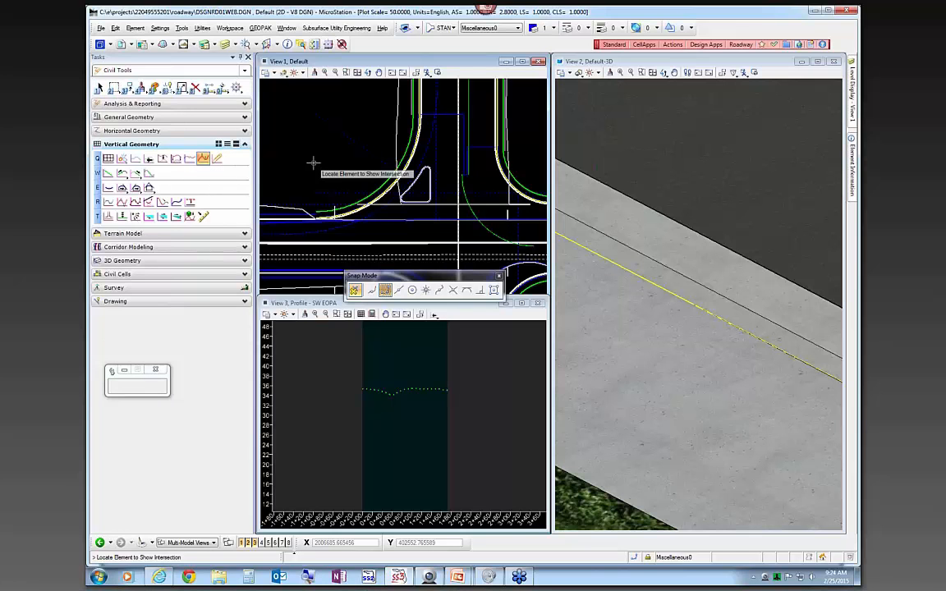
{"action": "left_click", "coordinate": [384, 197]}
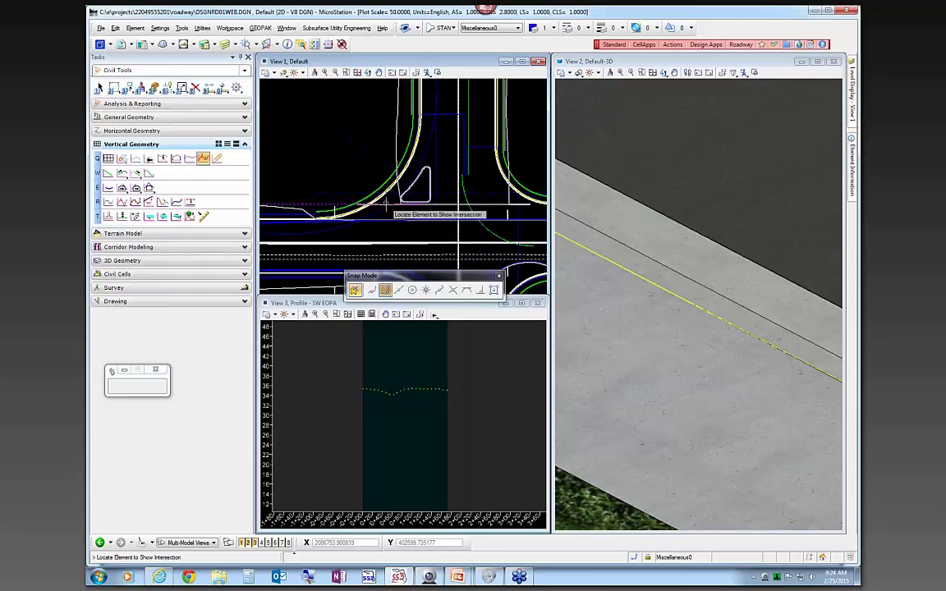
{"action": "left_click", "coordinate": [304, 217]}
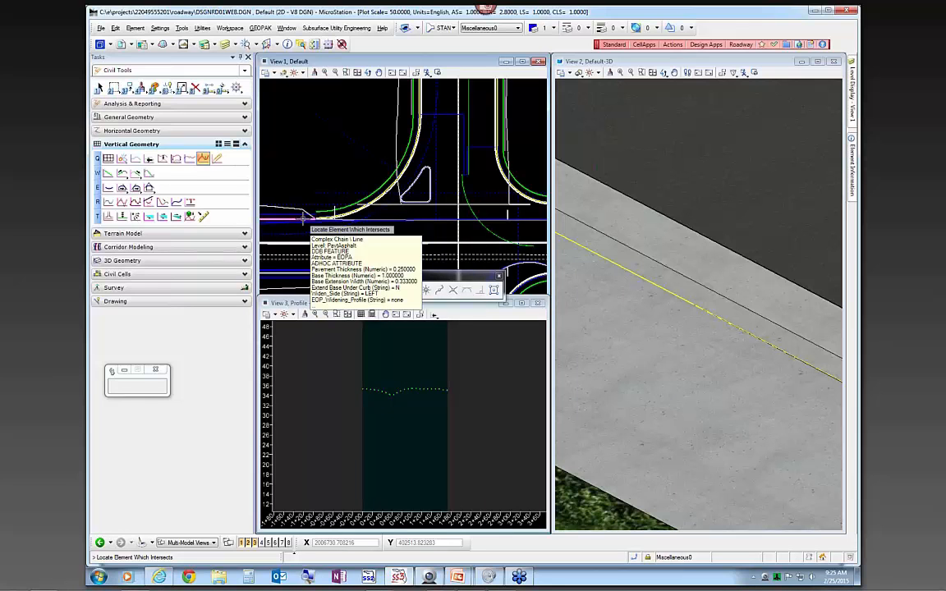
{"action": "left_click", "coordinate": [304, 217]}
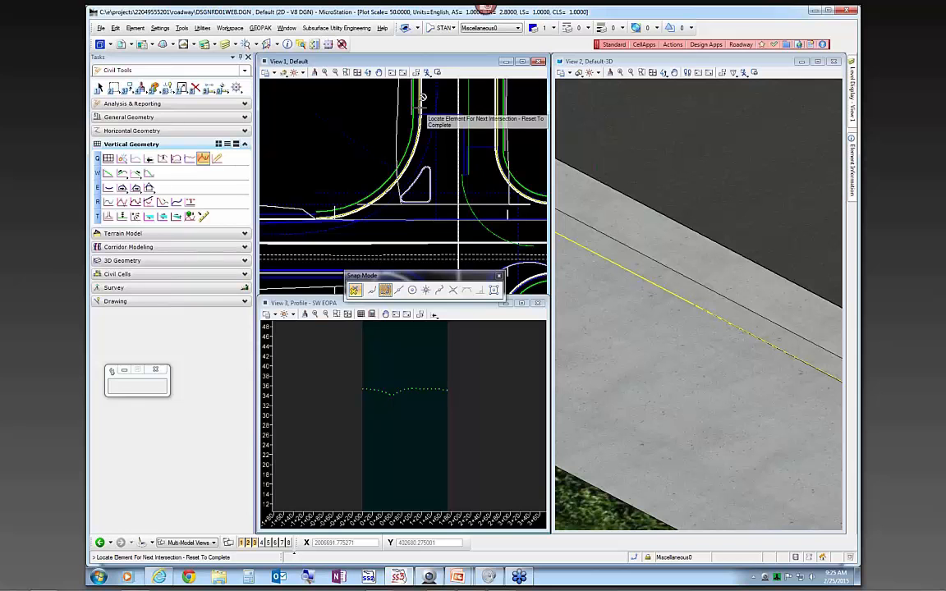
{"action": "scroll", "coordinate": [422, 98], "scroll_direction": "up", "scroll_amount": 3}
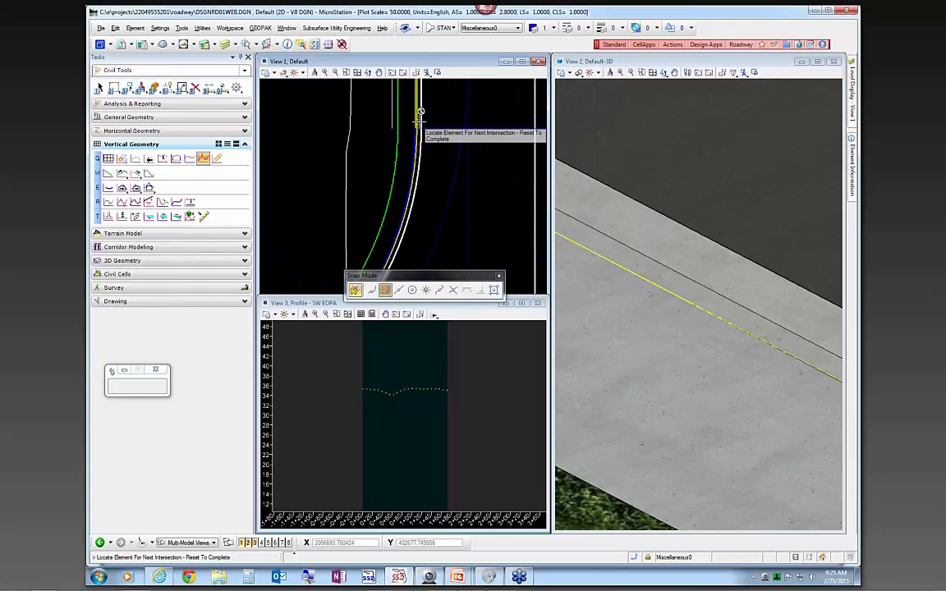
{"action": "right_click", "coordinate": [365, 146]}
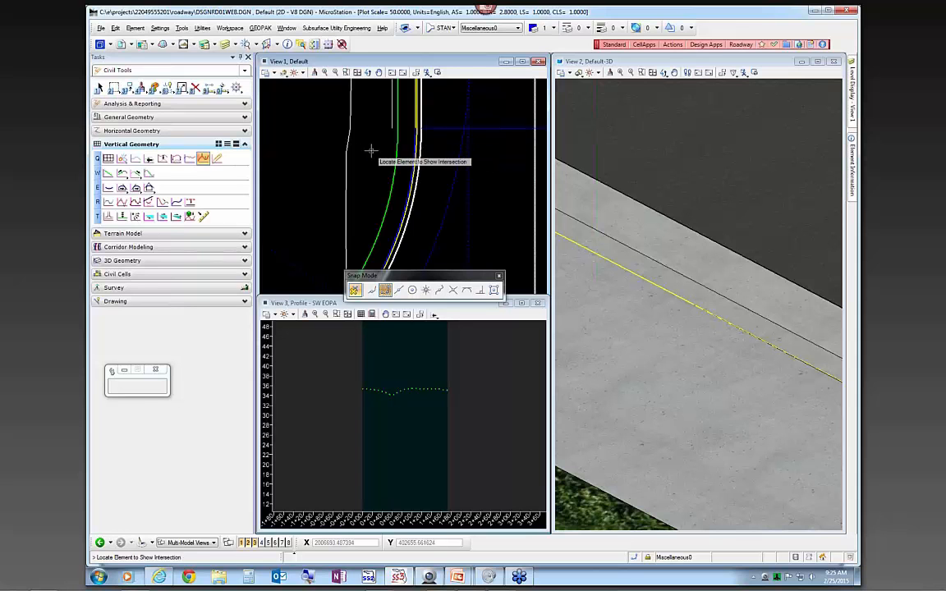
Step: Create profile intersection points where the SR61 LT_PVT_EOP_OUT1 edge and the US98 pavement edge meet the SW curb return, and end the command
{"action": "scroll", "coordinate": [374, 148], "scroll_direction": "down", "scroll_amount": 2}
{"action": "mouse_move", "coordinate": [401, 125]}
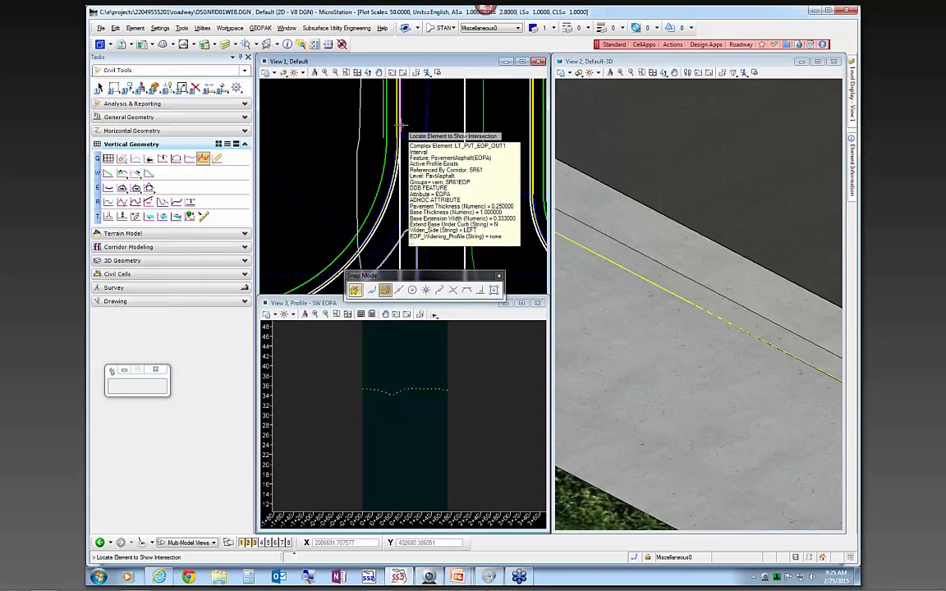
{"action": "left_click", "coordinate": [401, 125]}
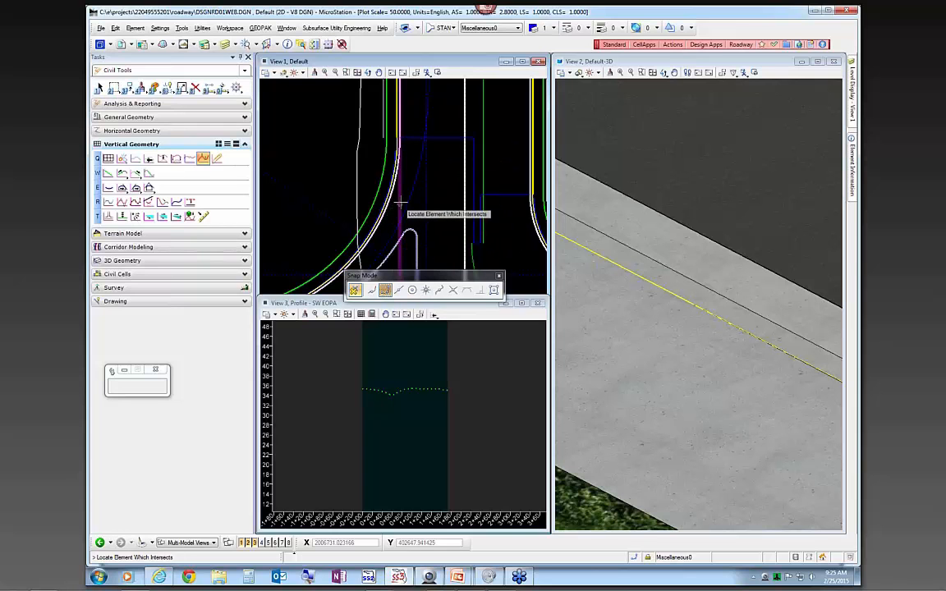
{"action": "left_click", "coordinate": [400, 122]}
{"action": "scroll", "coordinate": [417, 136], "scroll_direction": "down", "scroll_amount": 3}
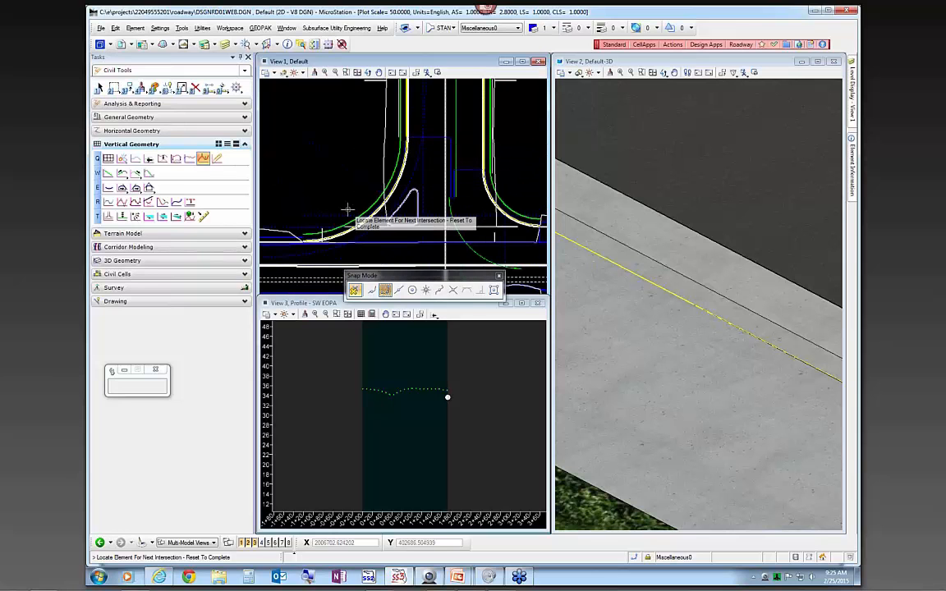
{"action": "scroll", "coordinate": [297, 240], "scroll_direction": "up", "scroll_amount": 3}
{"action": "left_click", "coordinate": [294, 239]}
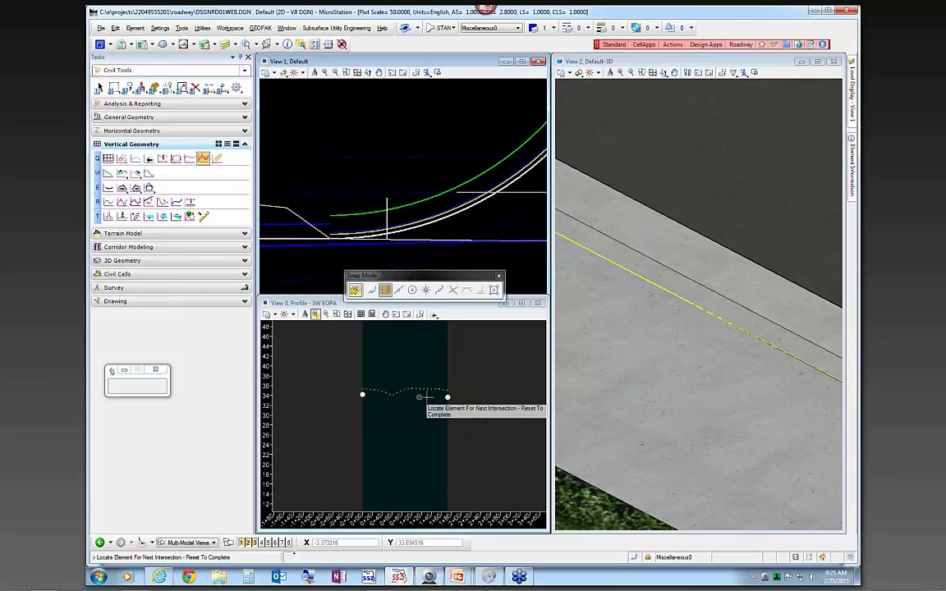
{"action": "right_click", "coordinate": [417, 421]}
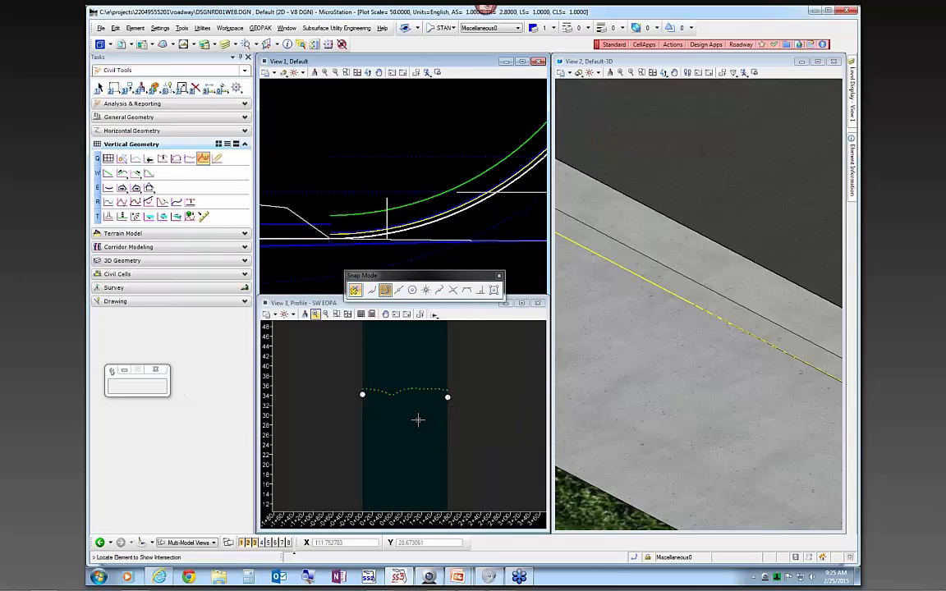
{"action": "right_click", "coordinate": [418, 420]}
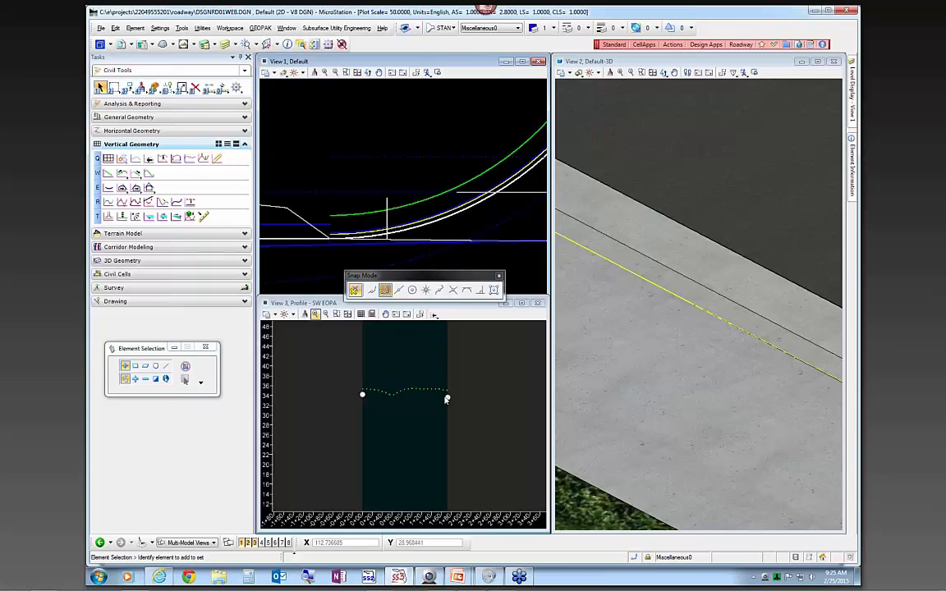
Step: Project the profile of the US98 pavement edge EOPA33 onto the SW curb return edge of pavement
{"action": "left_click", "coordinate": [412, 367]}
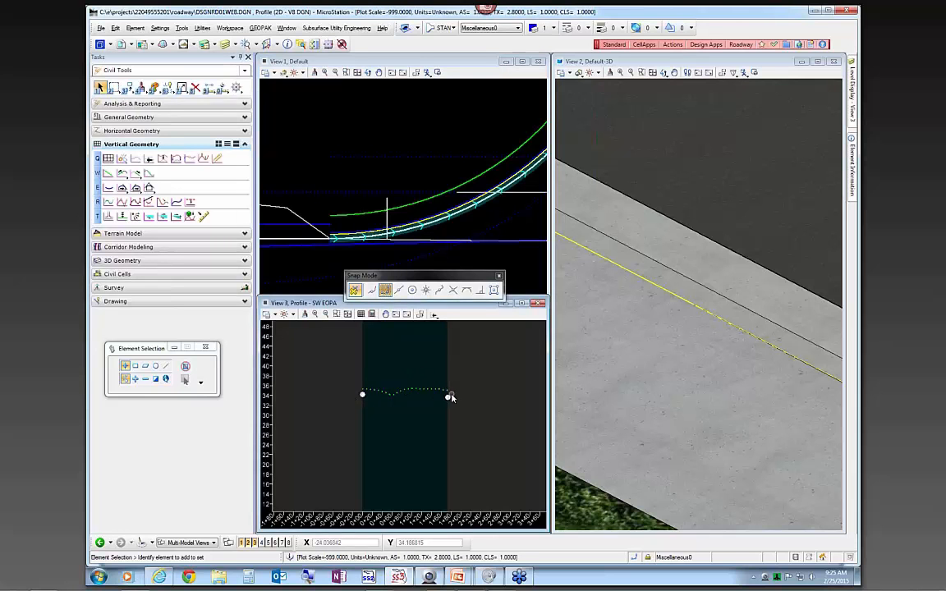
{"action": "left_click", "coordinate": [364, 183]}
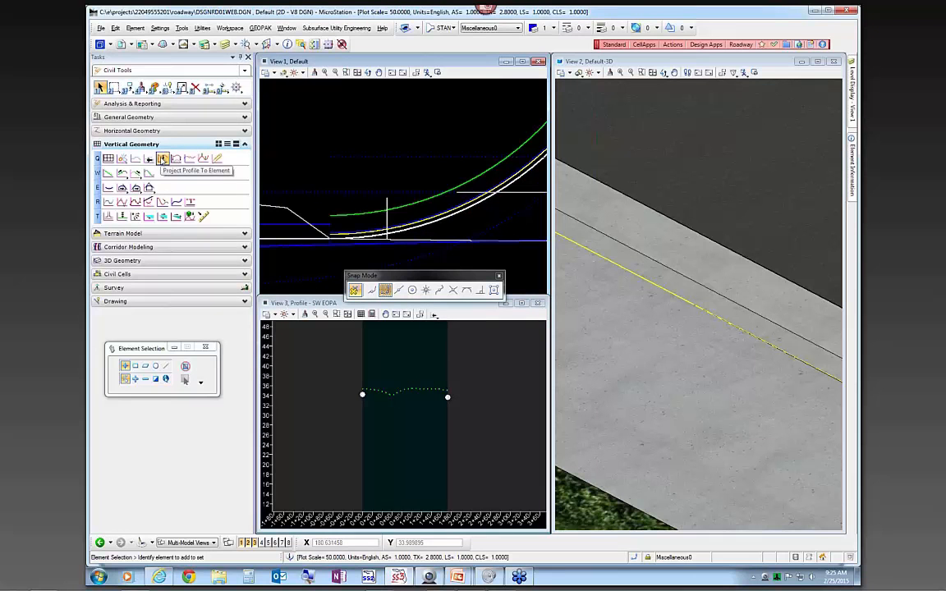
{"action": "left_click", "coordinate": [163, 158]}
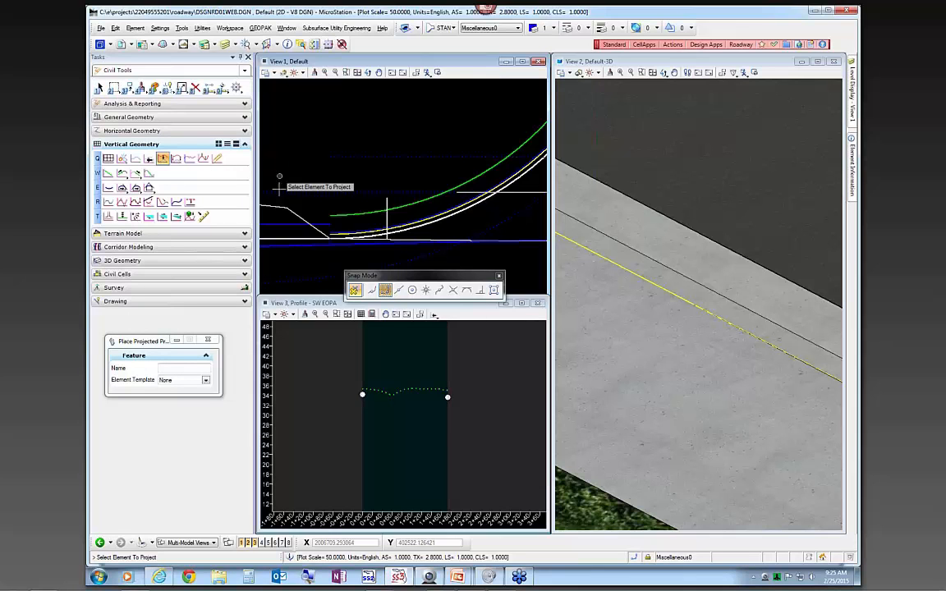
{"action": "mouse_move", "coordinate": [285, 238]}
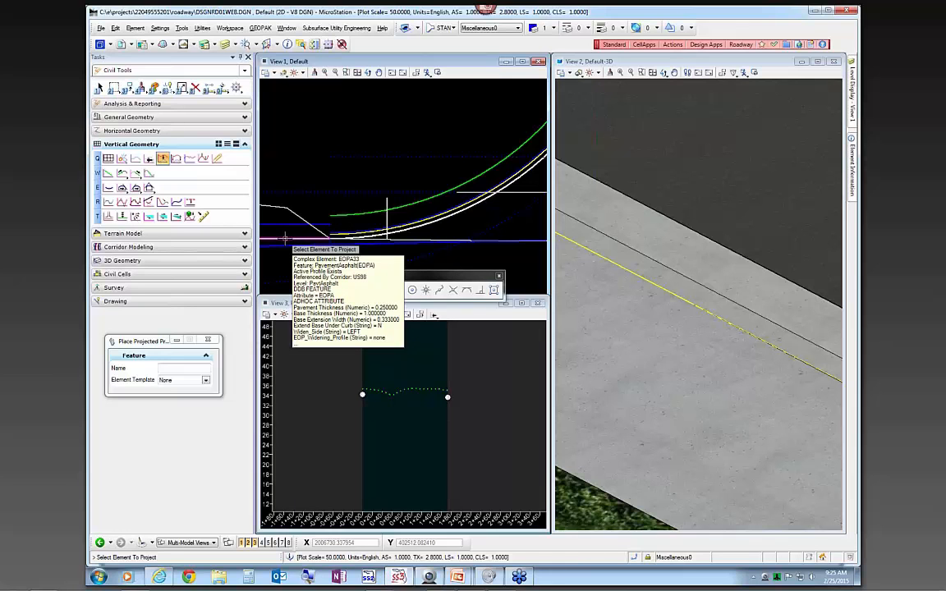
{"action": "left_click", "coordinate": [285, 238]}
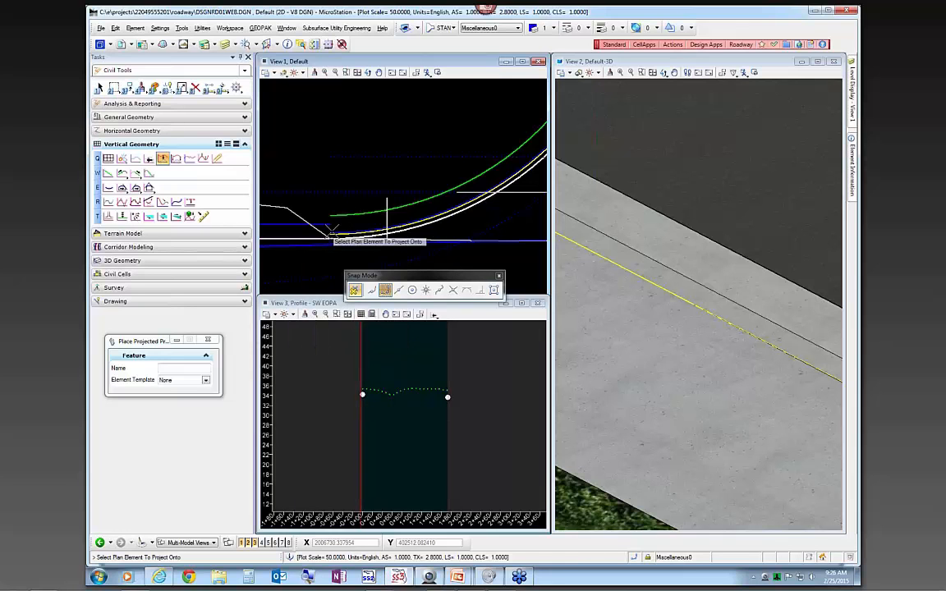
{"action": "left_click", "coordinate": [394, 233]}
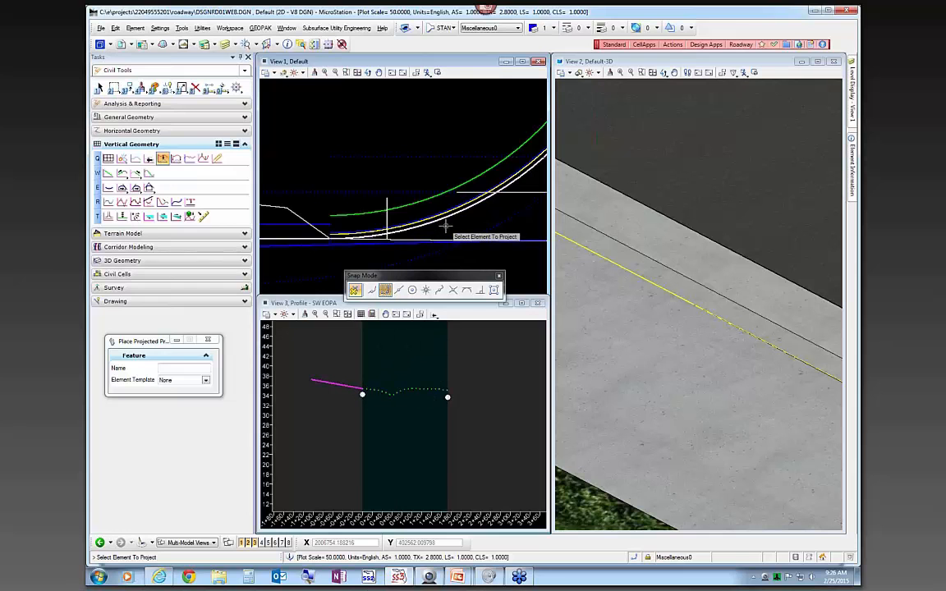
Step: Project the SR61 pavement edge's profile onto the SW curb return and end the projection command
{"action": "scroll", "coordinate": [386, 211], "scroll_direction": "down", "scroll_amount": 3}
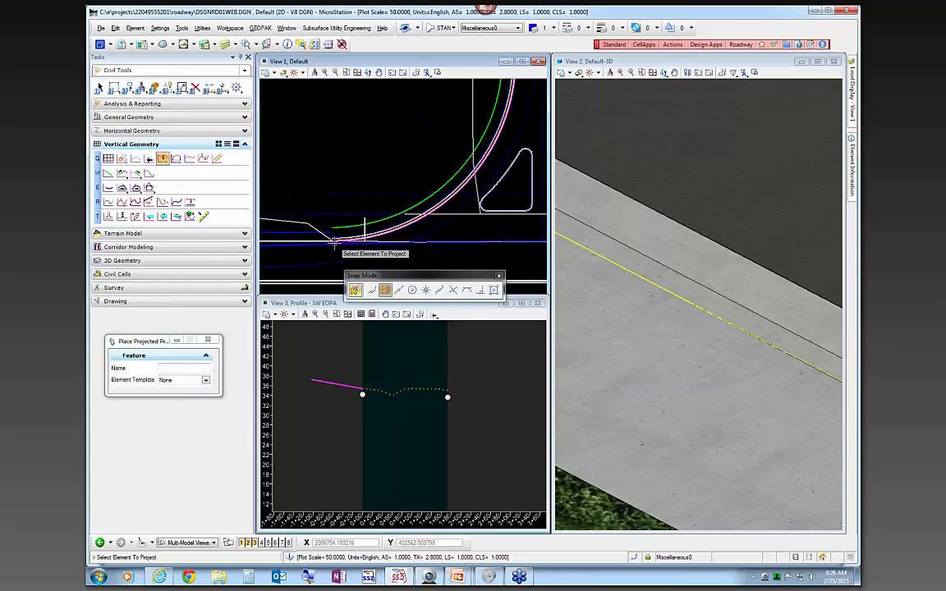
{"action": "scroll", "coordinate": [381, 209], "scroll_direction": "up", "scroll_amount": 3}
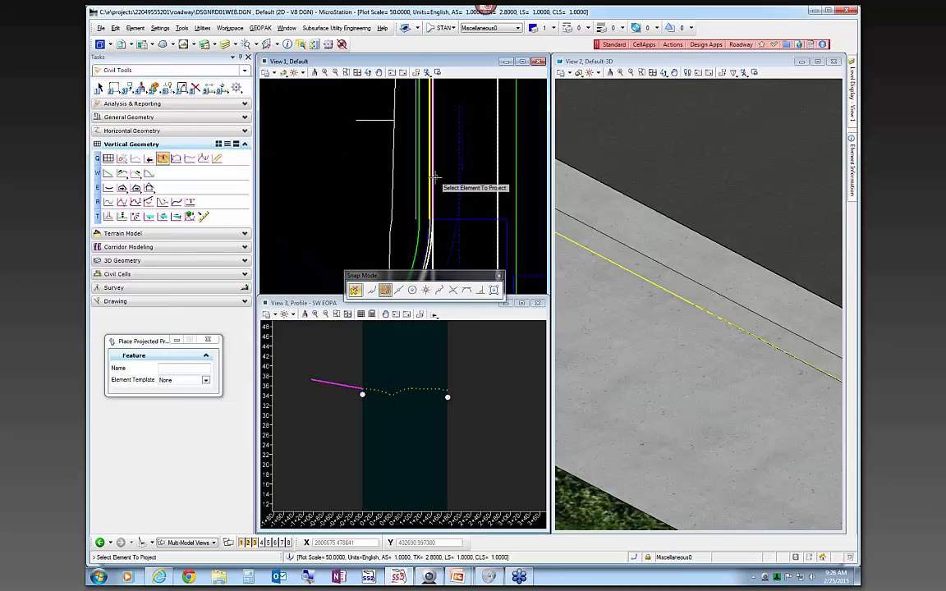
{"action": "left_click", "coordinate": [435, 179]}
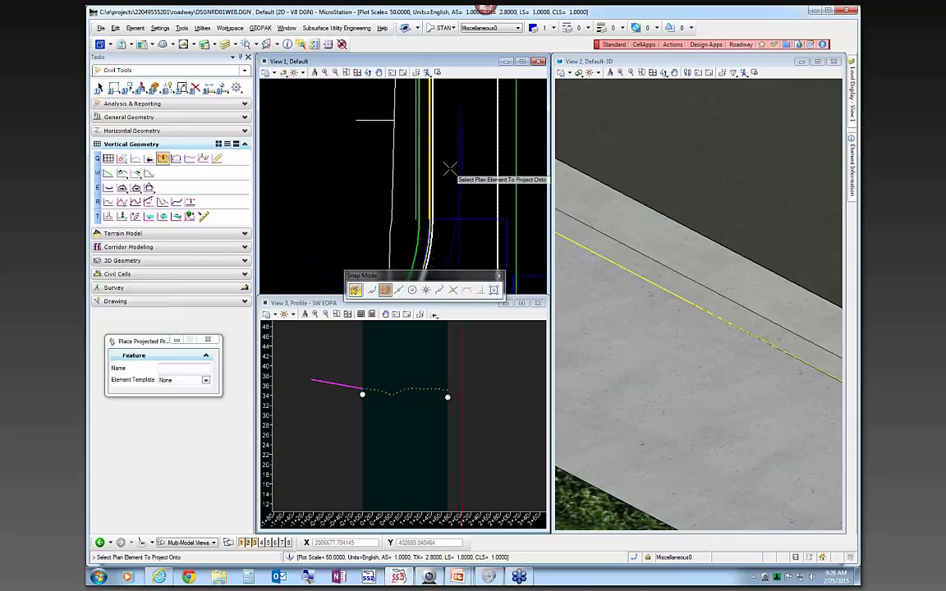
{"action": "scroll", "coordinate": [437, 241], "scroll_direction": "down", "scroll_amount": 2}
{"action": "scroll", "coordinate": [438, 240], "scroll_direction": "up", "scroll_amount": 2}
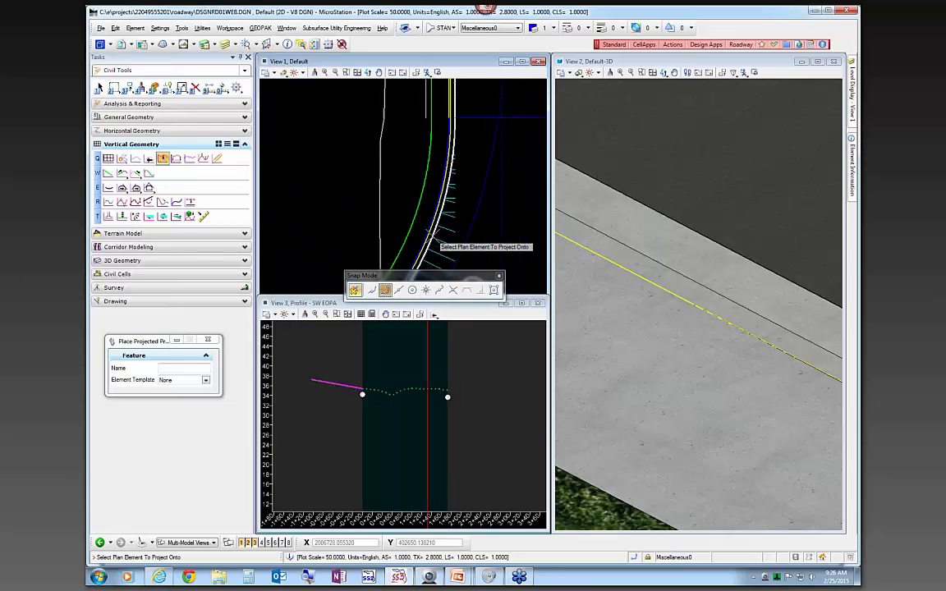
{"action": "left_click", "coordinate": [438, 240]}
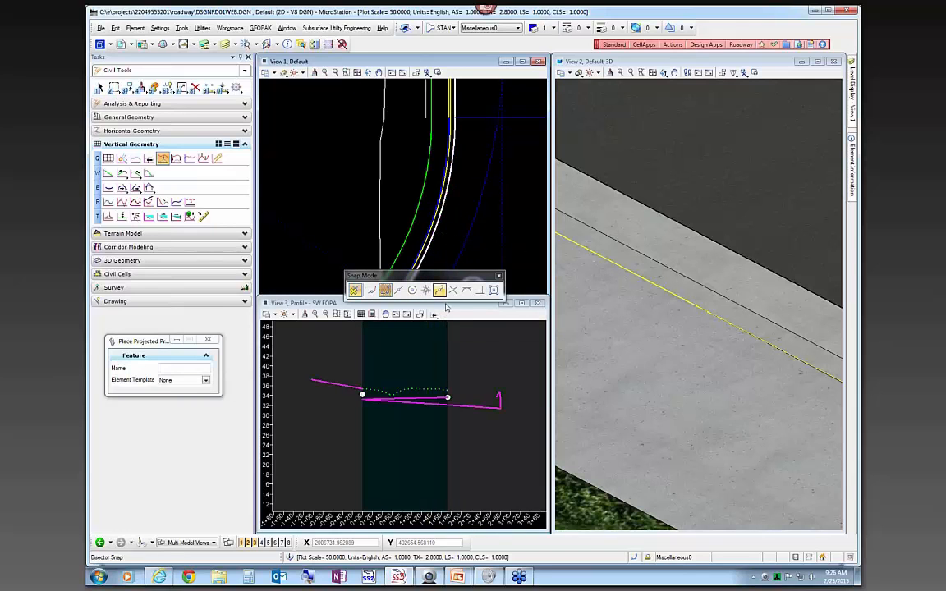
{"action": "right_click", "coordinate": [441, 418]}
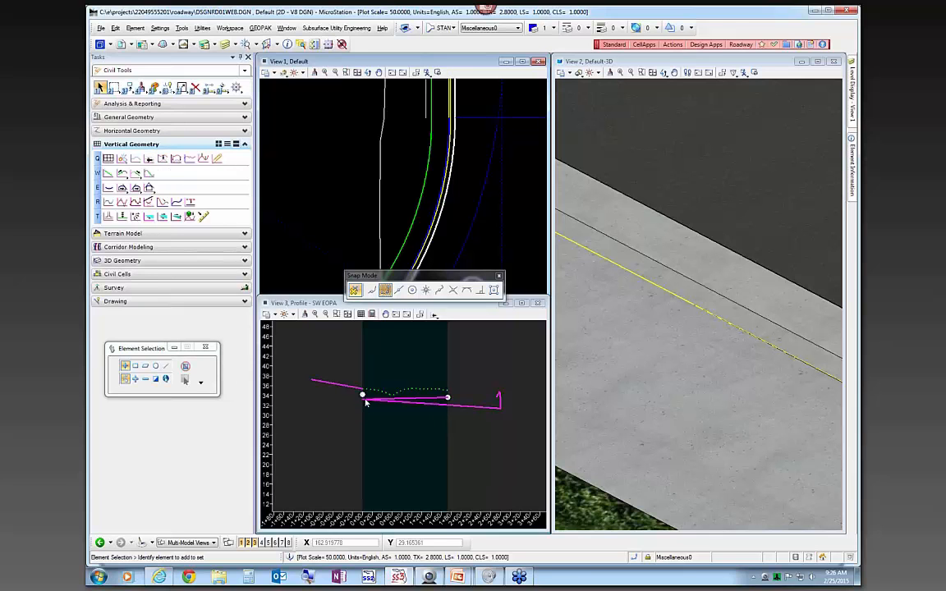
Step: Draw a profile line between points from the LT_PVT_EOP_OUT intersection point to the projected profile's far end, about 107.65 long at -2.06%
{"action": "left_click", "coordinate": [435, 315]}
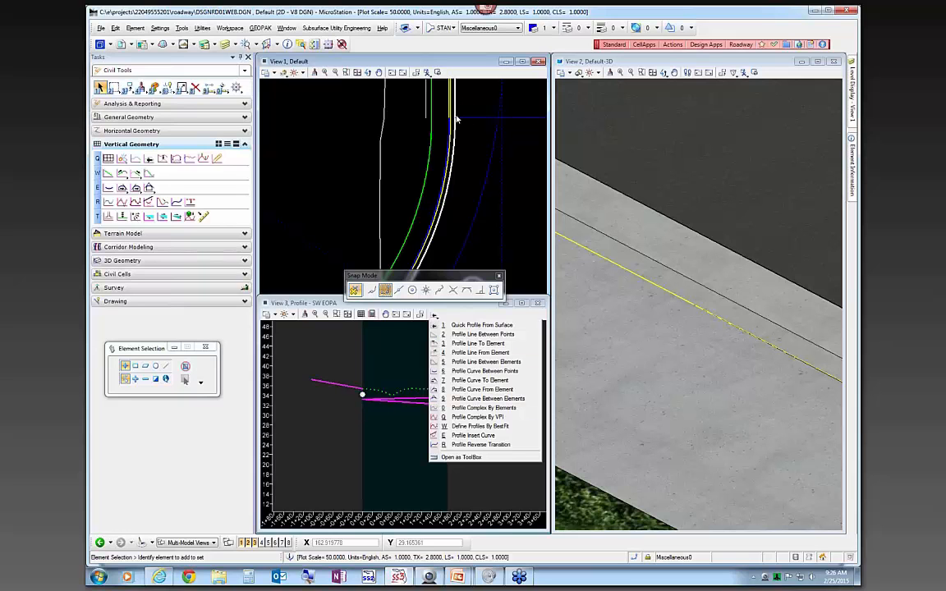
{"action": "left_click", "coordinate": [473, 335]}
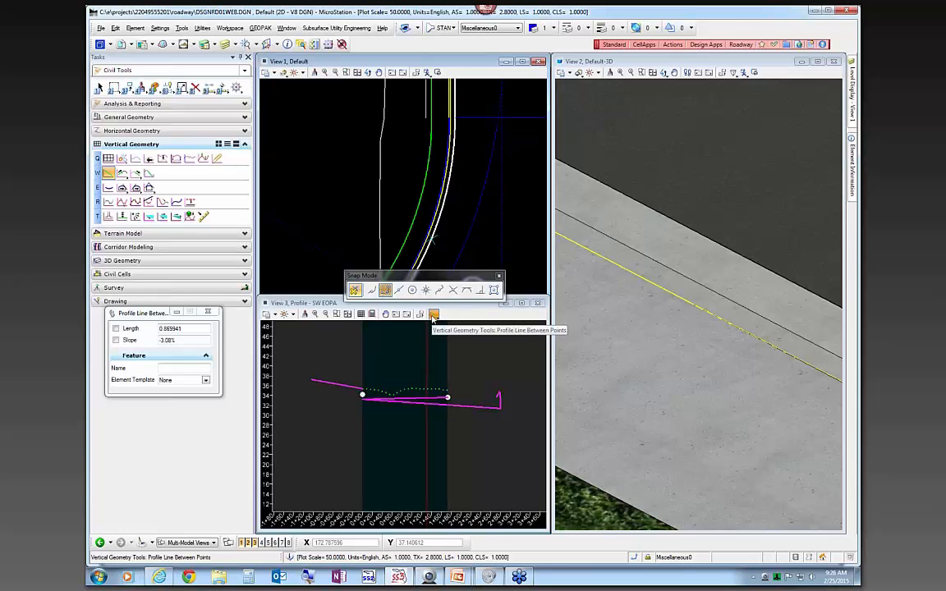
{"action": "left_click", "coordinate": [464, 398]}
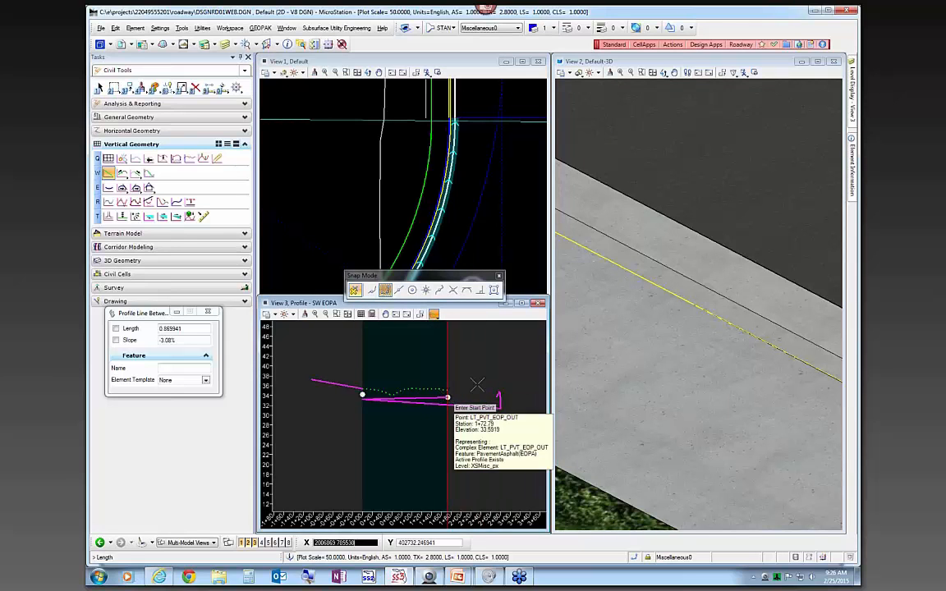
{"action": "left_click", "coordinate": [450, 393]}
{"action": "scroll", "coordinate": [450, 384], "scroll_direction": "up", "scroll_amount": 4}
{"action": "scroll", "coordinate": [444, 385], "scroll_direction": "down", "scroll_amount": 2}
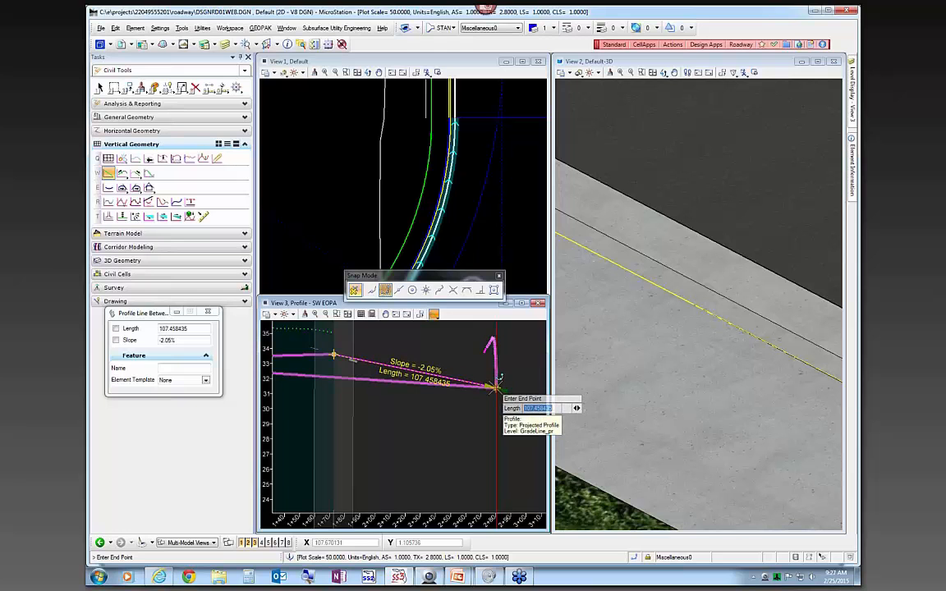
{"action": "left_click", "coordinate": [497, 386]}
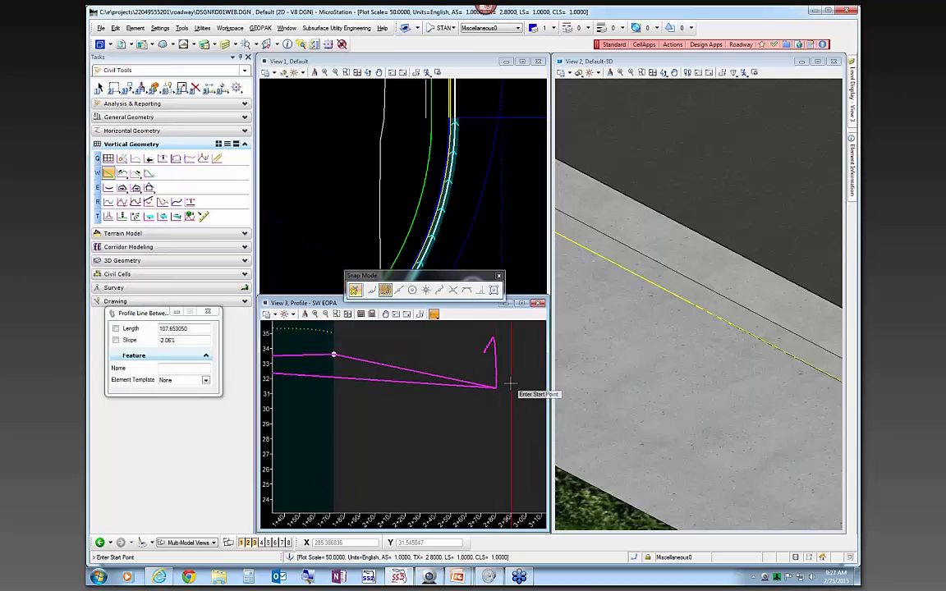
Step: Draw a profile line from the EOPA33 intersection point back to the start of its projected profile, about 103.55 long, and end the command
{"action": "scroll", "coordinate": [511, 383], "scroll_direction": "down", "scroll_amount": 5}
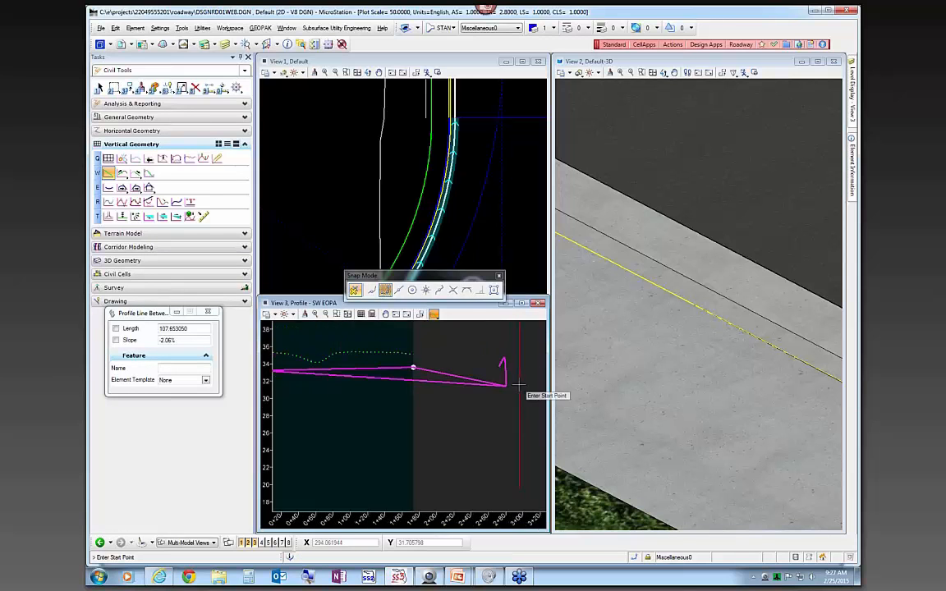
{"action": "scroll", "coordinate": [439, 381], "scroll_direction": "up", "scroll_amount": 5}
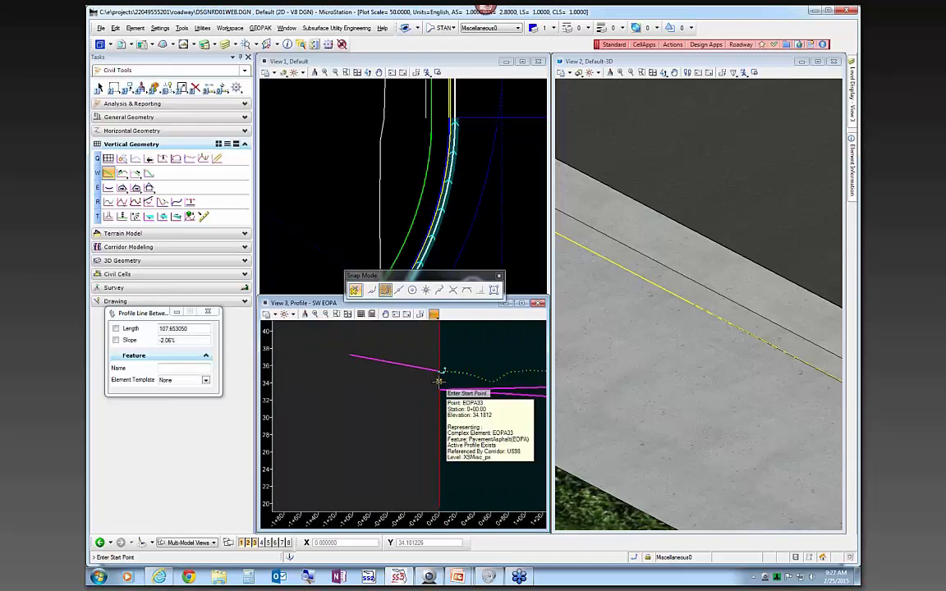
{"action": "left_click", "coordinate": [439, 381]}
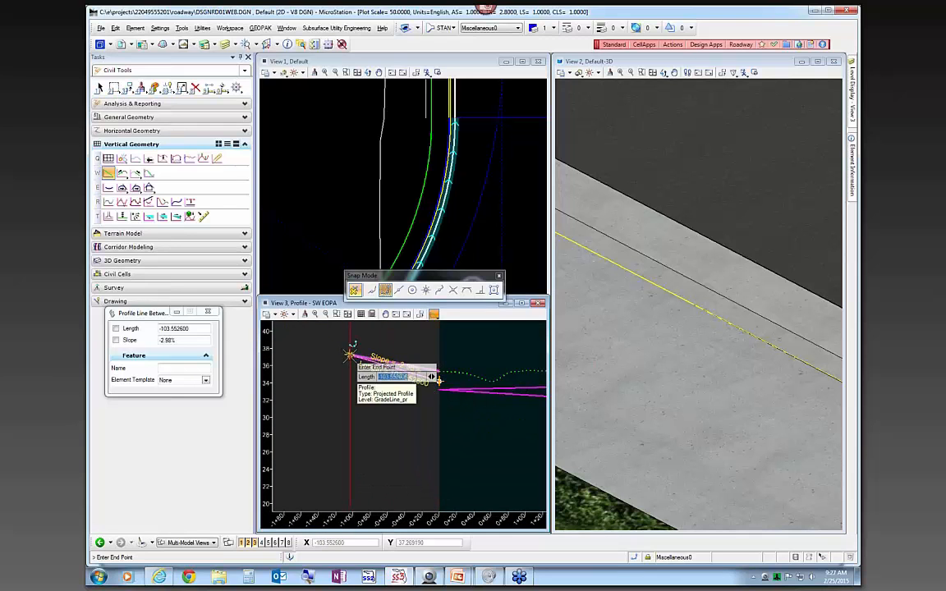
{"action": "left_click", "coordinate": [349, 355]}
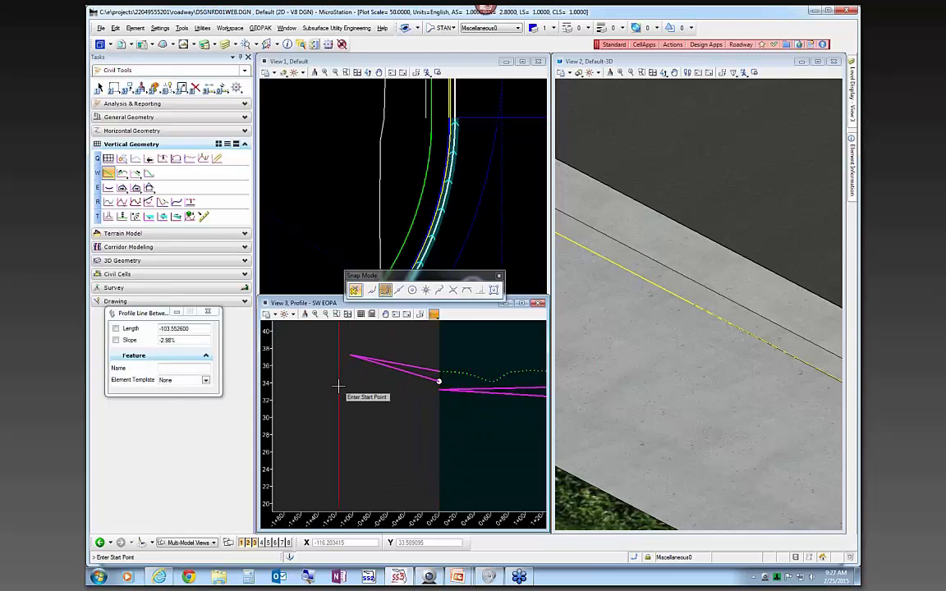
{"action": "key", "text": "Escape"}
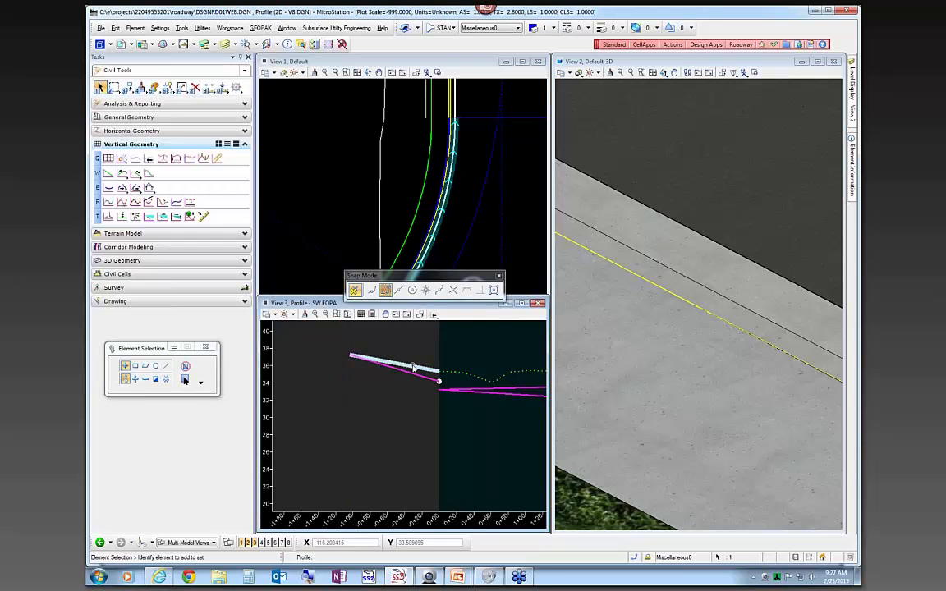
Step: Delete the projected profiles from the SW EOPA profile view, keeping the two drawn tangent lines and the intersection points
{"action": "scroll", "coordinate": [413, 367], "scroll_direction": "up", "scroll_amount": 2}
{"action": "left_click", "coordinate": [413, 367]}
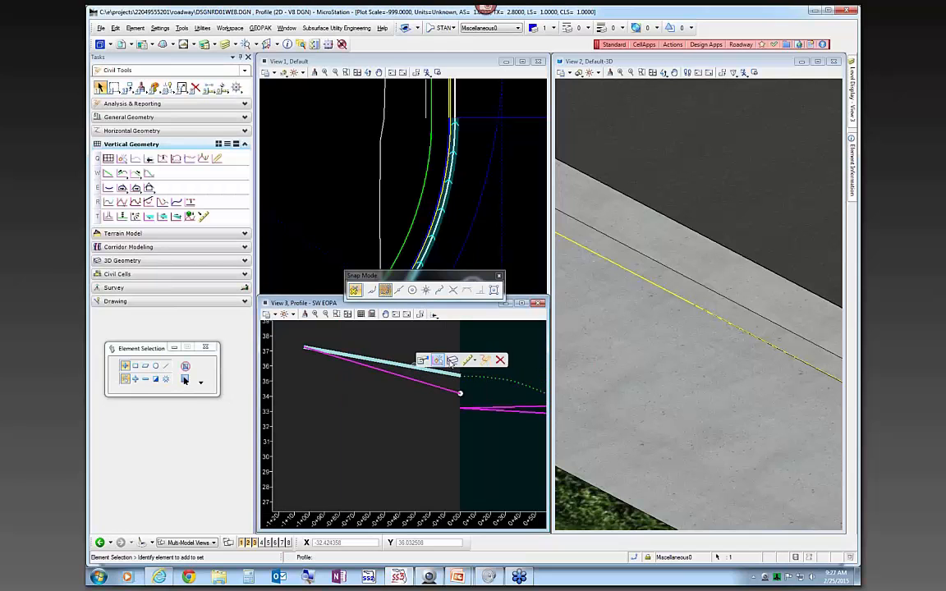
{"action": "left_click", "coordinate": [500, 360]}
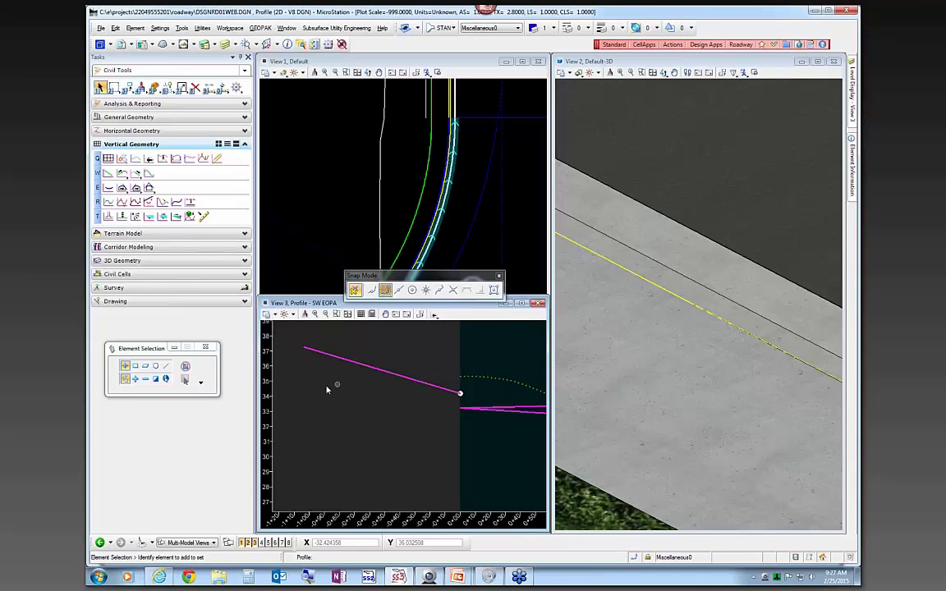
{"action": "scroll", "coordinate": [327, 384], "scroll_direction": "down", "scroll_amount": 2}
{"action": "left_click", "coordinate": [441, 402]}
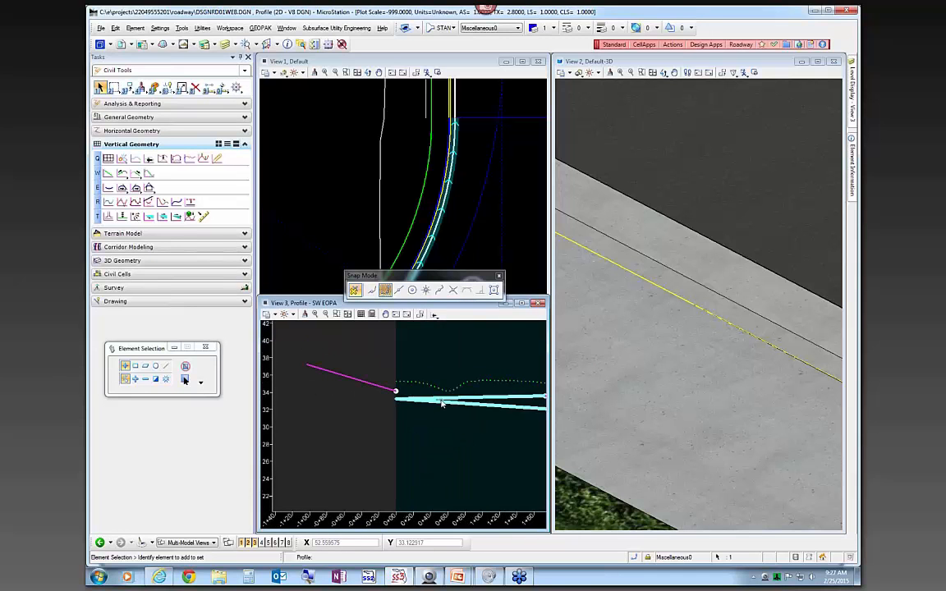
{"action": "mouse_move", "coordinate": [441, 404]}
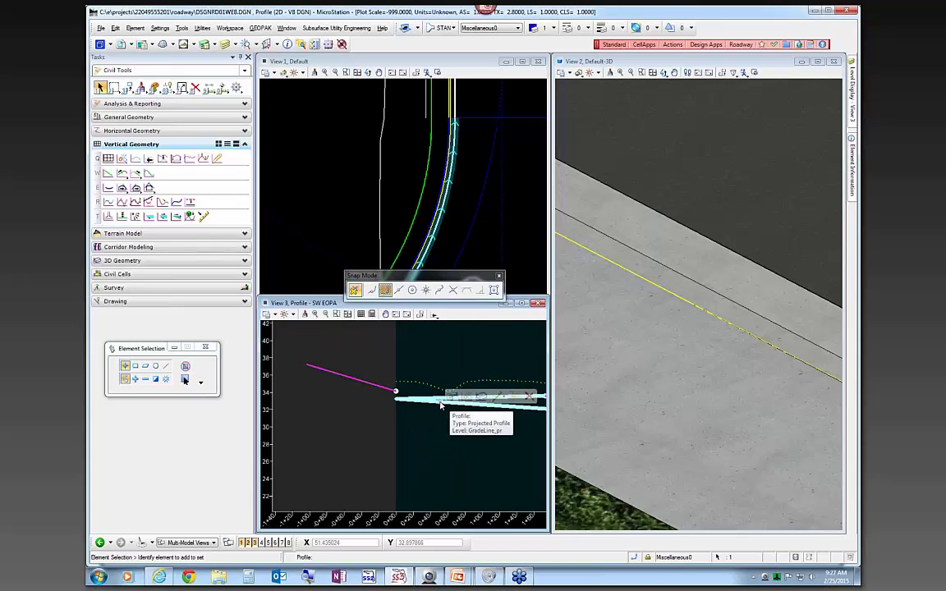
{"action": "key", "text": "Delete"}
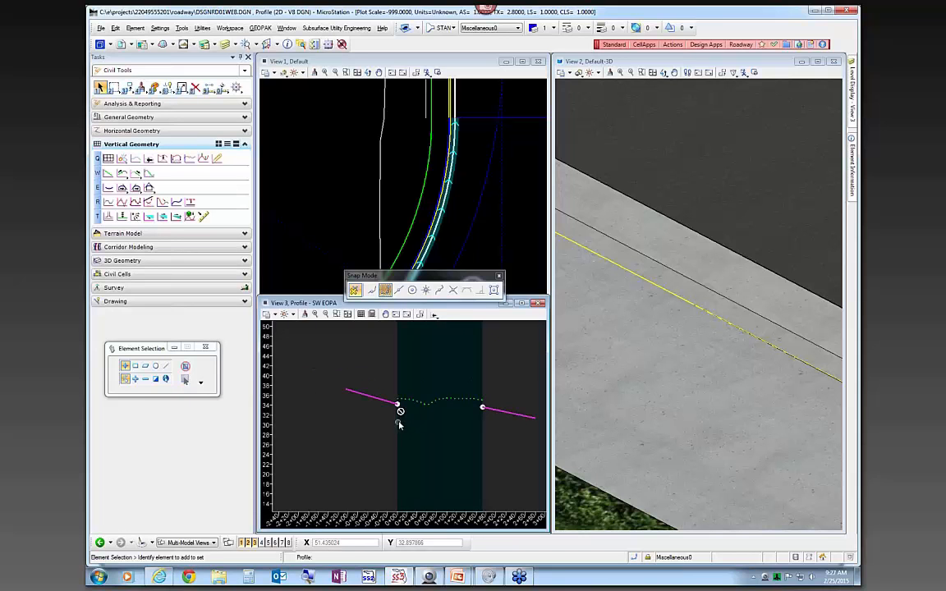
{"action": "mouse_move", "coordinate": [379, 401]}
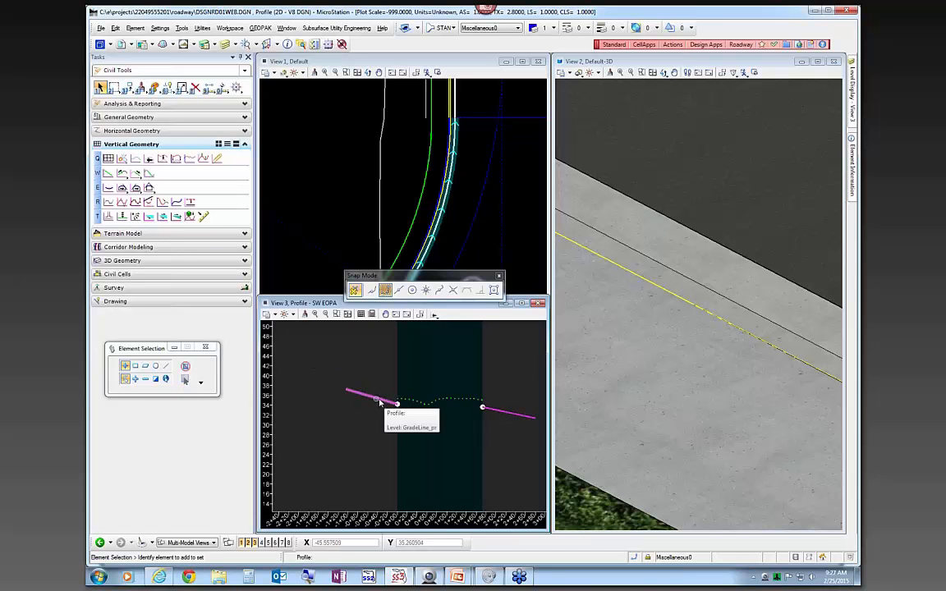
{"action": "left_click", "coordinate": [475, 175]}
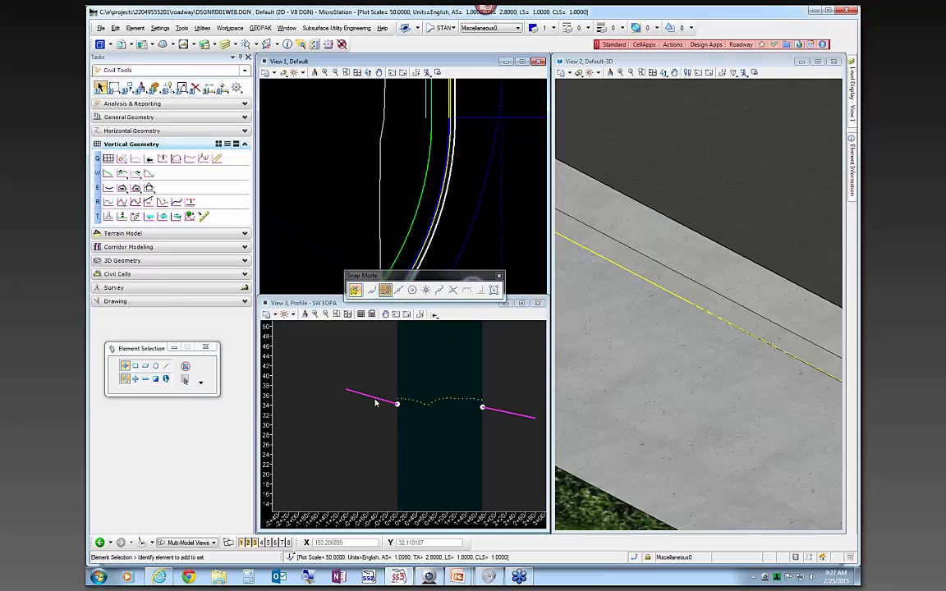
Step: Join the two tangent lines with a Profile Reverse Transition using zero back and ahead vertical offsets, running from the LT_PVT_EOP_OUT point to the EOPA33 point
{"action": "left_click", "coordinate": [434, 316]}
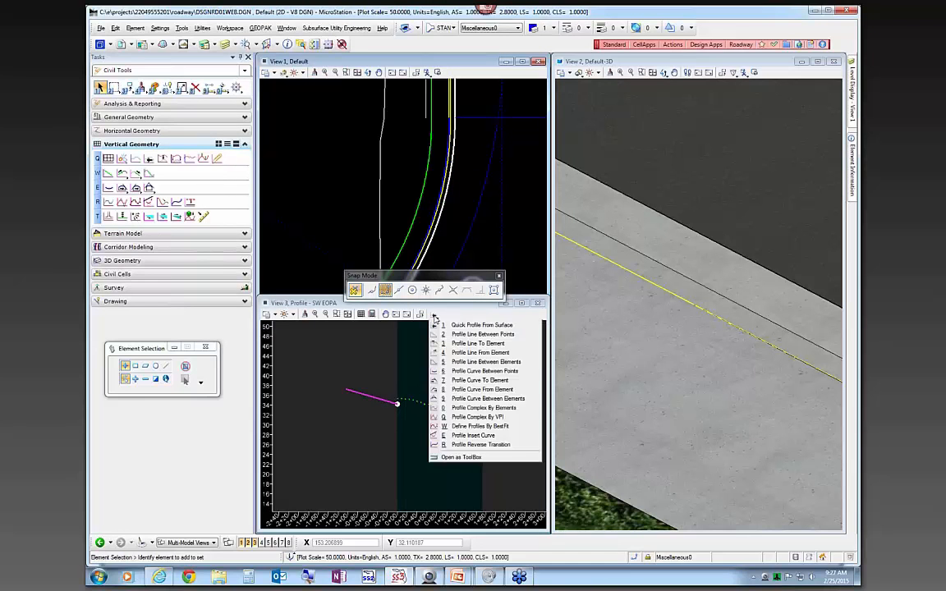
{"action": "left_click", "coordinate": [488, 445]}
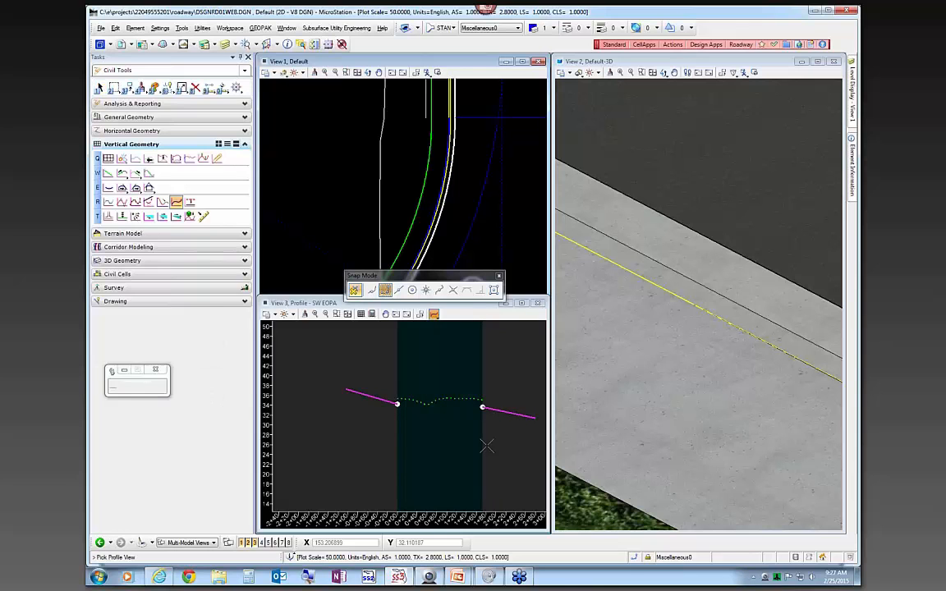
{"action": "left_click", "coordinate": [440, 431]}
{"action": "left_click", "coordinate": [504, 412]}
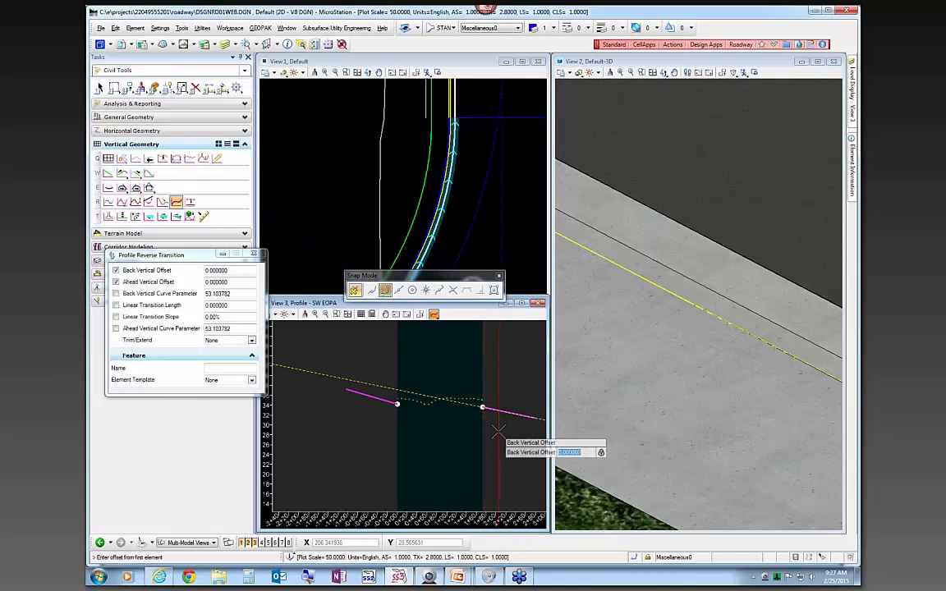
{"action": "left_click", "coordinate": [500, 426]}
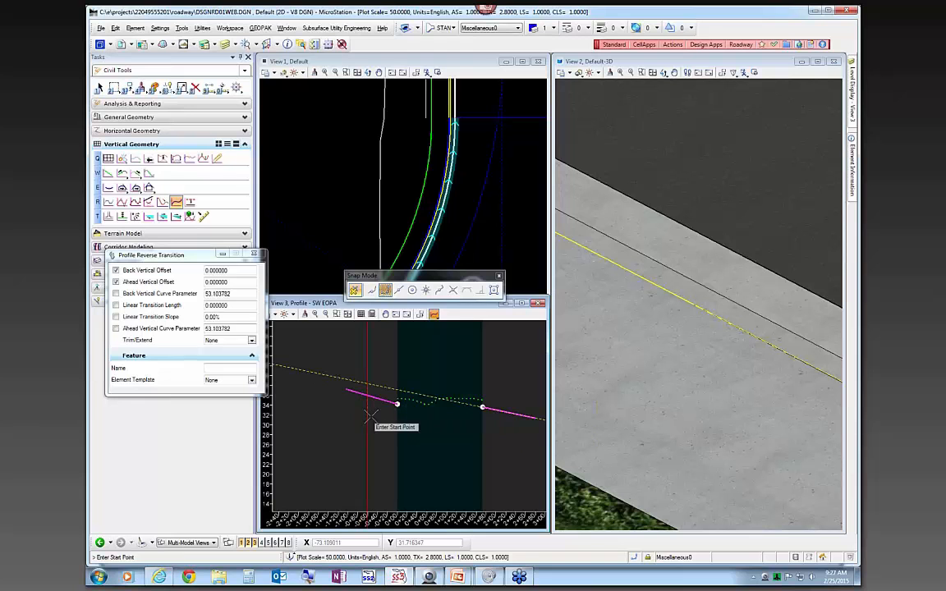
{"action": "left_click", "coordinate": [483, 407]}
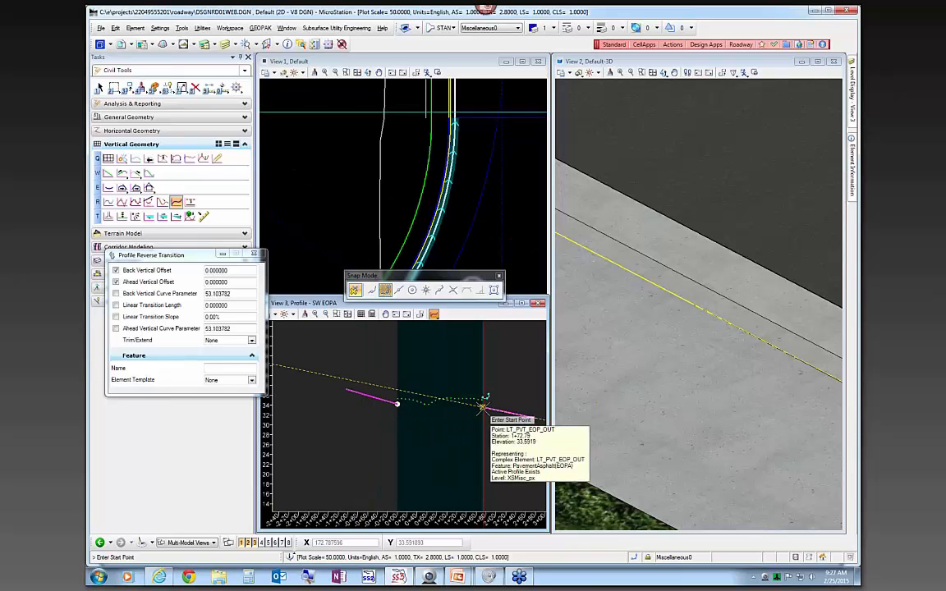
{"action": "left_click", "coordinate": [483, 407]}
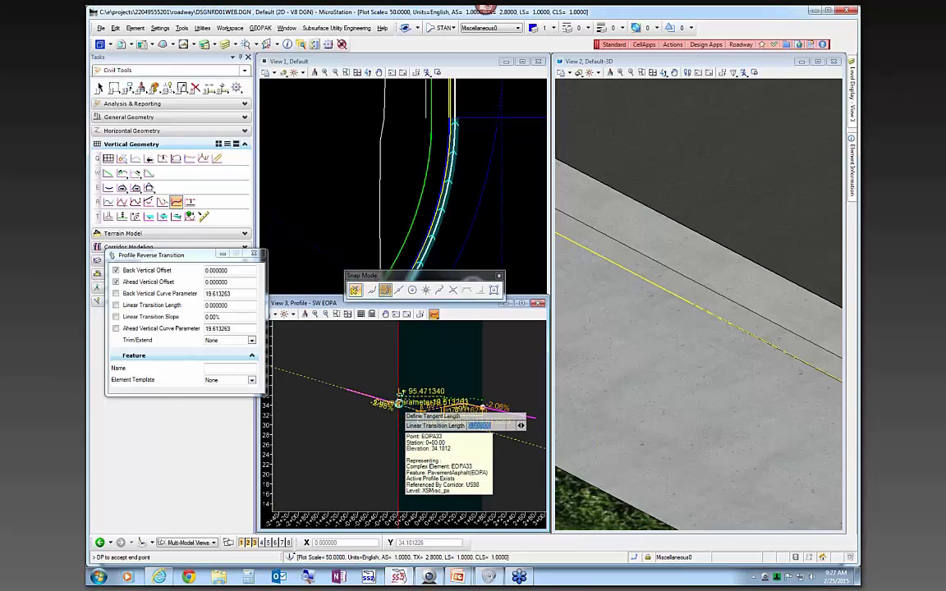
{"action": "left_click", "coordinate": [409, 365]}
{"action": "left_click", "coordinate": [409, 363]}
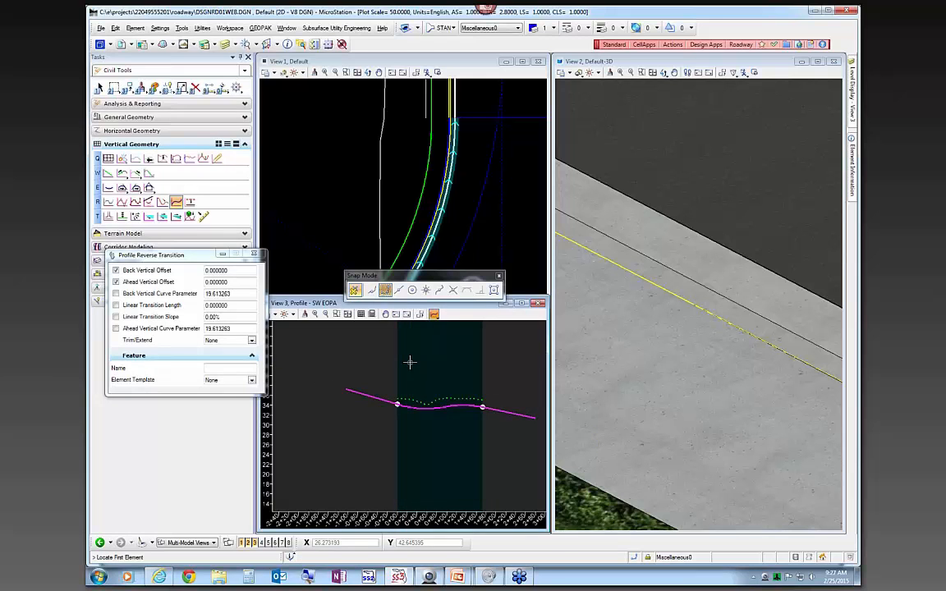
{"action": "right_click", "coordinate": [410, 363]}
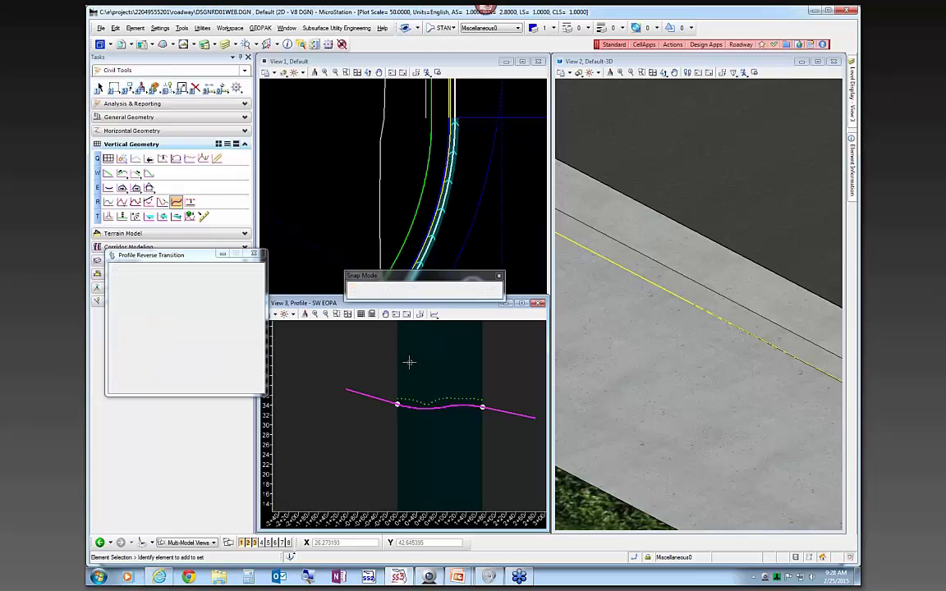
Step: Set the reverse transition curve as the active profile of the SW curb return
{"action": "left_click", "coordinate": [421, 406]}
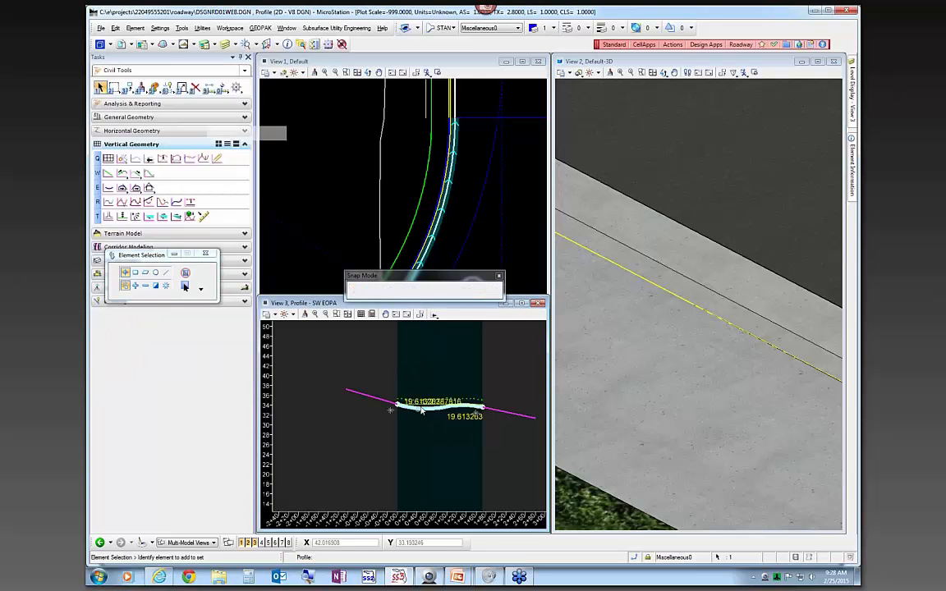
{"action": "mouse_move", "coordinate": [423, 406]}
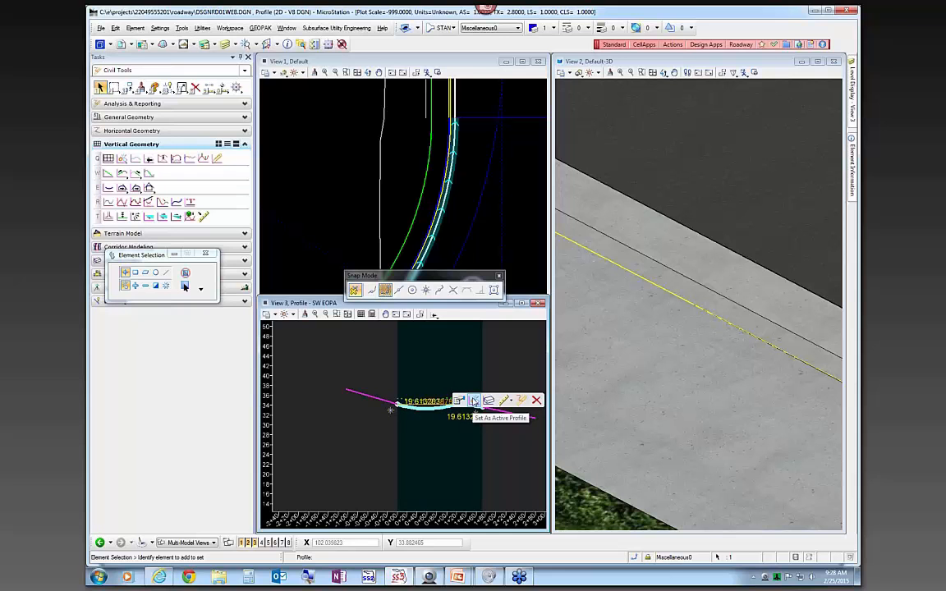
{"action": "left_click", "coordinate": [473, 400]}
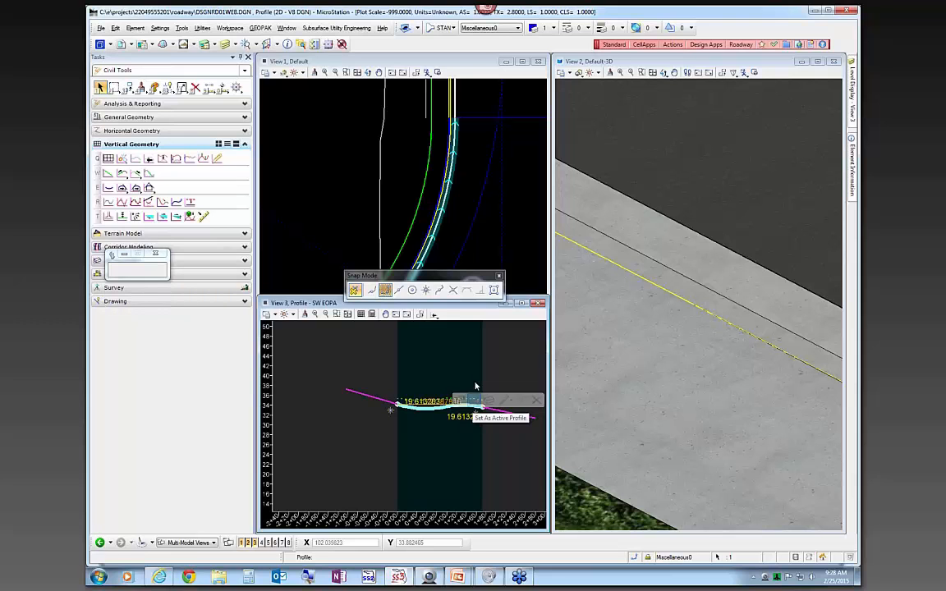
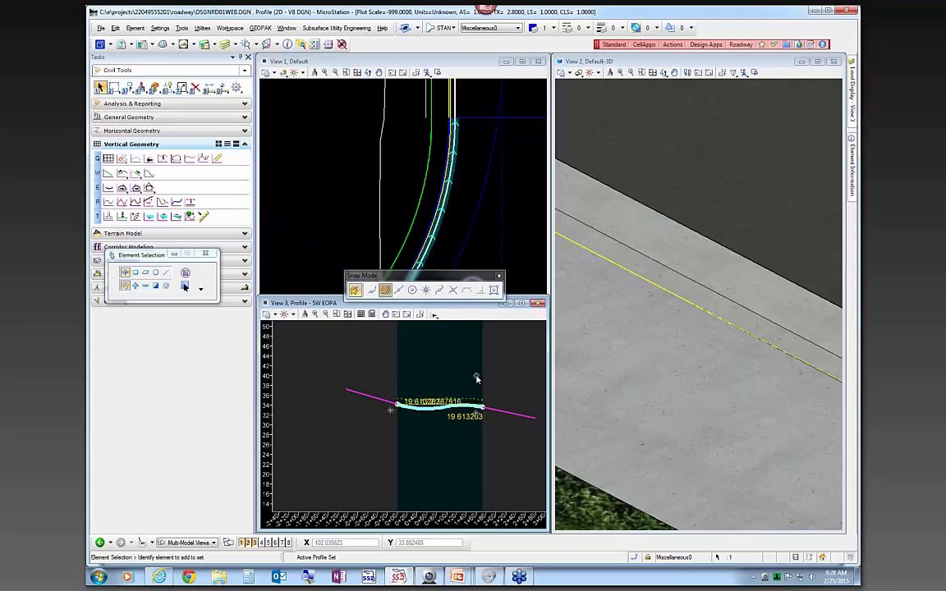
Step: Check the SW EOPA curb return in plan and examine its line between the two roadways in the 3D model
{"action": "left_click", "coordinate": [430, 251]}
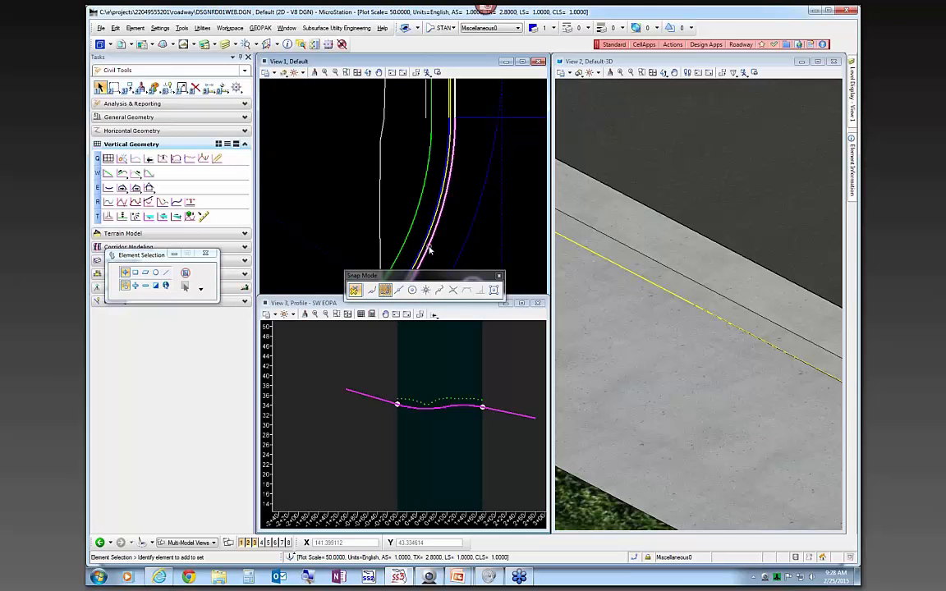
{"action": "mouse_move", "coordinate": [435, 250]}
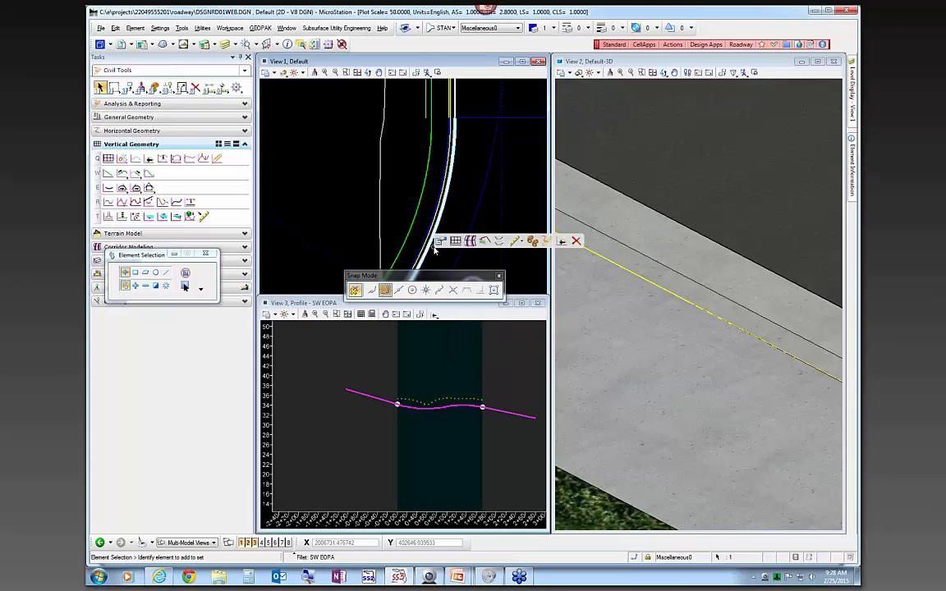
{"action": "left_click", "coordinate": [392, 229]}
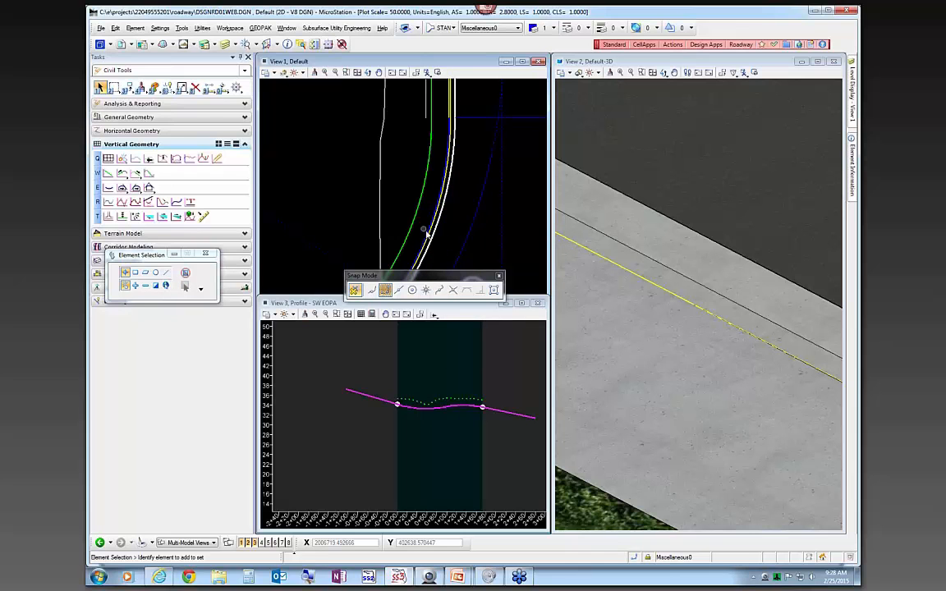
{"action": "mouse_move", "coordinate": [434, 236]}
{"action": "scroll", "coordinate": [702, 249], "scroll_direction": "down", "scroll_amount": 5}
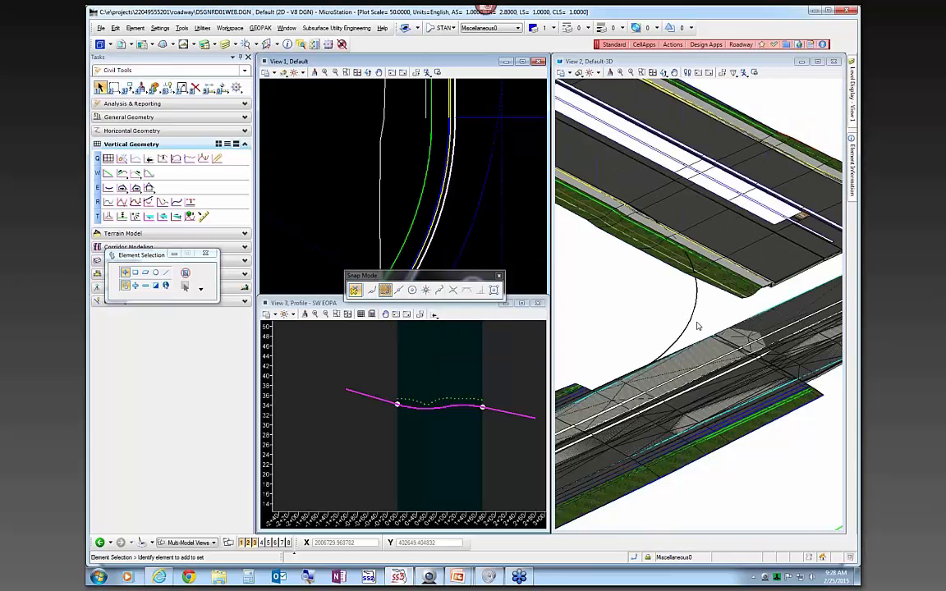
{"action": "left_click", "coordinate": [697, 326]}
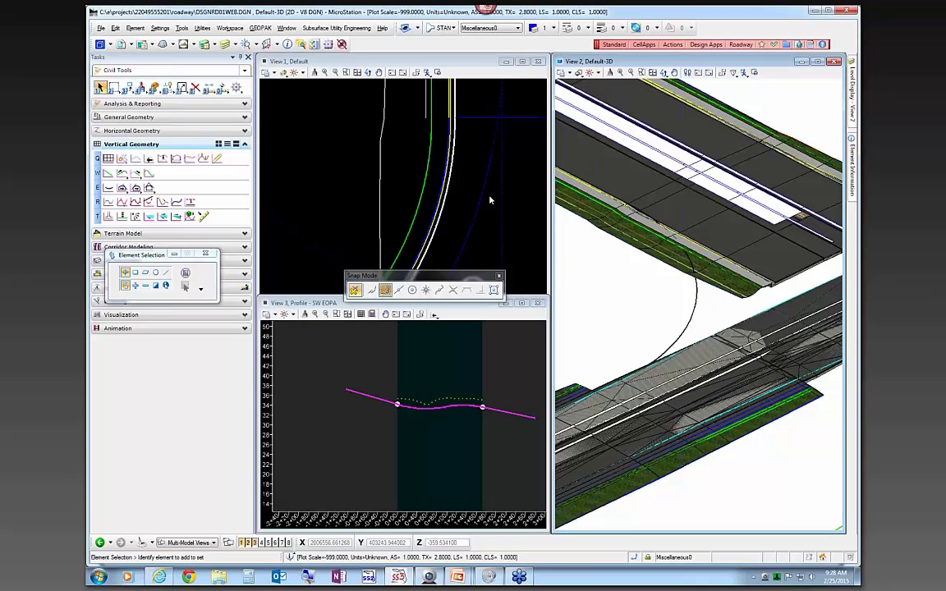
{"action": "left_click", "coordinate": [440, 175]}
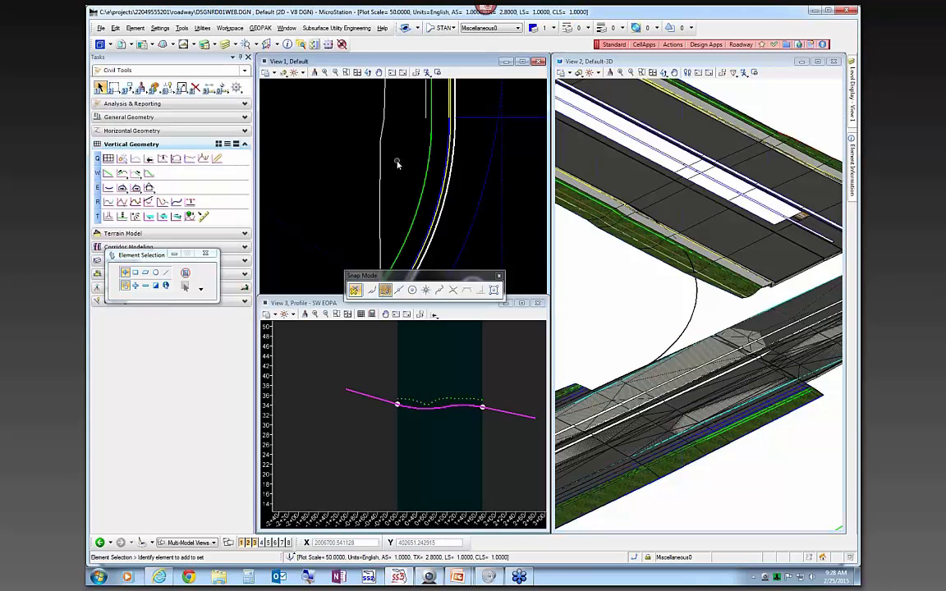
Step: Open the profile model of the EOPA16 curb return, on the opposite side of SR61 from SW EOPA, in View 3
{"action": "scroll", "coordinate": [396, 164], "scroll_direction": "down", "scroll_amount": 3}
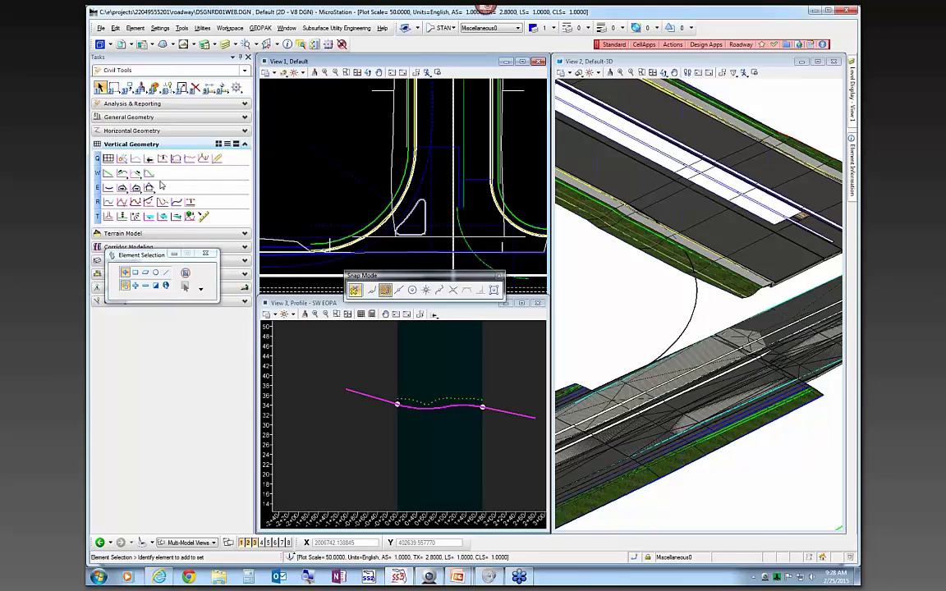
{"action": "mouse_move", "coordinate": [403, 207]}
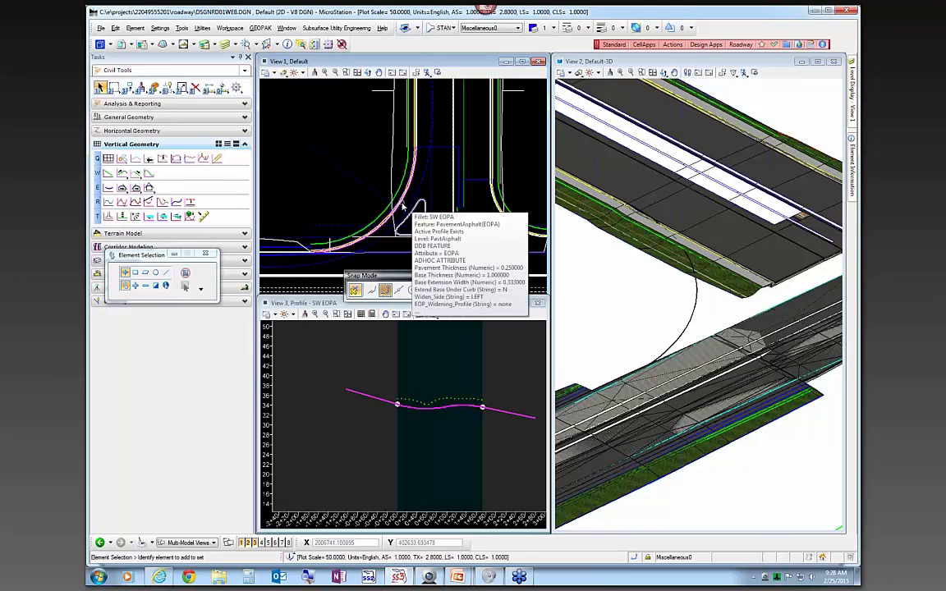
{"action": "scroll", "coordinate": [403, 207], "scroll_direction": "up", "scroll_amount": 1}
{"action": "scroll", "coordinate": [400, 211], "scroll_direction": "up", "scroll_amount": 2}
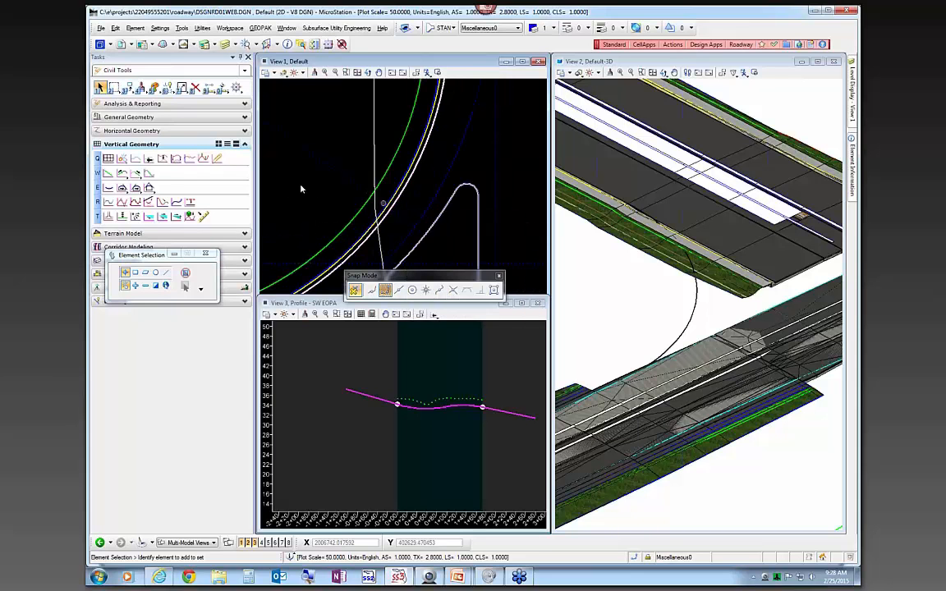
{"action": "scroll", "coordinate": [299, 188], "scroll_direction": "down", "scroll_amount": 3}
{"action": "scroll", "coordinate": [378, 199], "scroll_direction": "up", "scroll_amount": 2}
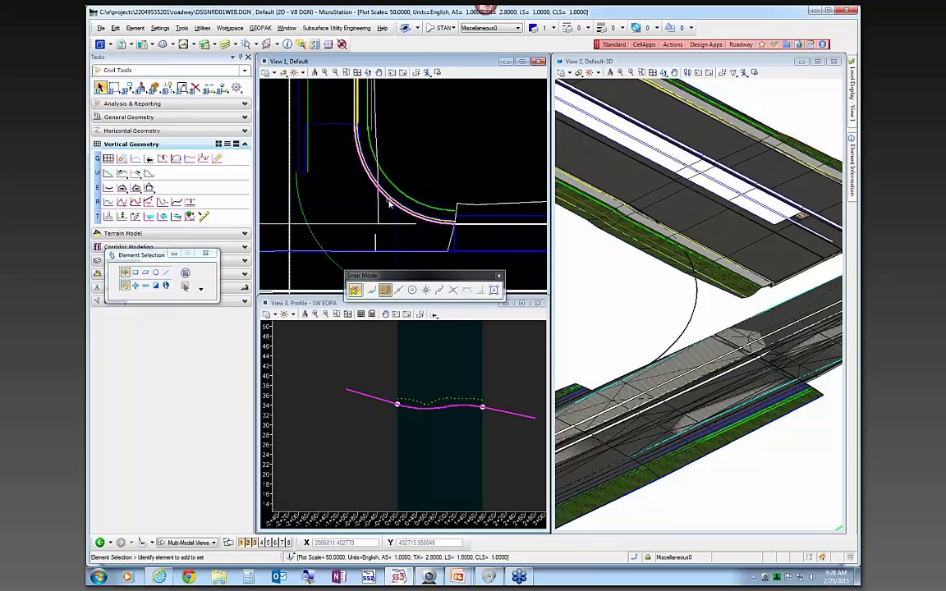
{"action": "left_click", "coordinate": [396, 207]}
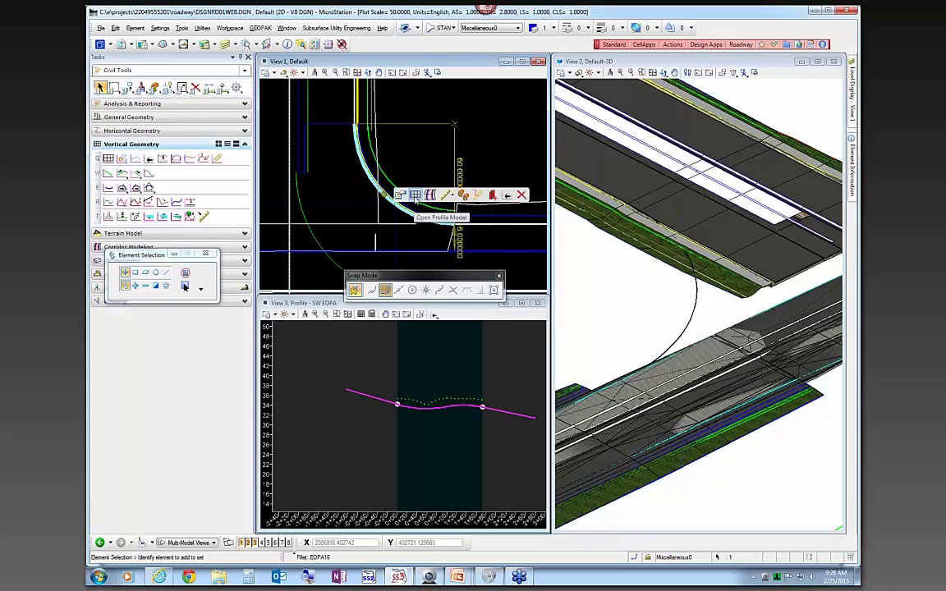
{"action": "left_click", "coordinate": [414, 195]}
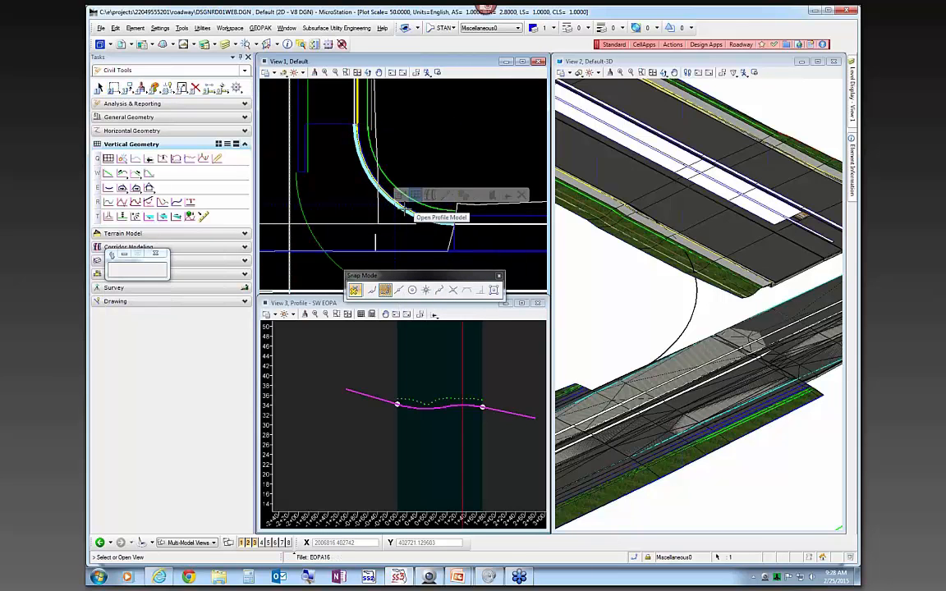
{"action": "left_click", "coordinate": [367, 375]}
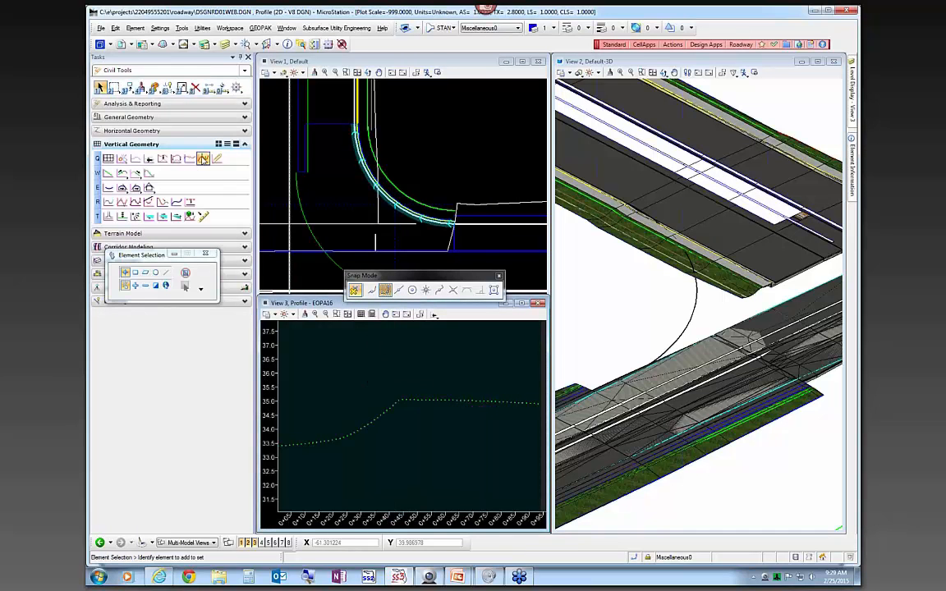
Step: Show the points where the SR61 edge RT_PVT_EOP_OUT1 and the US98 edge EOPA17 intersect the EOPA16 curb return in its profile
{"action": "left_click", "coordinate": [203, 159]}
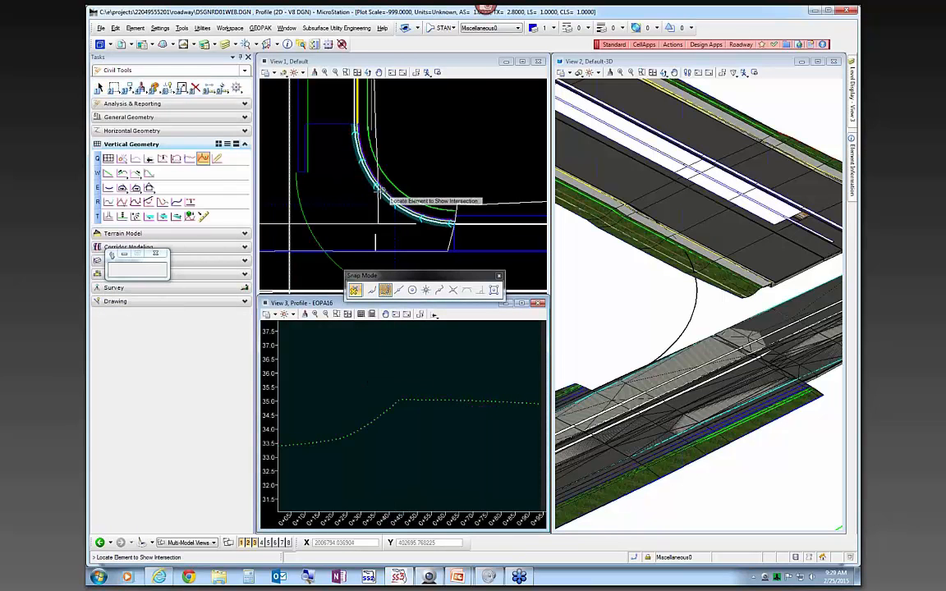
{"action": "mouse_move", "coordinate": [383, 197]}
{"action": "left_click", "coordinate": [336, 178]}
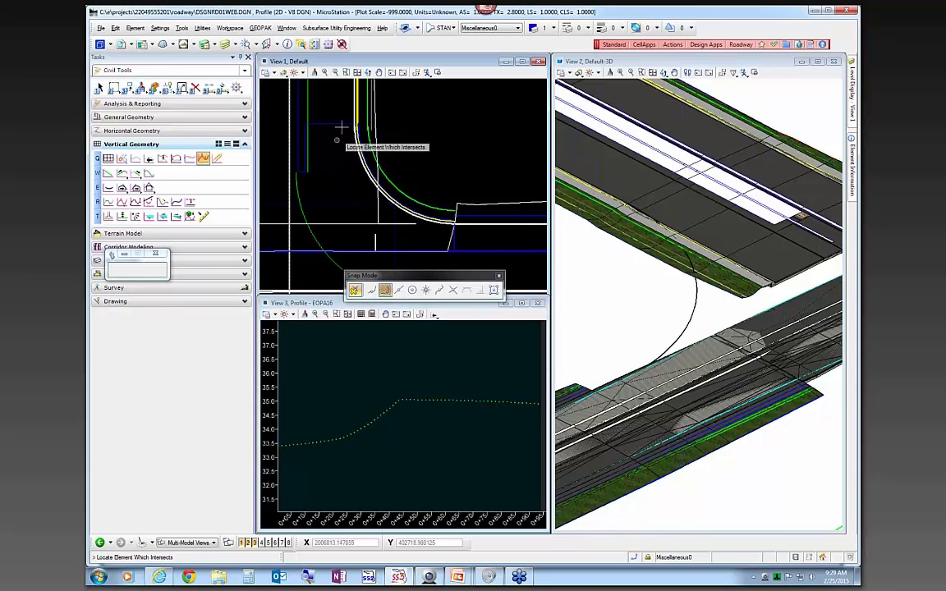
{"action": "mouse_move", "coordinate": [351, 104]}
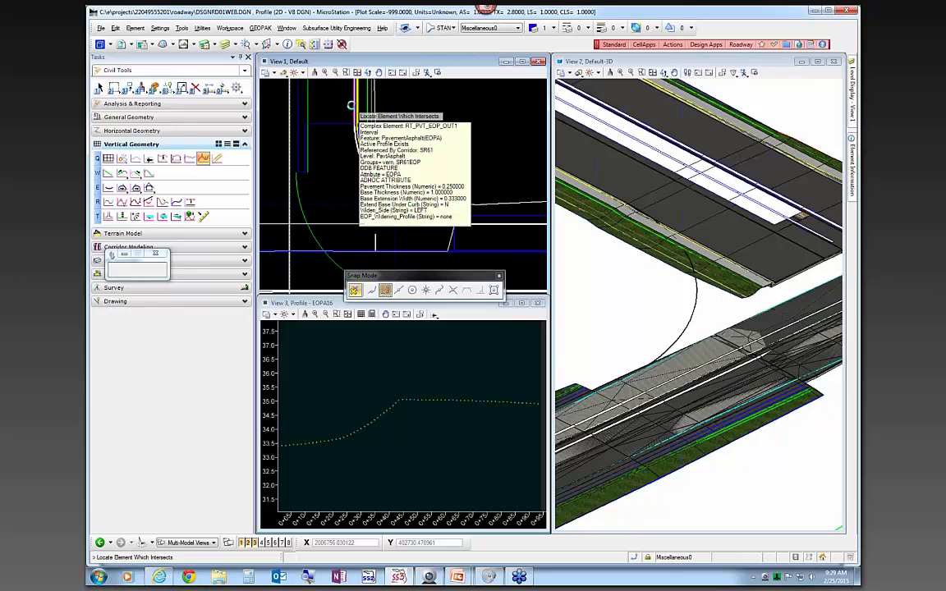
{"action": "left_click", "coordinate": [350, 104]}
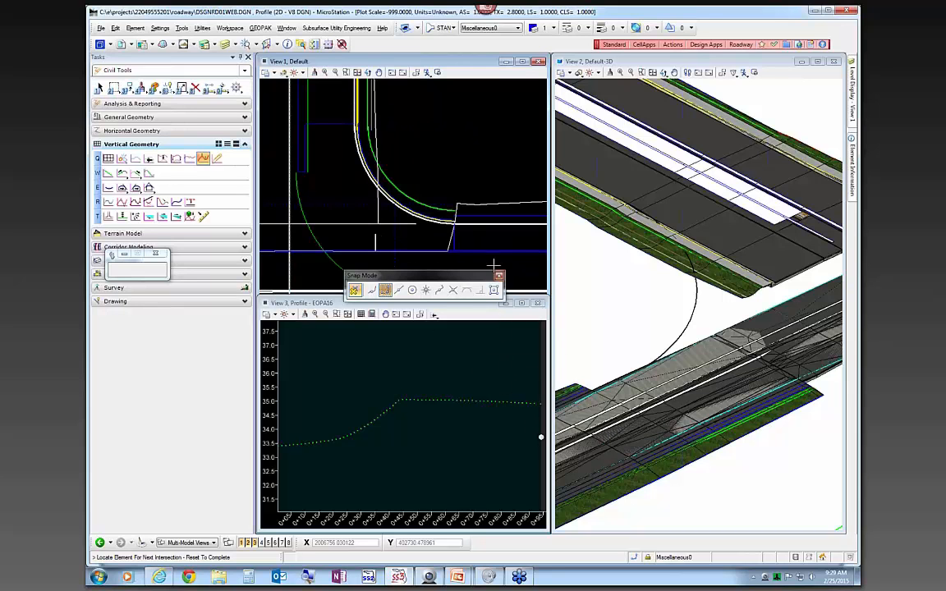
{"action": "left_click", "coordinate": [493, 223]}
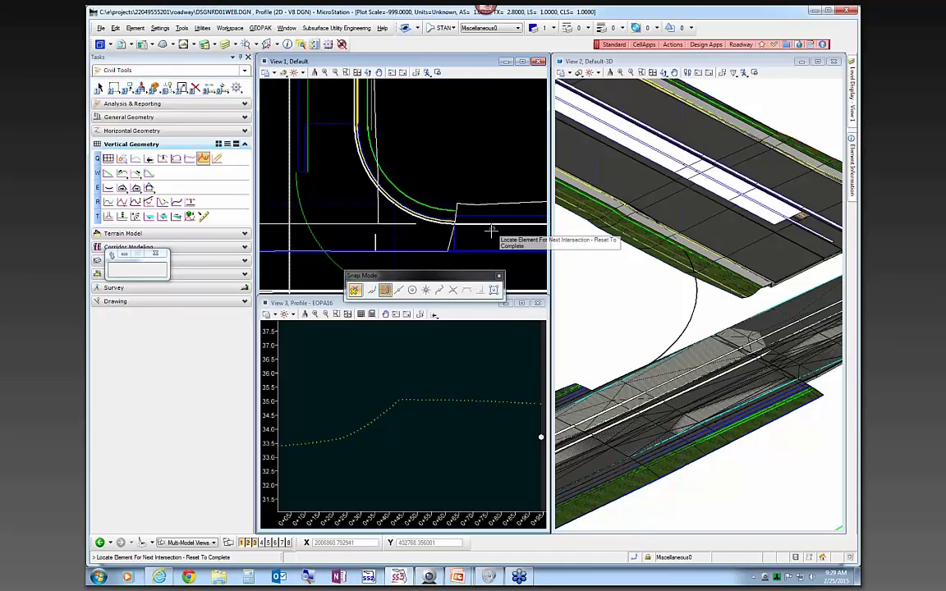
{"action": "right_click", "coordinate": [435, 420]}
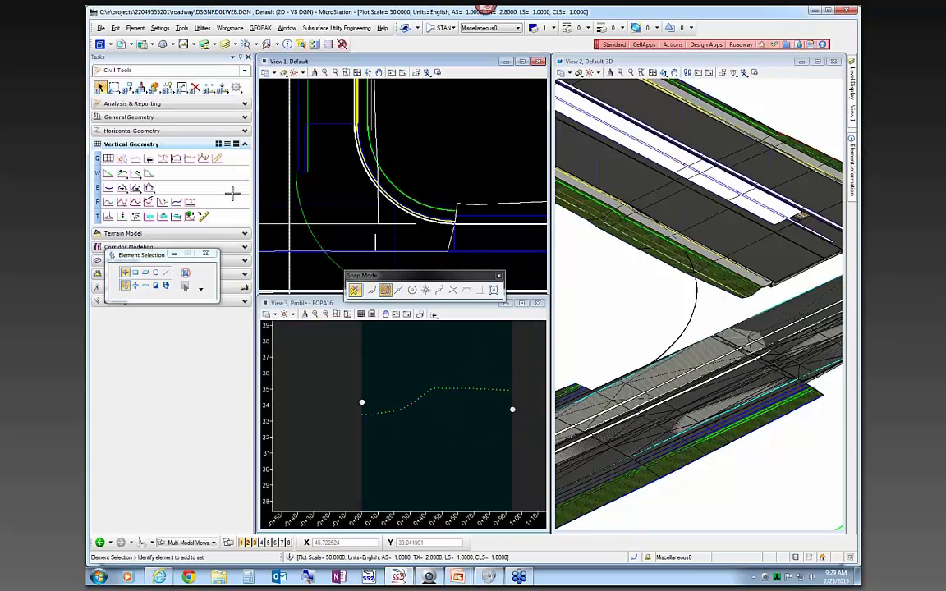
Step: Project the profiles of the US98 edge EOPA17 and the SR61 edge RT_PVT_EOP_OUT1 onto the EOPA16 curb return
{"action": "left_click", "coordinate": [162, 158]}
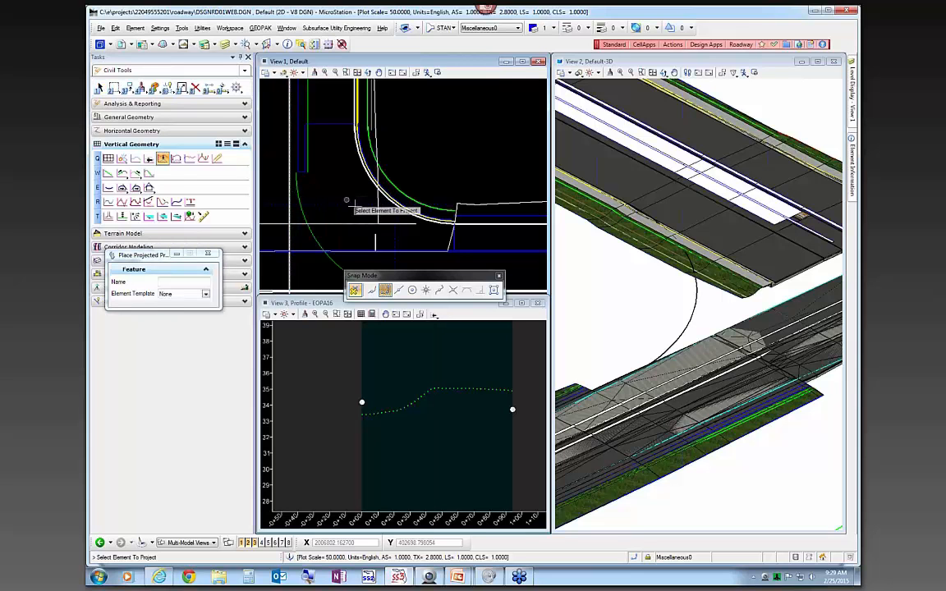
{"action": "left_click", "coordinate": [452, 223]}
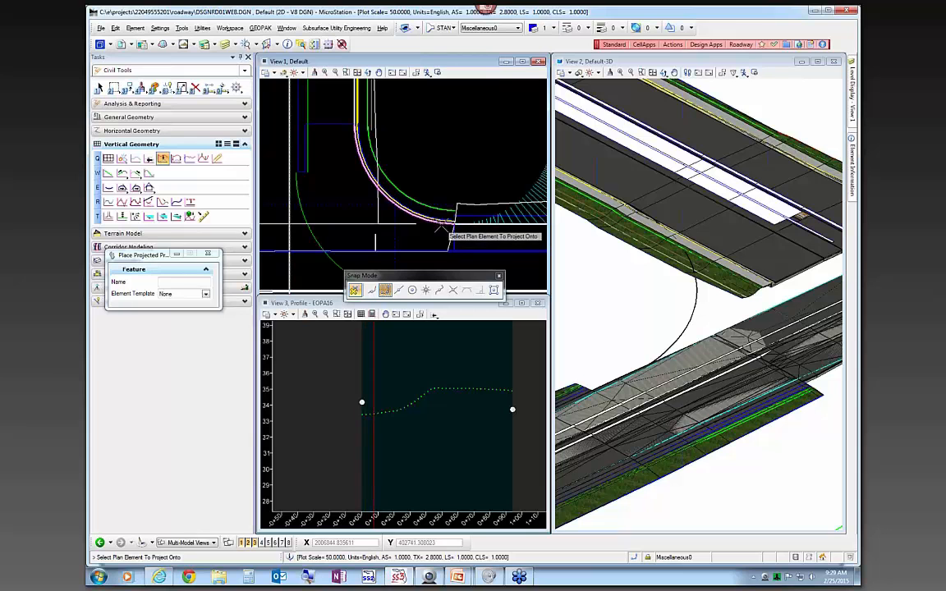
{"action": "left_click", "coordinate": [435, 228]}
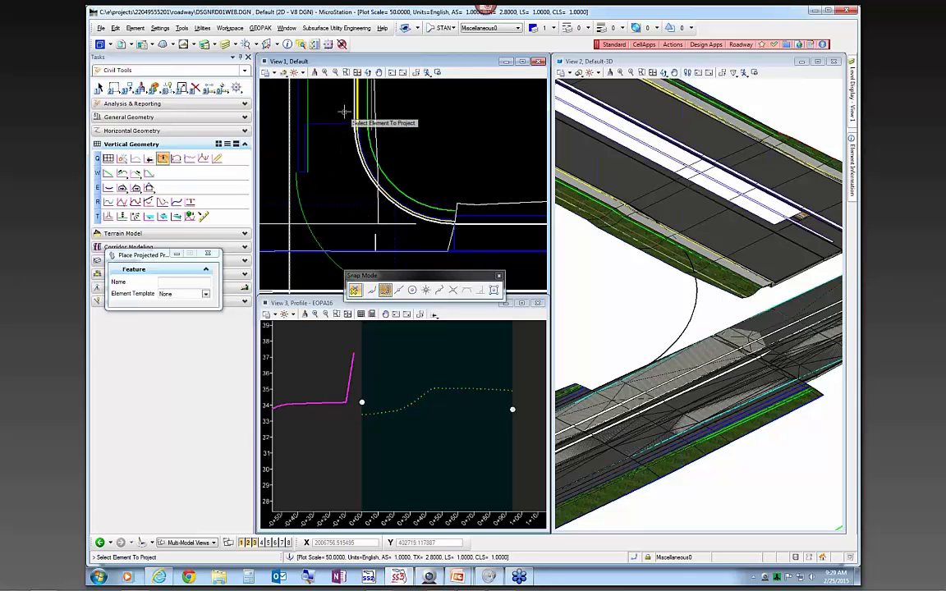
{"action": "left_click", "coordinate": [355, 113]}
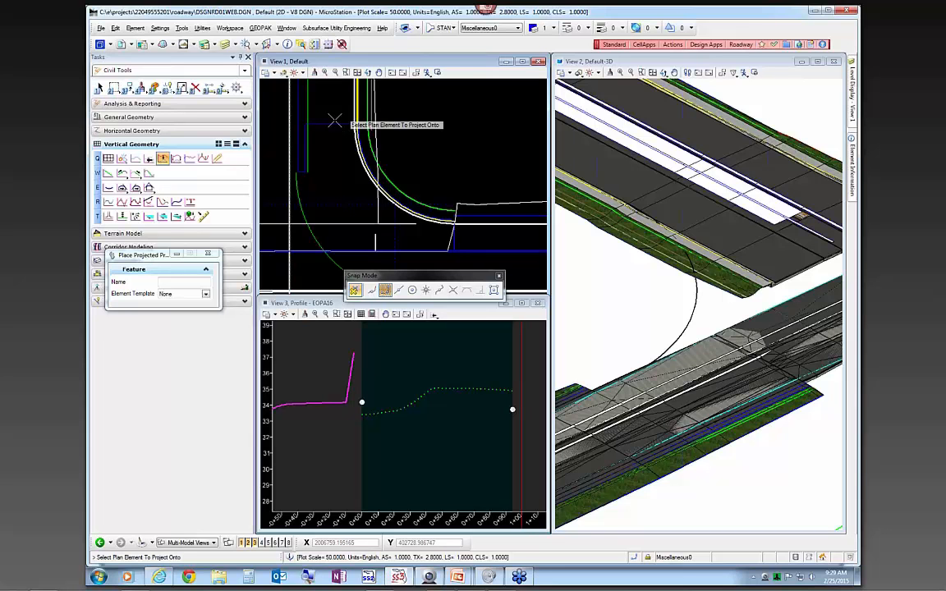
{"action": "left_click", "coordinate": [361, 163]}
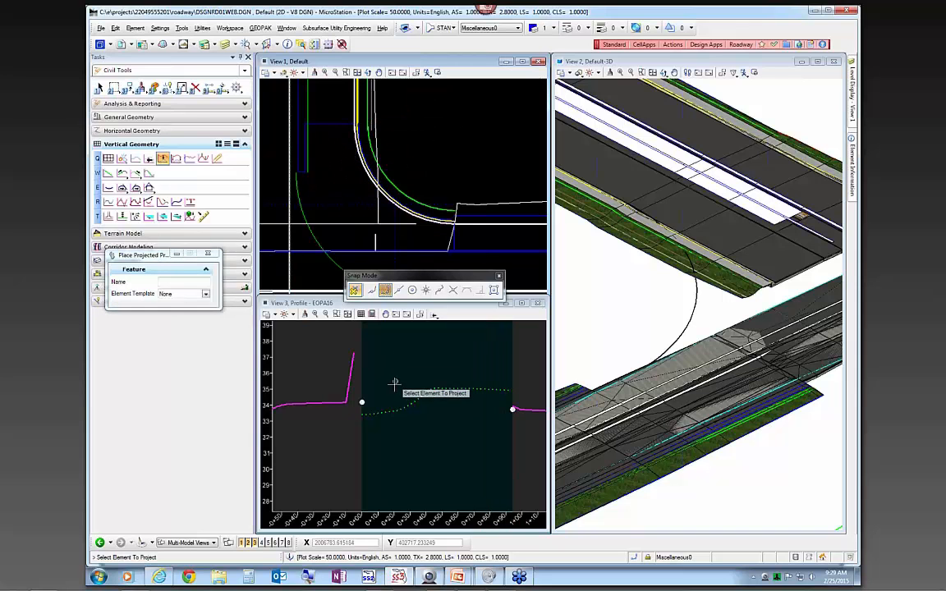
{"action": "scroll", "coordinate": [392, 387], "scroll_direction": "down", "scroll_amount": 1}
{"action": "scroll", "coordinate": [406, 396], "scroll_direction": "up", "scroll_amount": 1}
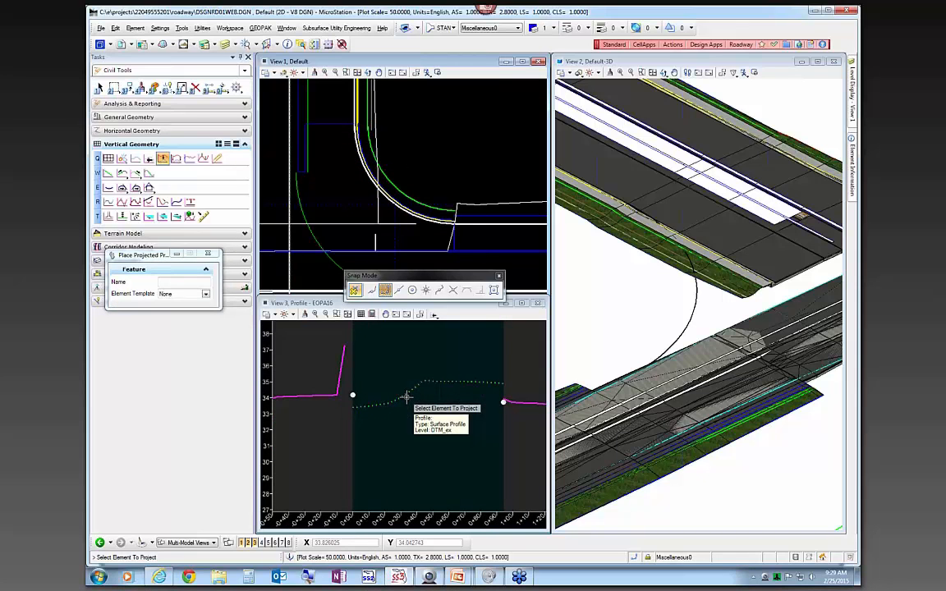
{"action": "key", "text": "Escape"}
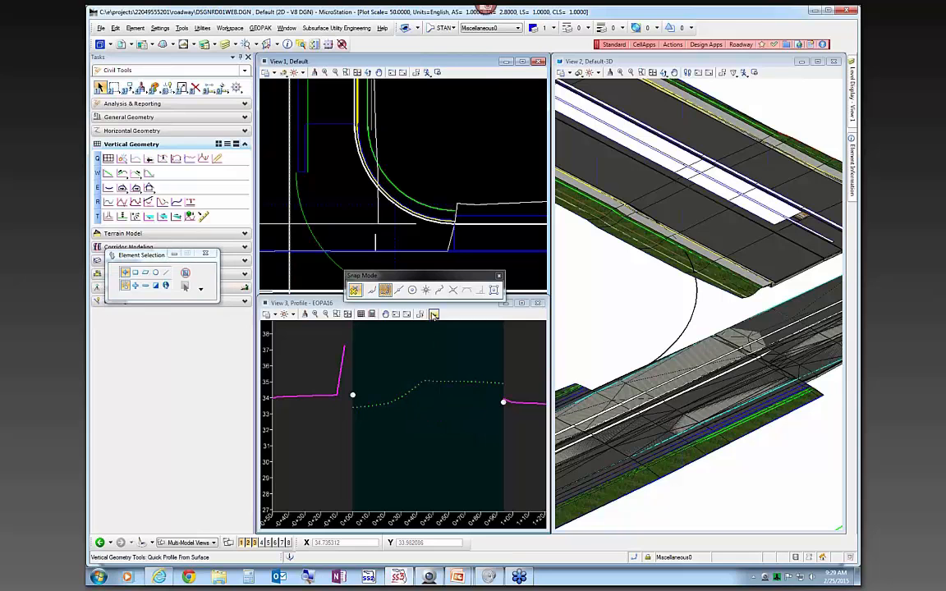
Step: Draw profile lines between points along both projected profiles, about 33 ft leading to the EOPA17 point and about 40 ft at the RT_PVT_EOP_OUT1 point
{"action": "key", "text": "q"}
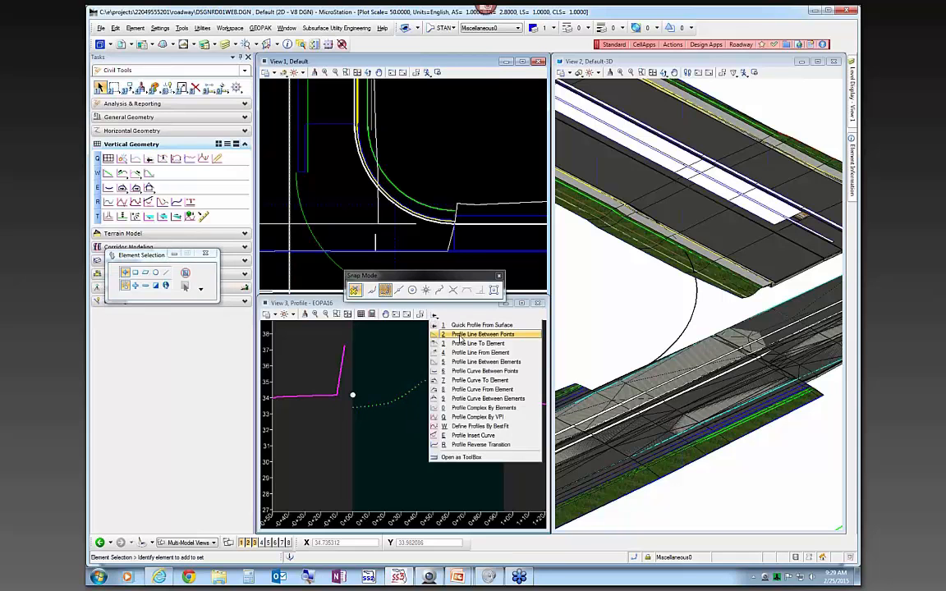
{"action": "left_click", "coordinate": [463, 334]}
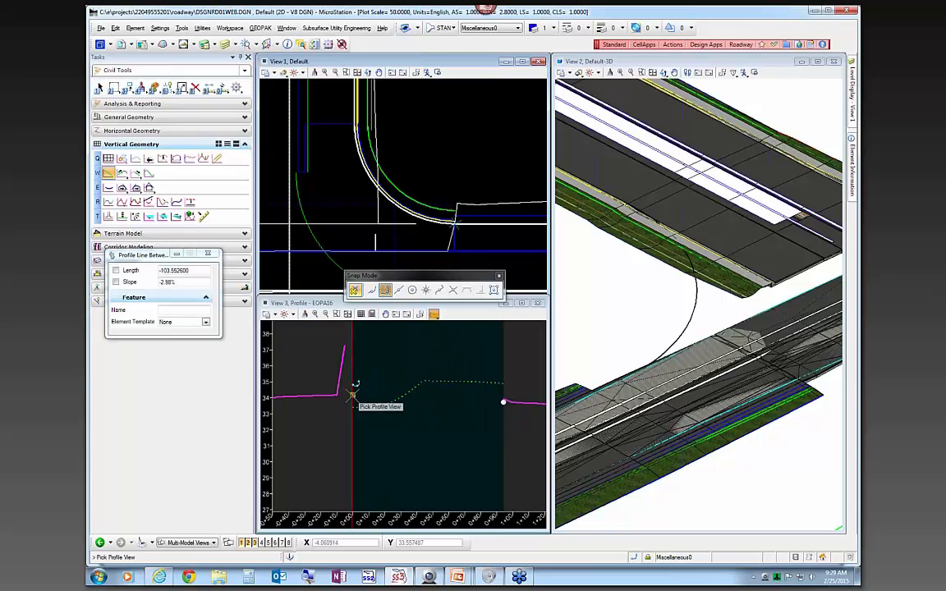
{"action": "left_click", "coordinate": [353, 395]}
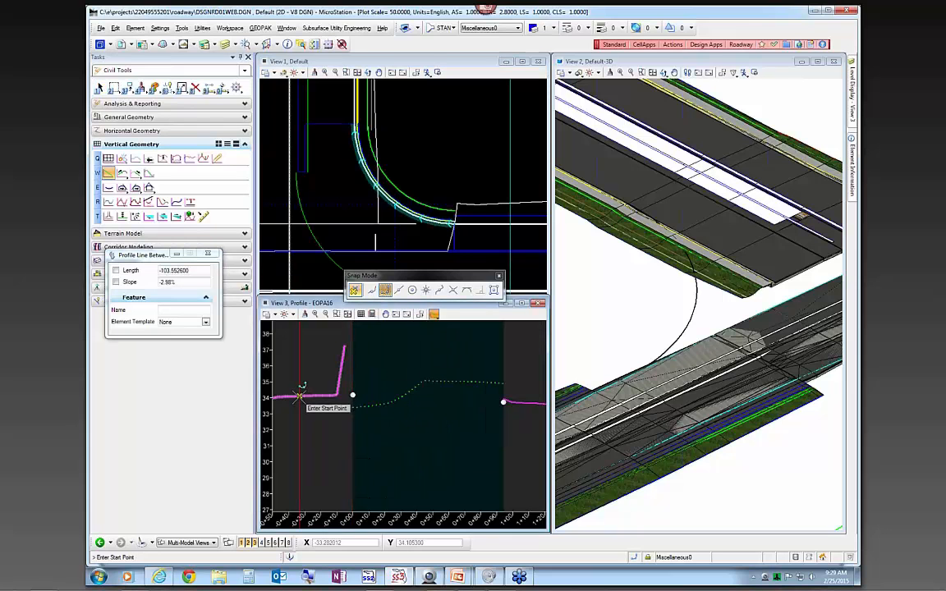
{"action": "left_click", "coordinate": [299, 397]}
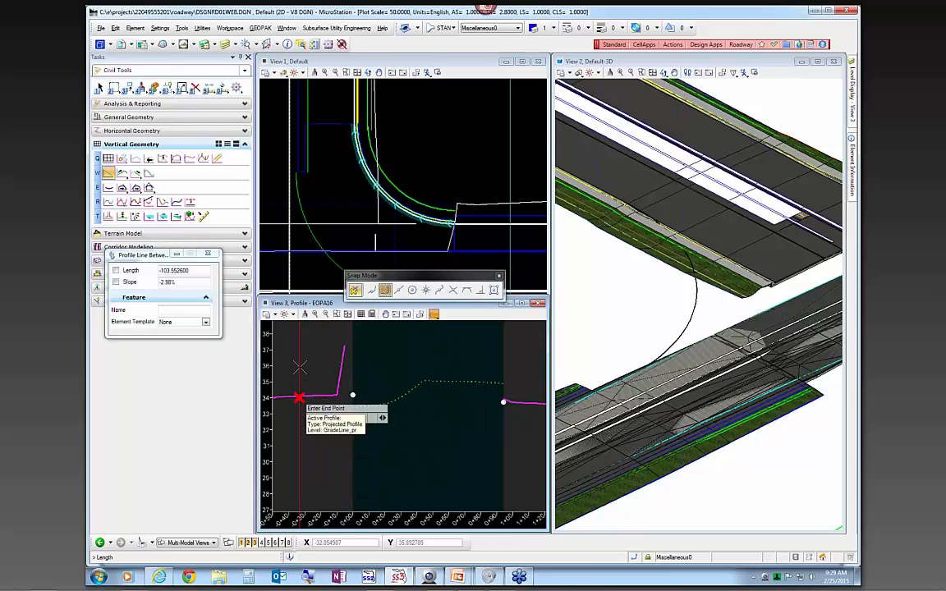
{"action": "left_click", "coordinate": [354, 393]}
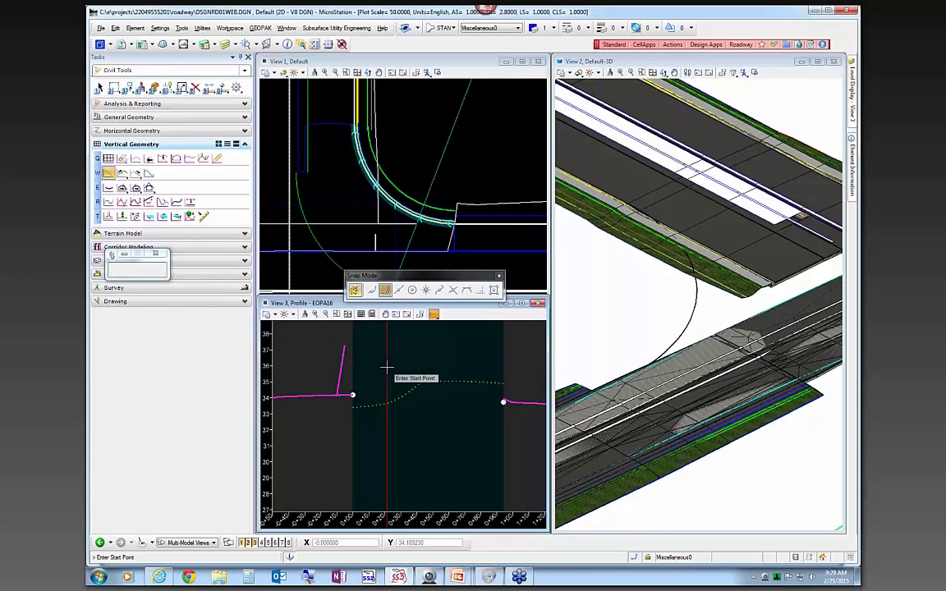
{"action": "left_click", "coordinate": [503, 401]}
{"action": "scroll", "coordinate": [359, 400], "scroll_direction": "down", "scroll_amount": 2}
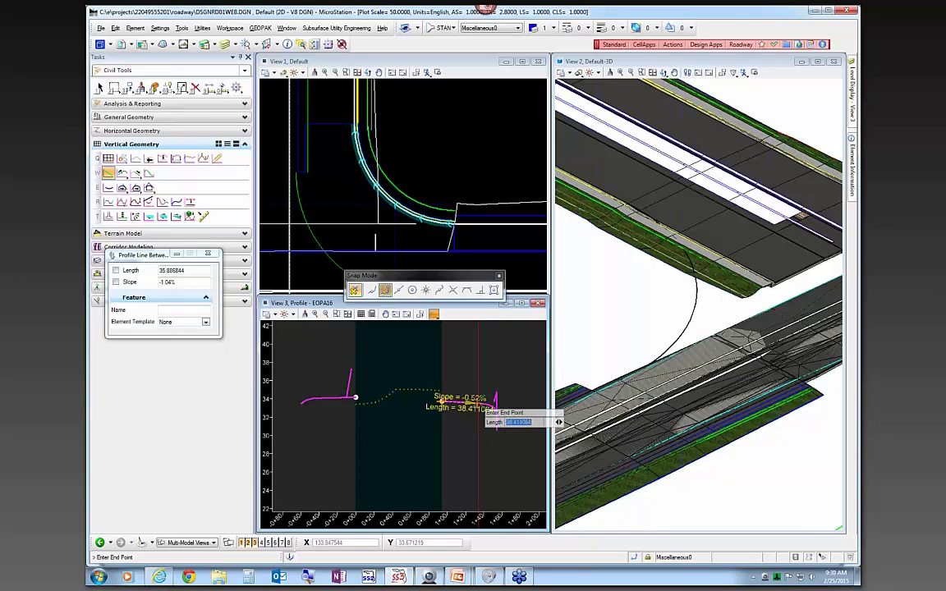
{"action": "left_click", "coordinate": [442, 401]}
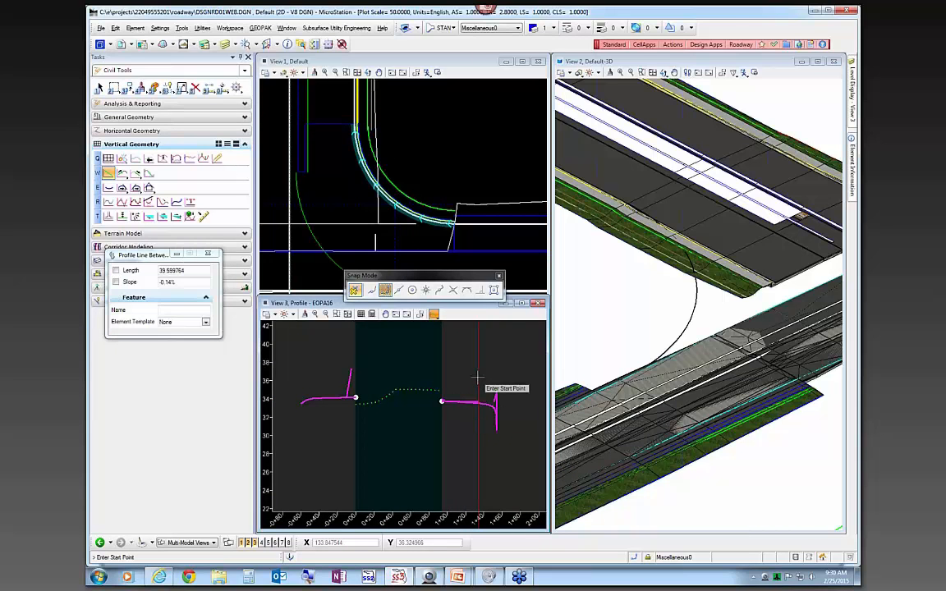
{"action": "key", "text": "Escape"}
Step: Delete both projected profiles from the EOPA16 profile view, keeping the two drawn tangent lines and the intersection points
{"action": "left_click", "coordinate": [495, 411]}
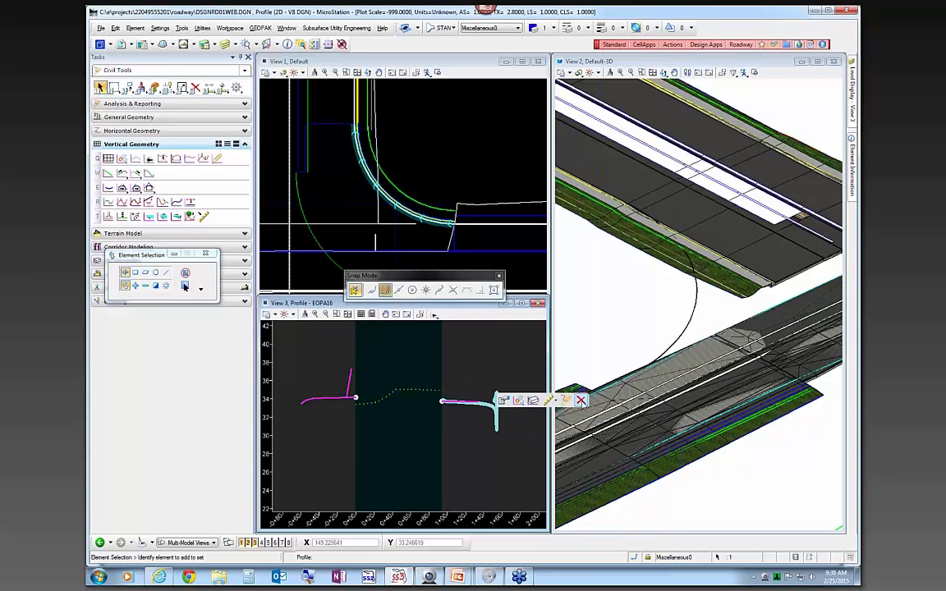
{"action": "left_click", "coordinate": [310, 401]}
{"action": "mouse_move", "coordinate": [315, 399]}
{"action": "left_click", "coordinate": [388, 392]}
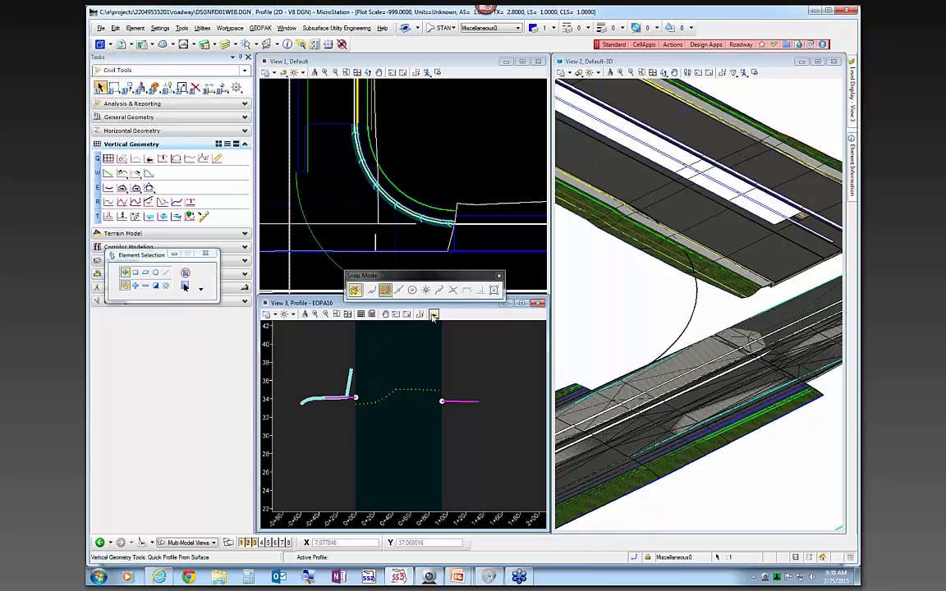
{"action": "mouse_move", "coordinate": [349, 386]}
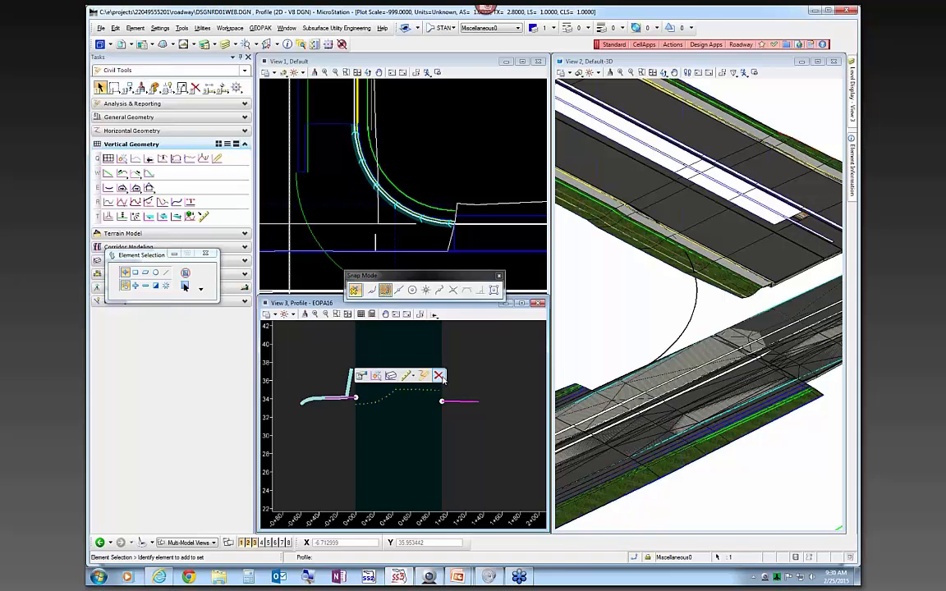
Step: Create a profile reverse transition with zero vertical offsets between the two tangent lines, running from the RT_PVT_EOP_OUT1 point to the EOPA17 point
{"action": "left_click", "coordinate": [434, 315]}
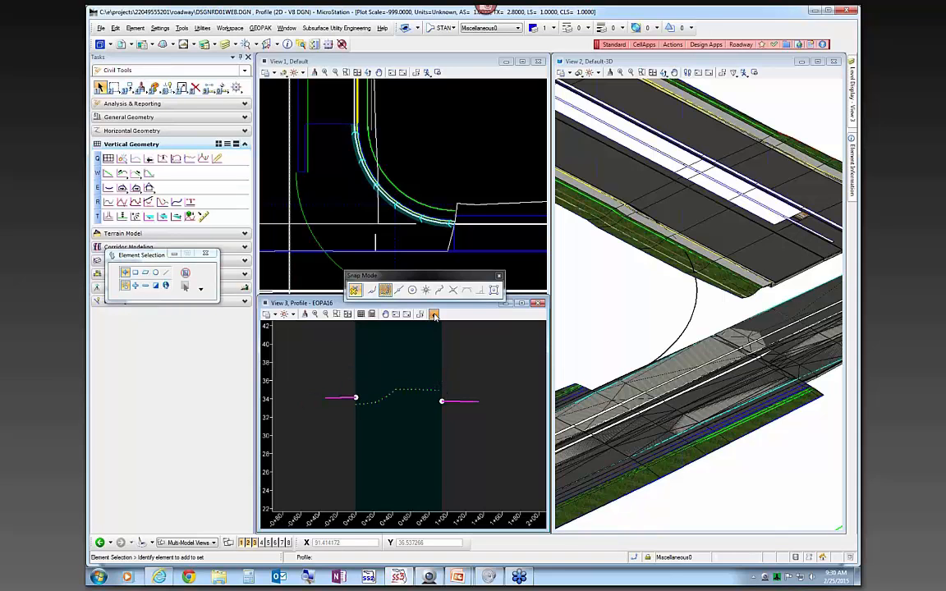
{"action": "left_click", "coordinate": [481, 445]}
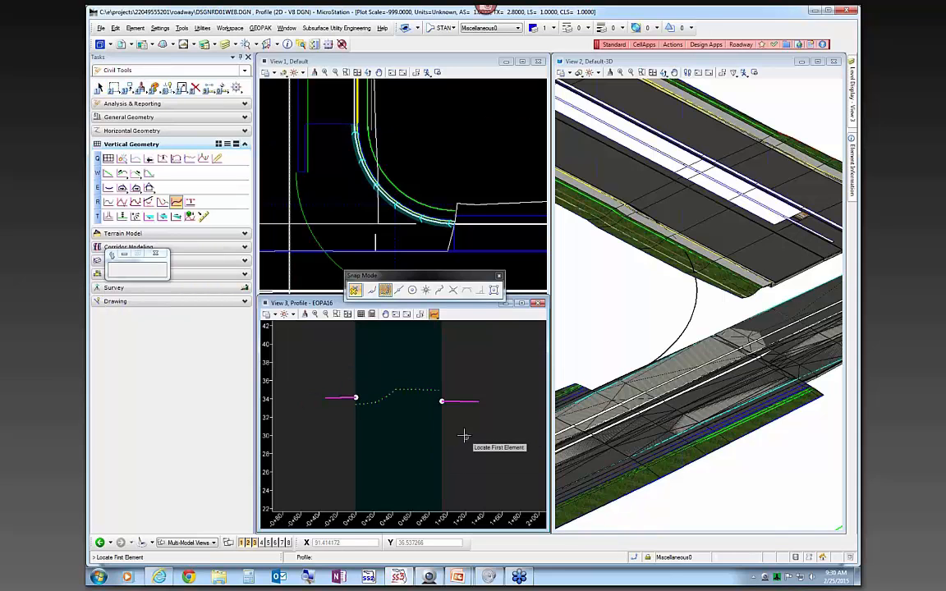
{"action": "left_click", "coordinate": [457, 402]}
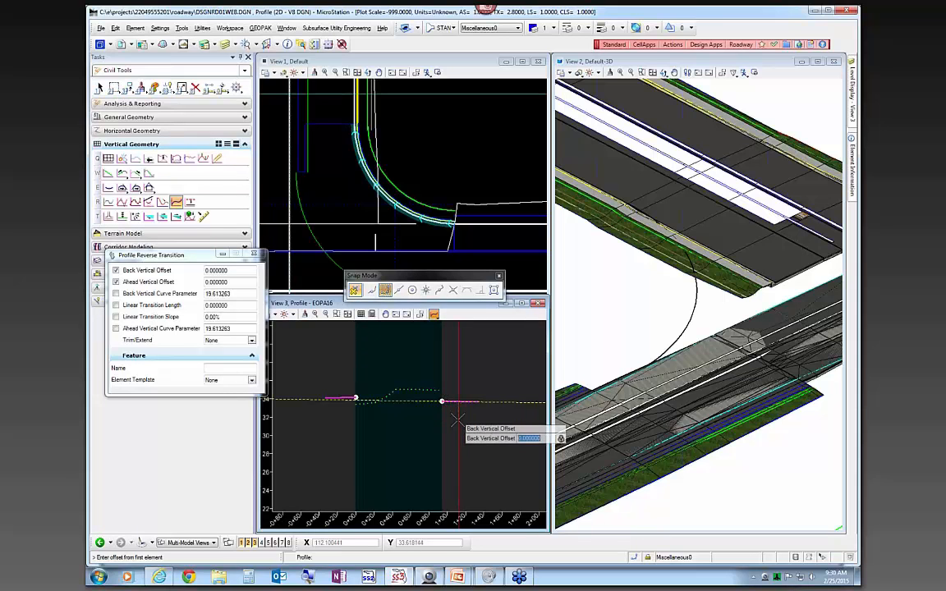
{"action": "left_click", "coordinate": [335, 398]}
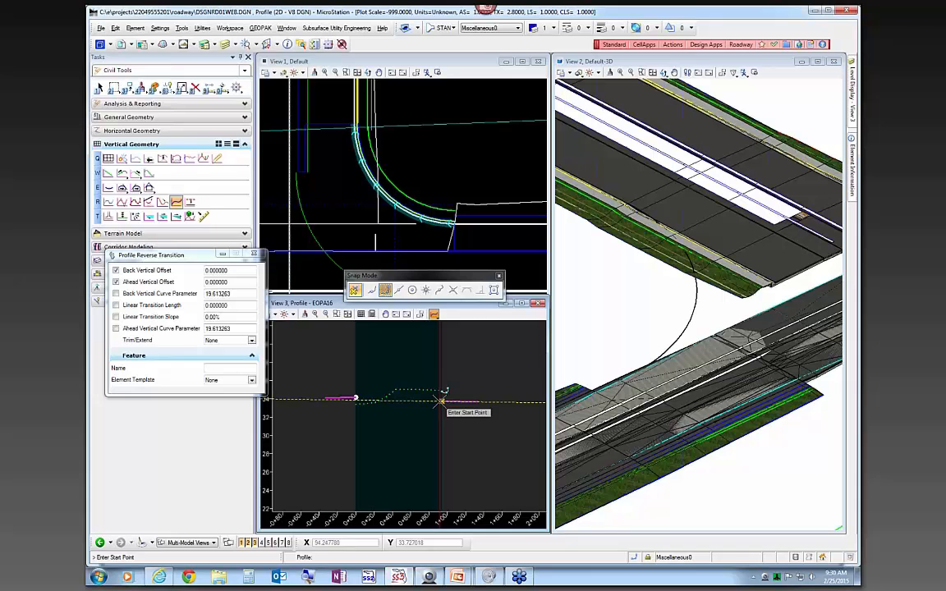
{"action": "left_click", "coordinate": [360, 391]}
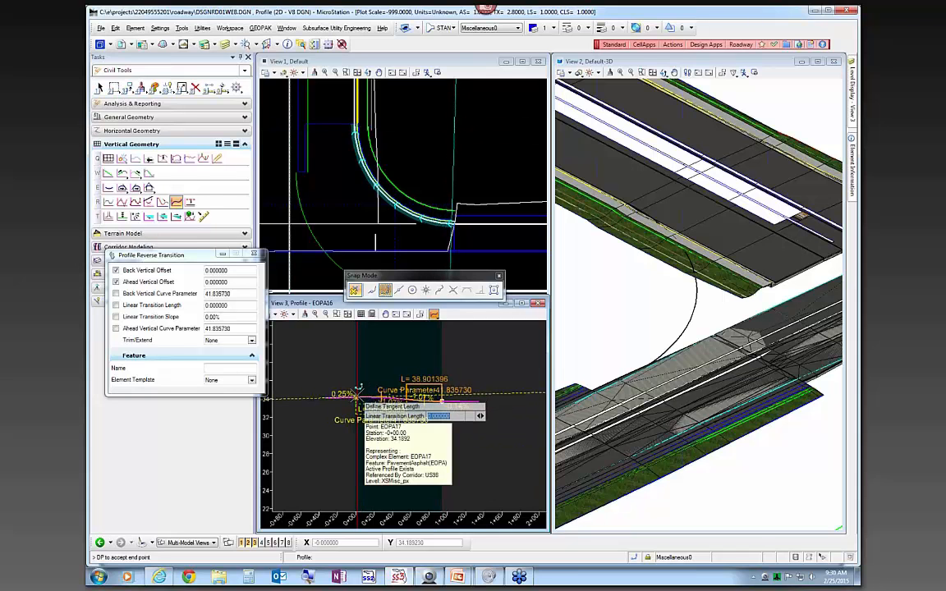
{"action": "left_click", "coordinate": [359, 388]}
Step: Set the reverse transition as the active profile of EOPA16 and check the curb return in the 3D model
{"action": "left_click", "coordinate": [380, 361]}
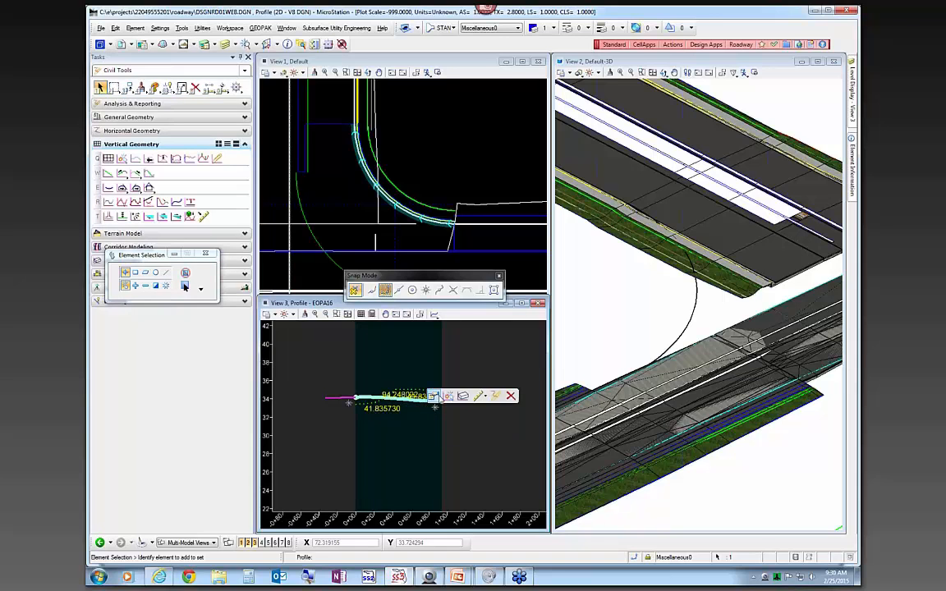
{"action": "left_click", "coordinate": [447, 397]}
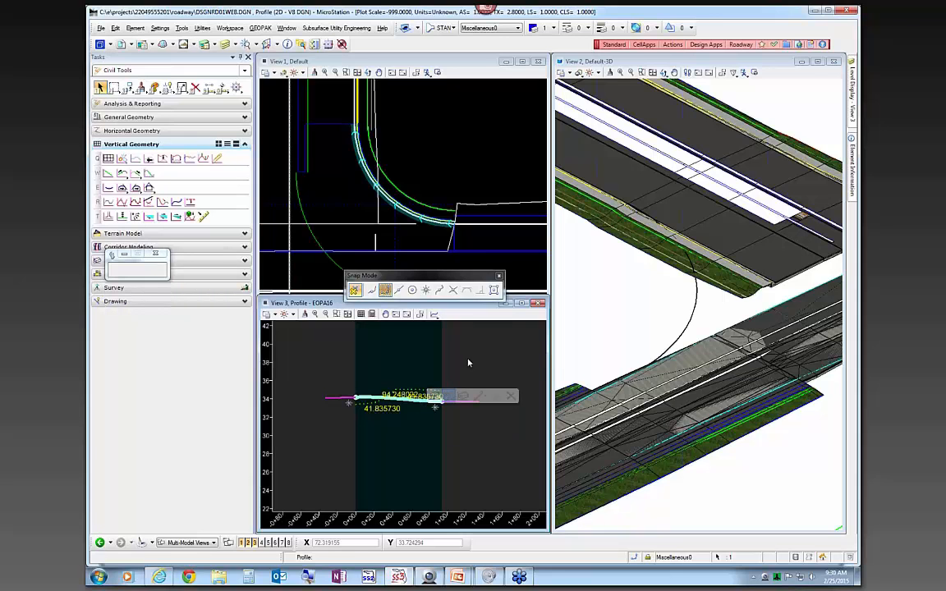
{"action": "left_click", "coordinate": [468, 362]}
{"action": "scroll", "coordinate": [416, 389], "scroll_direction": "down", "scroll_amount": 2}
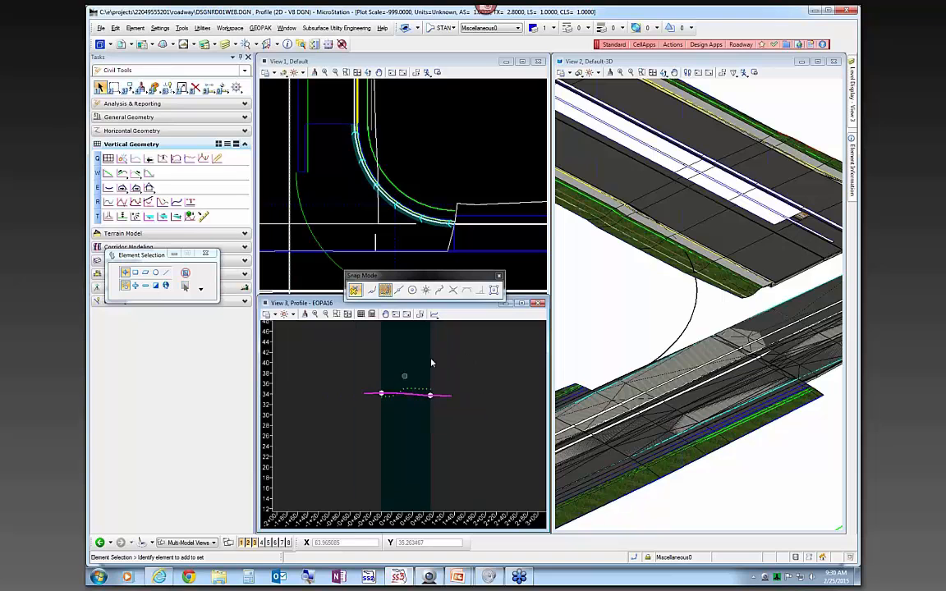
{"action": "scroll", "coordinate": [565, 299], "scroll_direction": "down", "scroll_amount": 2}
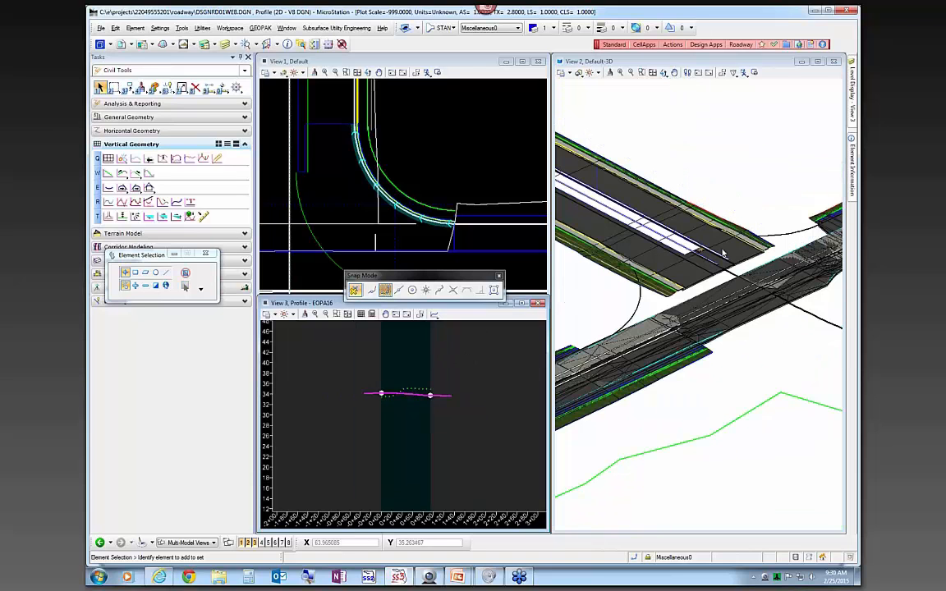
{"action": "left_click", "coordinate": [790, 238]}
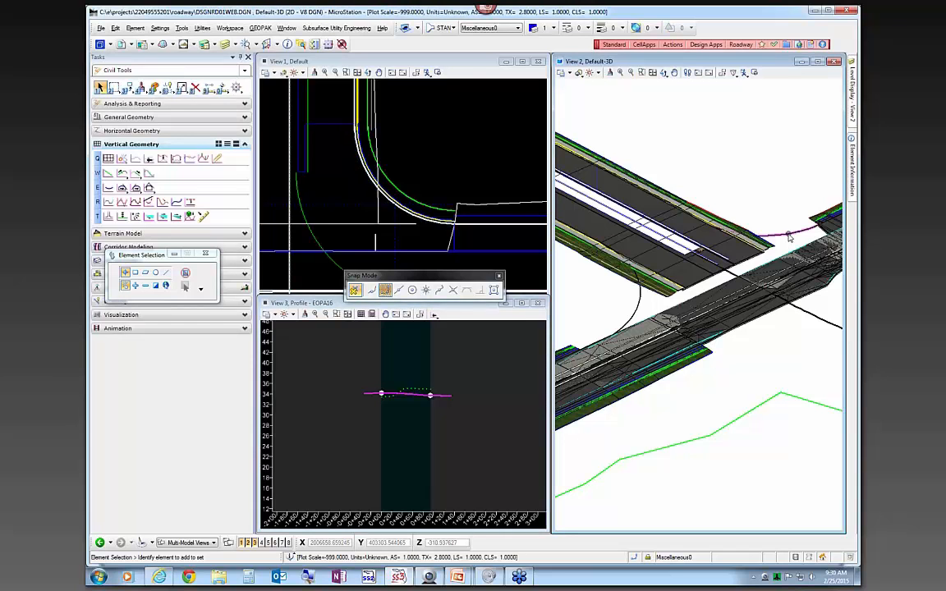
Step: Draw a straight profile line about 94 ft long from the EOPA17 point to the RT_PVT_EOP_OUT1 point
{"action": "scroll", "coordinate": [406, 428], "scroll_direction": "up", "scroll_amount": 2}
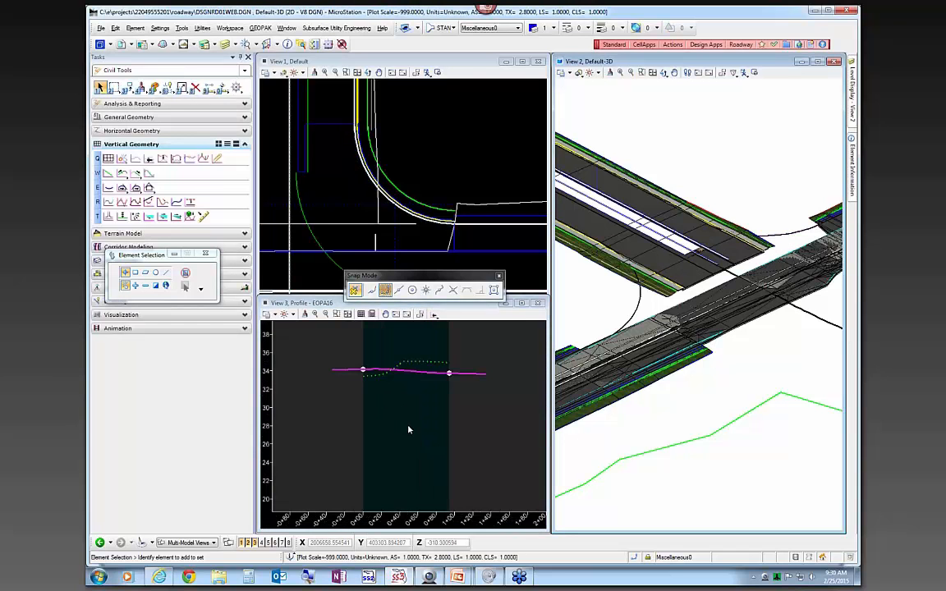
{"action": "left_click", "coordinate": [435, 315]}
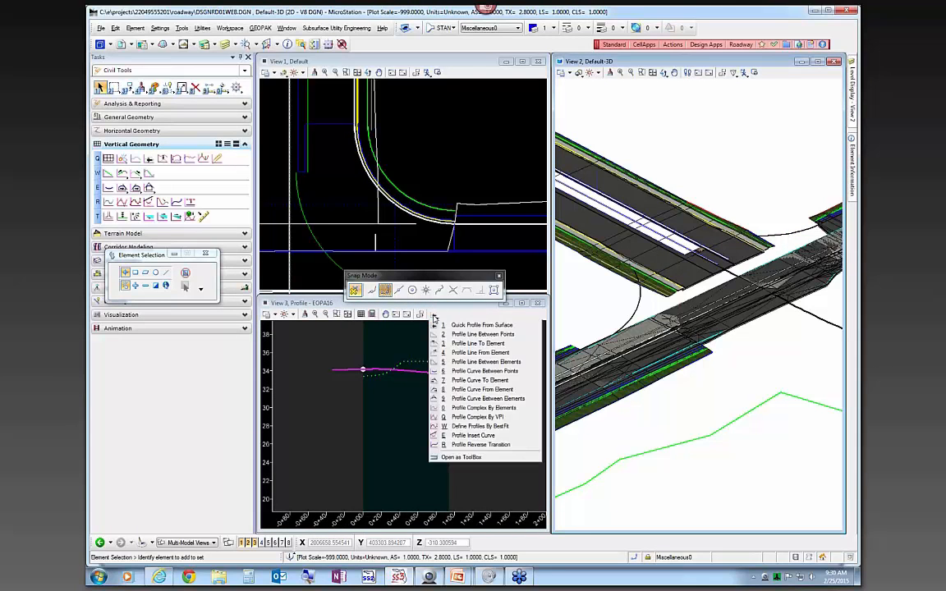
{"action": "left_click", "coordinate": [460, 334]}
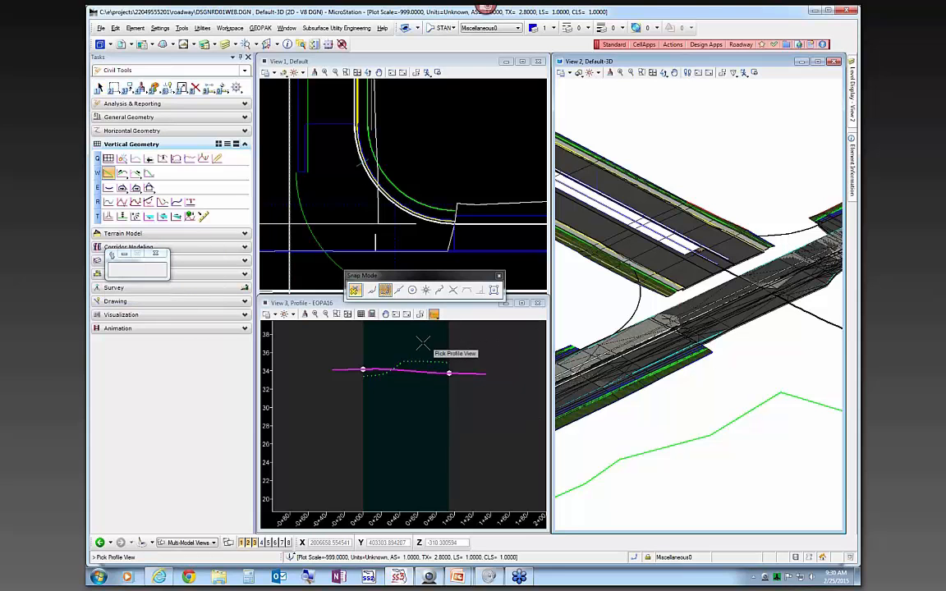
{"action": "left_click", "coordinate": [365, 367]}
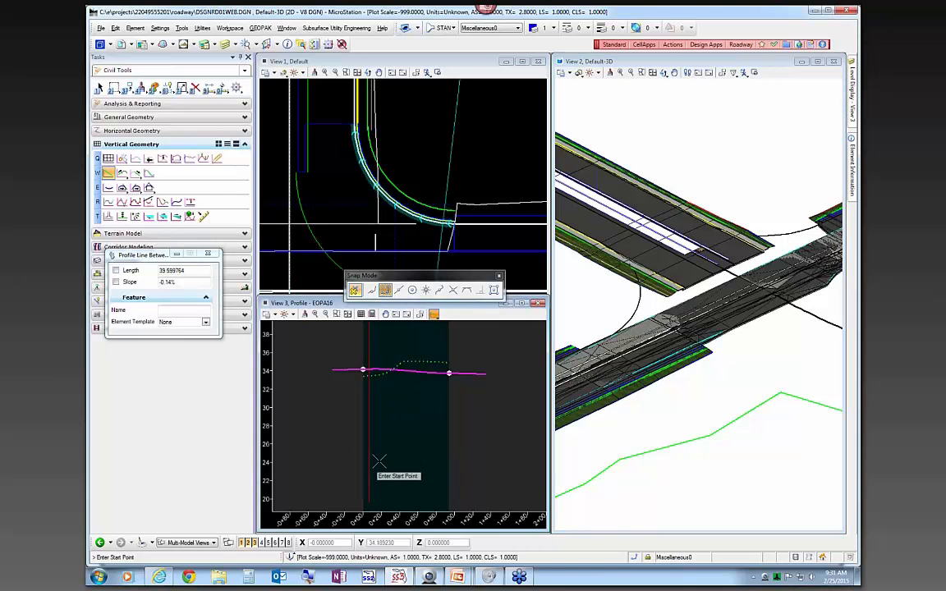
{"action": "left_click", "coordinate": [364, 368]}
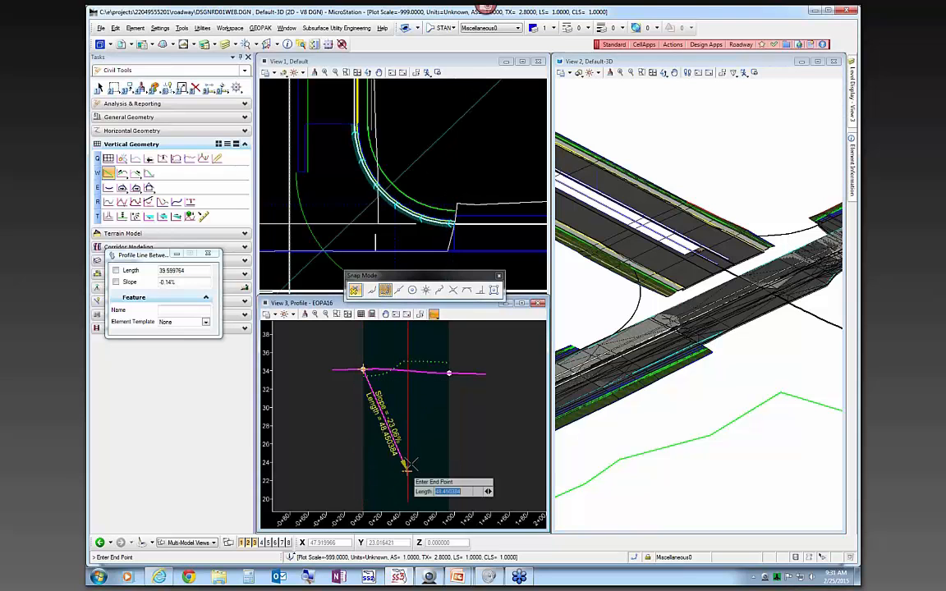
{"action": "left_click", "coordinate": [450, 373]}
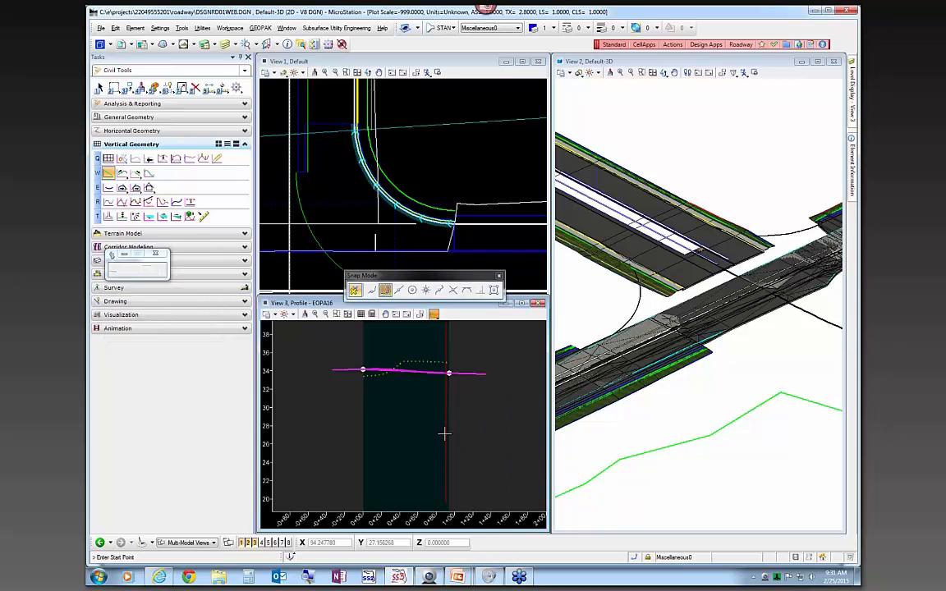
{"action": "right_click", "coordinate": [443, 432]}
Step: Compare the straight profile line with the reverse transition along the EOPA16 curb return, especially at the EOPA17 tie-in point
{"action": "scroll", "coordinate": [364, 337], "scroll_direction": "up", "scroll_amount": 2}
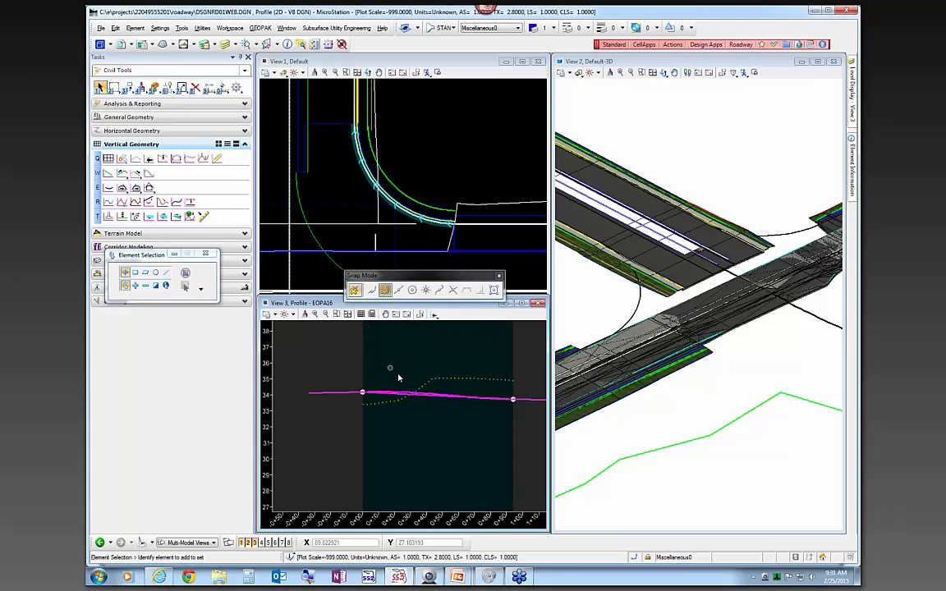
{"action": "scroll", "coordinate": [442, 404], "scroll_direction": "up", "scroll_amount": 3}
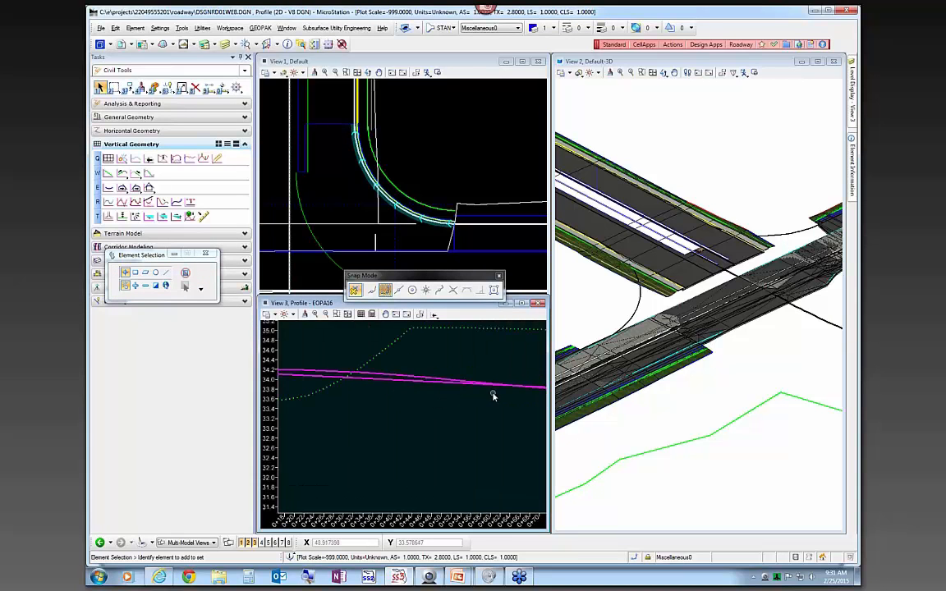
{"action": "left_click", "coordinate": [395, 384]}
{"action": "scroll", "coordinate": [401, 409], "scroll_direction": "down", "scroll_amount": 2}
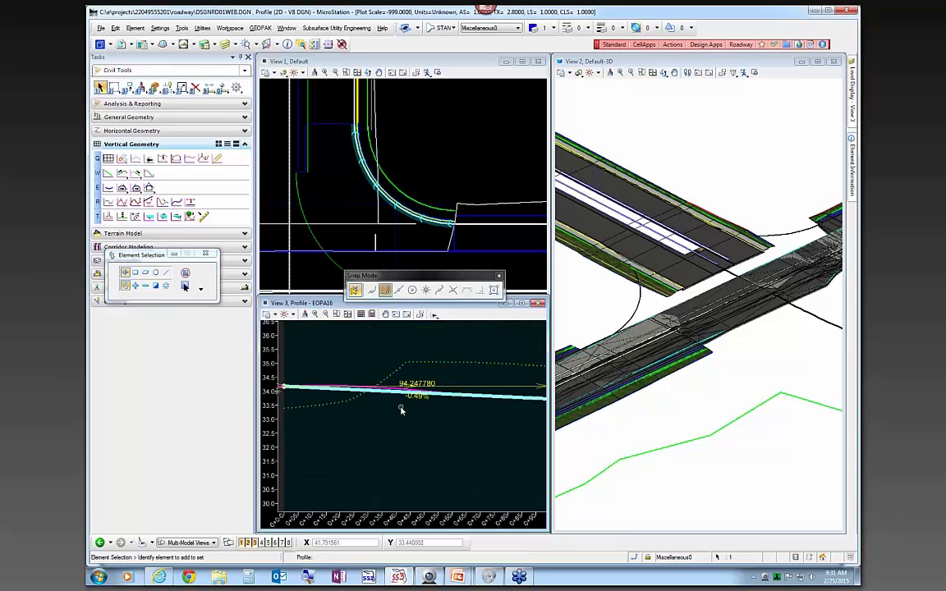
{"action": "scroll", "coordinate": [367, 381], "scroll_direction": "up", "scroll_amount": 2}
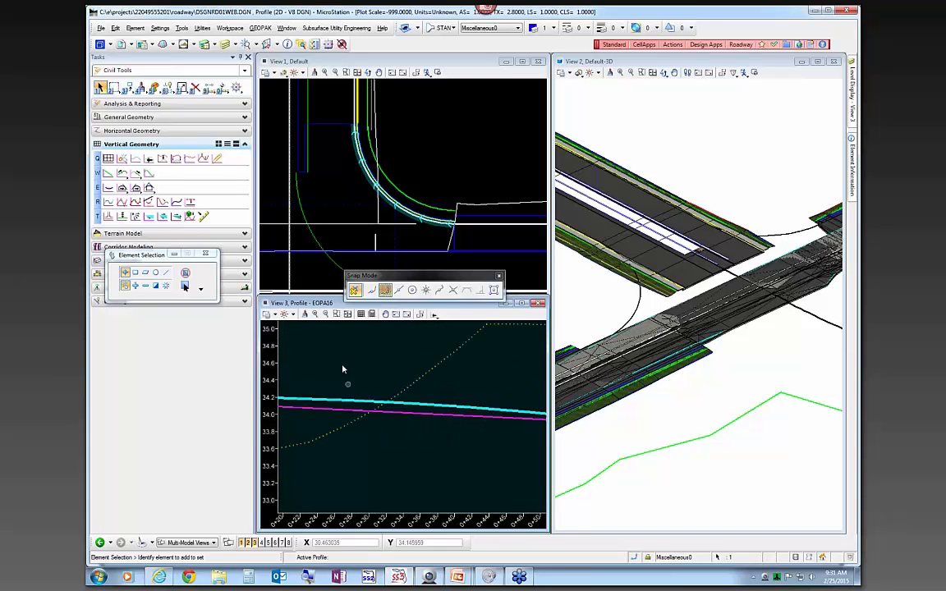
{"action": "scroll", "coordinate": [344, 382], "scroll_direction": "down", "scroll_amount": 2}
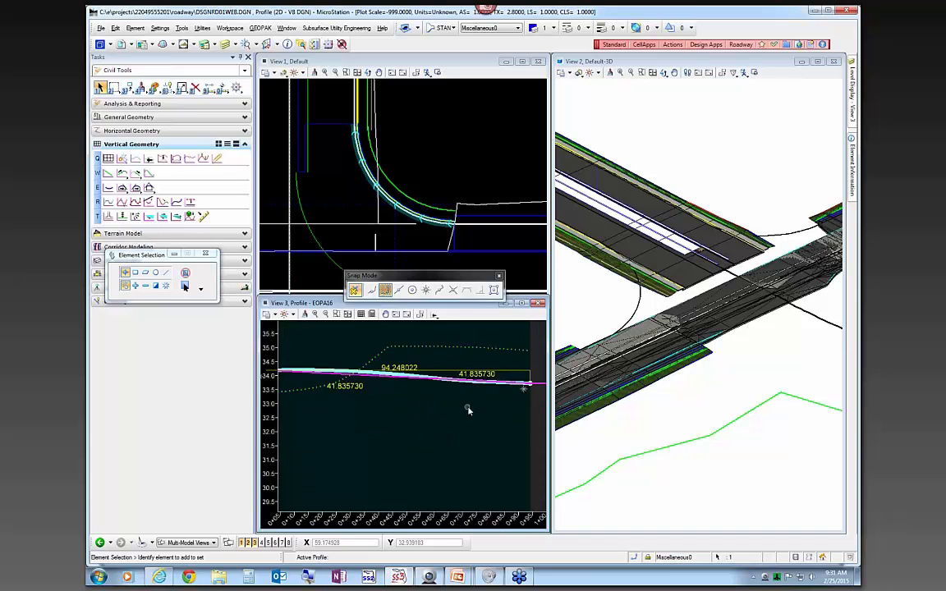
{"action": "scroll", "coordinate": [467, 405], "scroll_direction": "down", "scroll_amount": 2}
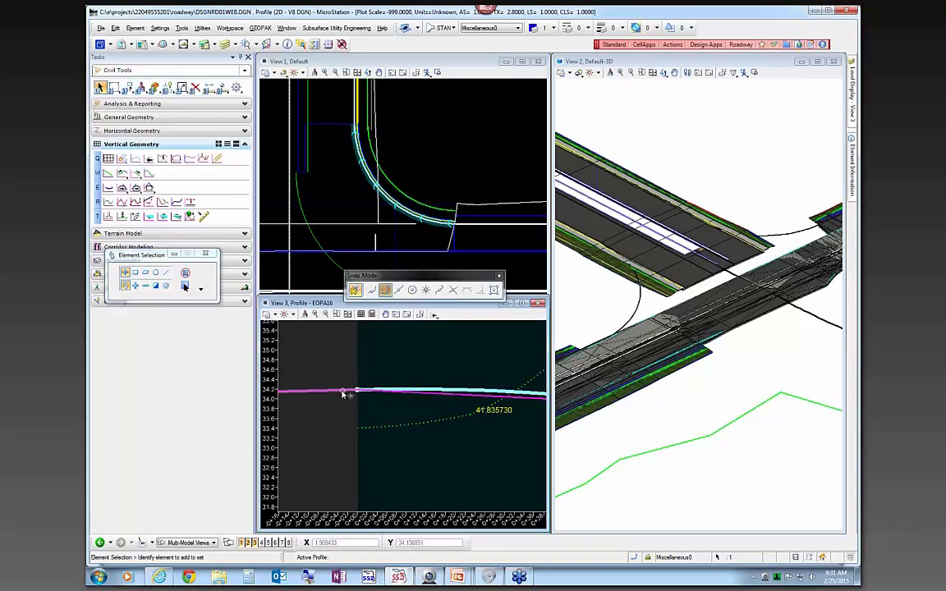
{"action": "scroll", "coordinate": [374, 392], "scroll_direction": "up", "scroll_amount": 3}
{"action": "scroll", "coordinate": [376, 393], "scroll_direction": "up", "scroll_amount": 1}
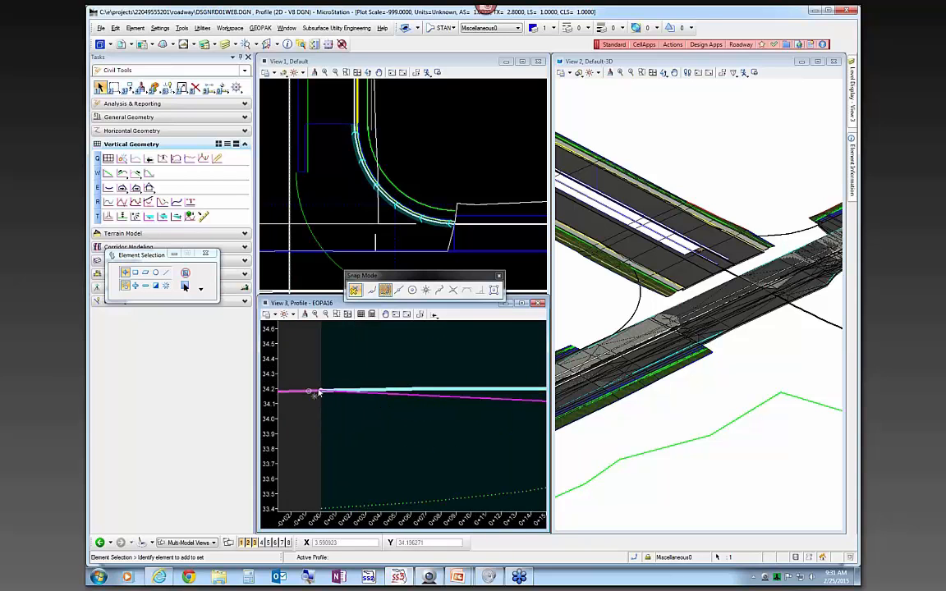
{"action": "scroll", "coordinate": [395, 415], "scroll_direction": "down", "scroll_amount": 1}
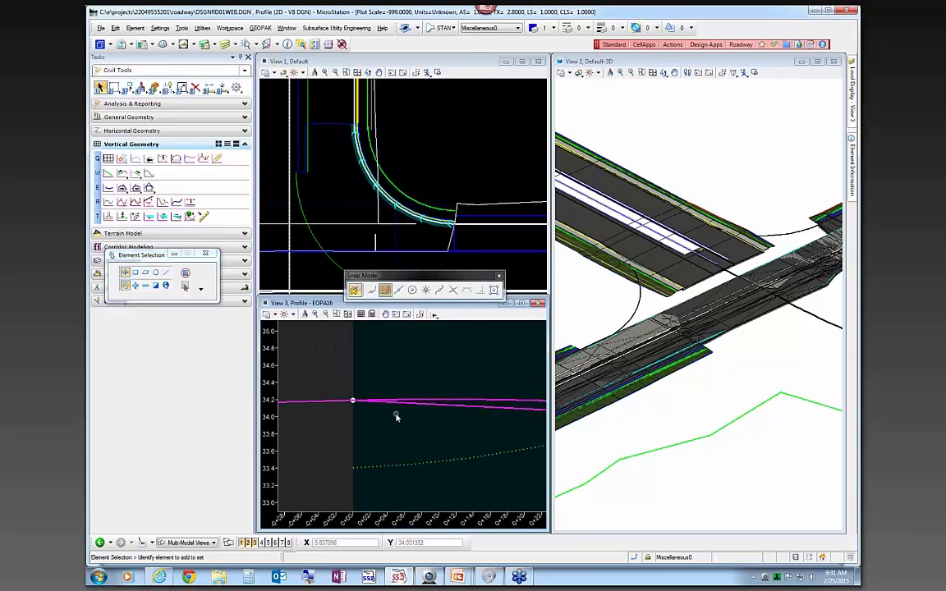
{"action": "scroll", "coordinate": [397, 416], "scroll_direction": "down", "scroll_amount": 2}
{"action": "scroll", "coordinate": [398, 416], "scroll_direction": "up", "scroll_amount": 4}
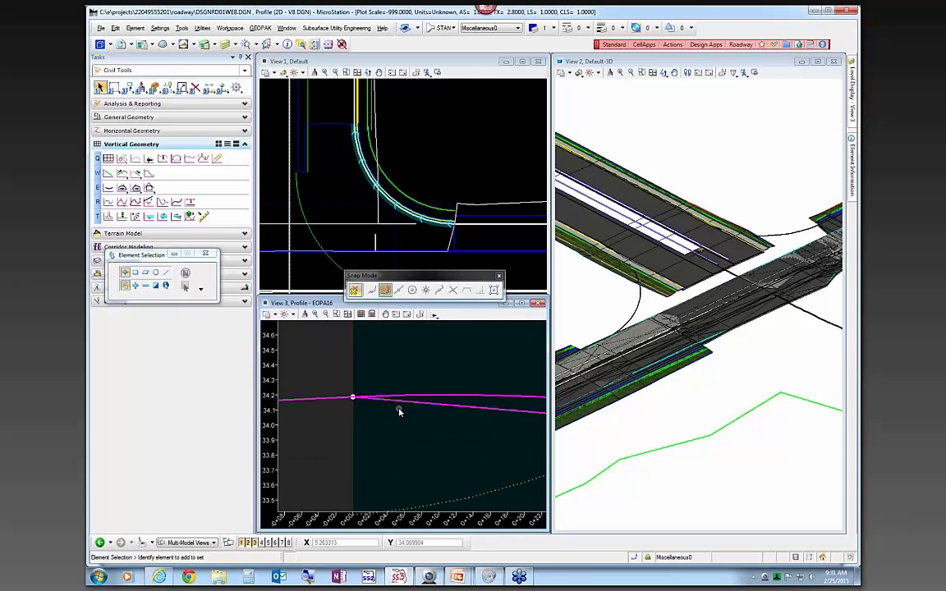
{"action": "scroll", "coordinate": [384, 408], "scroll_direction": "down", "scroll_amount": 2}
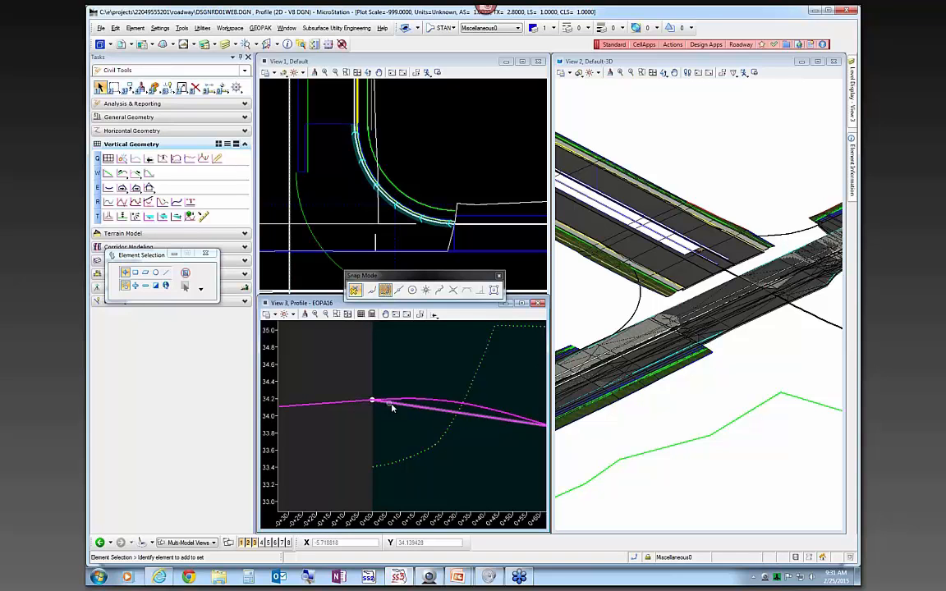
{"action": "scroll", "coordinate": [354, 387], "scroll_direction": "down", "scroll_amount": 1}
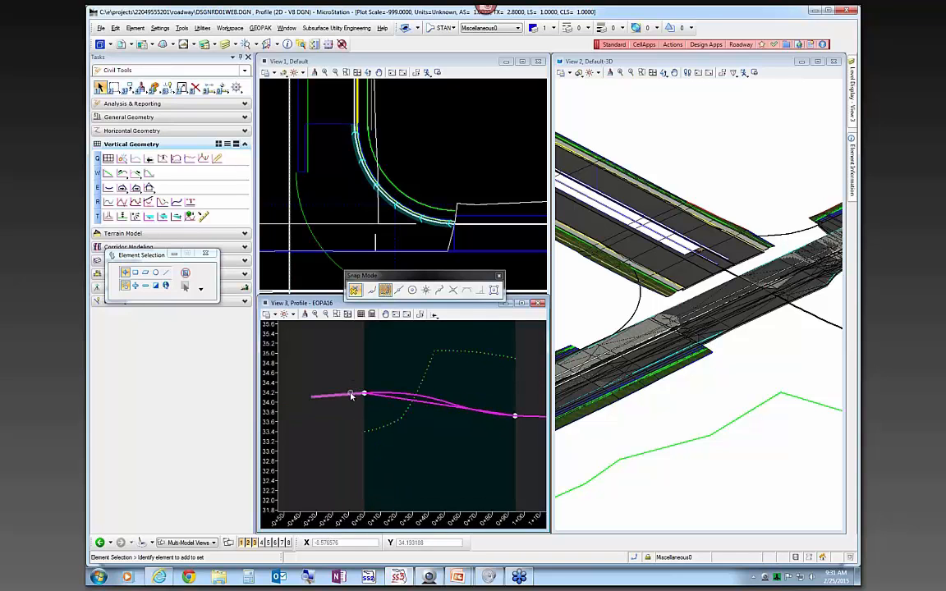
Step: Examine the slopes of the US98 tangent line and the straight profile line where they meet at the EOPA17 point
{"action": "left_click", "coordinate": [343, 398]}
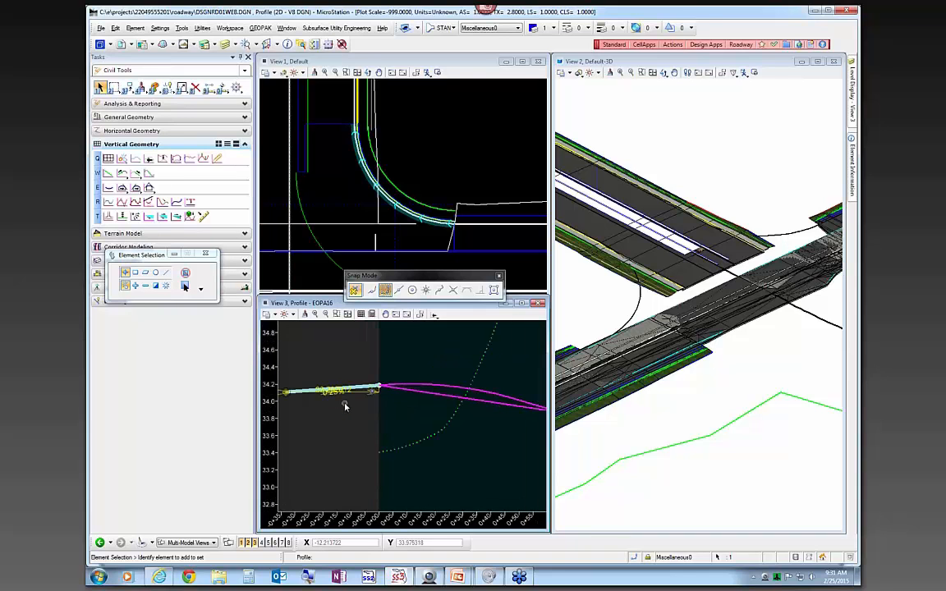
{"action": "scroll", "coordinate": [345, 405], "scroll_direction": "up", "scroll_amount": 2}
{"action": "left_click", "coordinate": [467, 381]}
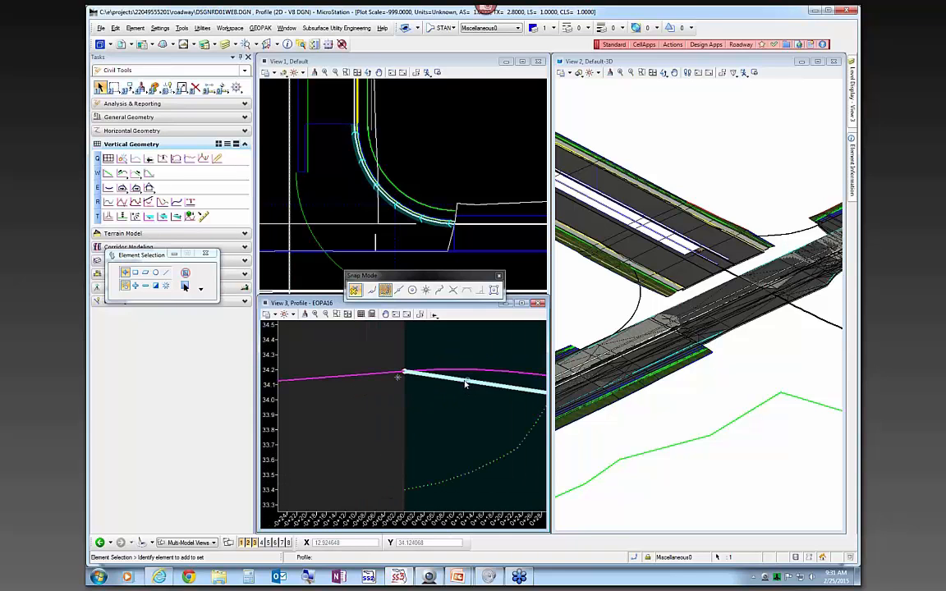
{"action": "scroll", "coordinate": [414, 392], "scroll_direction": "down", "scroll_amount": 2}
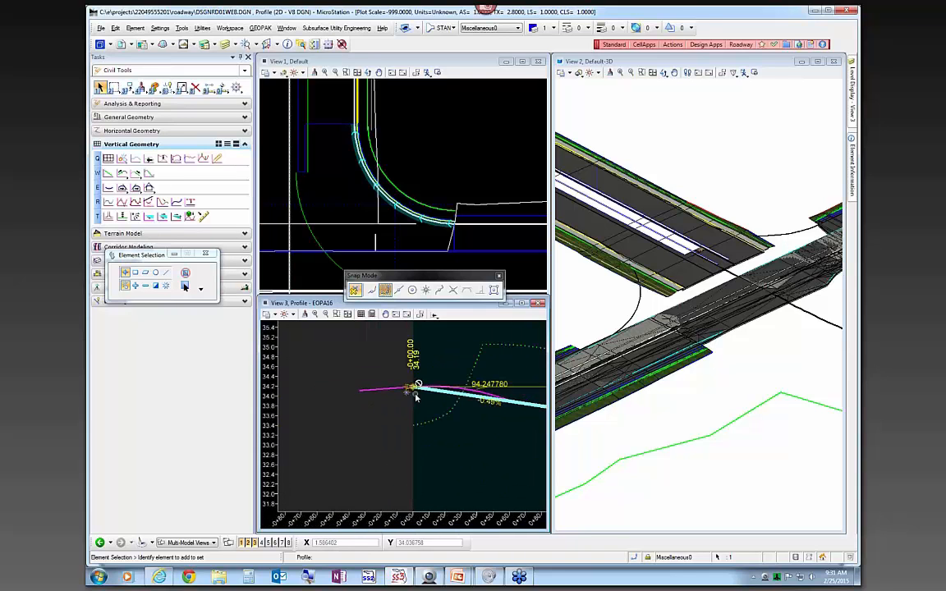
{"action": "left_click", "coordinate": [485, 415]}
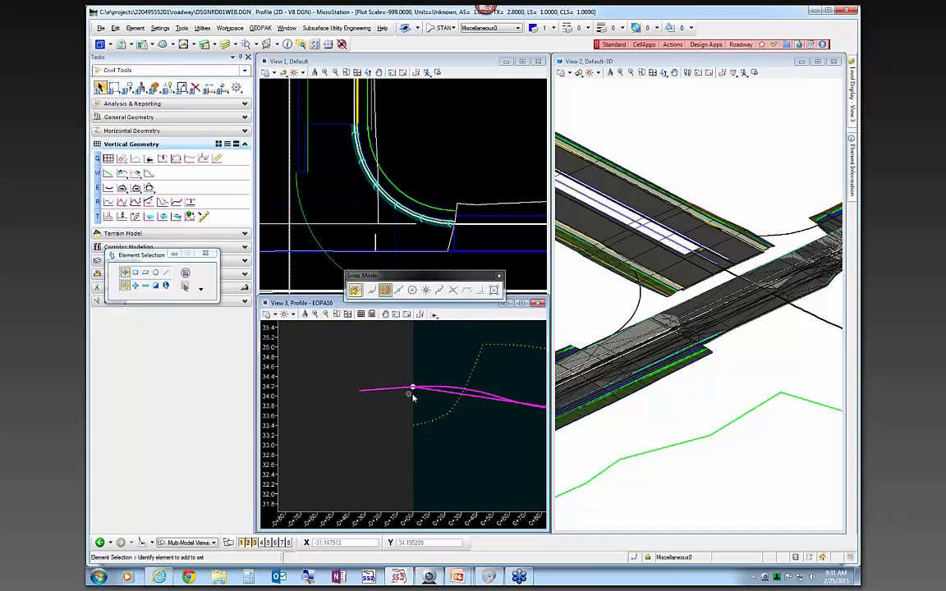
{"action": "scroll", "coordinate": [387, 394], "scroll_direction": "down", "scroll_amount": 1}
{"action": "scroll", "coordinate": [467, 400], "scroll_direction": "up", "scroll_amount": 2}
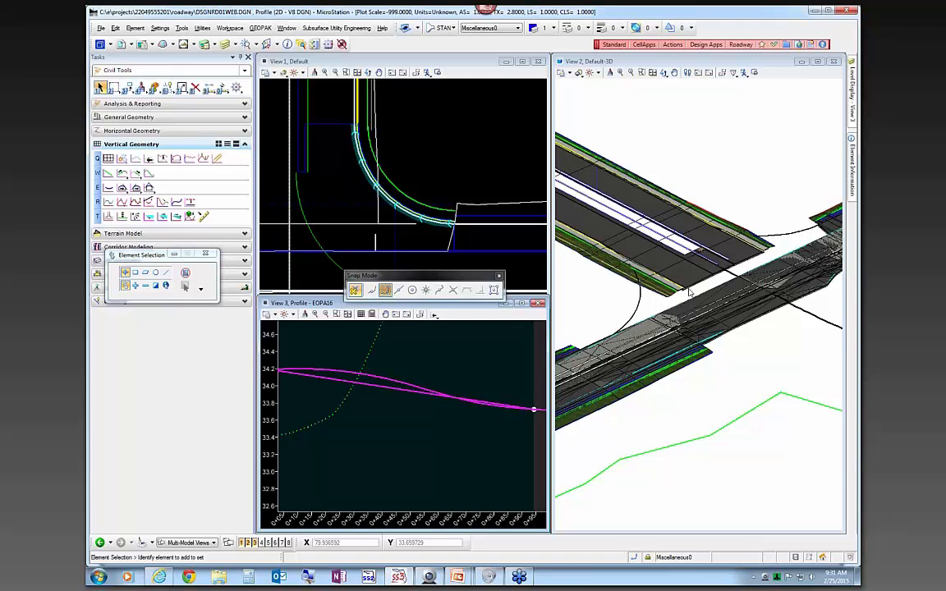
Step: Open the profile model of the 44.5 ft SR61 cross line, ConstLines16, in View 3
{"action": "left_click", "coordinate": [779, 250]}
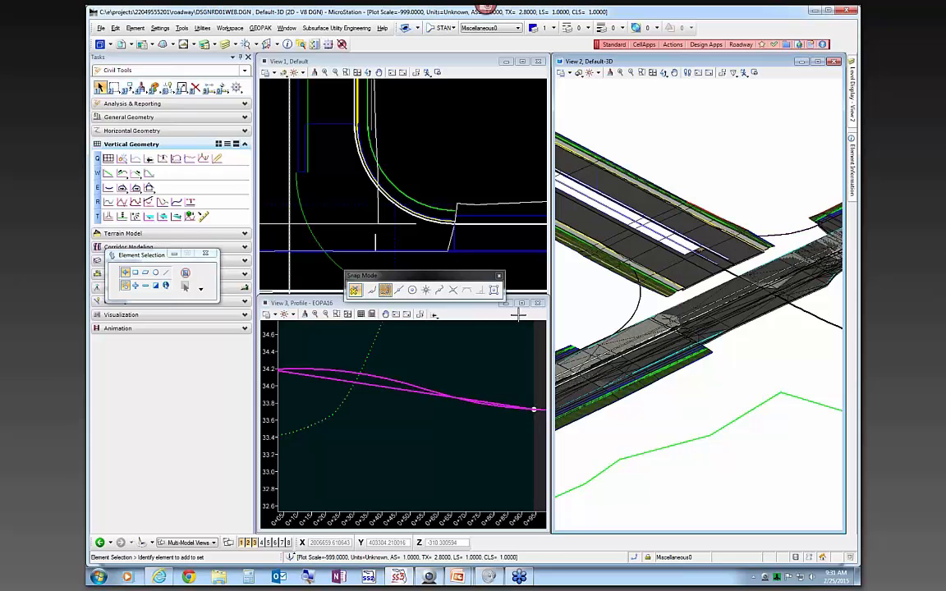
{"action": "left_click", "coordinate": [499, 155]}
{"action": "scroll", "coordinate": [499, 155], "scroll_direction": "down", "scroll_amount": 2}
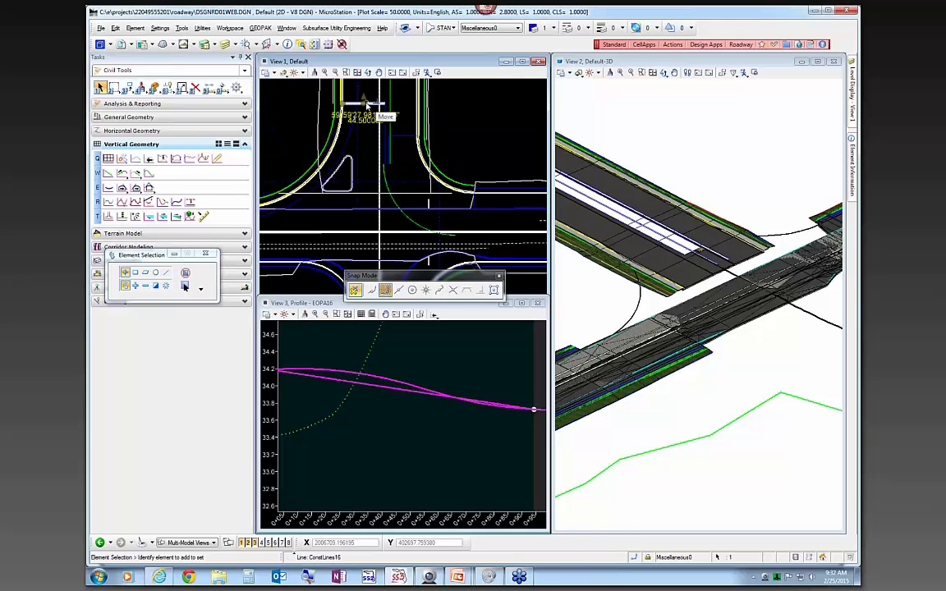
{"action": "scroll", "coordinate": [374, 103], "scroll_direction": "up", "scroll_amount": 2}
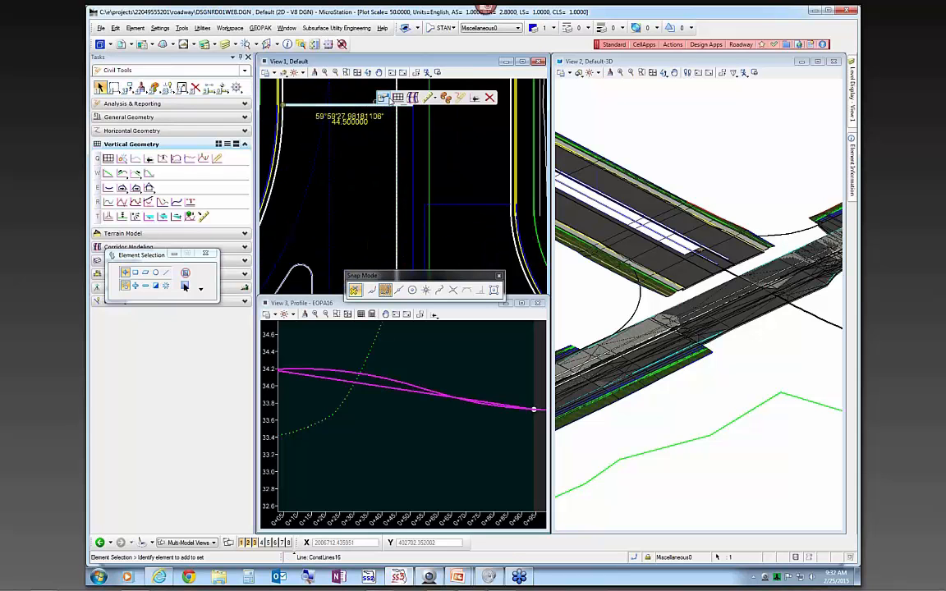
{"action": "left_click", "coordinate": [376, 433]}
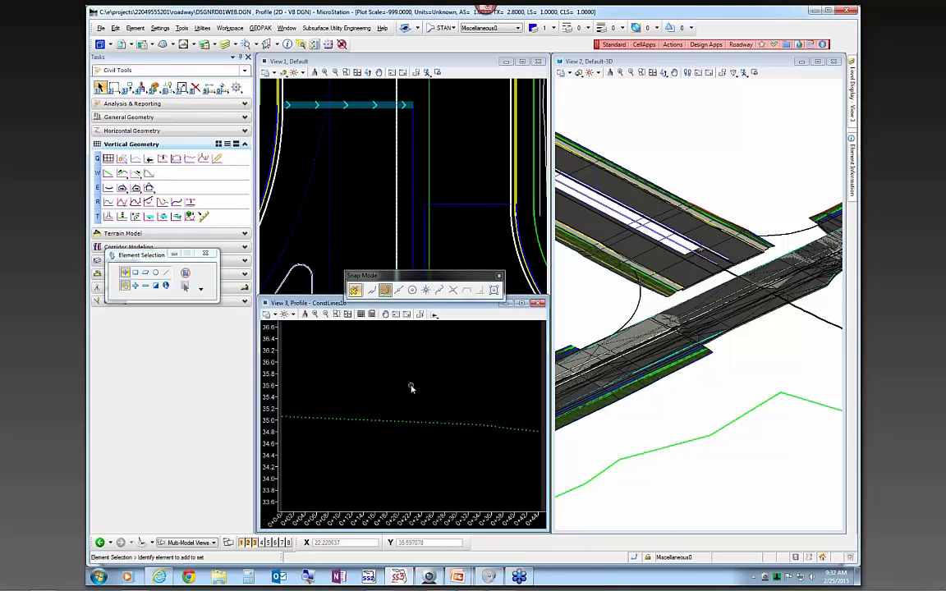
Step: Snooze the Task Mapper reminder and create a quick profile of the cross line from the LT_Pavement2%Outside surface
{"action": "left_click", "coordinate": [434, 319]}
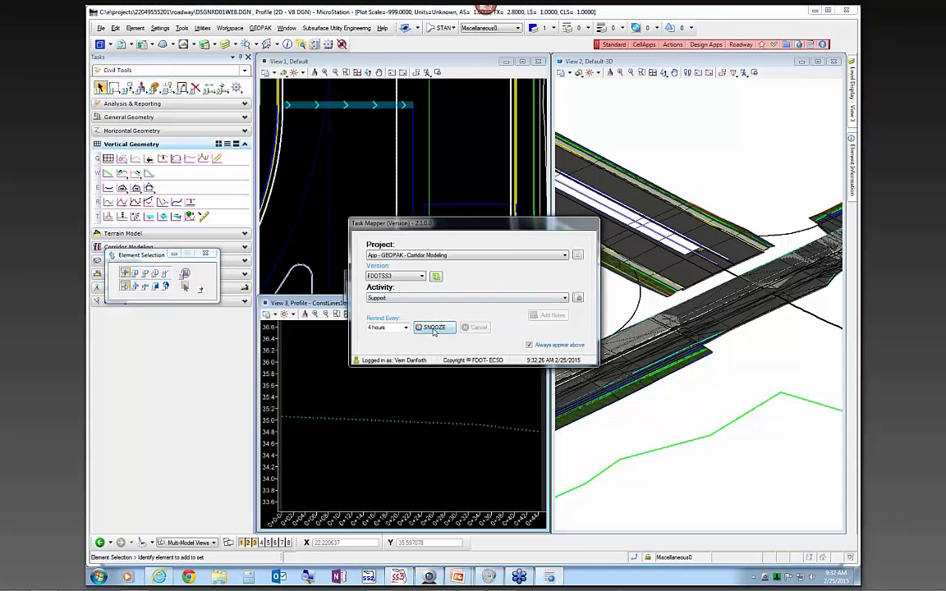
{"action": "left_click", "coordinate": [433, 328]}
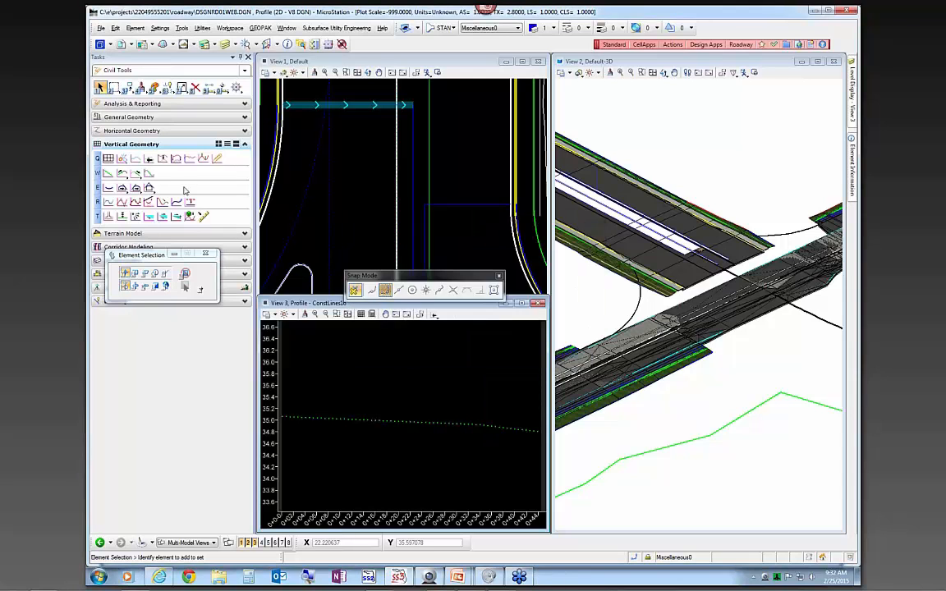
{"action": "left_click", "coordinate": [433, 316]}
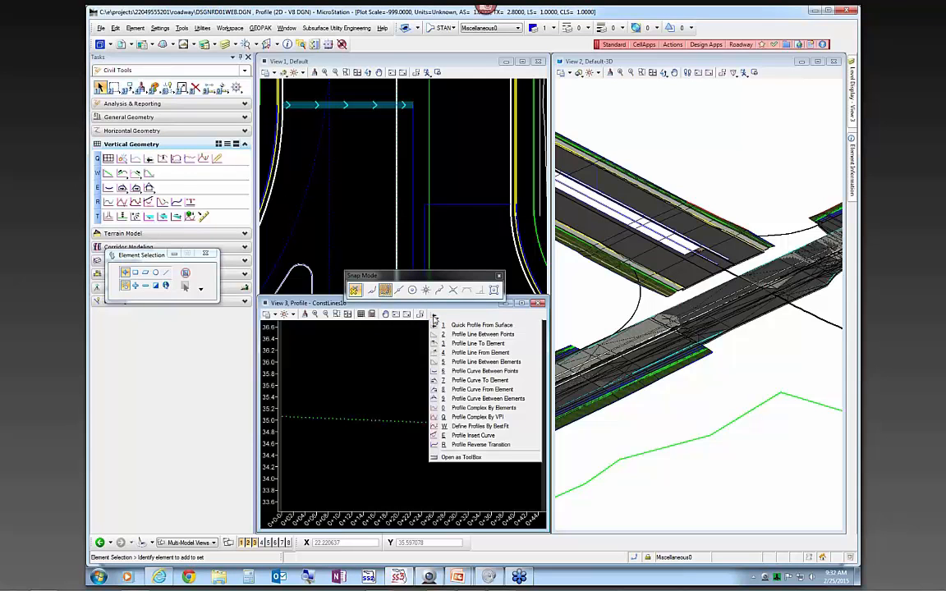
{"action": "left_click", "coordinate": [476, 325]}
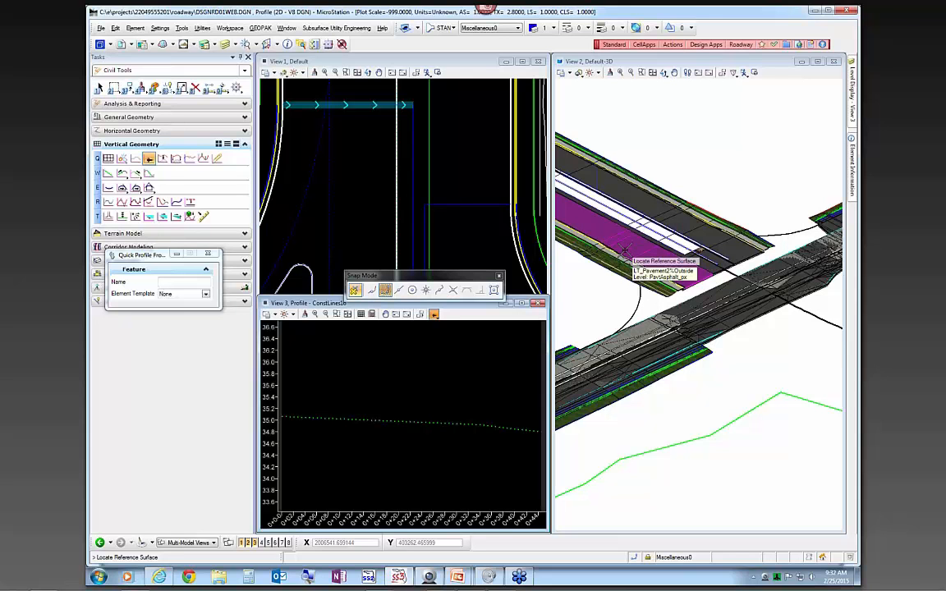
{"action": "scroll", "coordinate": [628, 246], "scroll_direction": "up", "scroll_amount": 1}
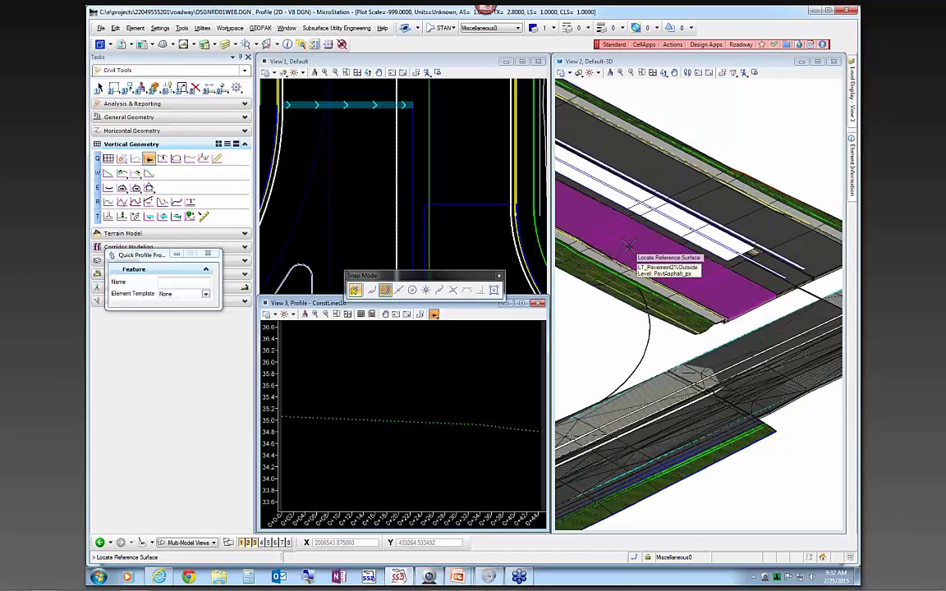
{"action": "scroll", "coordinate": [627, 247], "scroll_direction": "up", "scroll_amount": 1}
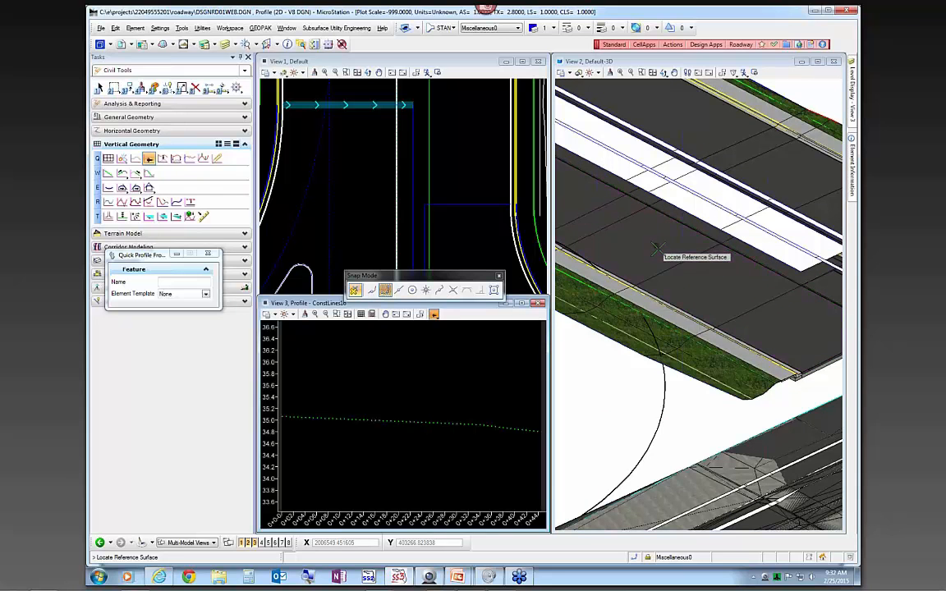
{"action": "scroll", "coordinate": [668, 256], "scroll_direction": "down", "scroll_amount": 1}
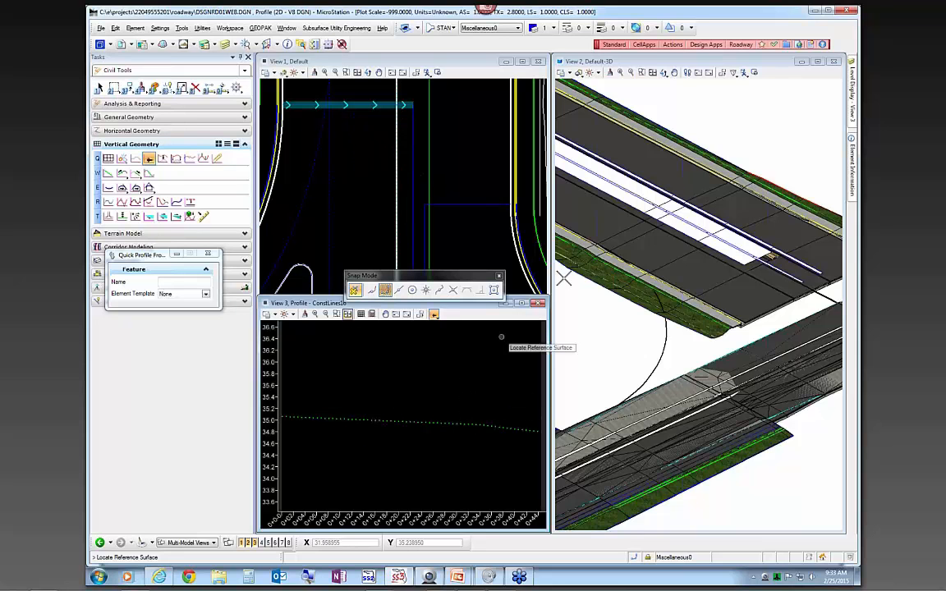
{"action": "left_click", "coordinate": [637, 248]}
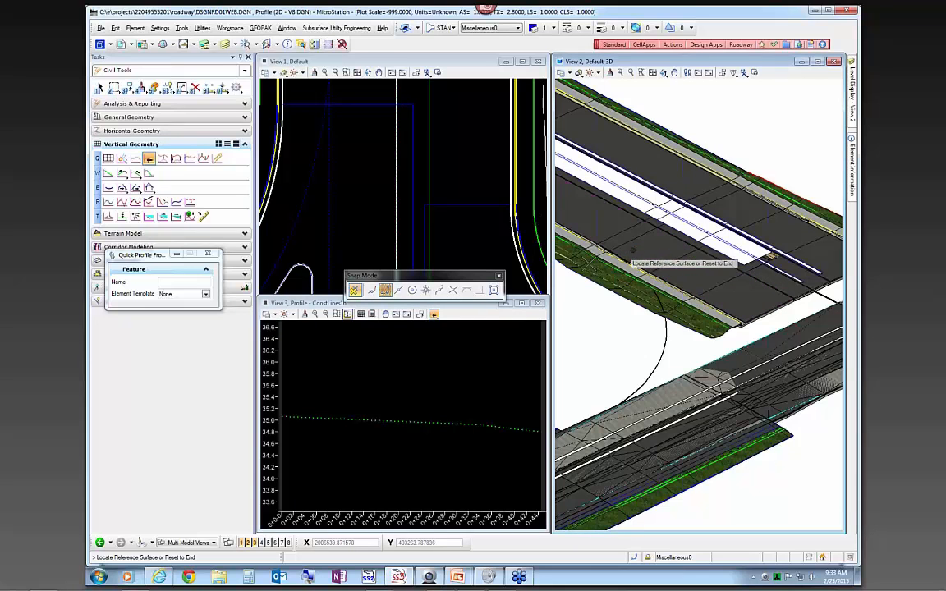
{"action": "right_click", "coordinate": [400, 388]}
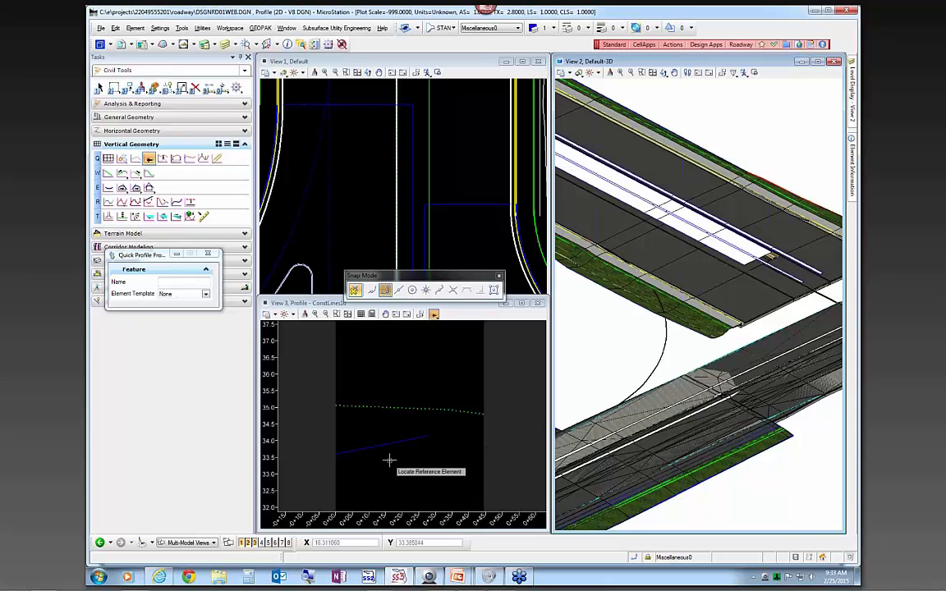
Step: Create another quick profile of the cross line from the narrow inside widening pavement surface along the SR61 median
{"action": "left_click", "coordinate": [434, 313]}
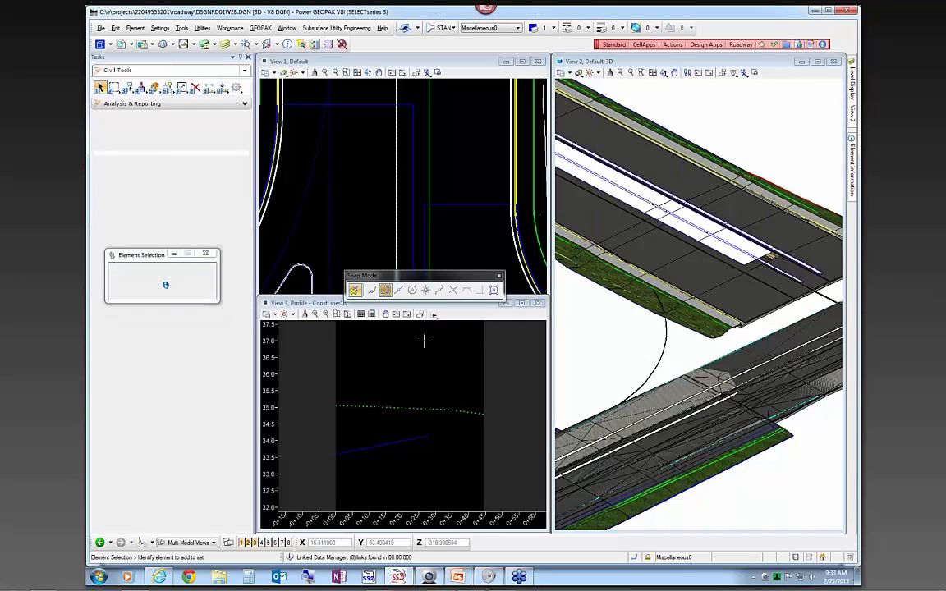
{"action": "left_click", "coordinate": [434, 314]}
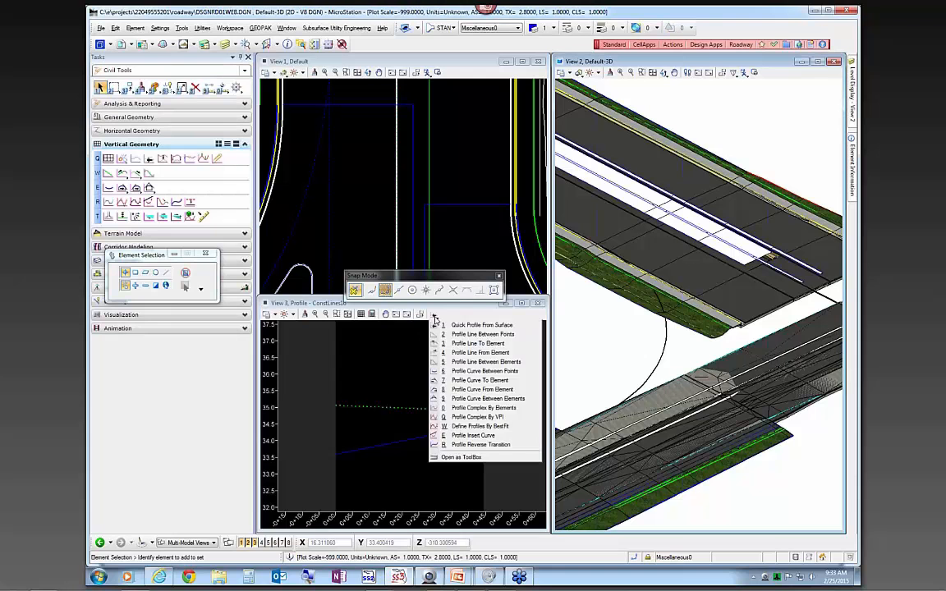
{"action": "left_click", "coordinate": [472, 325]}
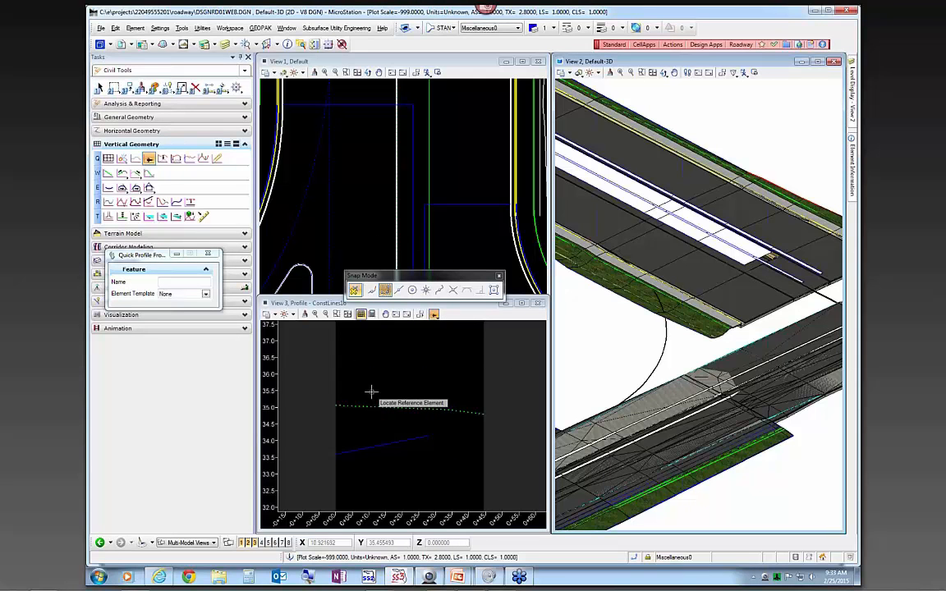
{"action": "left_click", "coordinate": [484, 308]}
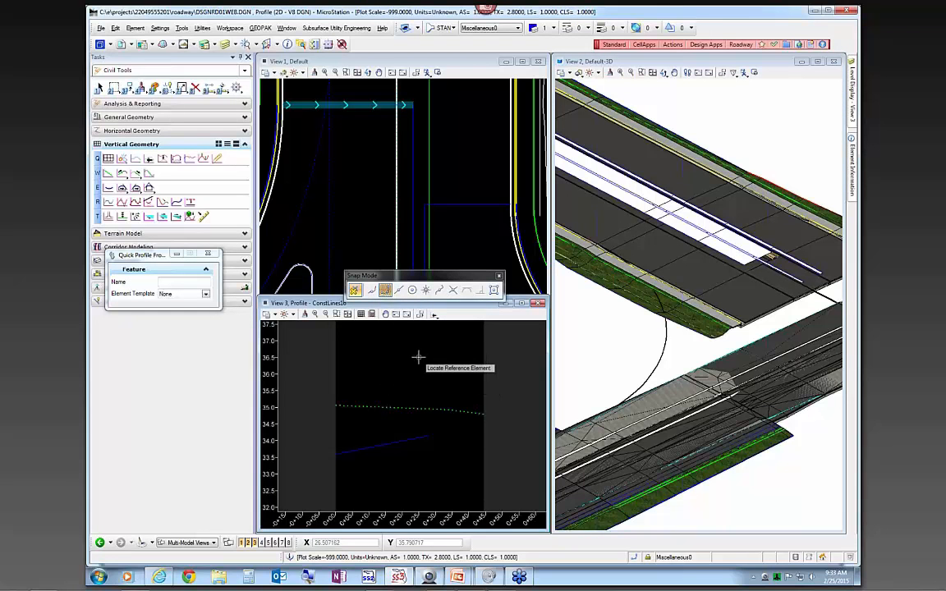
{"action": "left_click", "coordinate": [434, 318]}
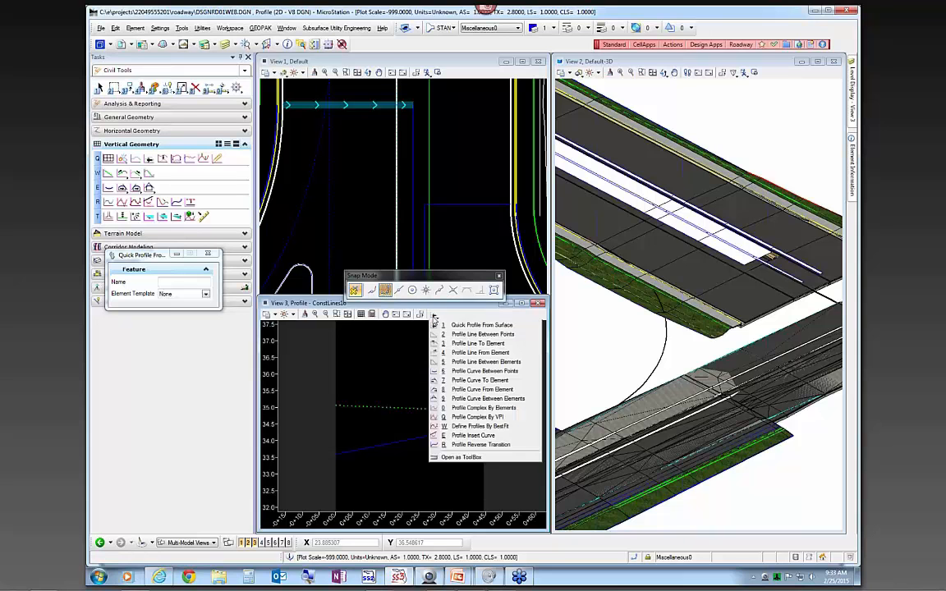
{"action": "left_click", "coordinate": [443, 322]}
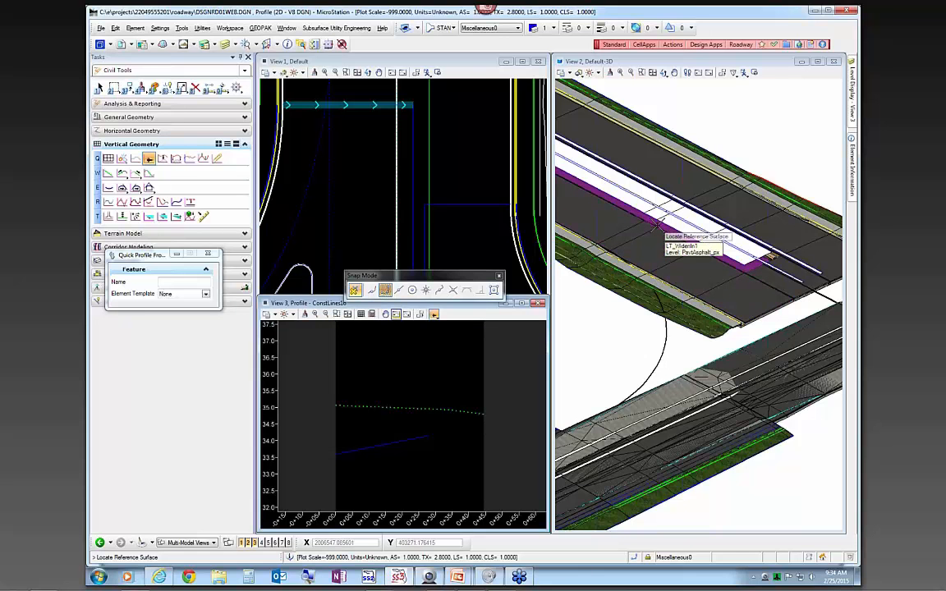
{"action": "scroll", "coordinate": [667, 225], "scroll_direction": "up", "scroll_amount": 2}
{"action": "scroll", "coordinate": [668, 227], "scroll_direction": "up", "scroll_amount": 2}
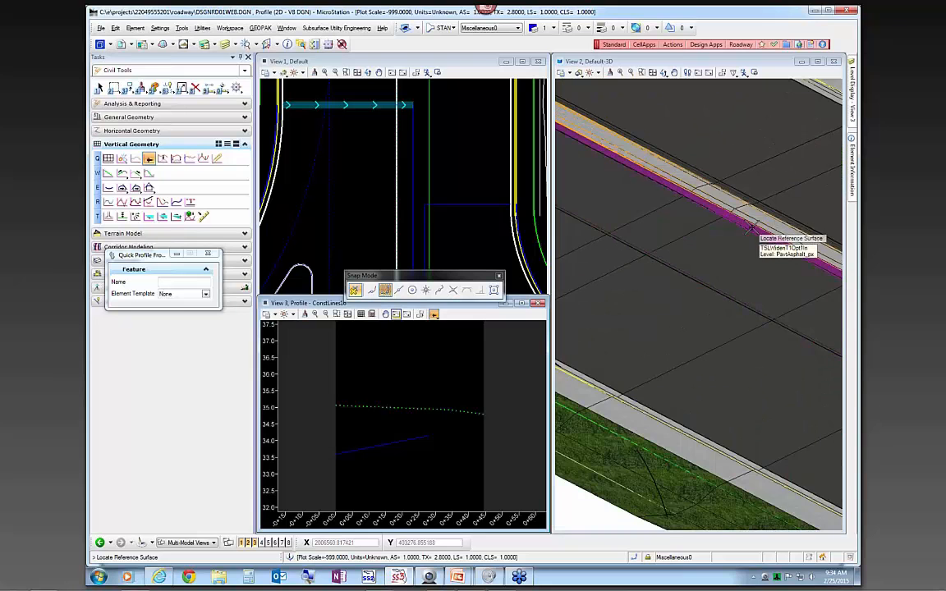
{"action": "scroll", "coordinate": [756, 233], "scroll_direction": "down", "scroll_amount": 1}
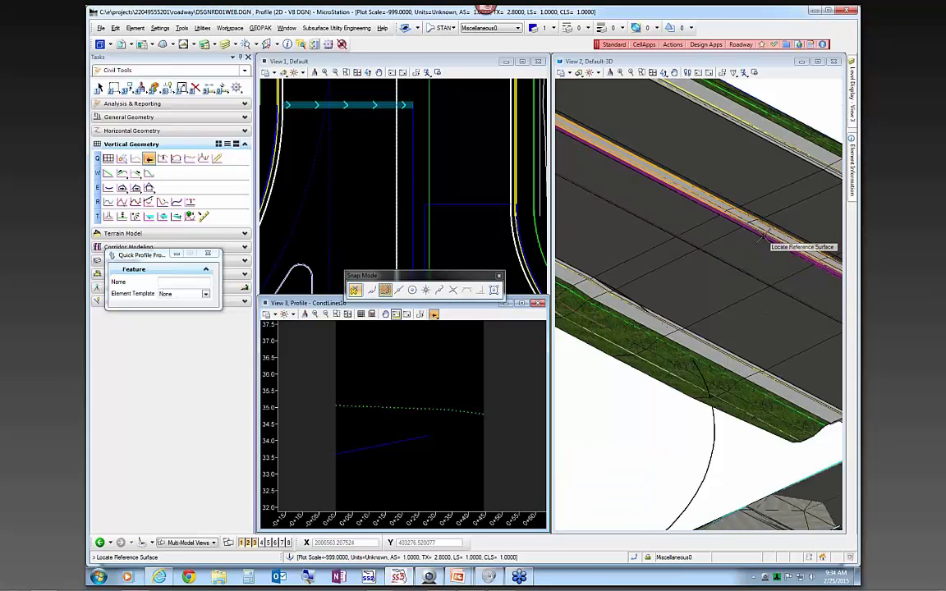
Step: Create a quick profile from the pavement surface next to the traffic separator for the active construction line
{"action": "scroll", "coordinate": [764, 239], "scroll_direction": "up", "scroll_amount": 1}
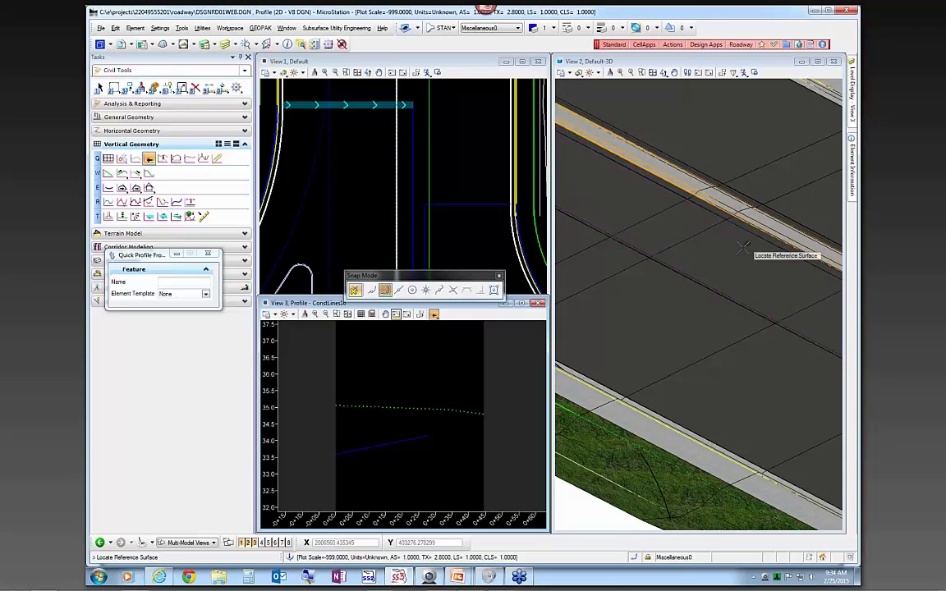
{"action": "left_click", "coordinate": [735, 251]}
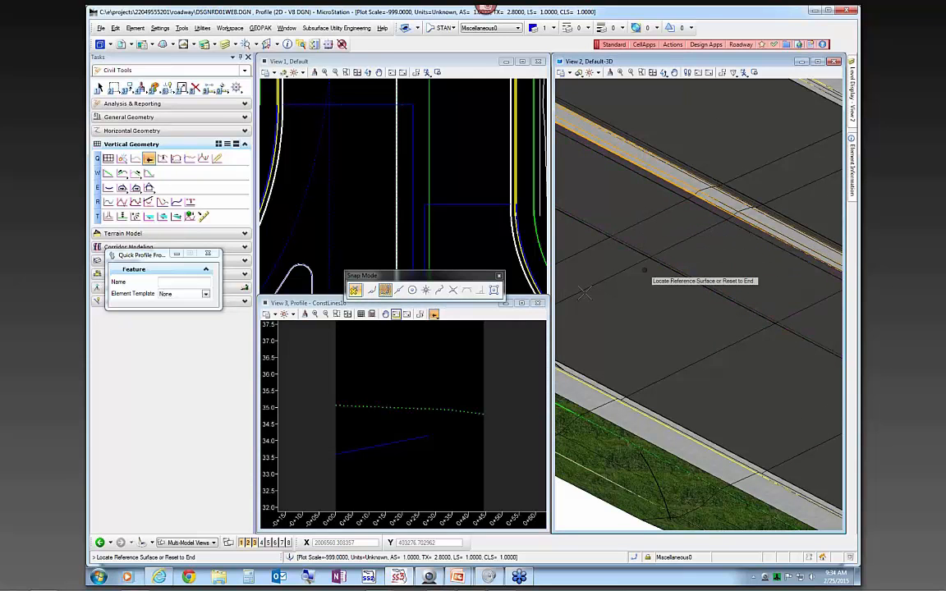
{"action": "right_click", "coordinate": [433, 376]}
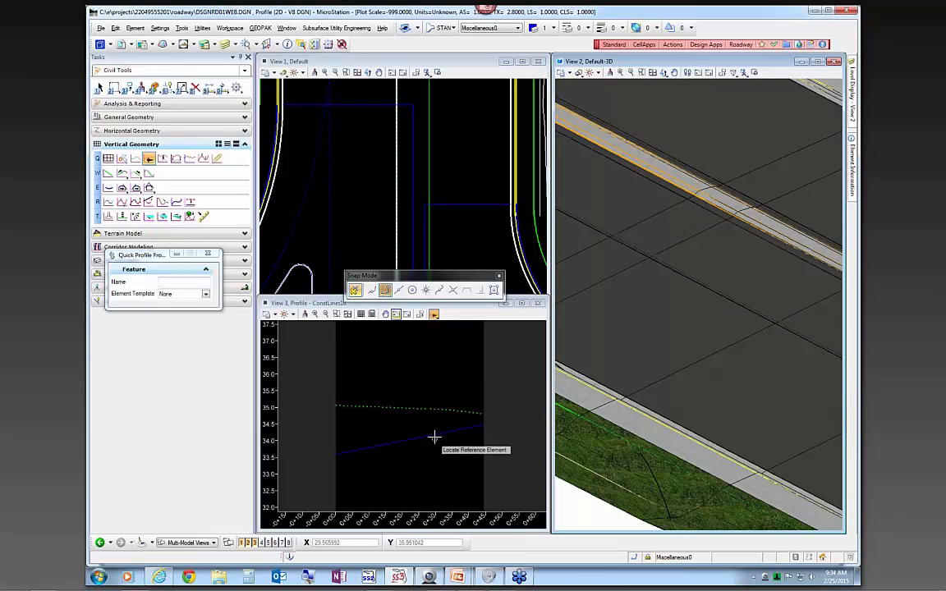
{"action": "right_click", "coordinate": [468, 384]}
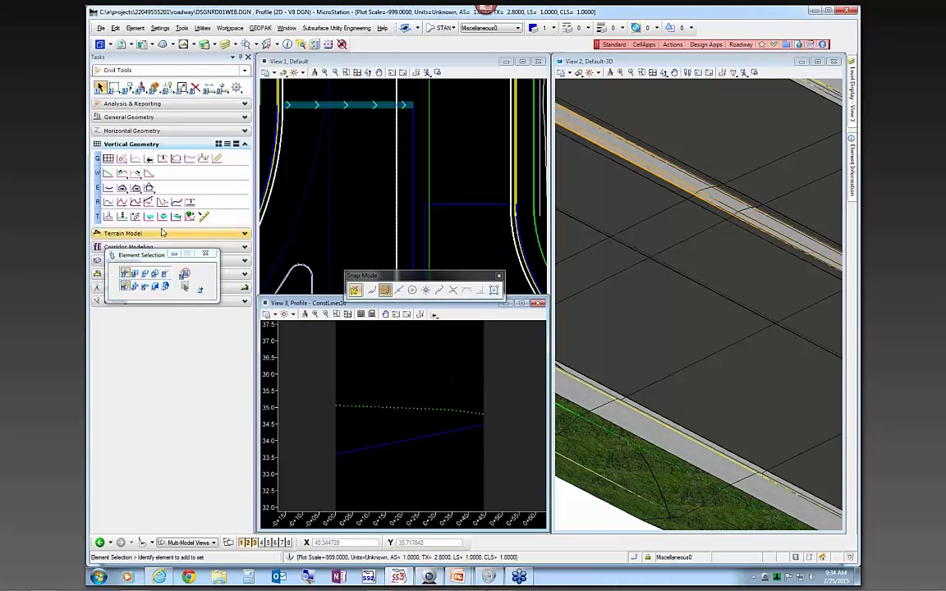
Step: Join the construction line's two surface profiles into one complex profile using the Automatic method, and set it as the active profile
{"action": "left_click", "coordinate": [108, 203]}
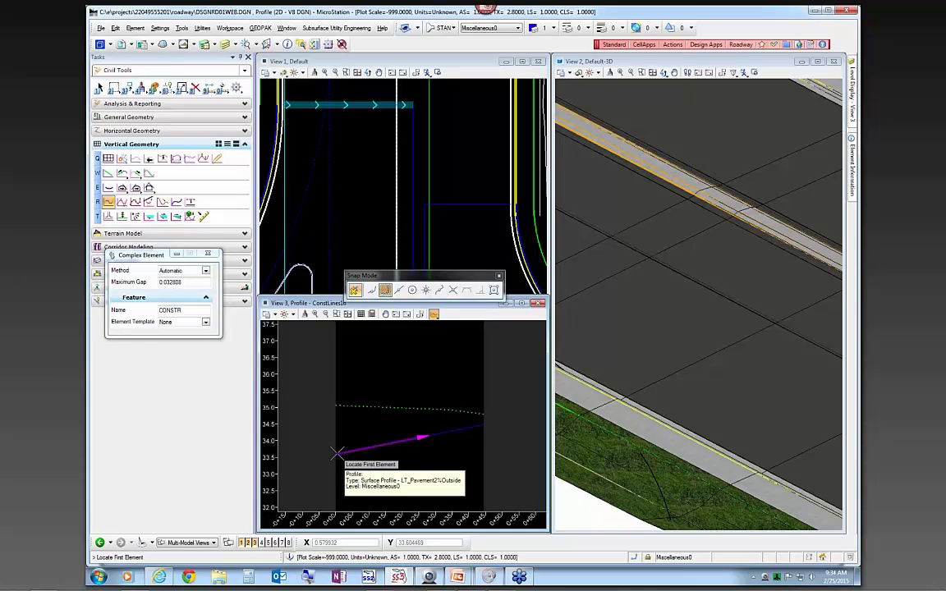
{"action": "left_click", "coordinate": [337, 454]}
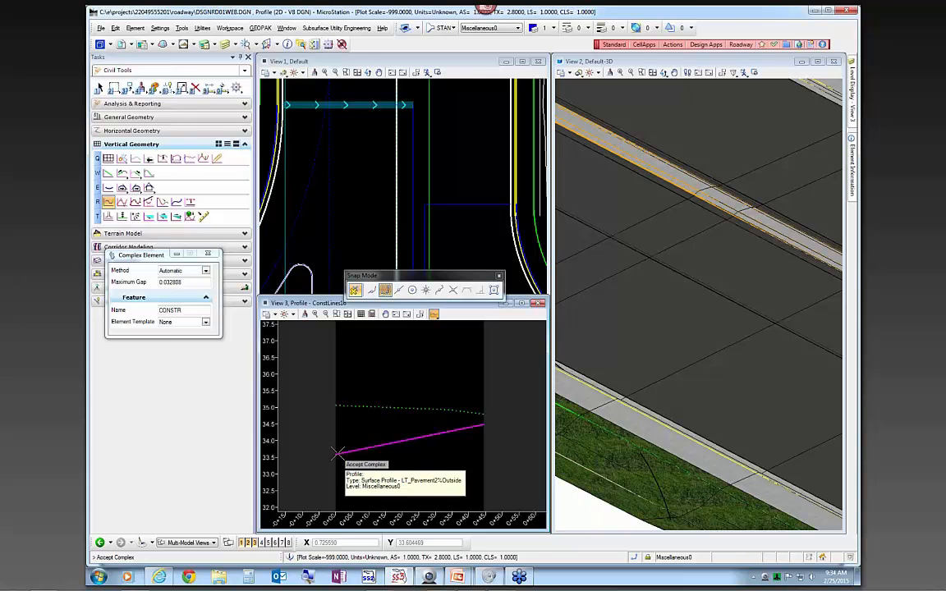
{"action": "left_click", "coordinate": [378, 425]}
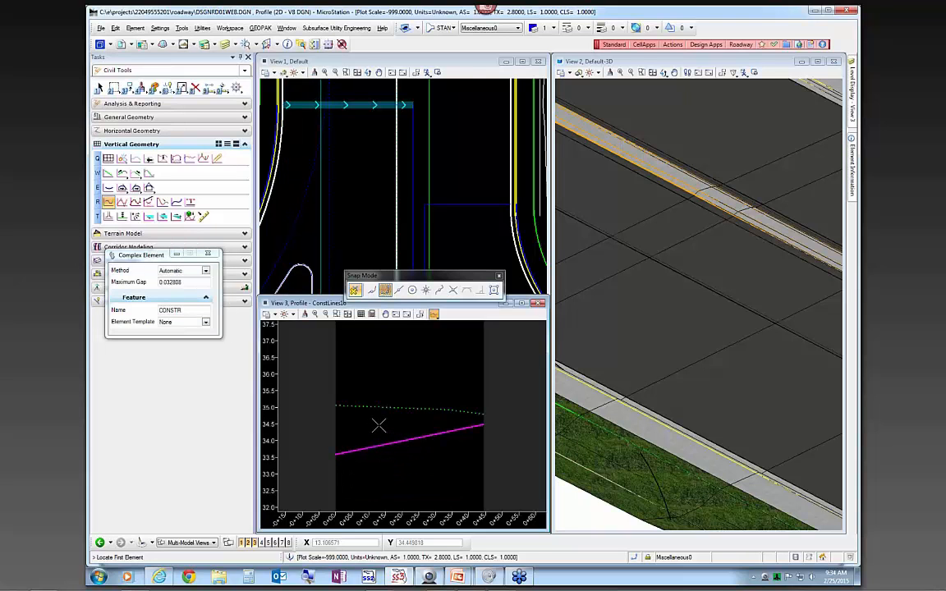
{"action": "key", "text": "Escape"}
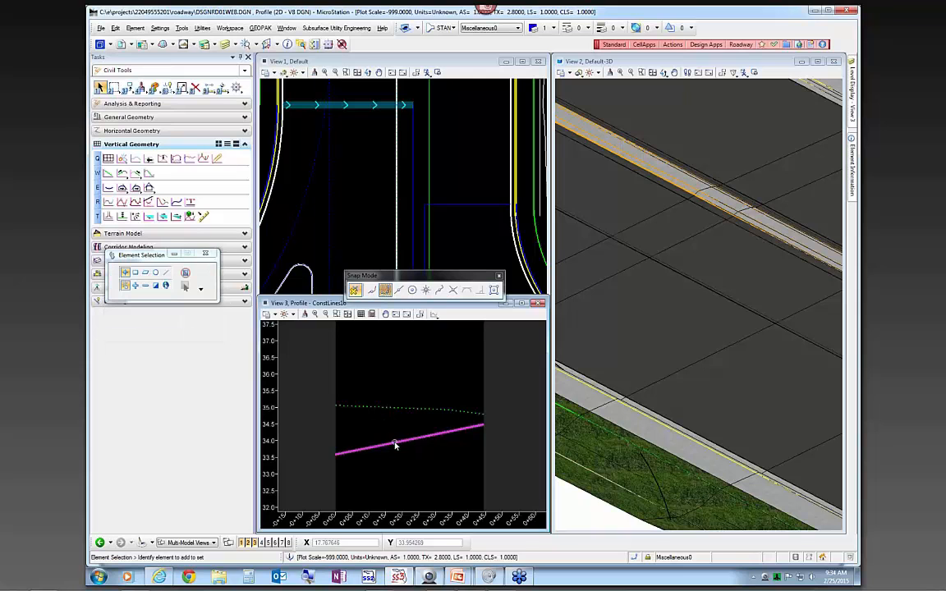
{"action": "left_click", "coordinate": [395, 444]}
{"action": "left_click", "coordinate": [420, 437]}
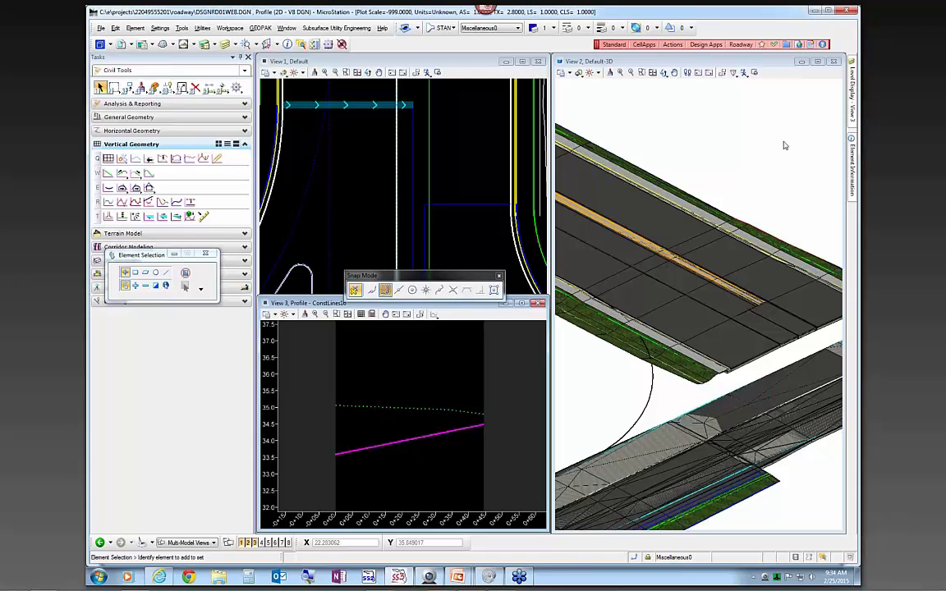
Step: Hide the Corridor Components and Corridor Lines(3D) feature definitions of DSGNRD01WEB.DGN in the civil standards
{"action": "left_click_drag", "start_coordinate": [860, 119], "coordinate": [507, 202]}
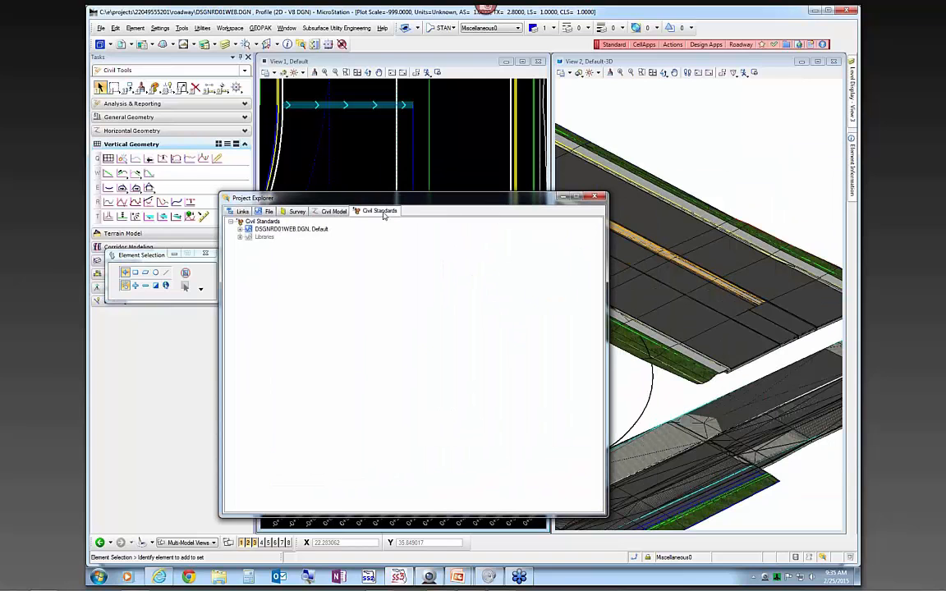
{"action": "left_click", "coordinate": [239, 230]}
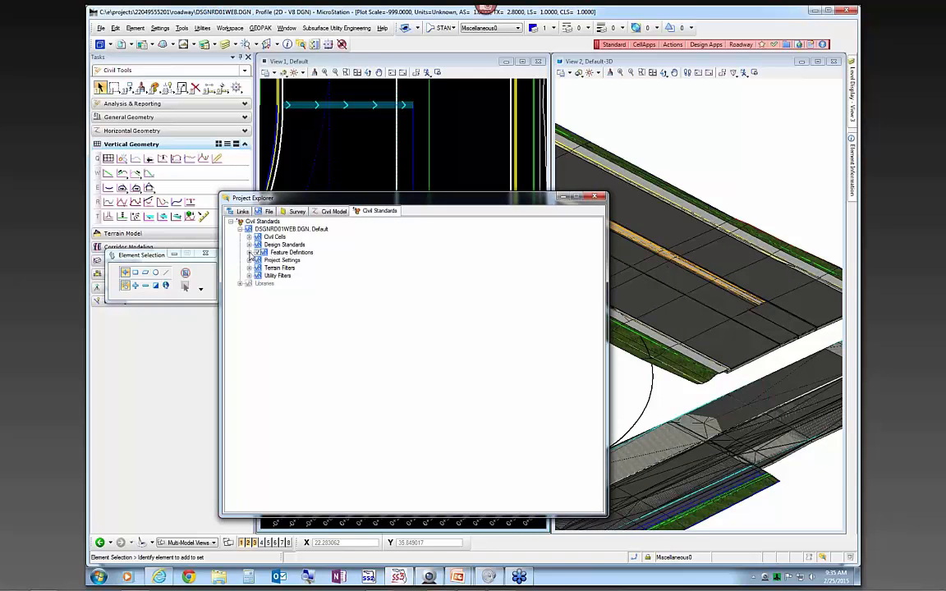
{"action": "left_click", "coordinate": [249, 252]}
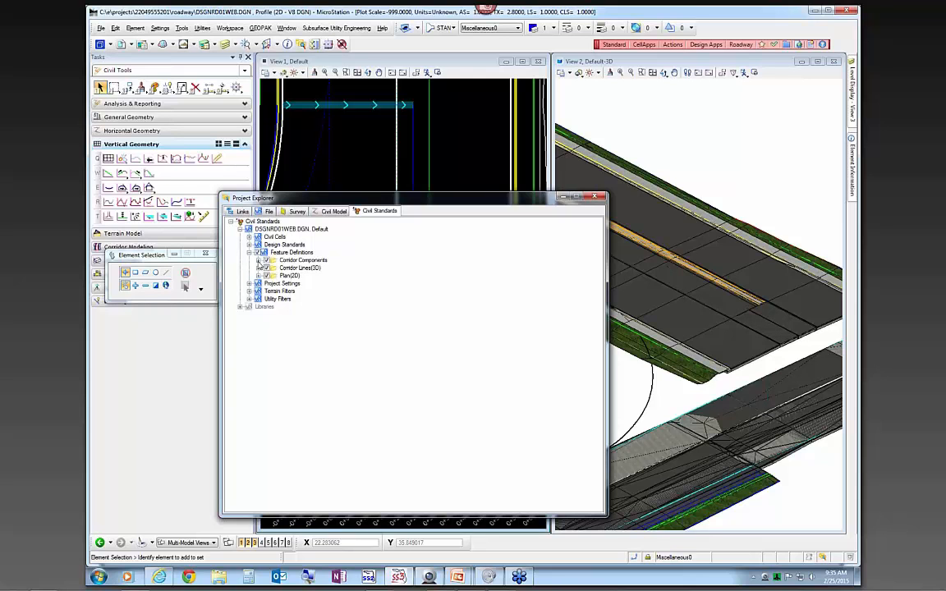
{"action": "left_click", "coordinate": [258, 260]}
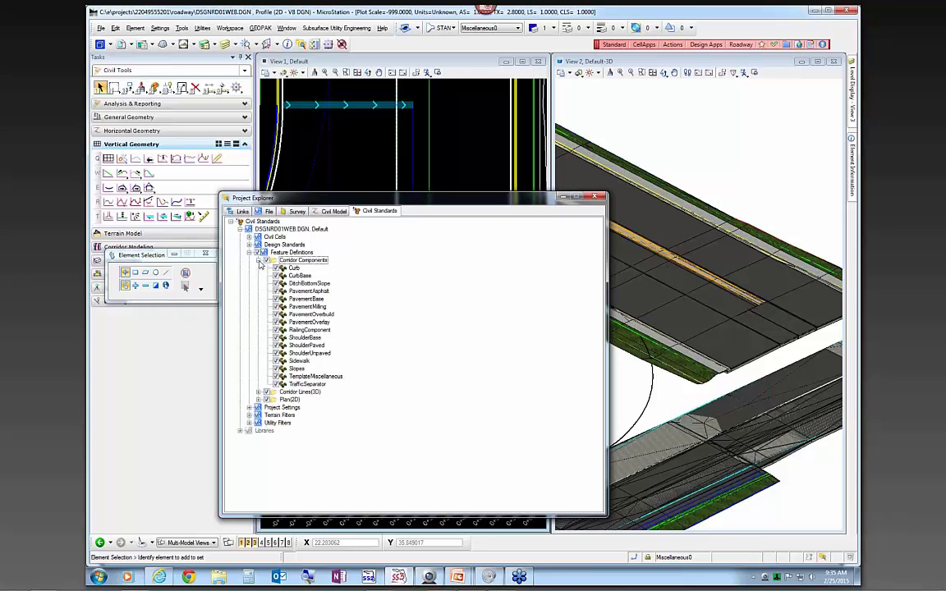
{"action": "left_click", "coordinate": [257, 260]}
{"action": "left_click", "coordinate": [266, 260]}
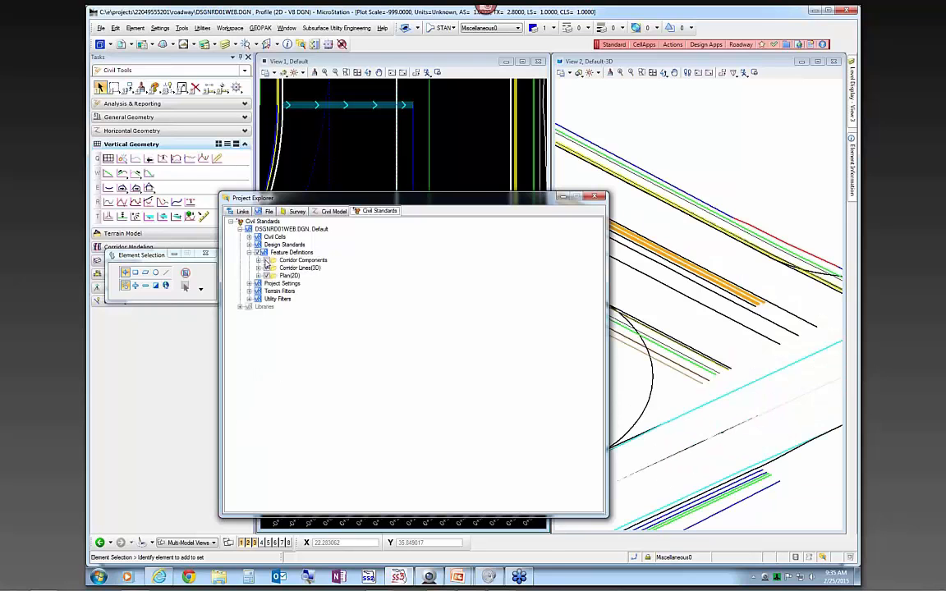
{"action": "scroll", "coordinate": [786, 329], "scroll_direction": "down", "scroll_amount": 2}
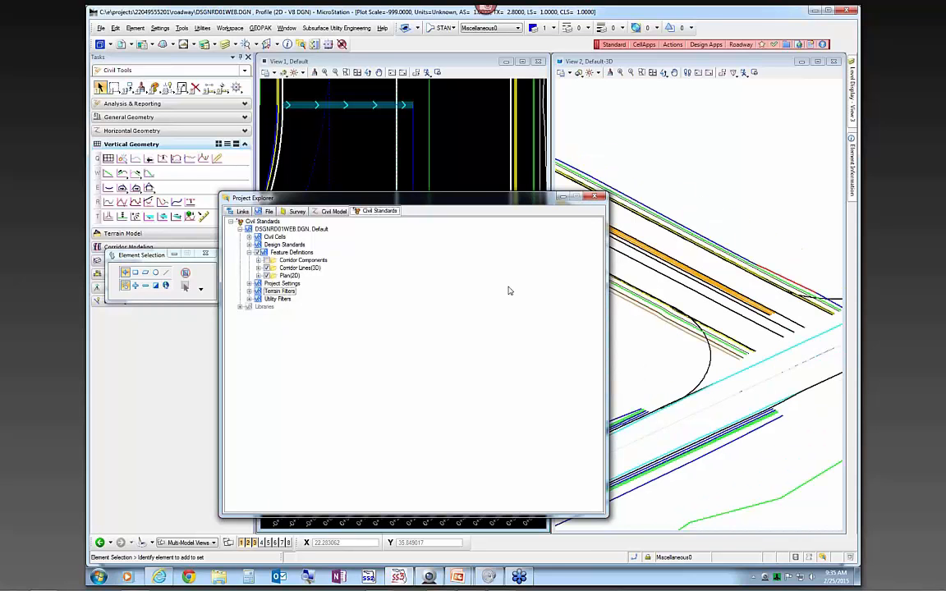
{"action": "left_click", "coordinate": [266, 269]}
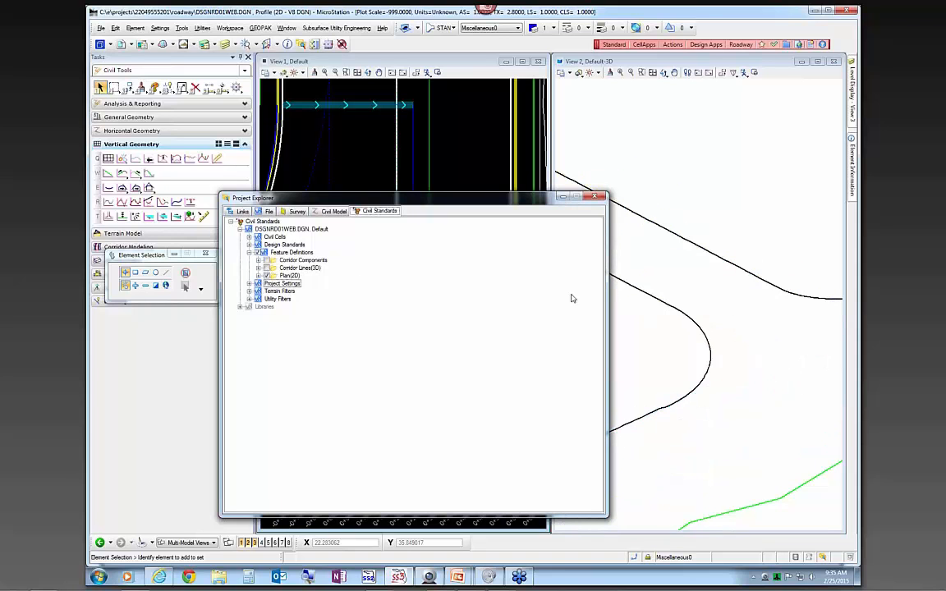
{"action": "scroll", "coordinate": [786, 336], "scroll_direction": "down", "scroll_amount": 2}
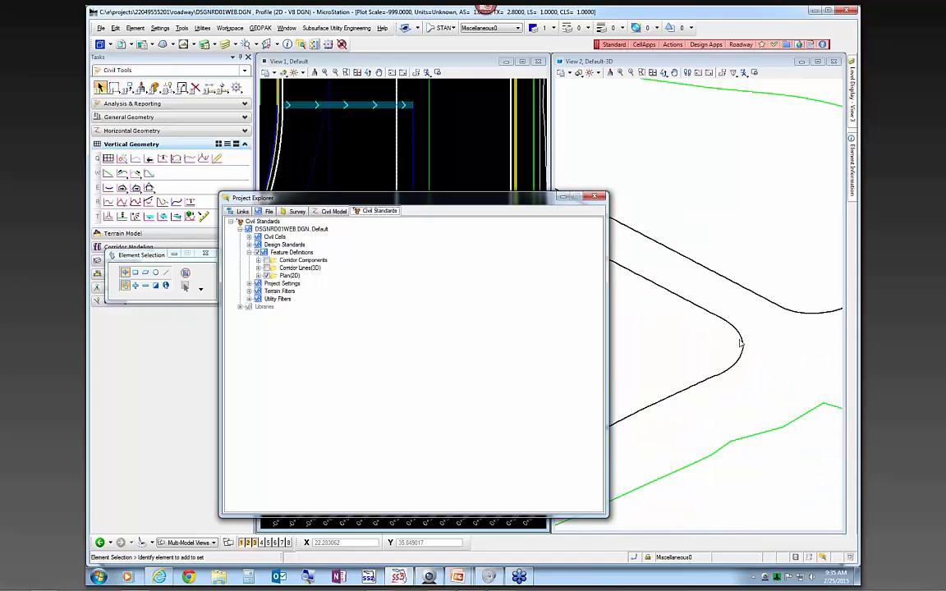
Step: Set the 3D view's level filter to (none) and switch its level display mode to Global Display
{"action": "left_click", "coordinate": [741, 344]}
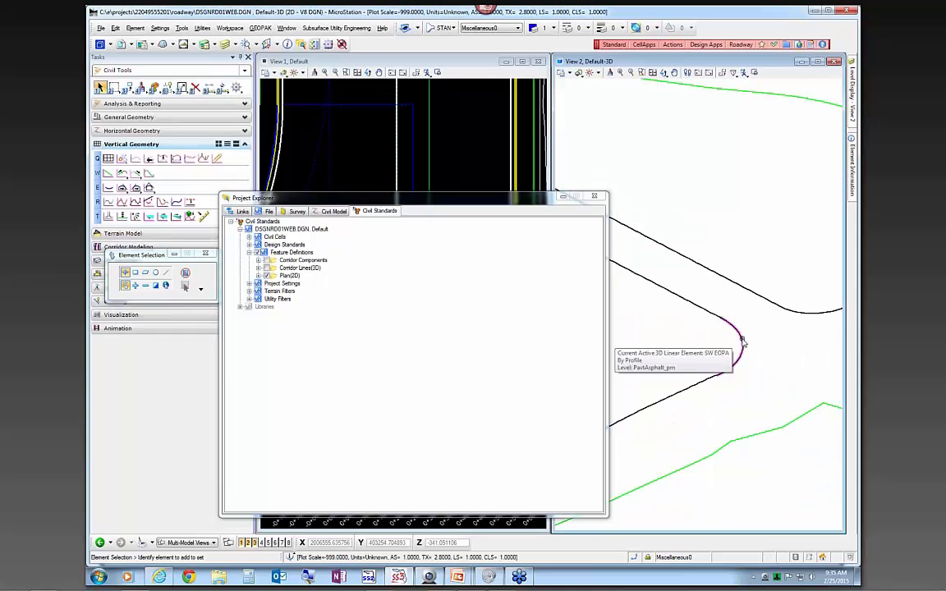
{"action": "mouse_move", "coordinate": [852, 92]}
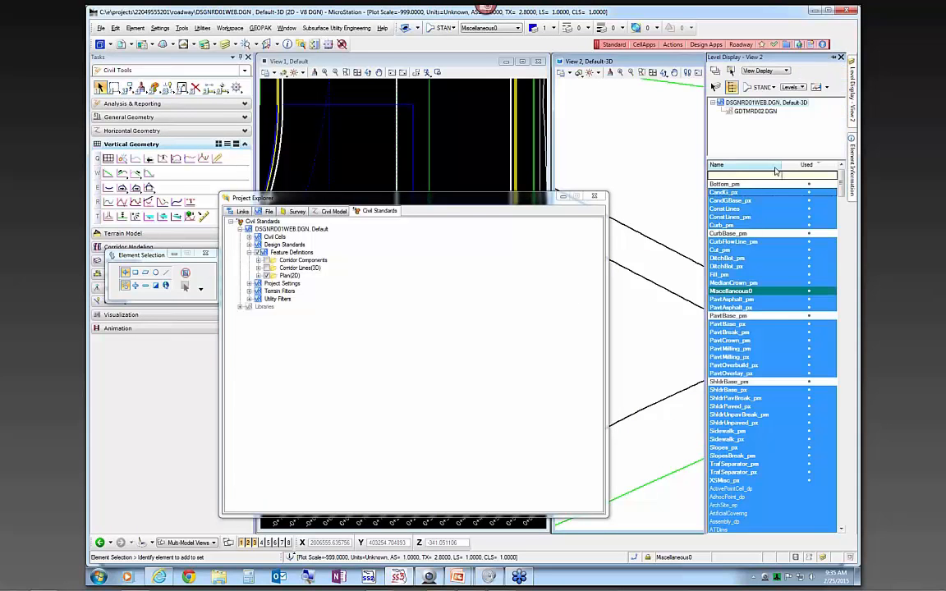
{"action": "left_click", "coordinate": [764, 87]}
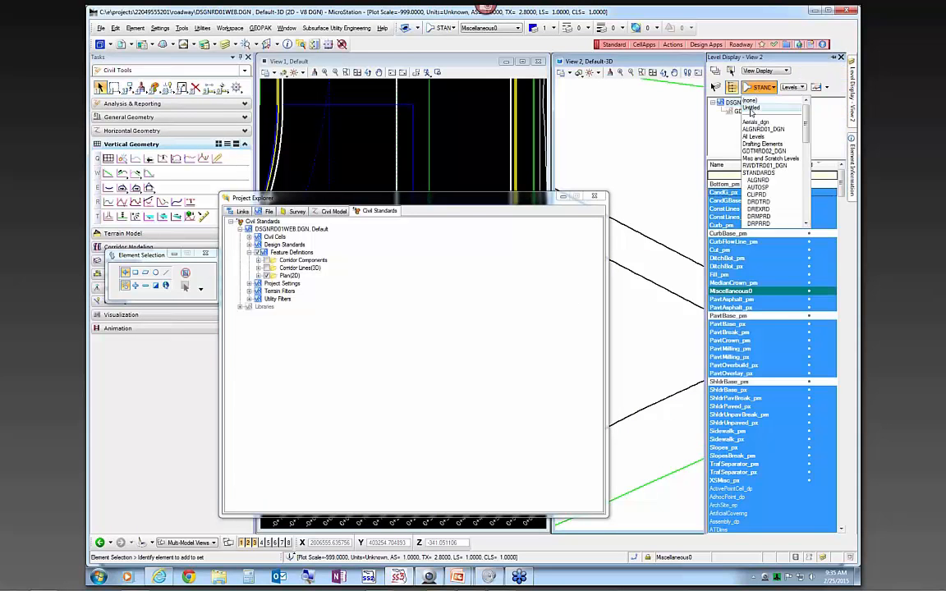
{"action": "left_click", "coordinate": [760, 97]}
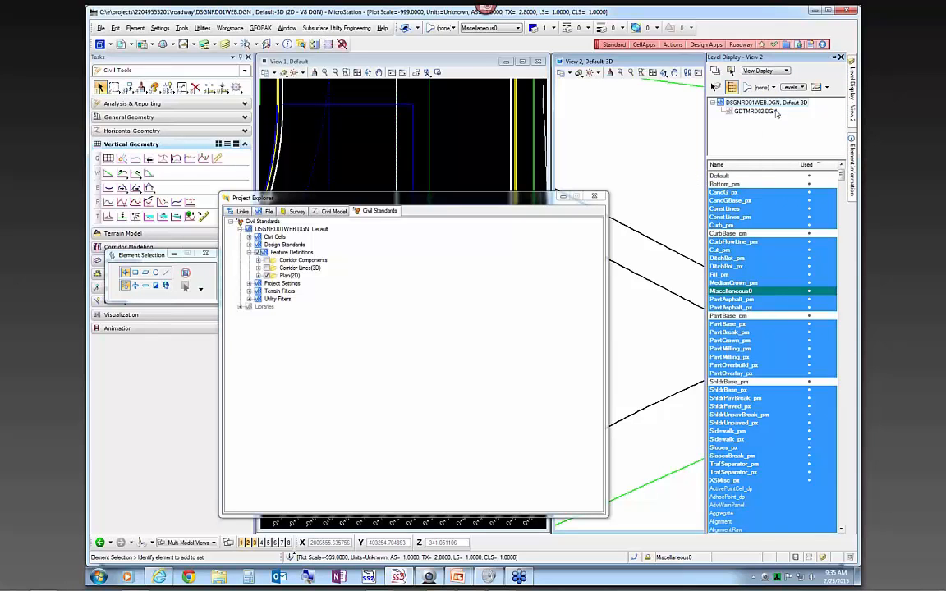
{"action": "left_click", "coordinate": [764, 70]}
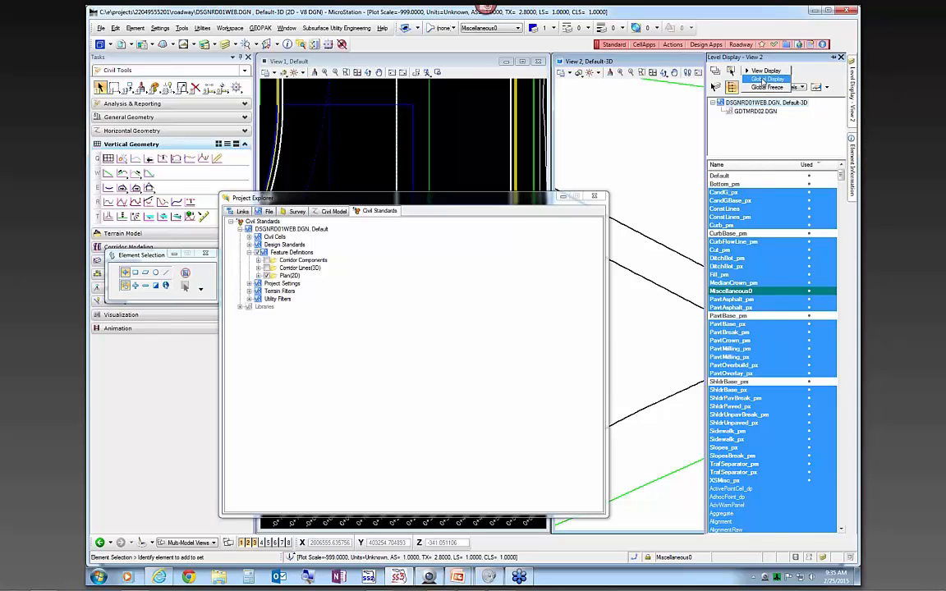
{"action": "left_click", "coordinate": [762, 79]}
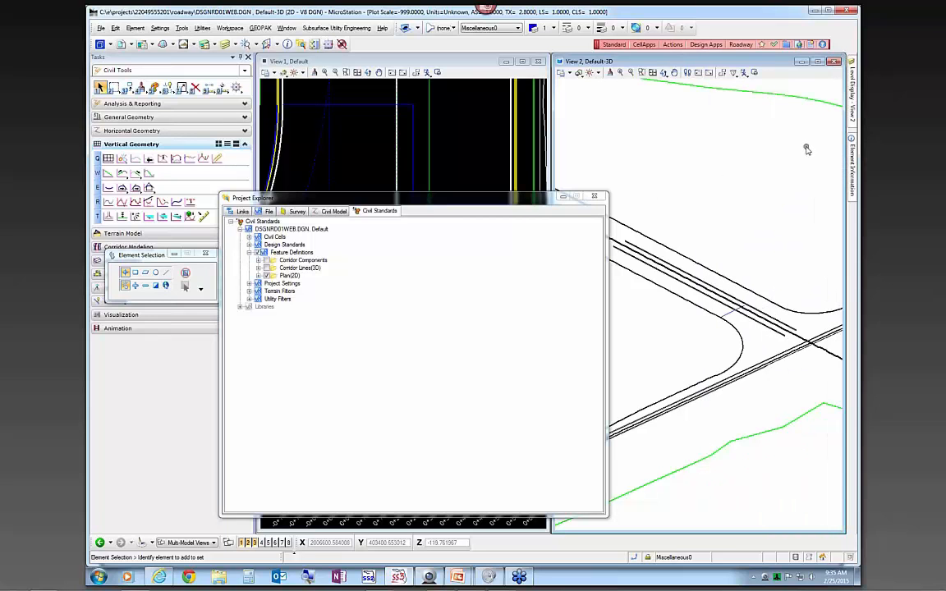
Step: Identify the short blue 3D construction line beside the edge-of-pavement curve, and clear the selection
{"action": "scroll", "coordinate": [729, 312], "scroll_direction": "up", "scroll_amount": 1}
{"action": "scroll", "coordinate": [728, 313], "scroll_direction": "up", "scroll_amount": 1}
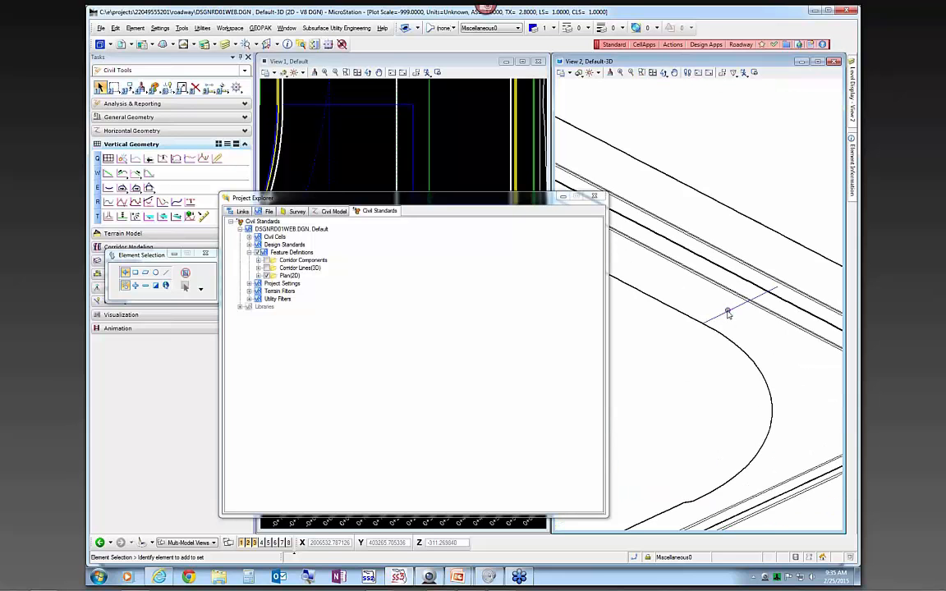
{"action": "left_click", "coordinate": [727, 316]}
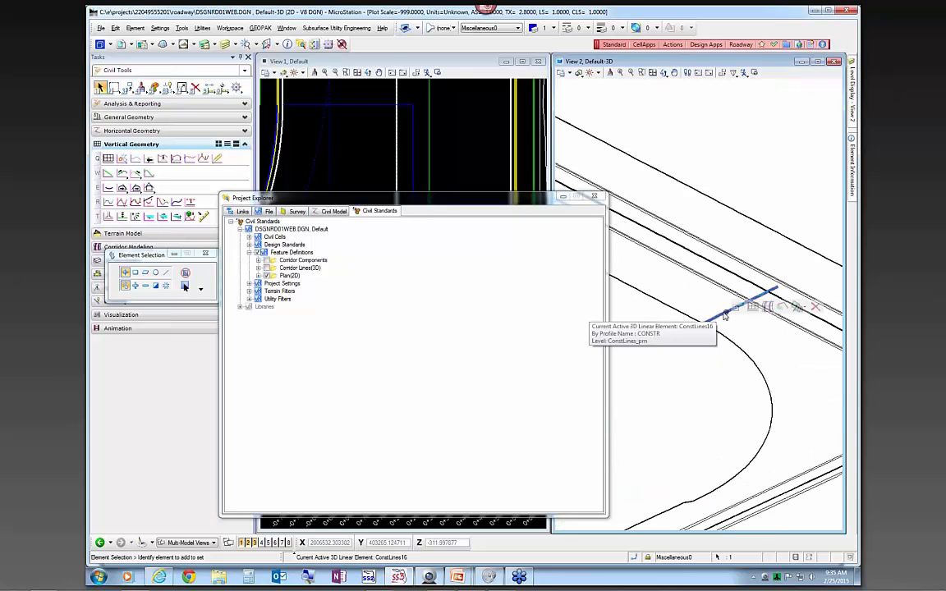
{"action": "left_click", "coordinate": [697, 303]}
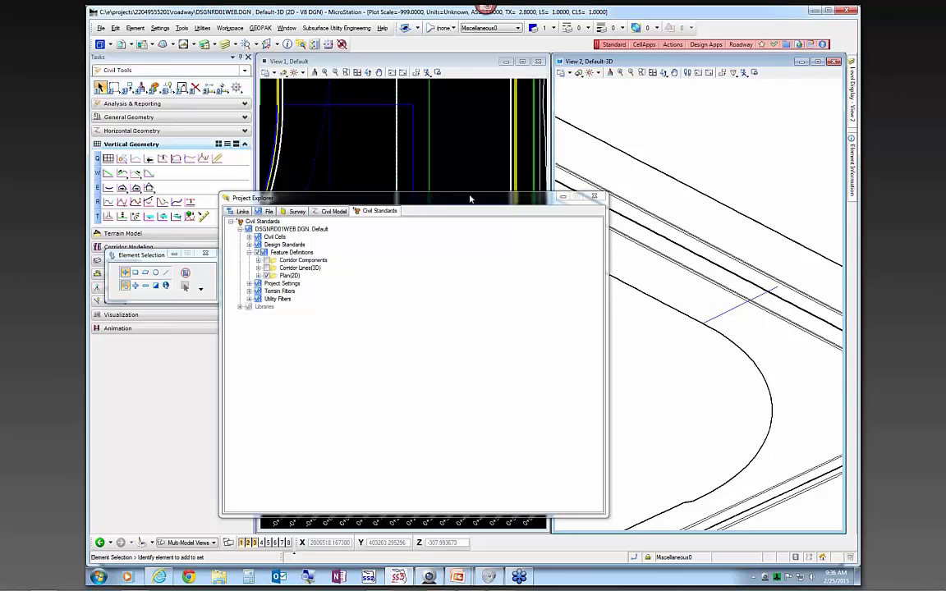
Step: Move the project explorer clear of the views and show the corridor components and 3D corridor lines again
{"action": "left_click_drag", "start_coordinate": [470, 198], "coordinate": [659, 295]}
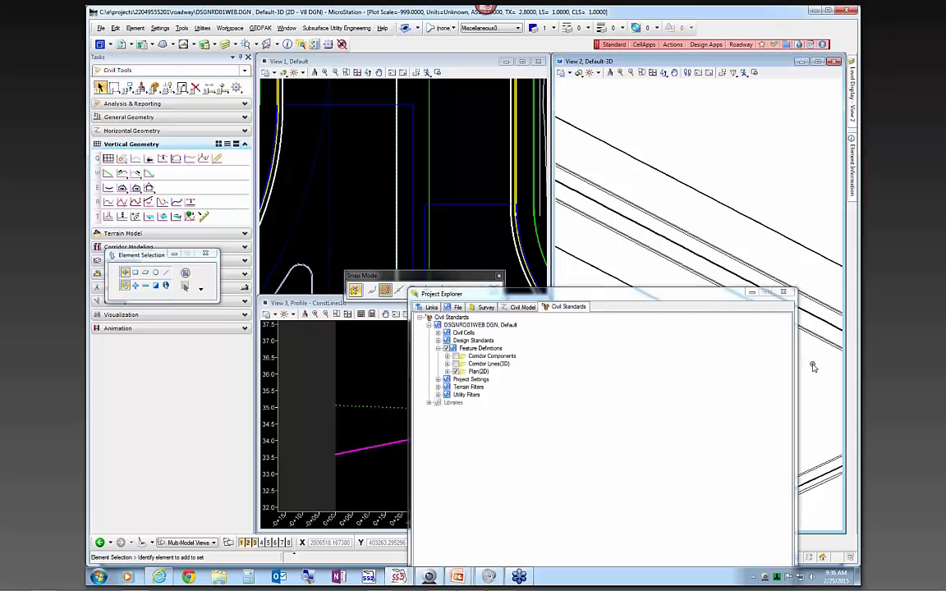
{"action": "left_click_drag", "start_coordinate": [695, 297], "coordinate": [944, 295]}
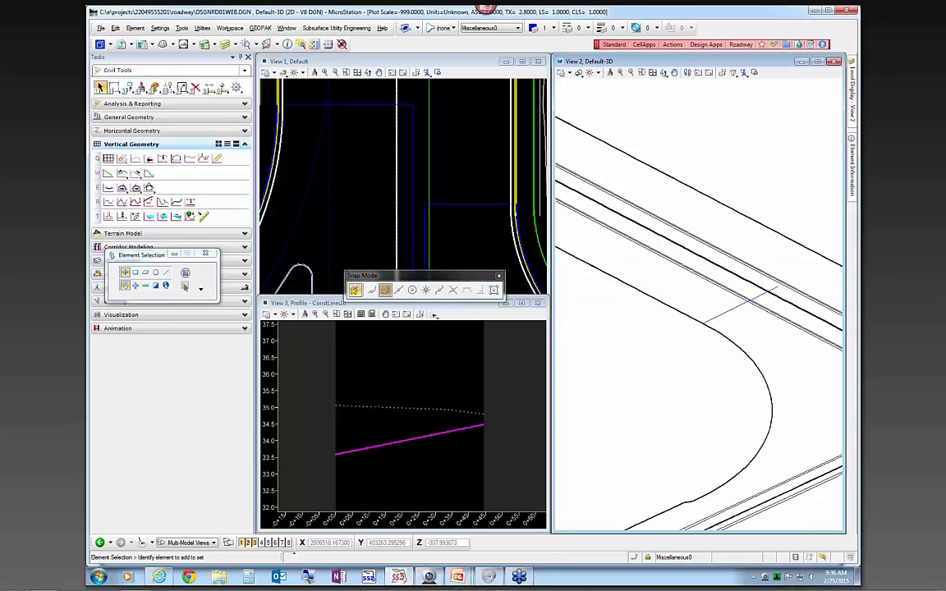
{"action": "left_click", "coordinate": [543, 337]}
{"action": "left_click", "coordinate": [450, 212]}
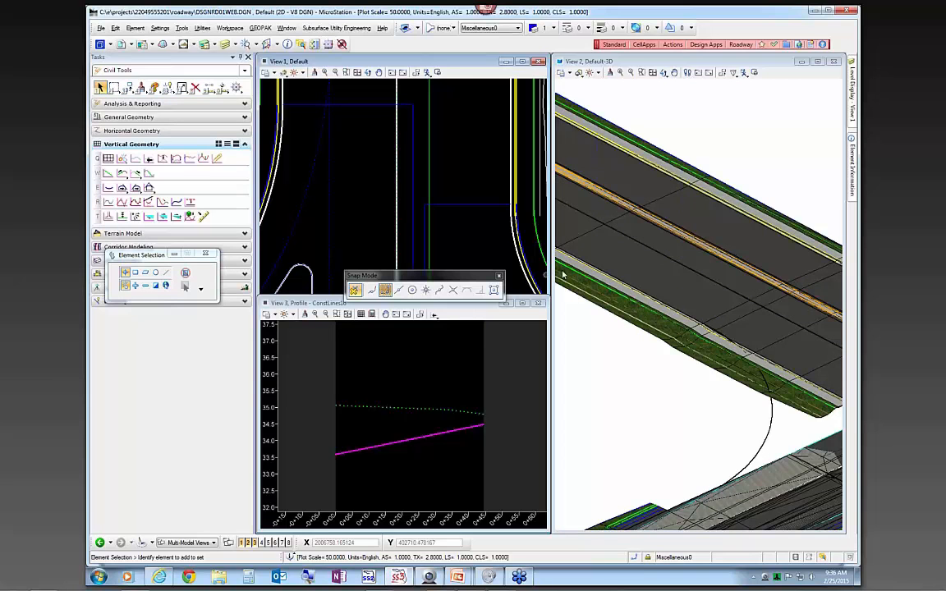
Step: Open the profile of the other horizontal construction line in View 3, with its side of the roadway shown in 3D
{"action": "scroll", "coordinate": [633, 298], "scroll_direction": "down", "scroll_amount": 2}
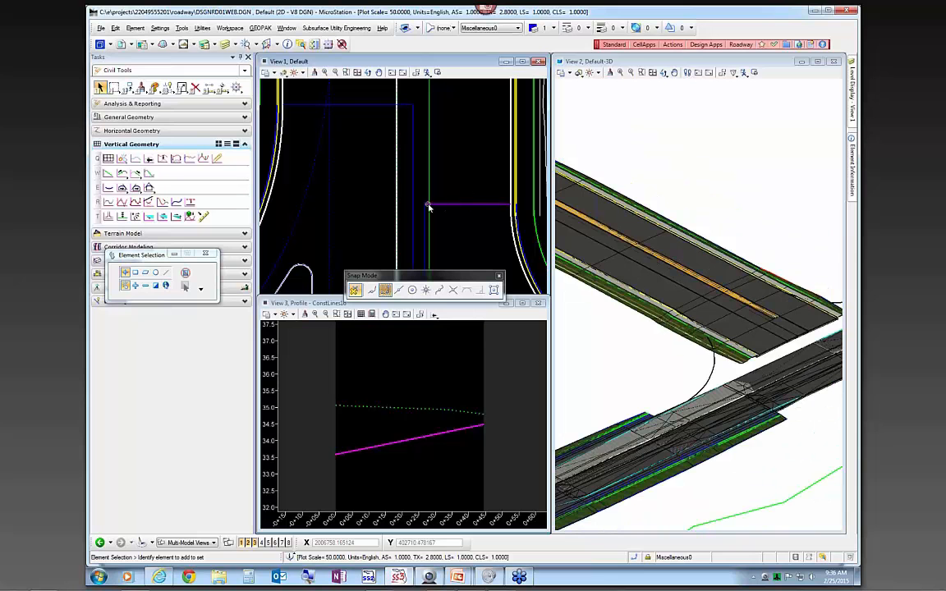
{"action": "middle_click_drag", "start_coordinate": [780, 311], "coordinate": [681, 320], "text": "shift"}
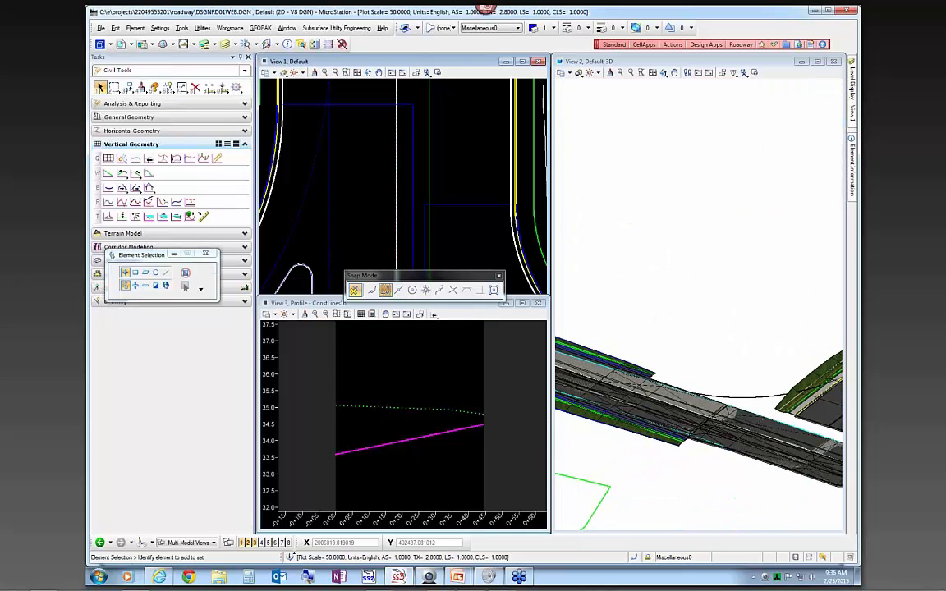
{"action": "scroll", "coordinate": [798, 368], "scroll_direction": "up", "scroll_amount": 3}
{"action": "middle_click_drag", "start_coordinate": [775, 321], "coordinate": [685, 289]}
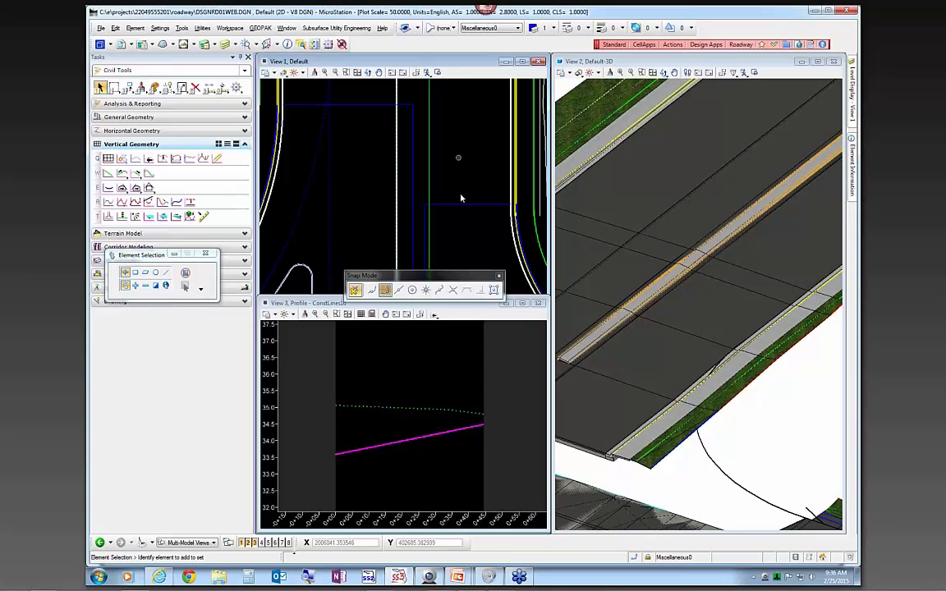
{"action": "left_click", "coordinate": [488, 198]}
{"action": "left_click", "coordinate": [414, 394]}
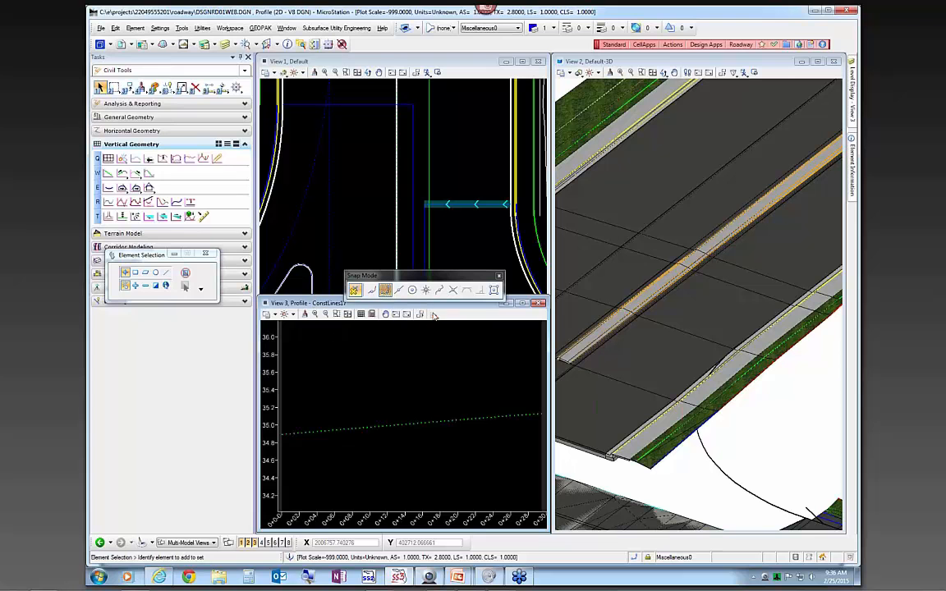
Step: Create a Quick Profile From Surface for the construction line, using the roadway pavement surface beside the median as reference
{"action": "left_click", "coordinate": [434, 315]}
{"action": "left_click", "coordinate": [457, 325]}
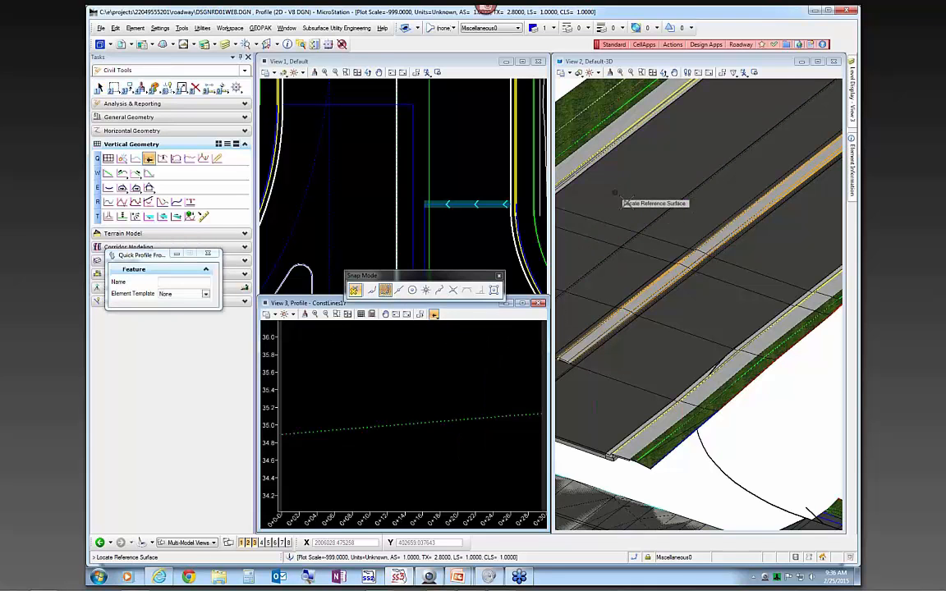
{"action": "scroll", "coordinate": [722, 272], "scroll_direction": "up", "scroll_amount": 1}
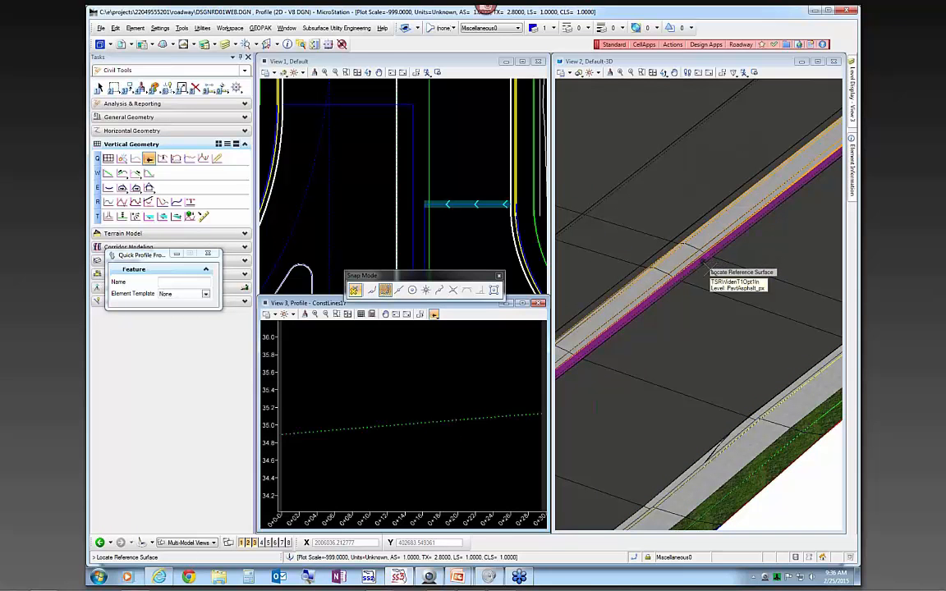
{"action": "left_click", "coordinate": [669, 277]}
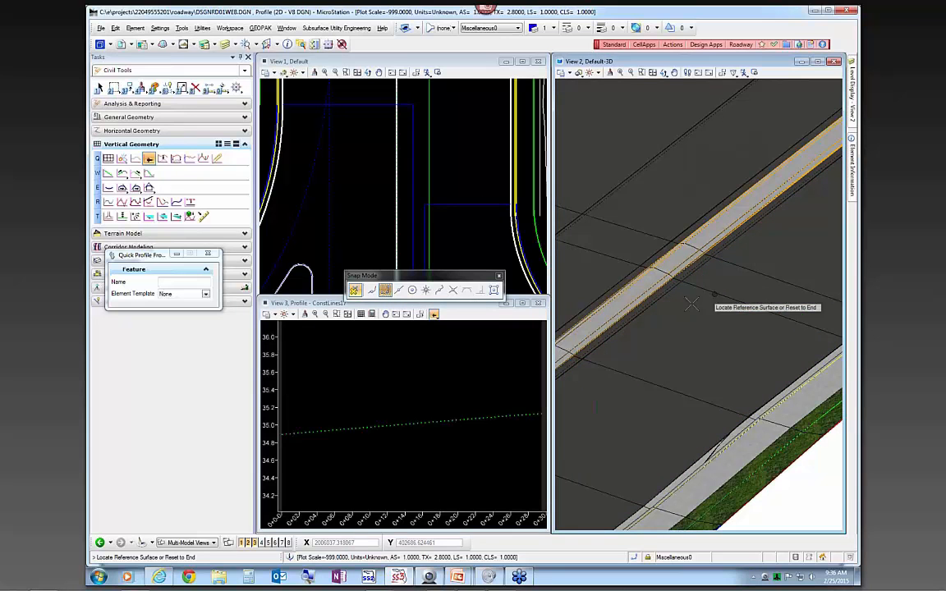
{"action": "right_click", "coordinate": [433, 371]}
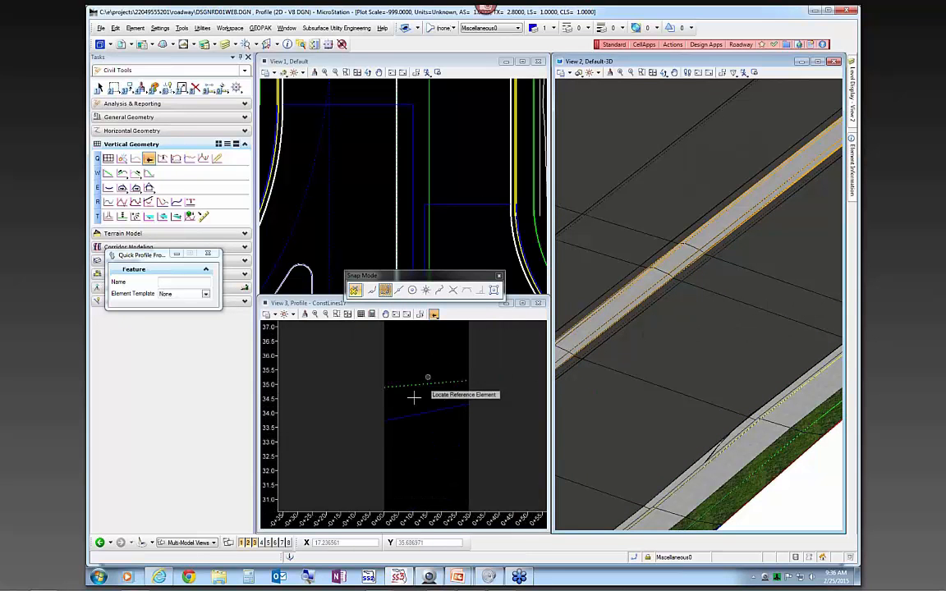
{"action": "right_click", "coordinate": [422, 363]}
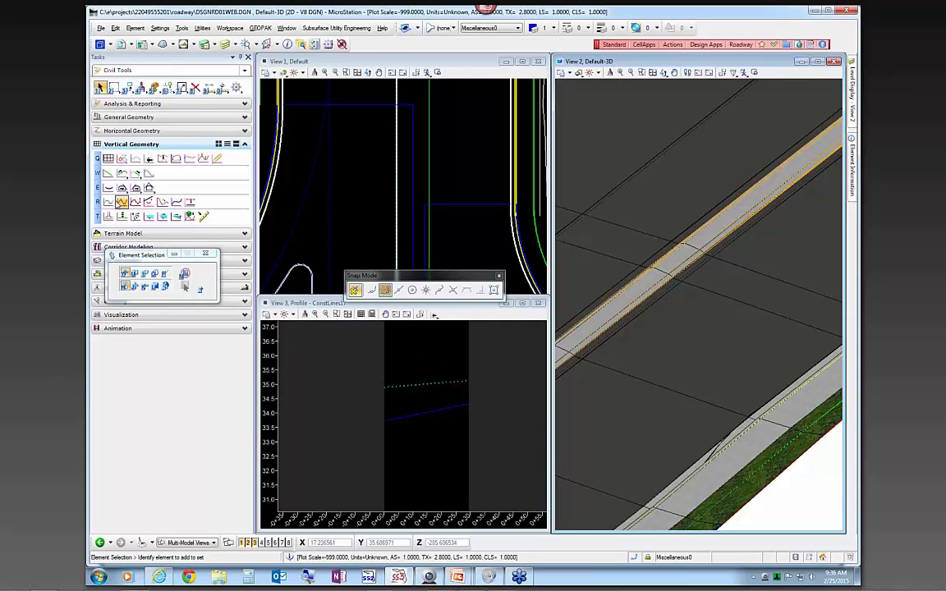
Step: Combine the construction line's surface profile segments into one complex profile with the Automatic method
{"action": "left_click", "coordinate": [109, 202]}
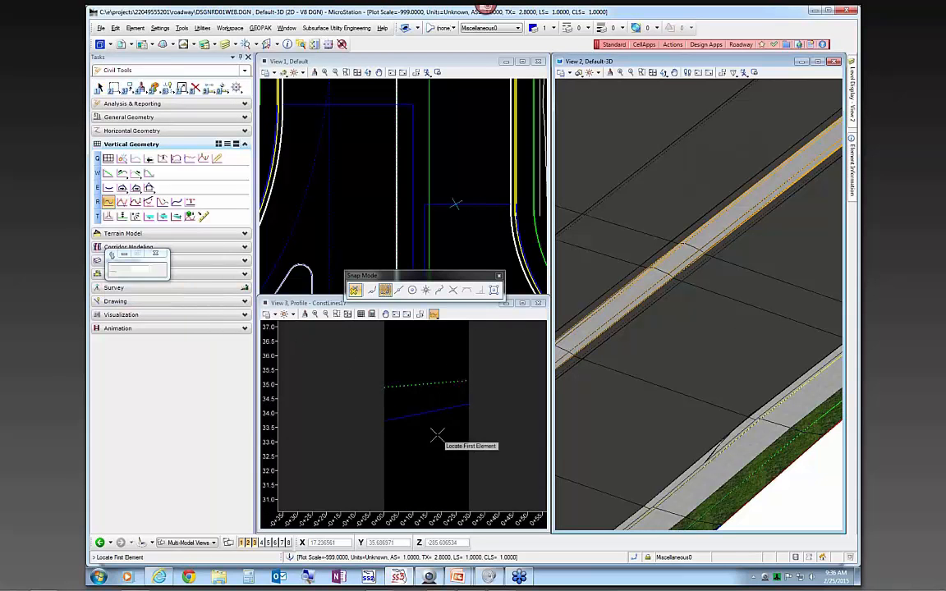
{"action": "scroll", "coordinate": [388, 410], "scroll_direction": "up", "scroll_amount": 5}
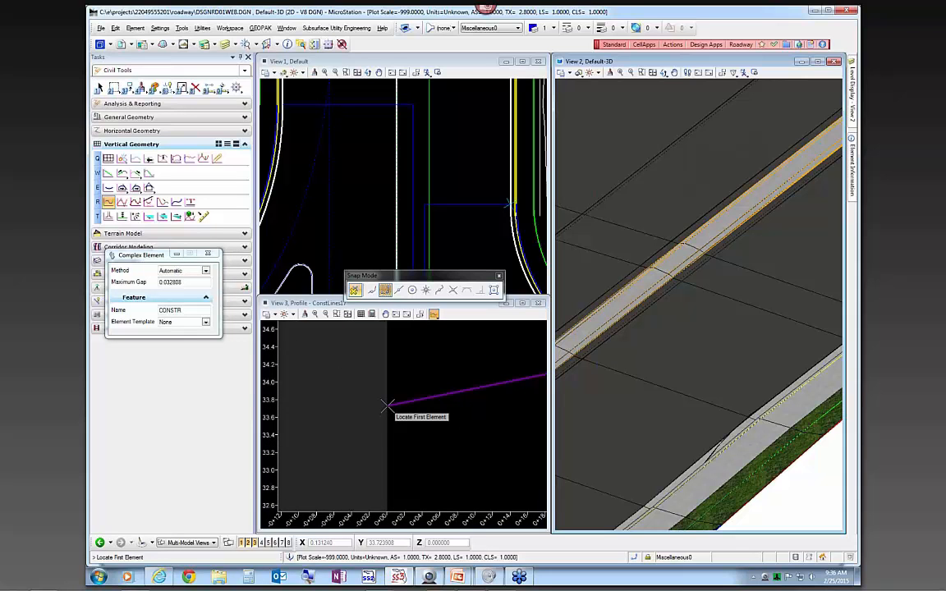
{"action": "mouse_move", "coordinate": [388, 406]}
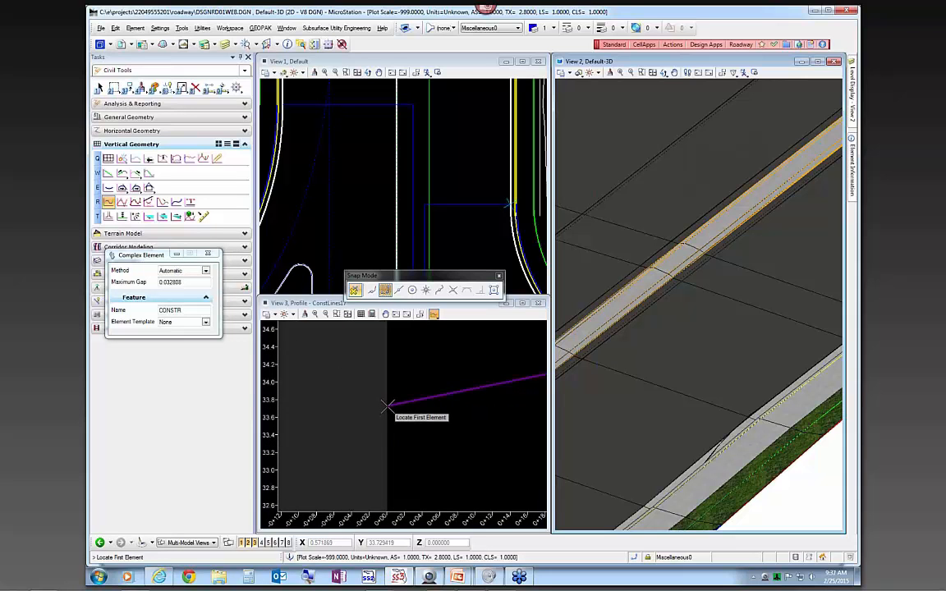
{"action": "scroll", "coordinate": [388, 405], "scroll_direction": "down", "scroll_amount": 3}
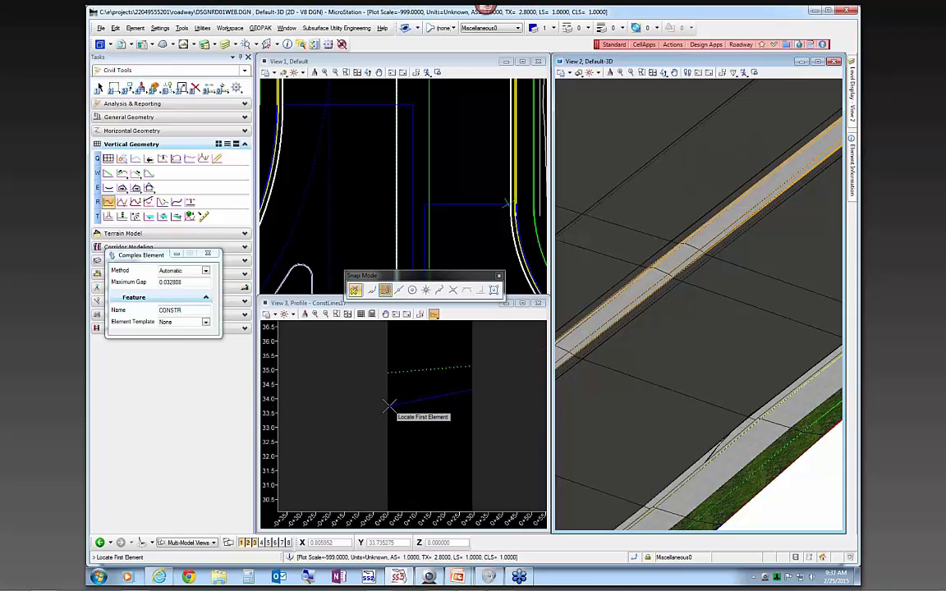
{"action": "left_click", "coordinate": [388, 405]}
{"action": "left_click", "coordinate": [433, 380]}
{"action": "key", "text": "Escape"}
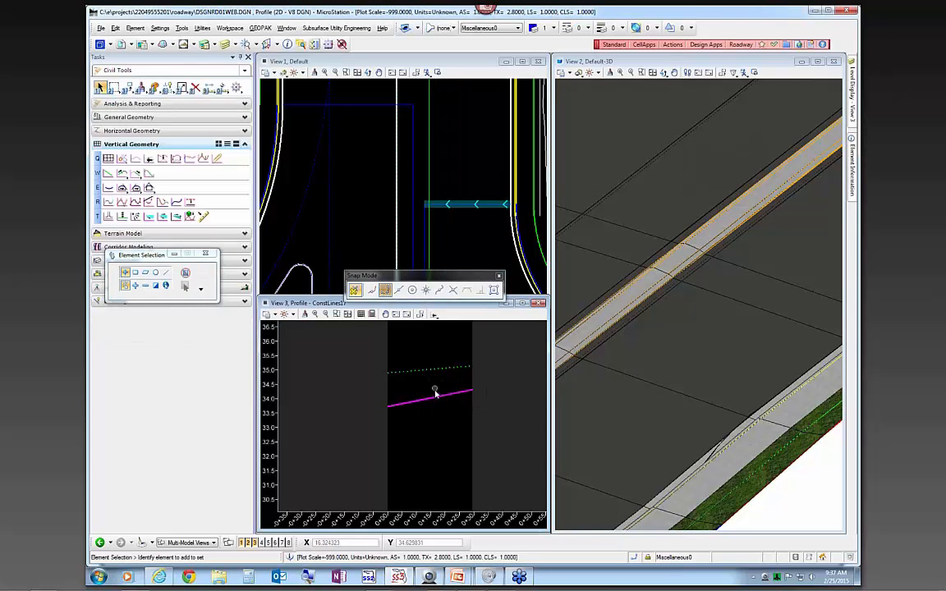
Step: Set the combined profile as the construction line's active profile, and check the resulting line in 3D
{"action": "left_click", "coordinate": [437, 399]}
{"action": "mouse_move", "coordinate": [437, 399]}
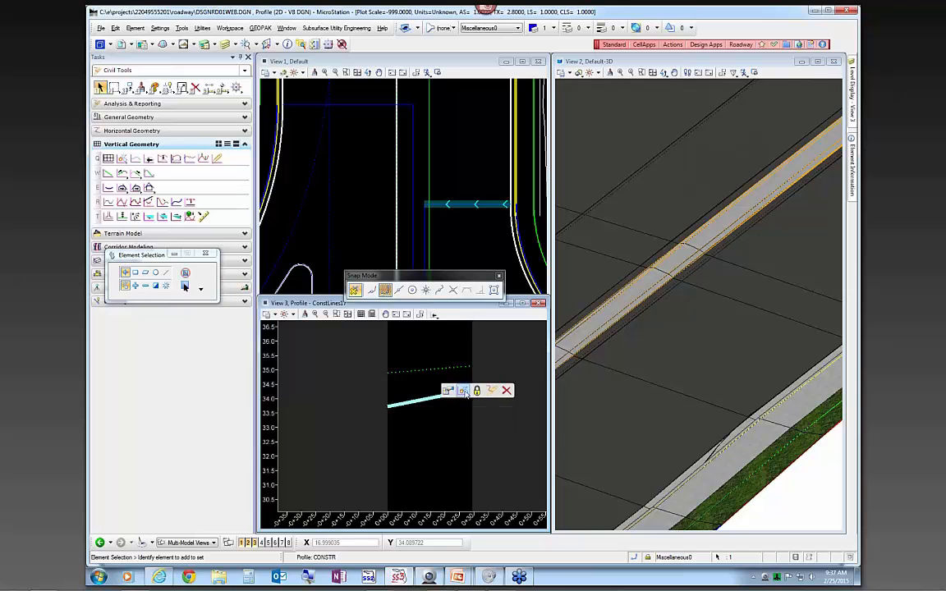
{"action": "left_click", "coordinate": [464, 392]}
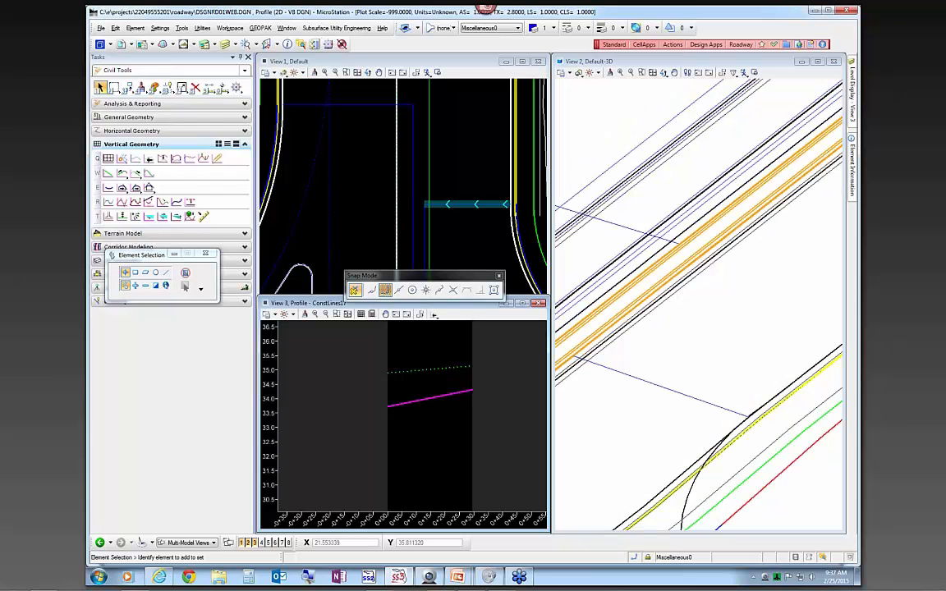
{"action": "left_click", "coordinate": [636, 382]}
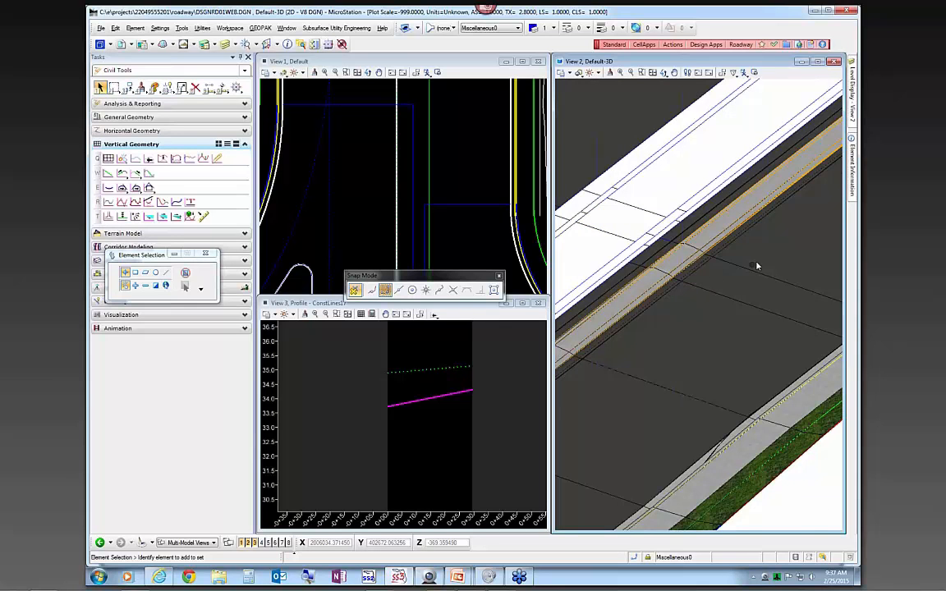
Step: Open the profile of the construction line at the end of the curb-return curve in View 3
{"action": "scroll", "coordinate": [759, 264], "scroll_direction": "down", "scroll_amount": 2}
{"action": "scroll", "coordinate": [427, 190], "scroll_direction": "down", "scroll_amount": 3}
{"action": "scroll", "coordinate": [476, 219], "scroll_direction": "up", "scroll_amount": 5}
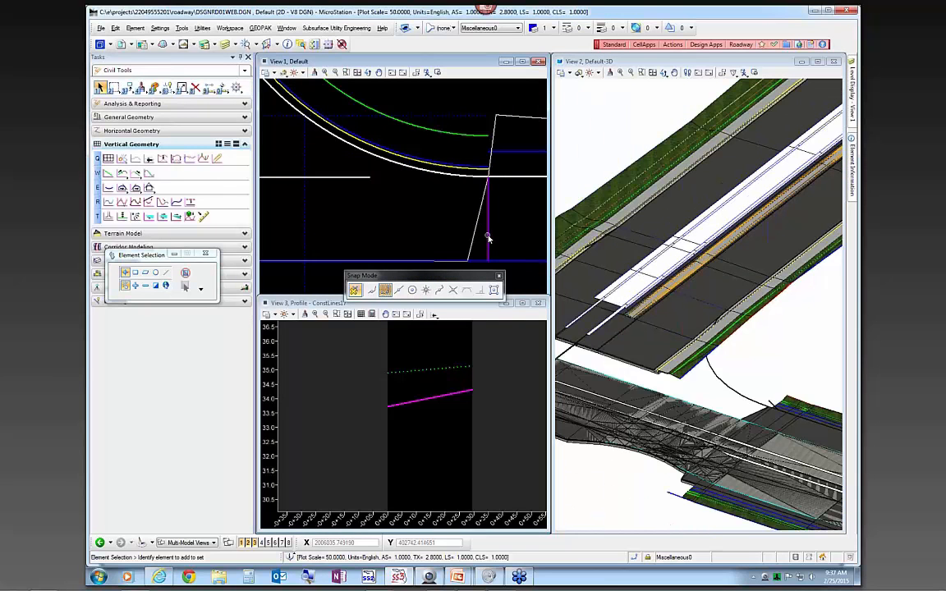
{"action": "left_click", "coordinate": [488, 238]}
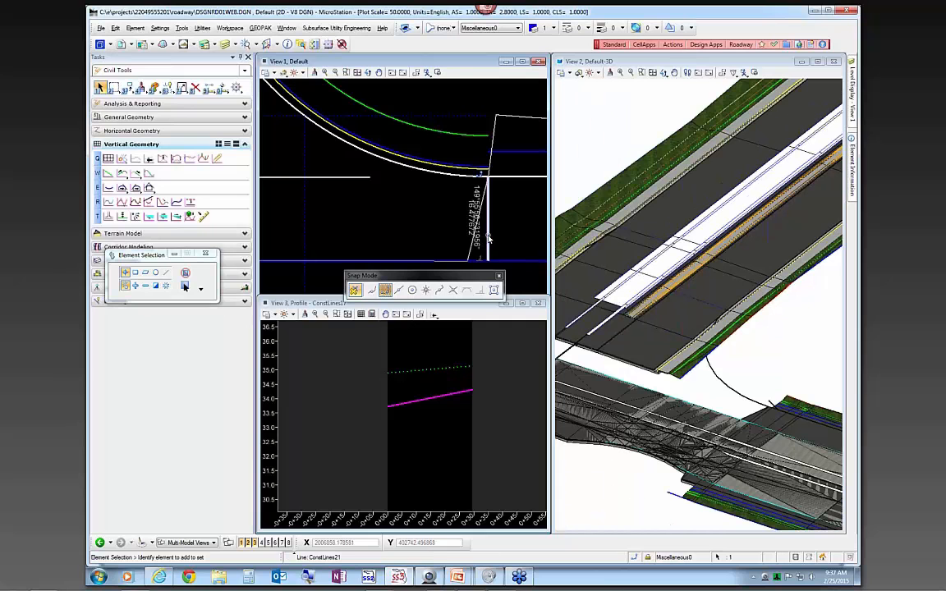
{"action": "left_click", "coordinate": [471, 428]}
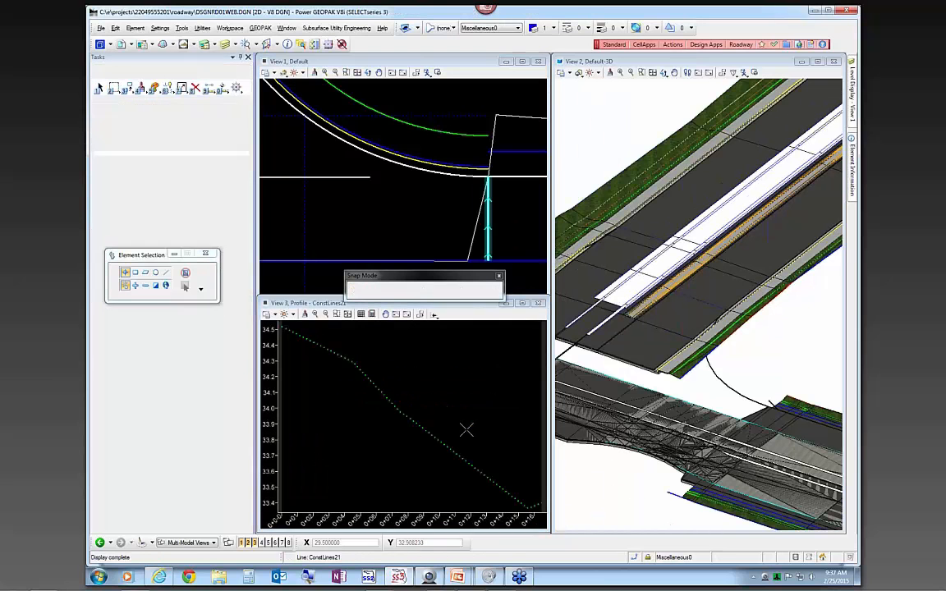
Step: Create a Quick Profile From Surface using the pavement at the end of the curb return, and set it as the active profile
{"action": "left_click", "coordinate": [435, 315]}
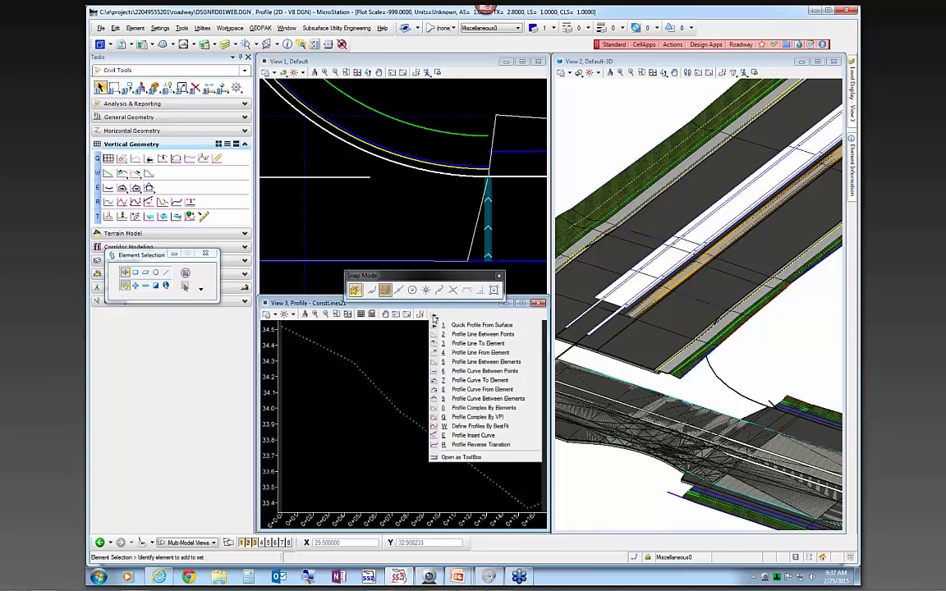
{"action": "left_click", "coordinate": [482, 326]}
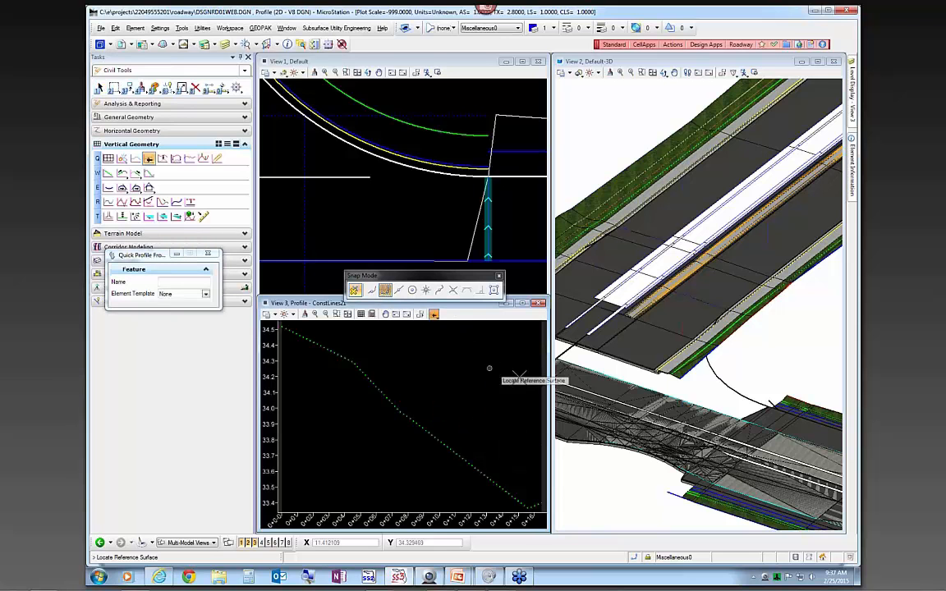
{"action": "scroll", "coordinate": [797, 428], "scroll_direction": "up", "scroll_amount": 2}
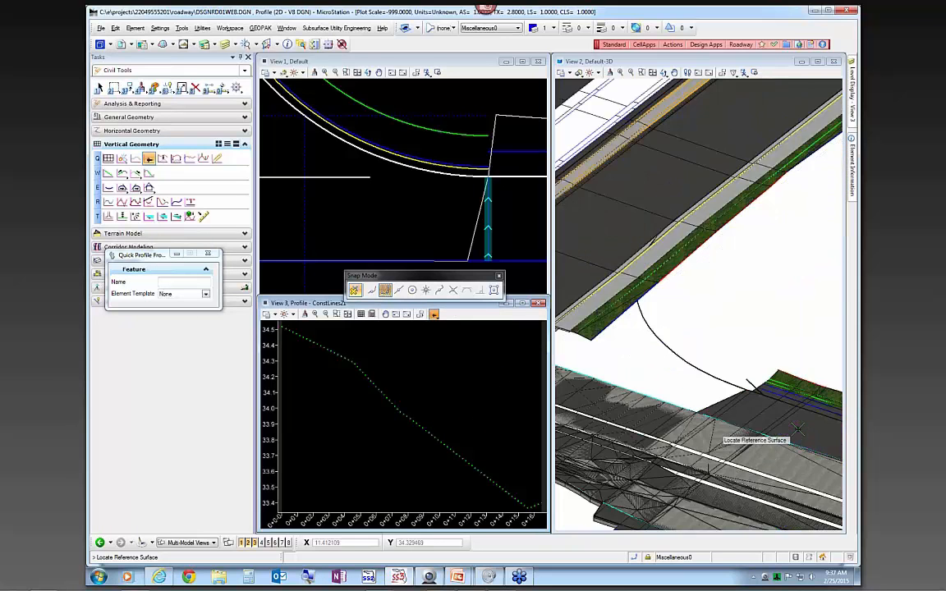
{"action": "scroll", "coordinate": [798, 430], "scroll_direction": "up", "scroll_amount": 2}
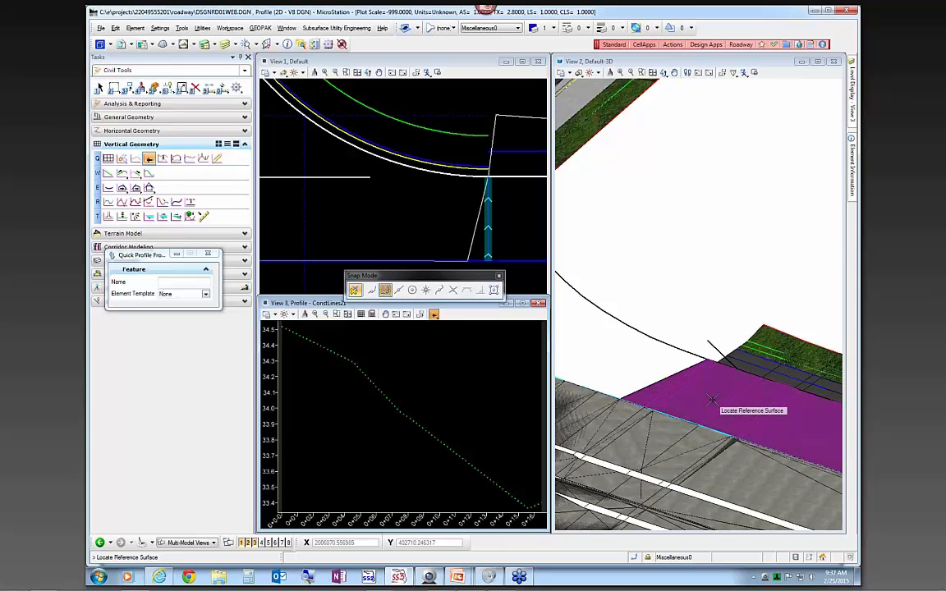
{"action": "left_click", "coordinate": [711, 400]}
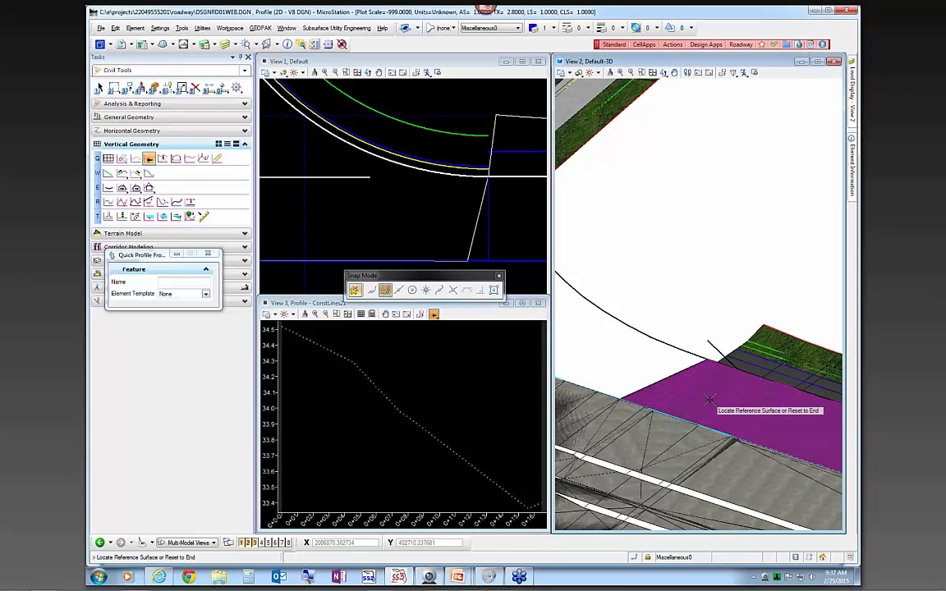
{"action": "right_click", "coordinate": [428, 387]}
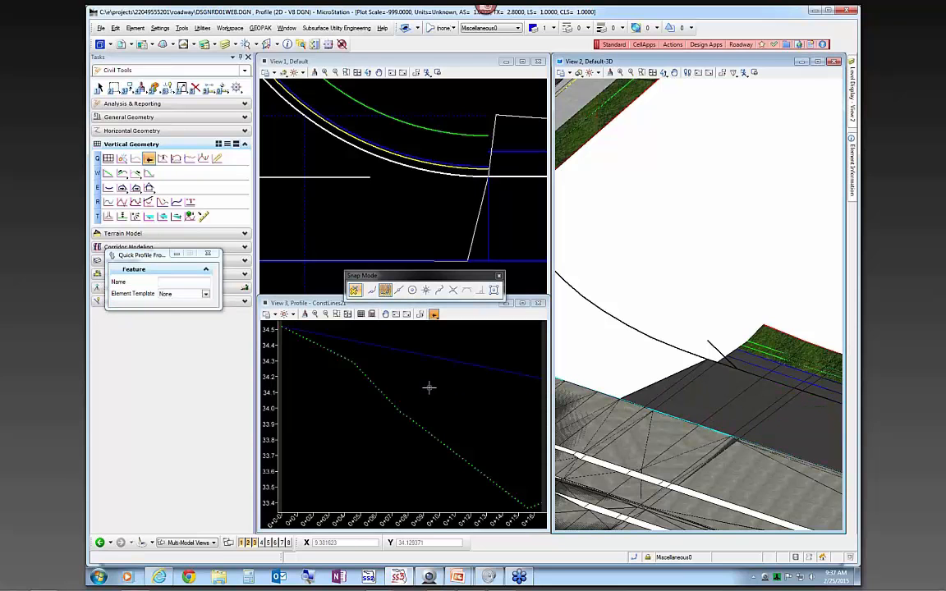
{"action": "right_click", "coordinate": [428, 387]}
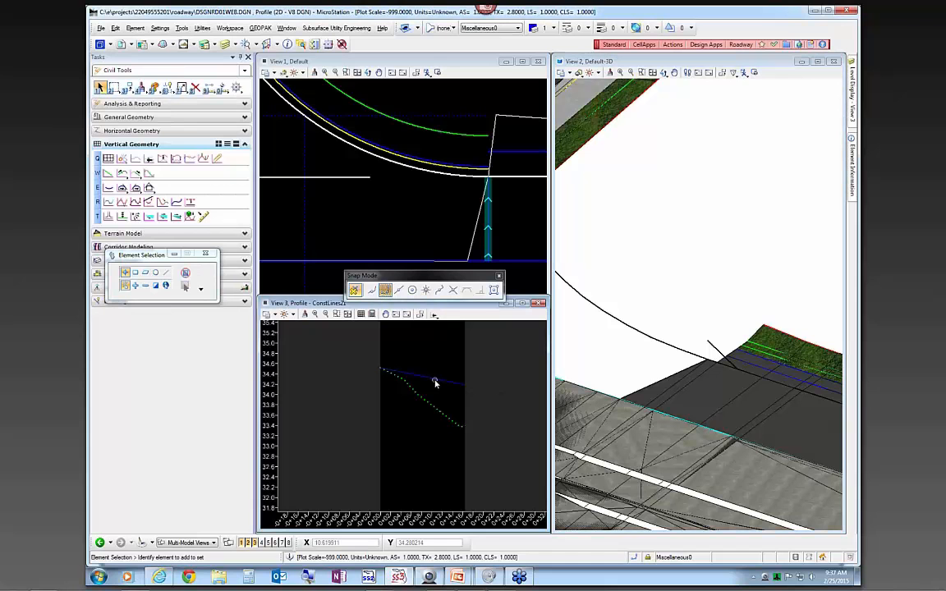
{"action": "left_click", "coordinate": [435, 382]}
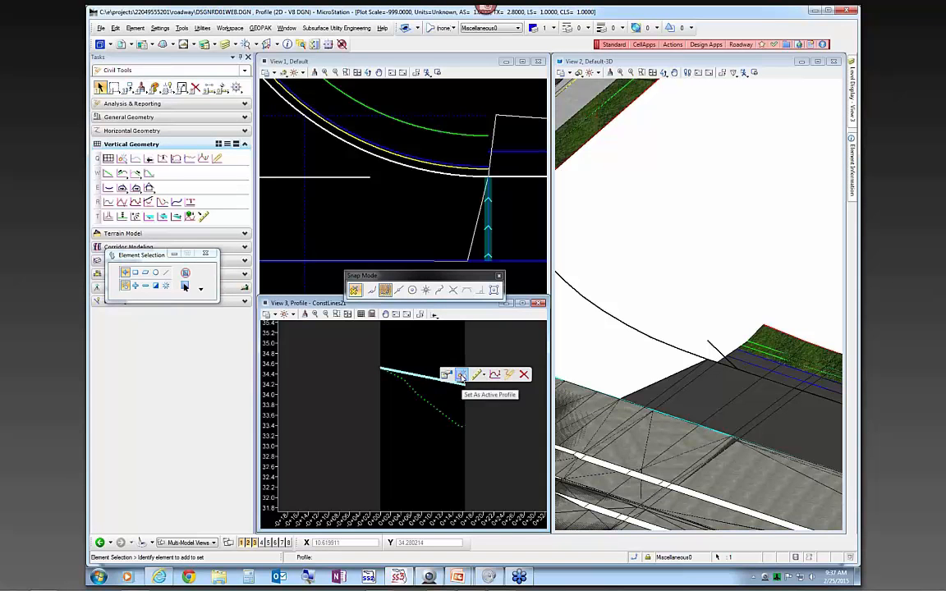
{"action": "left_click", "coordinate": [461, 376]}
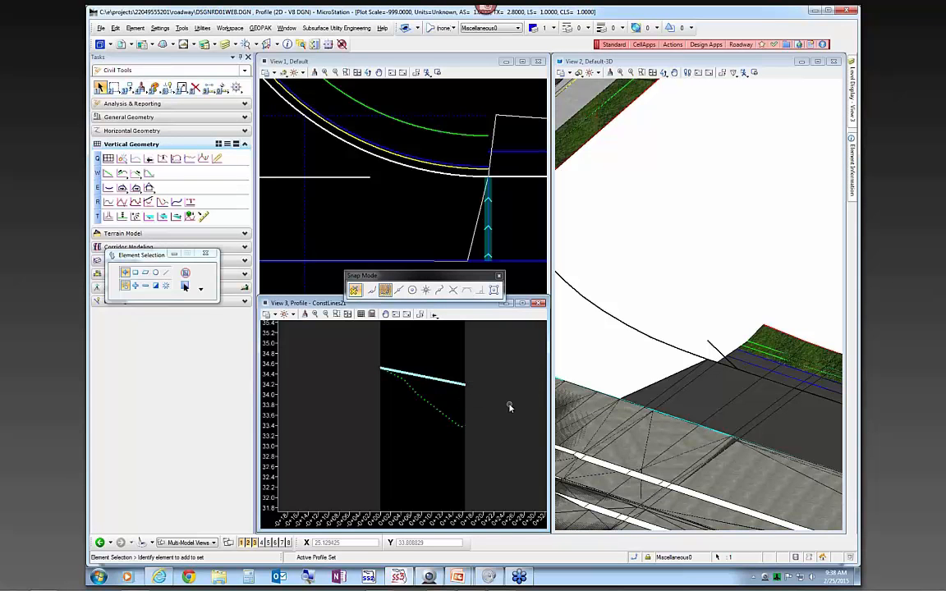
Step: Open the profile of the short construction line at the opposite curb return's end in View 3
{"action": "scroll", "coordinate": [515, 402], "scroll_direction": "down", "scroll_amount": 2}
{"action": "scroll", "coordinate": [519, 215], "scroll_direction": "down", "scroll_amount": 4}
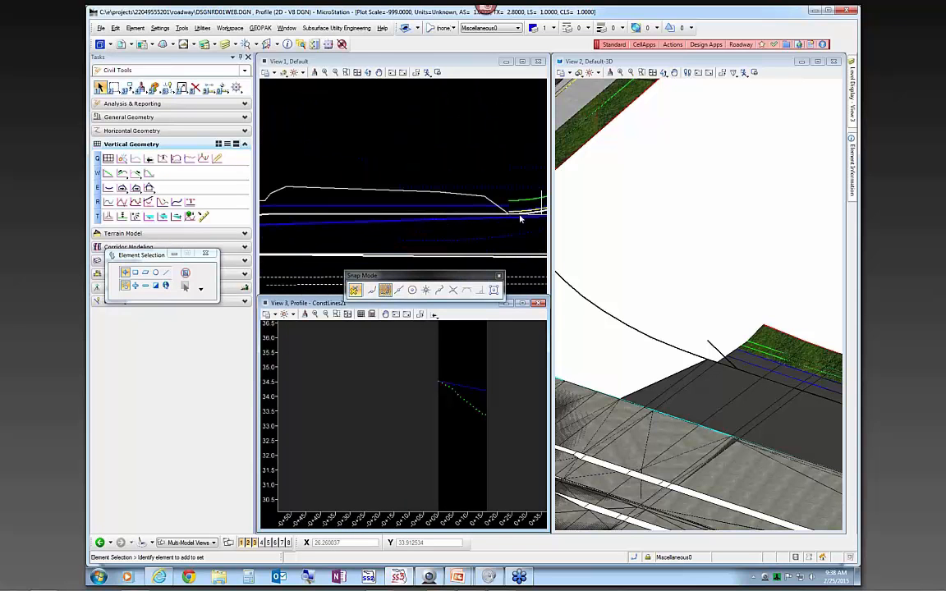
{"action": "scroll", "coordinate": [337, 193], "scroll_direction": "up", "scroll_amount": 2}
{"action": "scroll", "coordinate": [394, 226], "scroll_direction": "up", "scroll_amount": 2}
{"action": "scroll", "coordinate": [389, 226], "scroll_direction": "up", "scroll_amount": 2}
{"action": "left_click", "coordinate": [420, 224]}
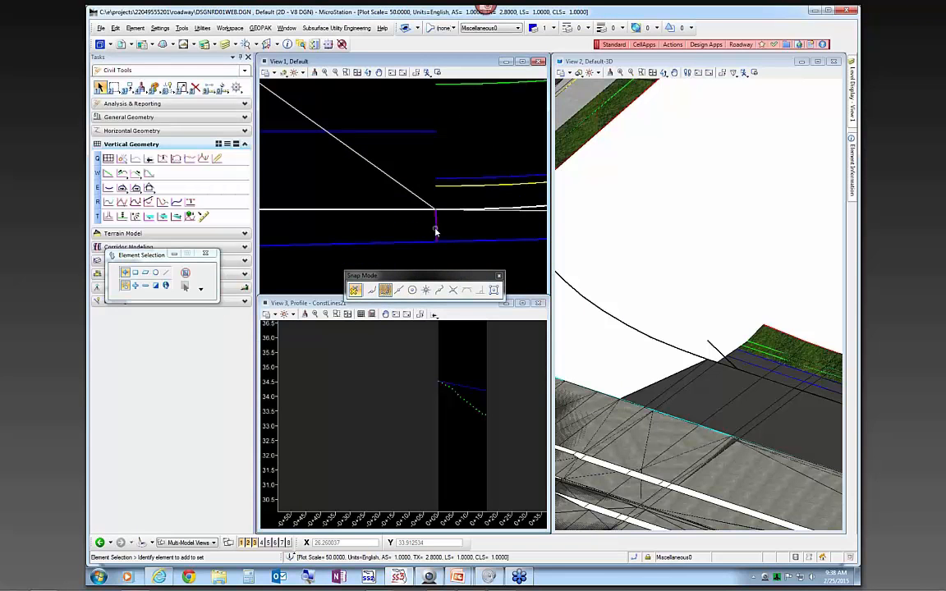
{"action": "left_click", "coordinate": [435, 232]}
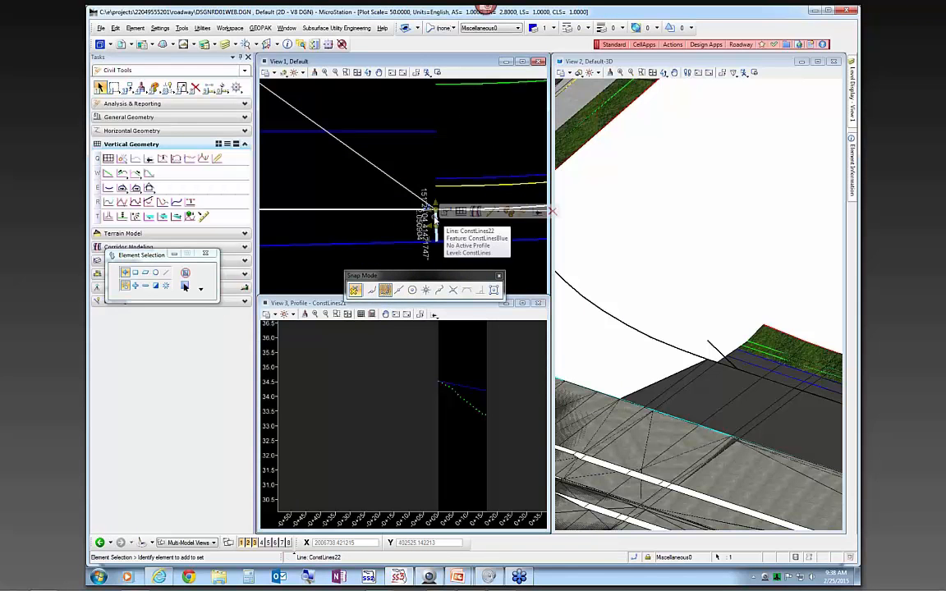
{"action": "left_click", "coordinate": [461, 212]}
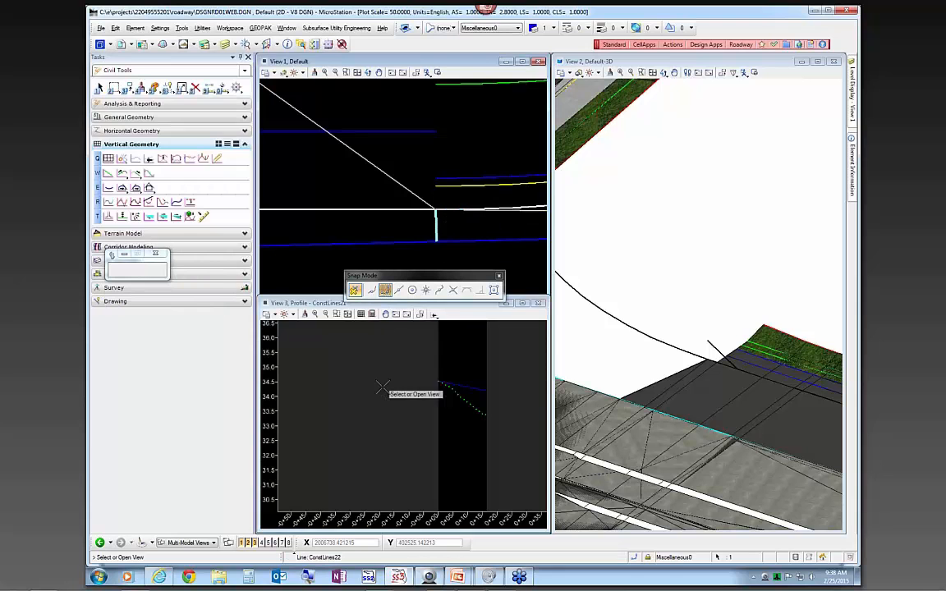
{"action": "left_click", "coordinate": [463, 411]}
Step: Create a Quick Profile From Surface for the short construction line from the pavement surface at its roadway end
{"action": "scroll", "coordinate": [763, 331], "scroll_direction": "down", "scroll_amount": 3}
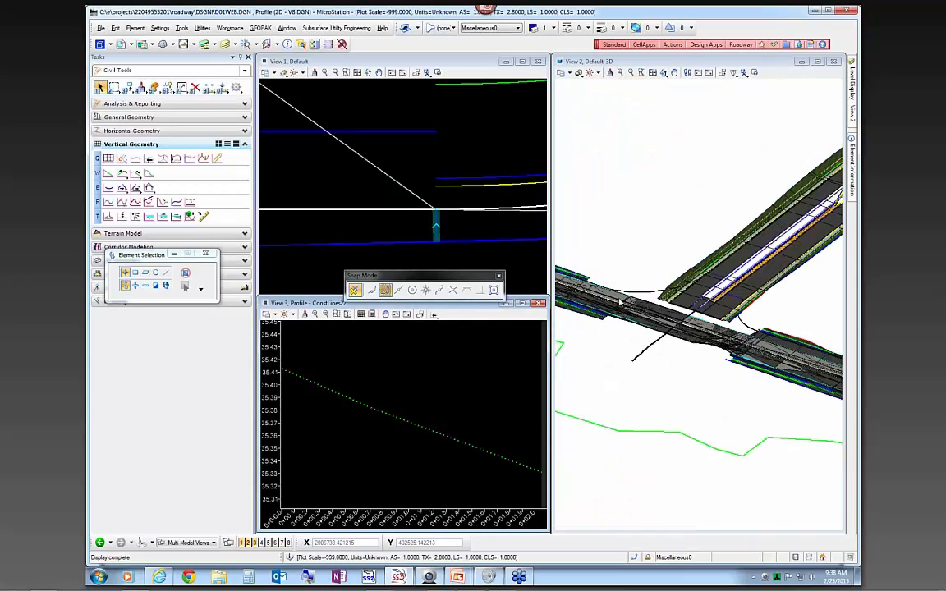
{"action": "scroll", "coordinate": [616, 297], "scroll_direction": "up", "scroll_amount": 3}
{"action": "scroll", "coordinate": [624, 294], "scroll_direction": "down", "scroll_amount": 2}
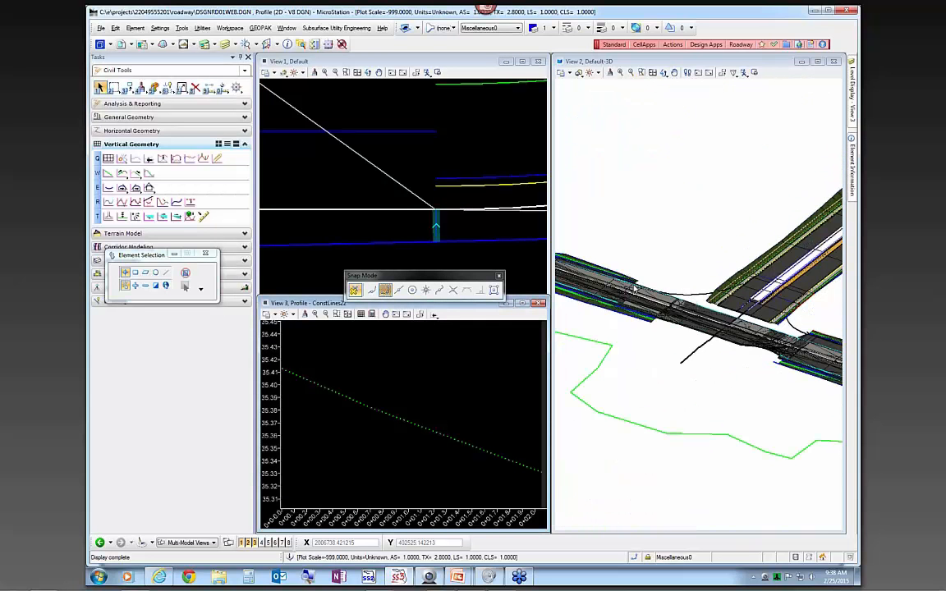
{"action": "scroll", "coordinate": [645, 287], "scroll_direction": "up", "scroll_amount": 4}
{"action": "scroll", "coordinate": [665, 296], "scroll_direction": "up", "scroll_amount": 2}
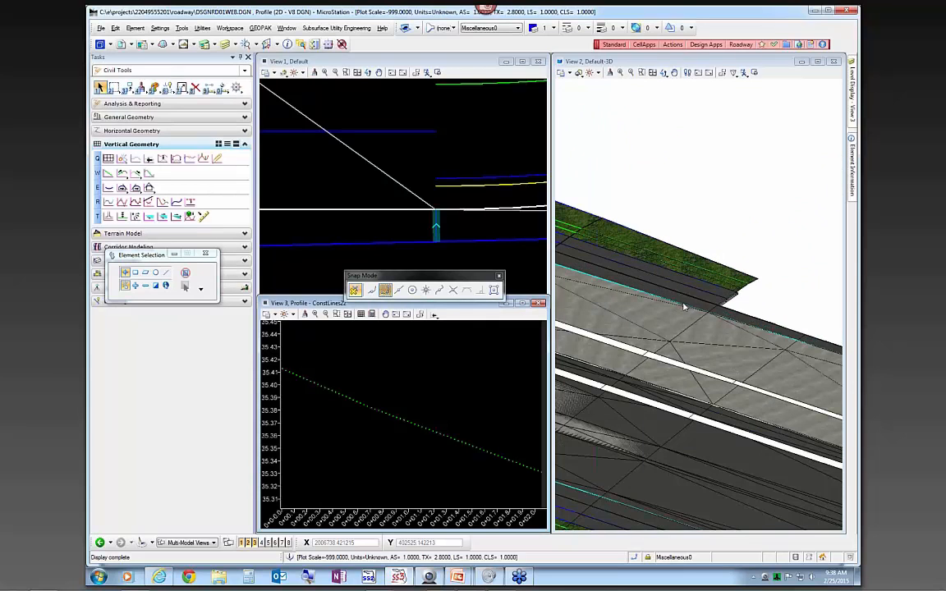
{"action": "left_click", "coordinate": [435, 315]}
{"action": "left_click", "coordinate": [466, 326]}
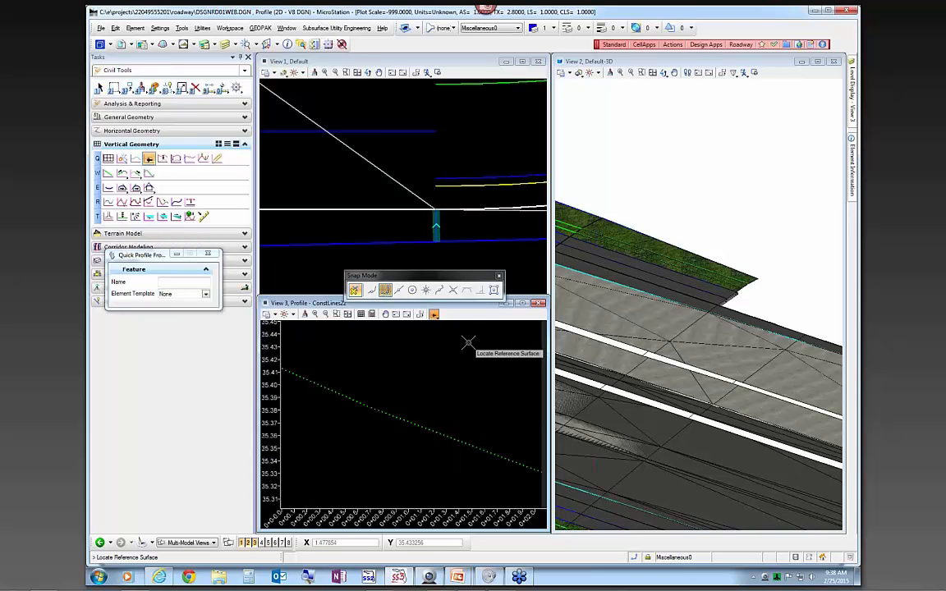
{"action": "left_click", "coordinate": [653, 289]}
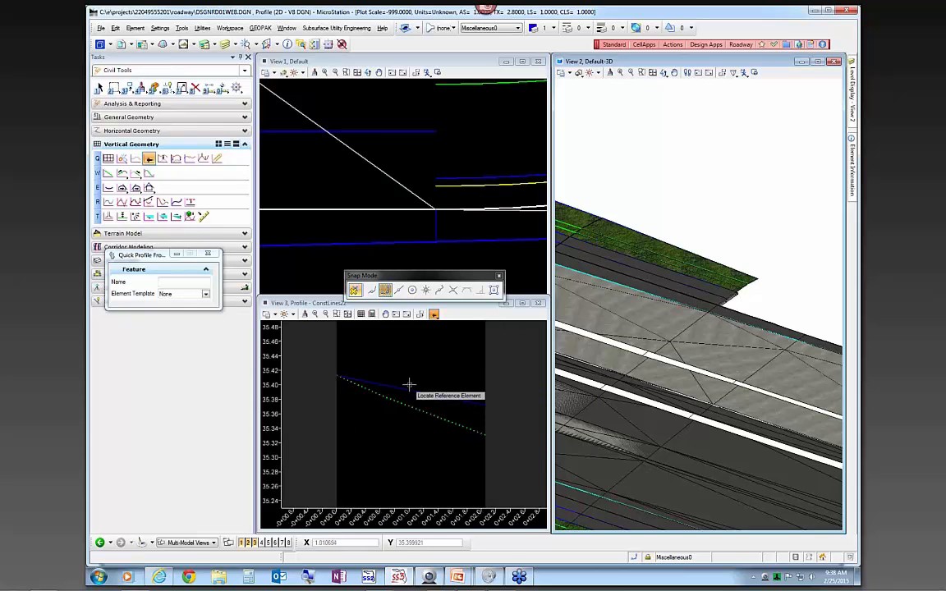
{"action": "right_click", "coordinate": [409, 384]}
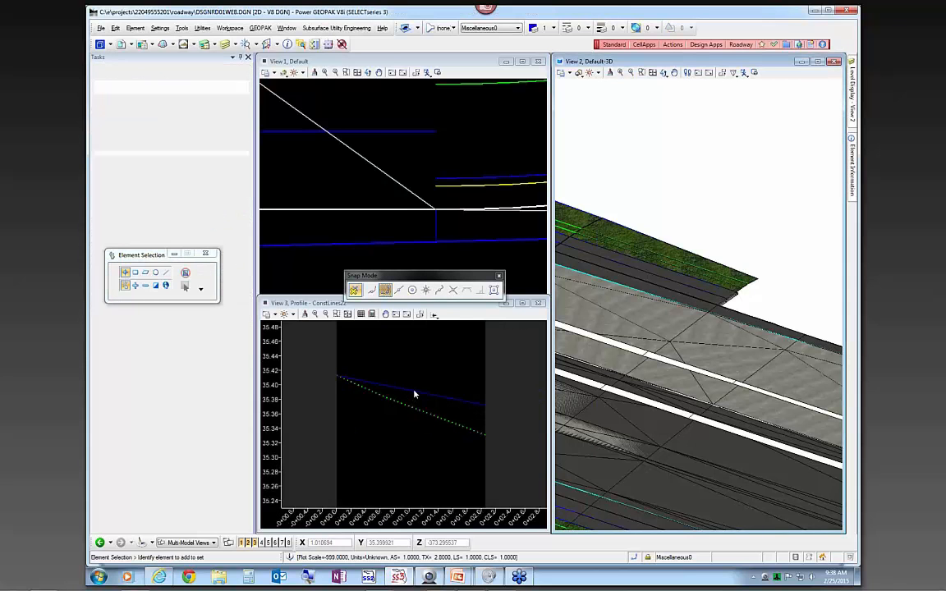
Step: Set the short construction line's new surface profile as its active profile
{"action": "left_click", "coordinate": [416, 394]}
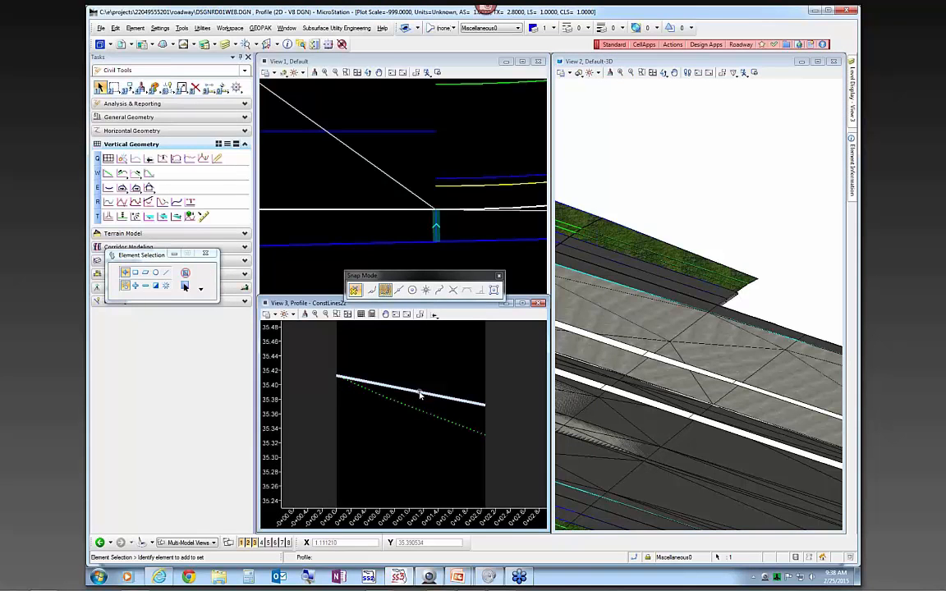
{"action": "mouse_move", "coordinate": [433, 394]}
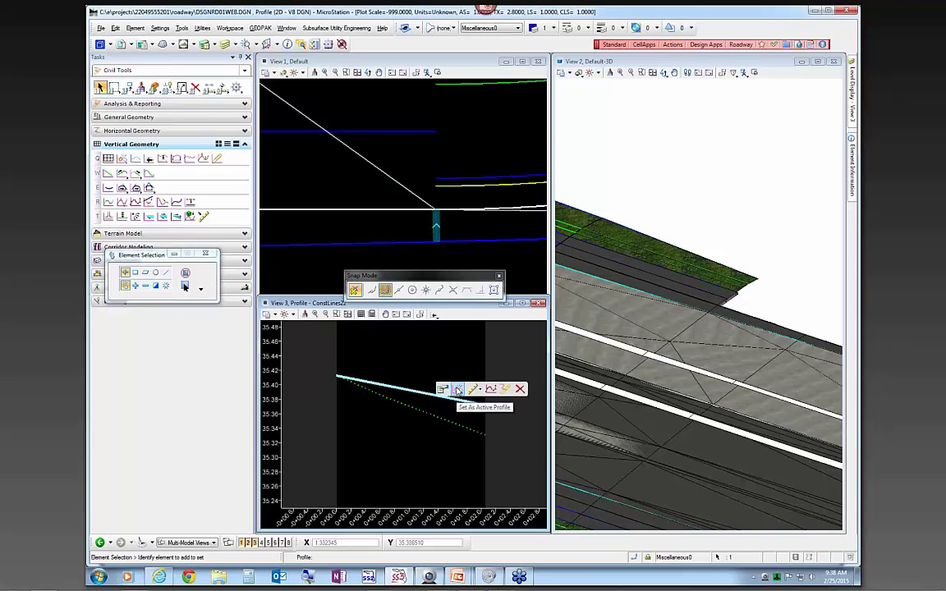
{"action": "left_click", "coordinate": [457, 389]}
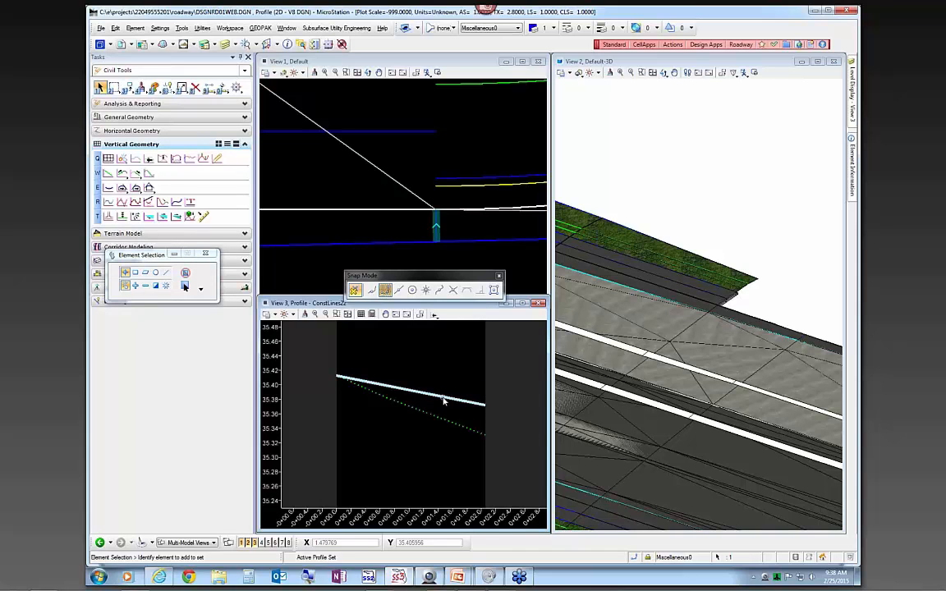
{"action": "mouse_move", "coordinate": [436, 378]}
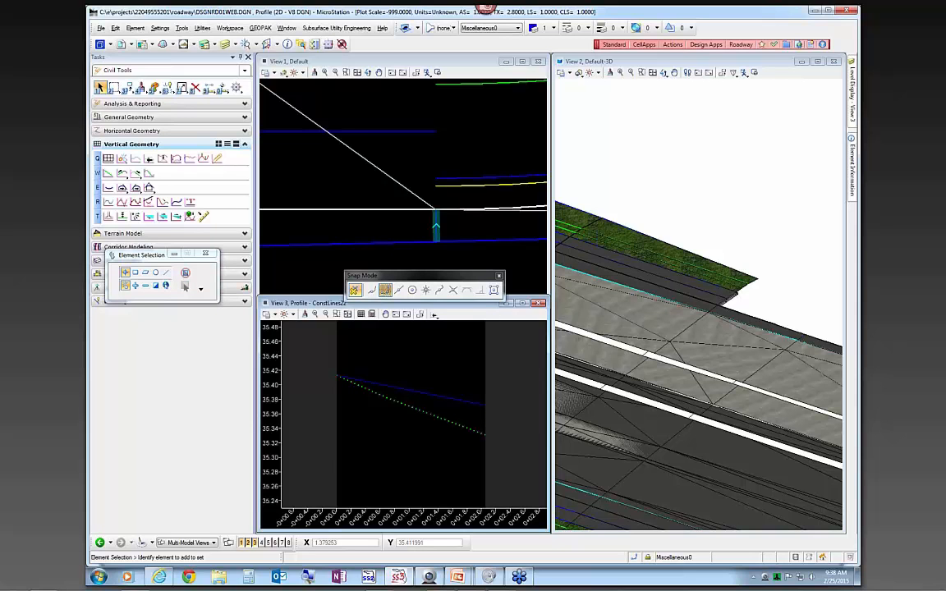
Step: Open the profile of the long blue construction line along the main roadway's pavement edge, between the curb returns, in View 3
{"action": "scroll", "coordinate": [661, 215], "scroll_direction": "down", "scroll_amount": 2}
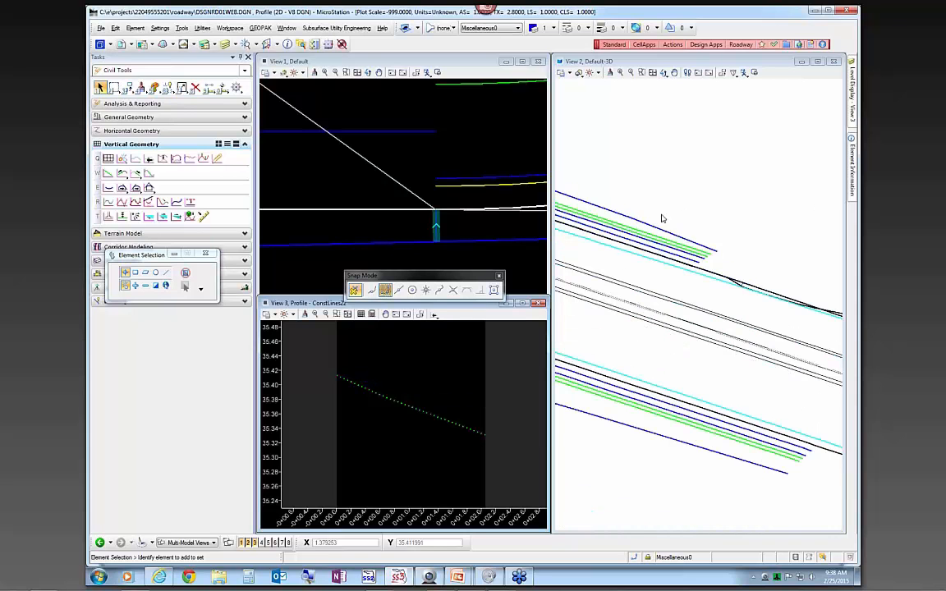
{"action": "scroll", "coordinate": [661, 219], "scroll_direction": "up", "scroll_amount": 3}
{"action": "scroll", "coordinate": [720, 302], "scroll_direction": "up", "scroll_amount": 3}
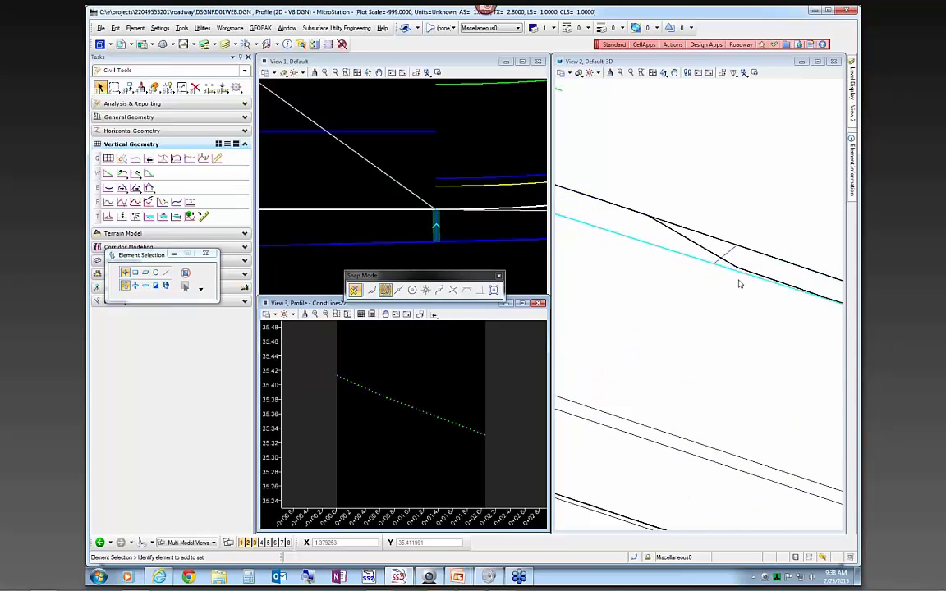
{"action": "scroll", "coordinate": [634, 253], "scroll_direction": "down", "scroll_amount": 2}
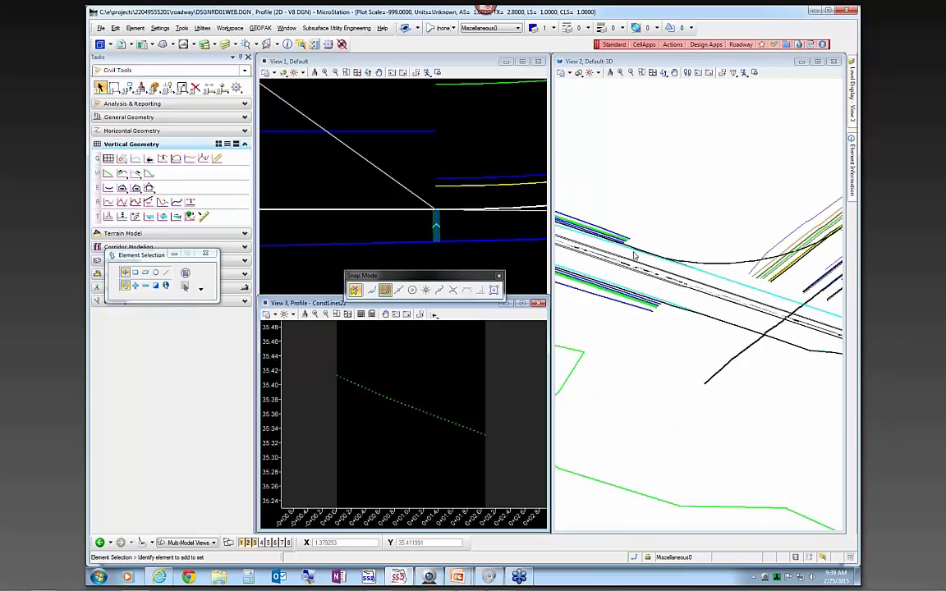
{"action": "scroll", "coordinate": [707, 296], "scroll_direction": "up", "scroll_amount": 4}
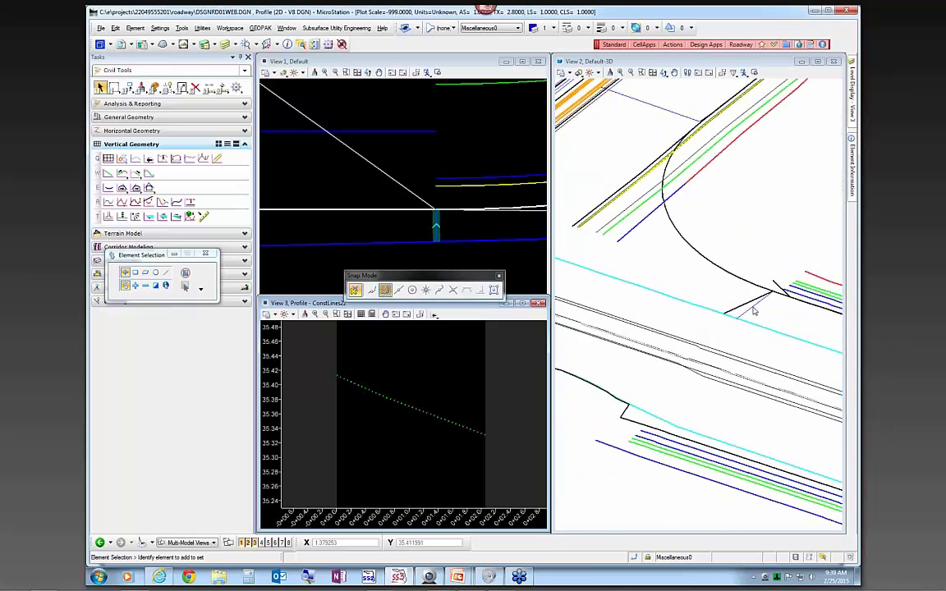
{"action": "scroll", "coordinate": [775, 267], "scroll_direction": "down", "scroll_amount": 2}
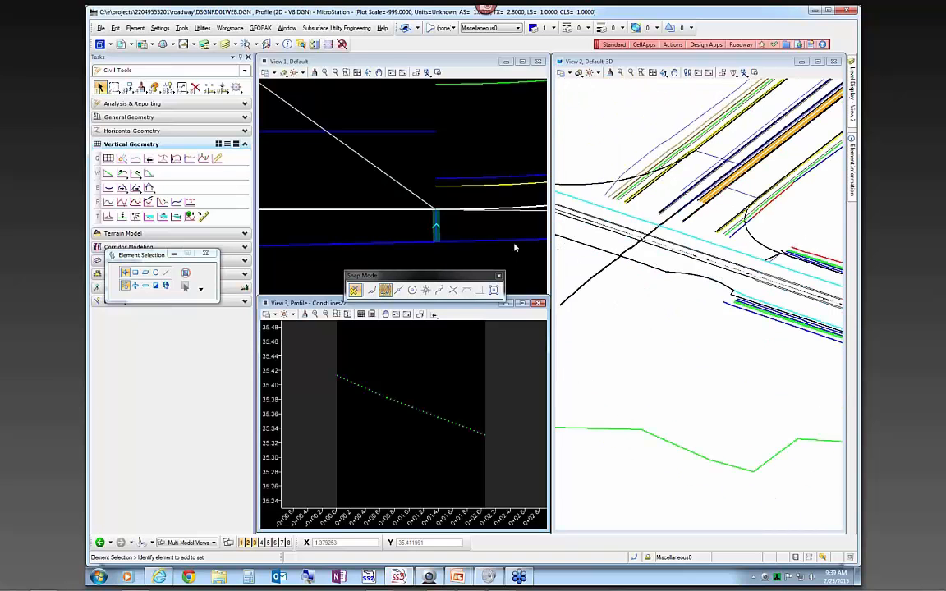
{"action": "left_click", "coordinate": [505, 262]}
{"action": "scroll", "coordinate": [370, 226], "scroll_direction": "down", "scroll_amount": 2}
{"action": "scroll", "coordinate": [394, 230], "scroll_direction": "down", "scroll_amount": 1}
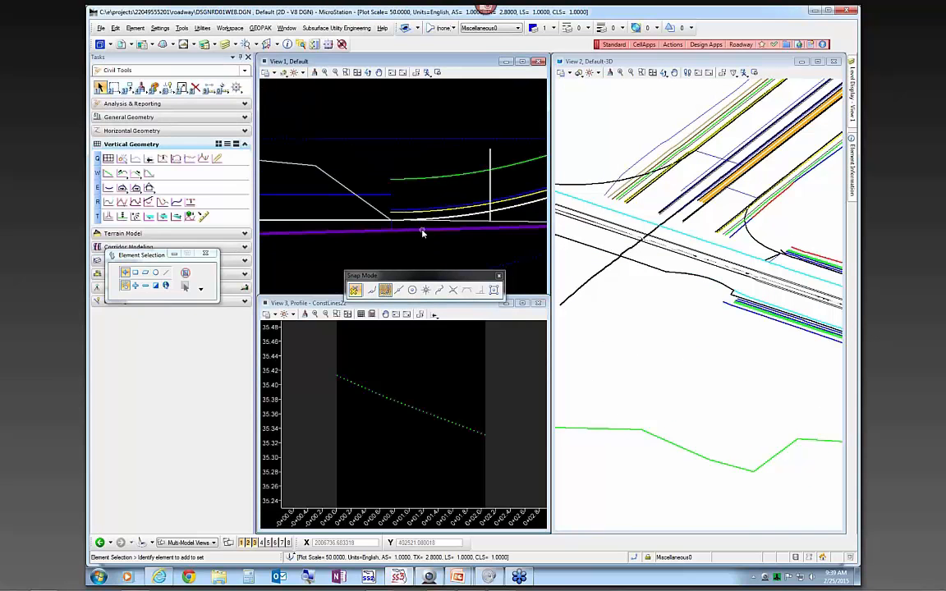
{"action": "scroll", "coordinate": [411, 233], "scroll_direction": "down", "scroll_amount": 1}
{"action": "mouse_move", "coordinate": [422, 235]}
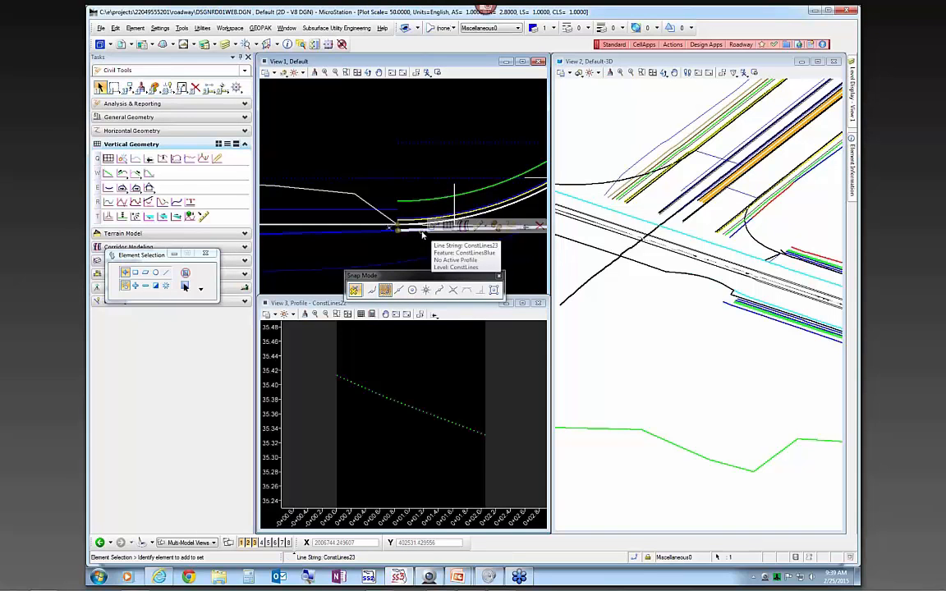
{"action": "left_click", "coordinate": [431, 229]}
{"action": "left_click", "coordinate": [448, 225]}
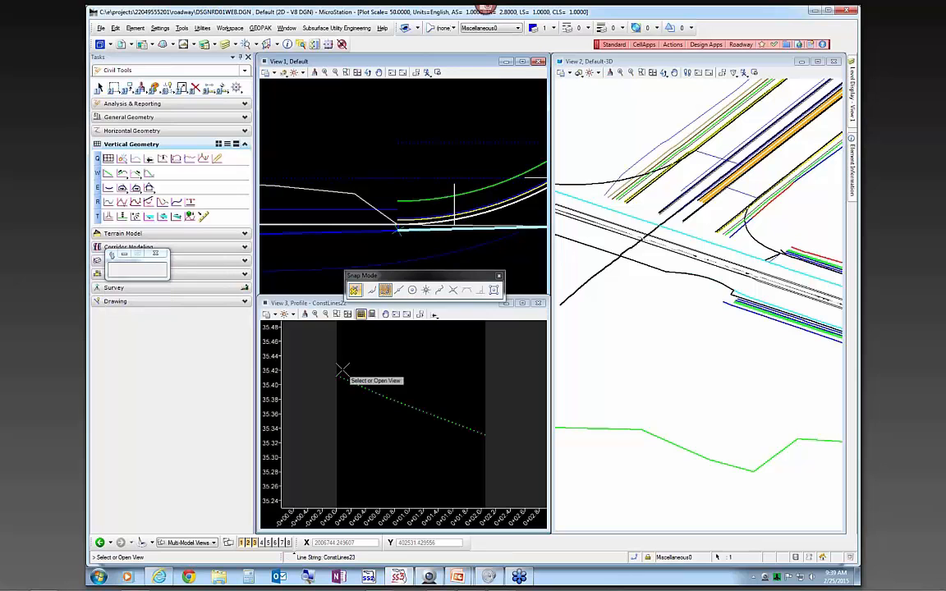
{"action": "left_click", "coordinate": [343, 369]}
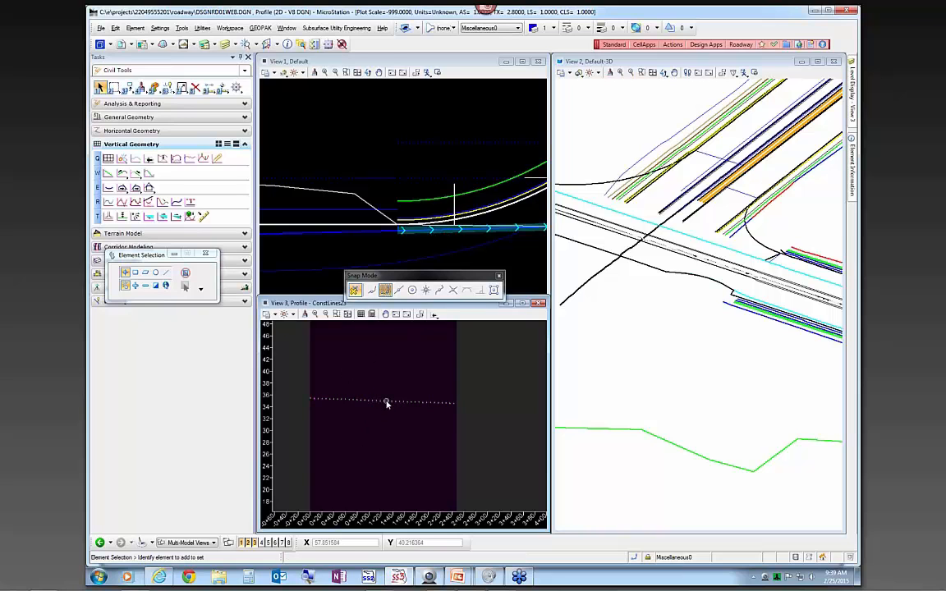
Step: Set the dotted profile of the long pavement-edge construction line as its active profile
{"action": "mouse_move", "coordinate": [387, 403]}
{"action": "left_click", "coordinate": [379, 403]}
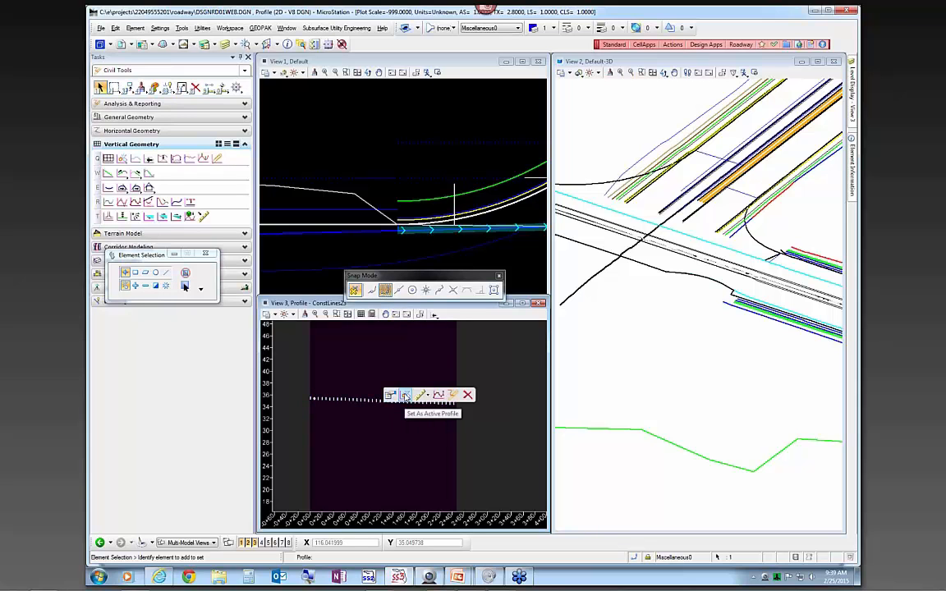
{"action": "left_click", "coordinate": [405, 396]}
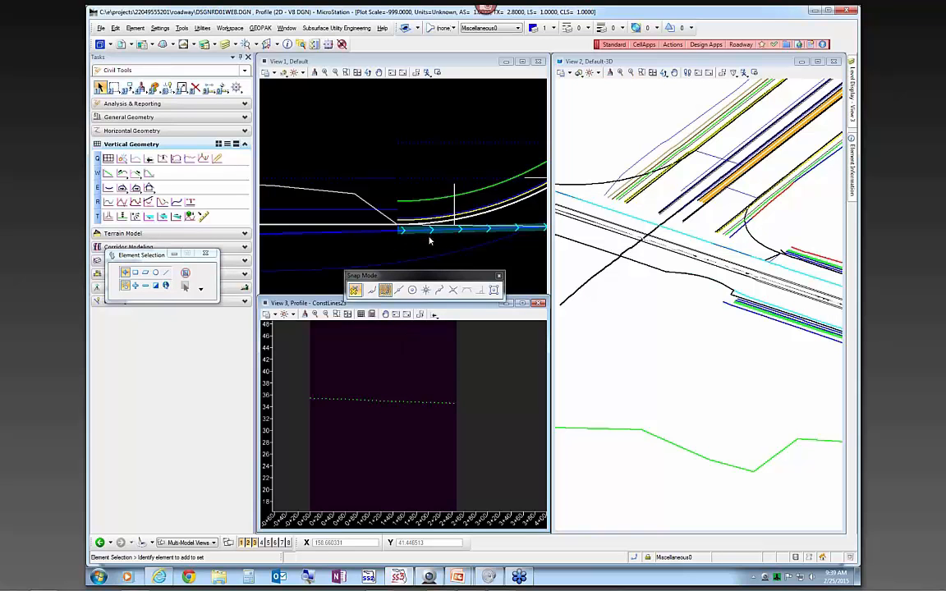
Step: Examine the 3D construction line along the pavement edge and its connections at both curb returns in the 3D view
{"action": "left_click", "coordinate": [628, 220]}
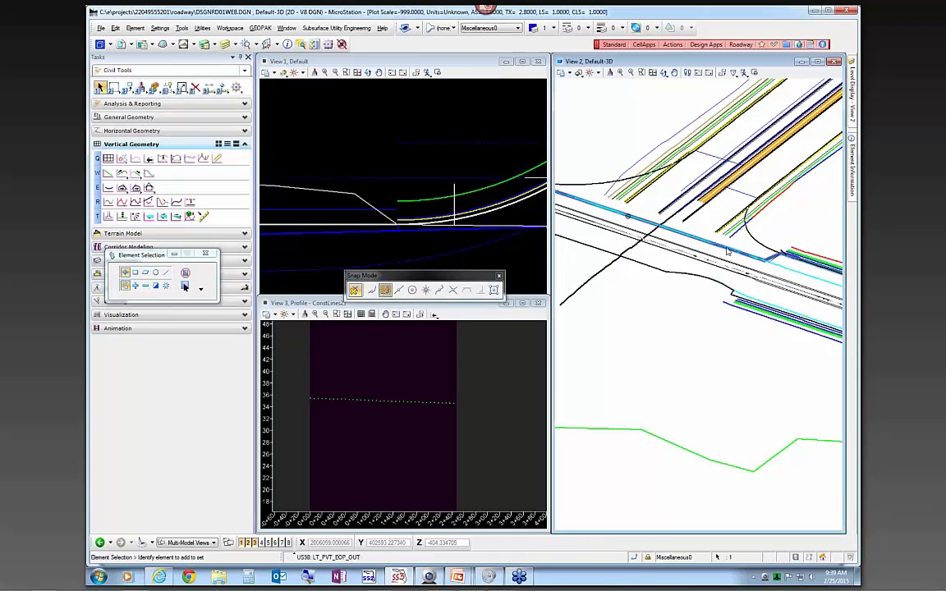
{"action": "scroll", "coordinate": [727, 252], "scroll_direction": "up", "scroll_amount": 1}
{"action": "scroll", "coordinate": [756, 269], "scroll_direction": "up", "scroll_amount": 1}
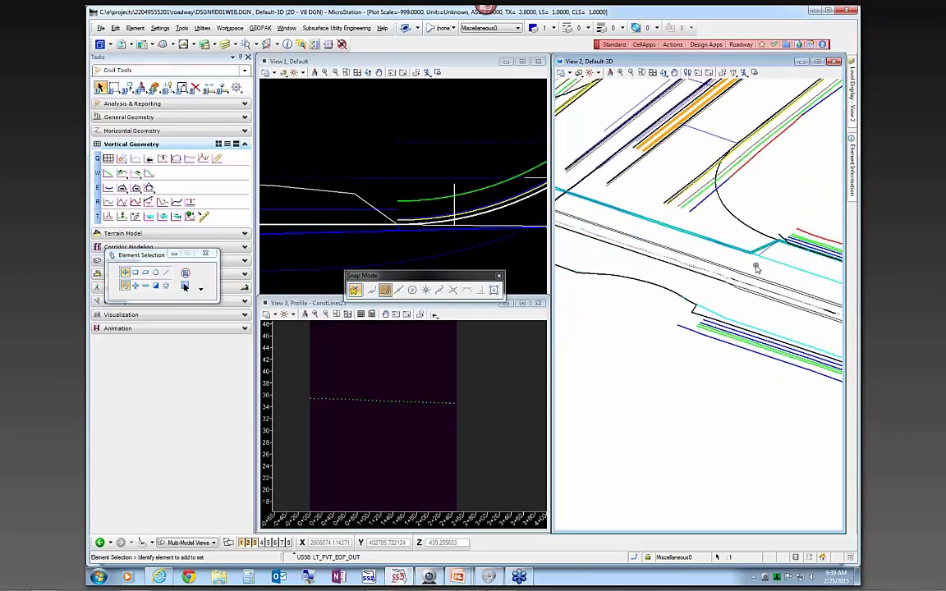
{"action": "scroll", "coordinate": [756, 269], "scroll_direction": "up", "scroll_amount": 1}
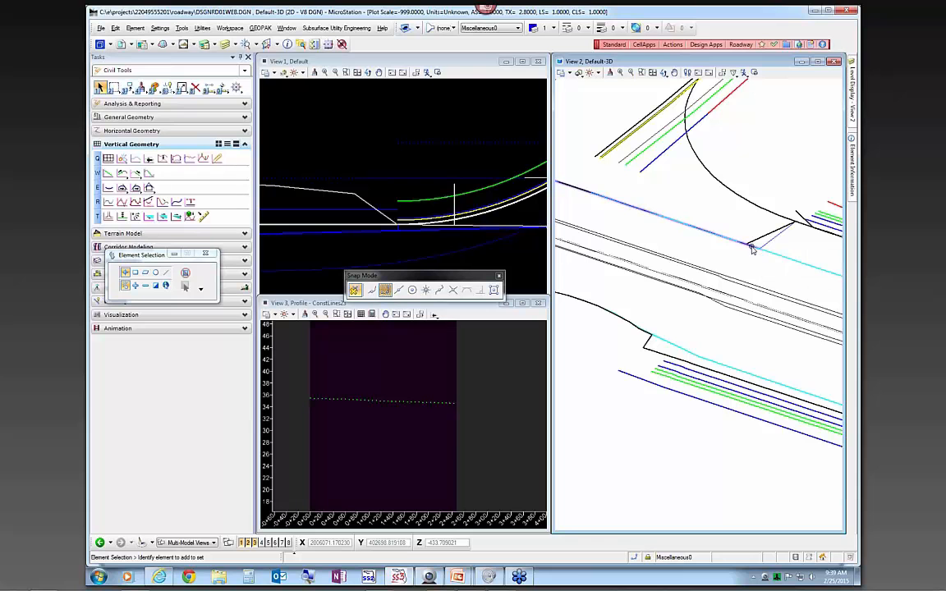
{"action": "left_click", "coordinate": [751, 248]}
{"action": "scroll", "coordinate": [723, 270], "scroll_direction": "down", "scroll_amount": 1}
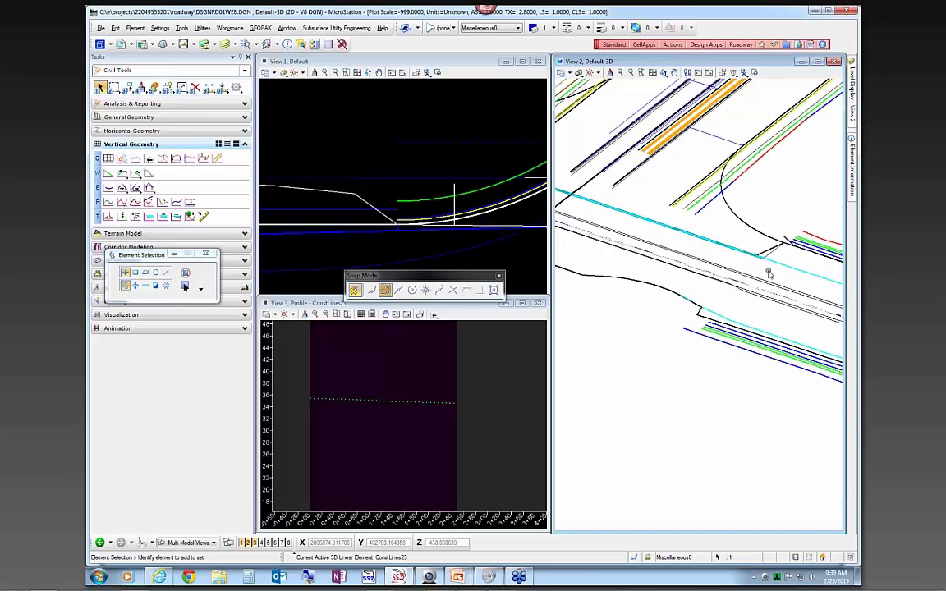
{"action": "scroll", "coordinate": [784, 267], "scroll_direction": "down", "scroll_amount": 1}
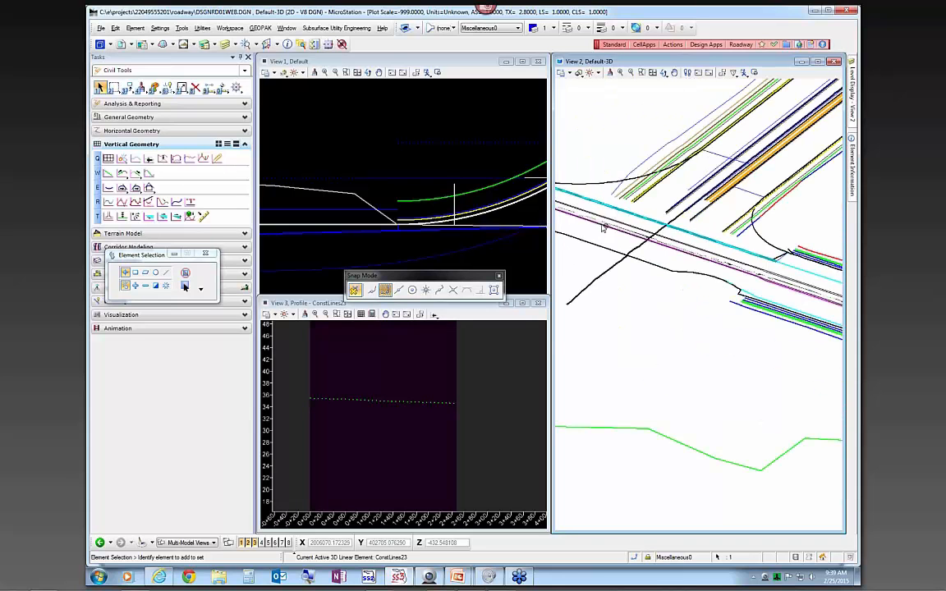
{"action": "scroll", "coordinate": [599, 223], "scroll_direction": "up", "scroll_amount": 1}
{"action": "scroll", "coordinate": [590, 217], "scroll_direction": "down", "scroll_amount": 1}
{"action": "scroll", "coordinate": [595, 217], "scroll_direction": "up", "scroll_amount": 3}
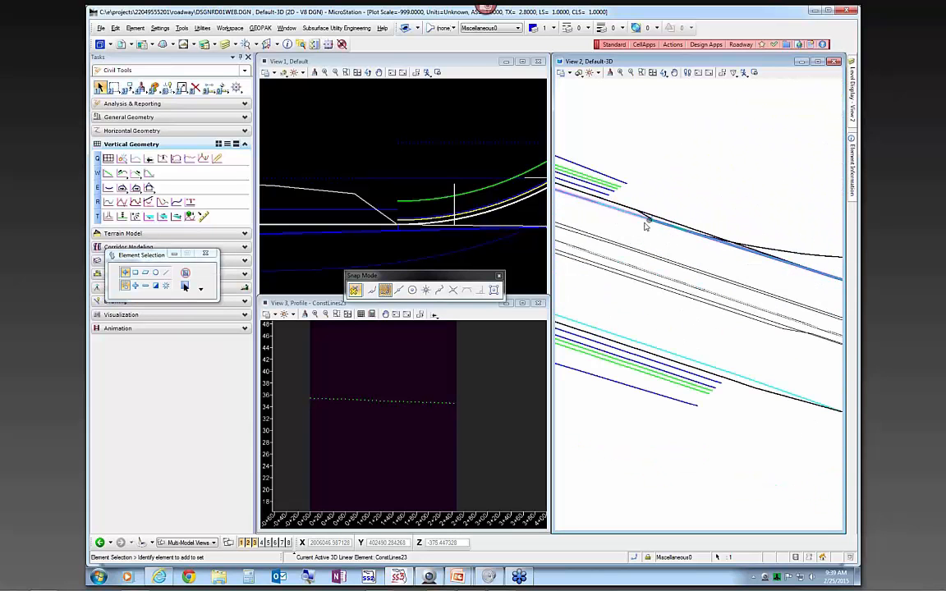
{"action": "scroll", "coordinate": [624, 238], "scroll_direction": "down", "scroll_amount": 2}
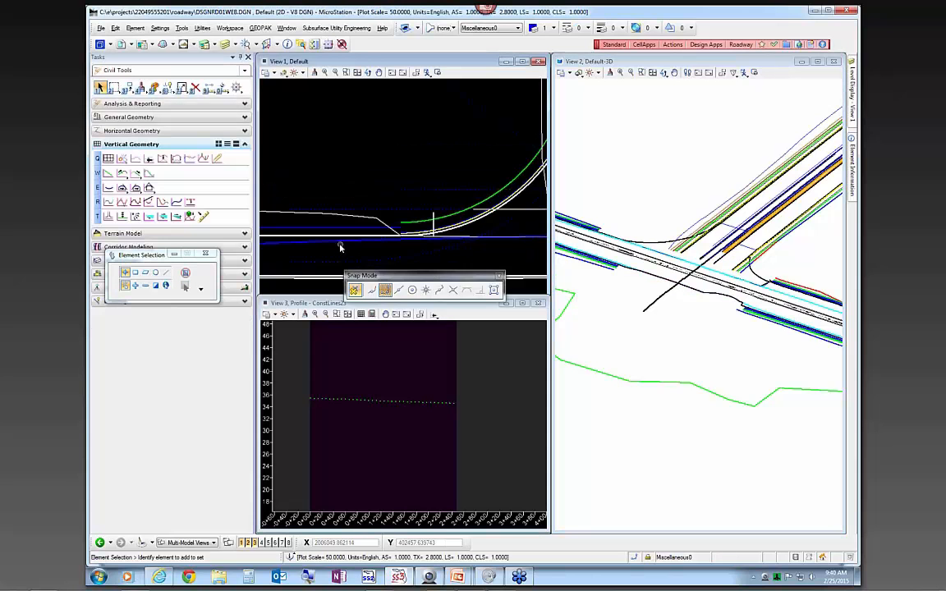
Step: Enlarge View 1 to cover the profile view and look through the level filters in its level display
{"action": "scroll", "coordinate": [442, 206], "scroll_direction": "up", "scroll_amount": 2}
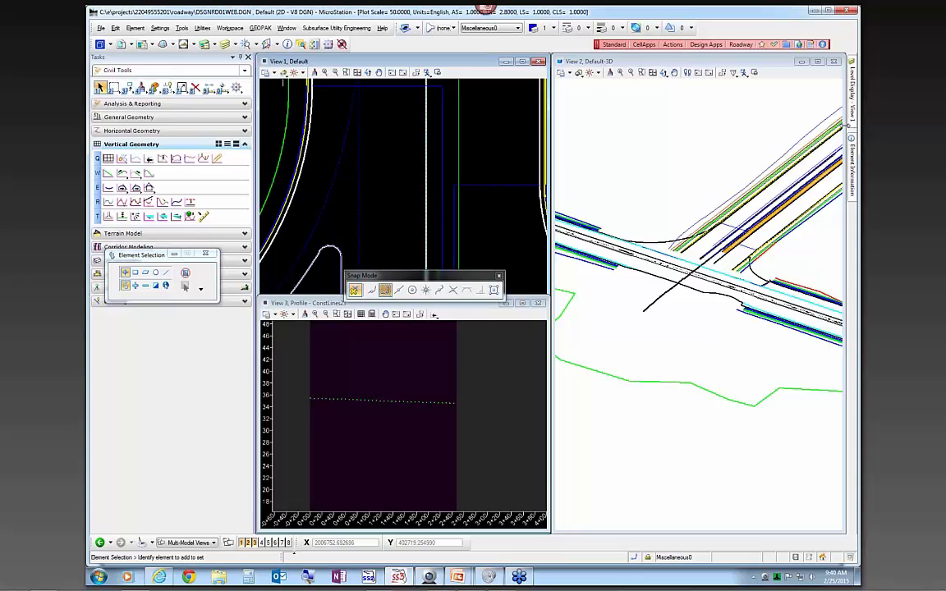
{"action": "left_click", "coordinate": [848, 107]}
{"action": "left_click", "coordinate": [434, 61]}
{"action": "mouse_move", "coordinate": [847, 102]}
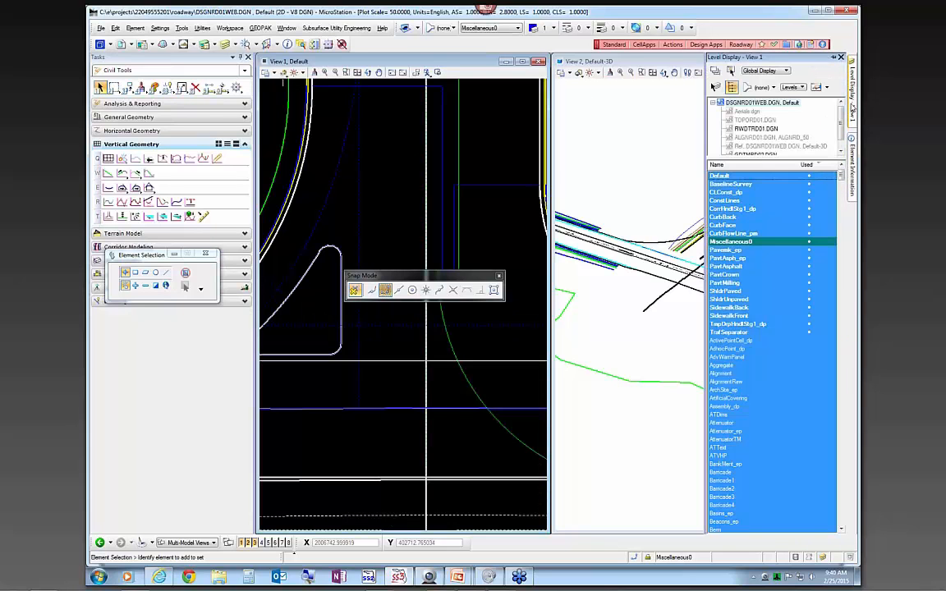
{"action": "left_click", "coordinate": [763, 88]}
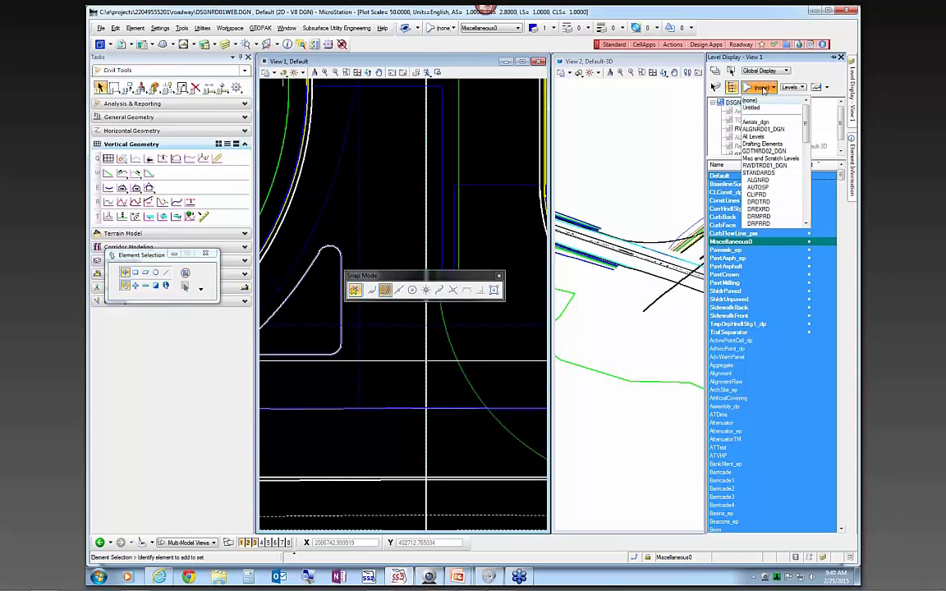
{"action": "left_click", "coordinate": [505, 129]}
Step: Examine the side road's construction lines around the traffic separator and curb returns in View 1
{"action": "scroll", "coordinate": [485, 171], "scroll_direction": "down", "scroll_amount": 3}
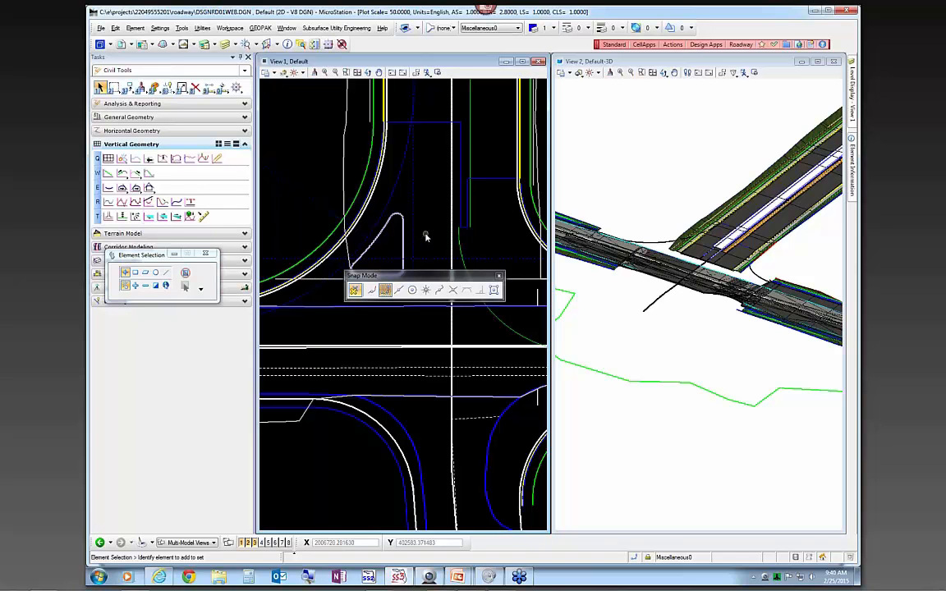
{"action": "scroll", "coordinate": [425, 238], "scroll_direction": "down", "scroll_amount": 2}
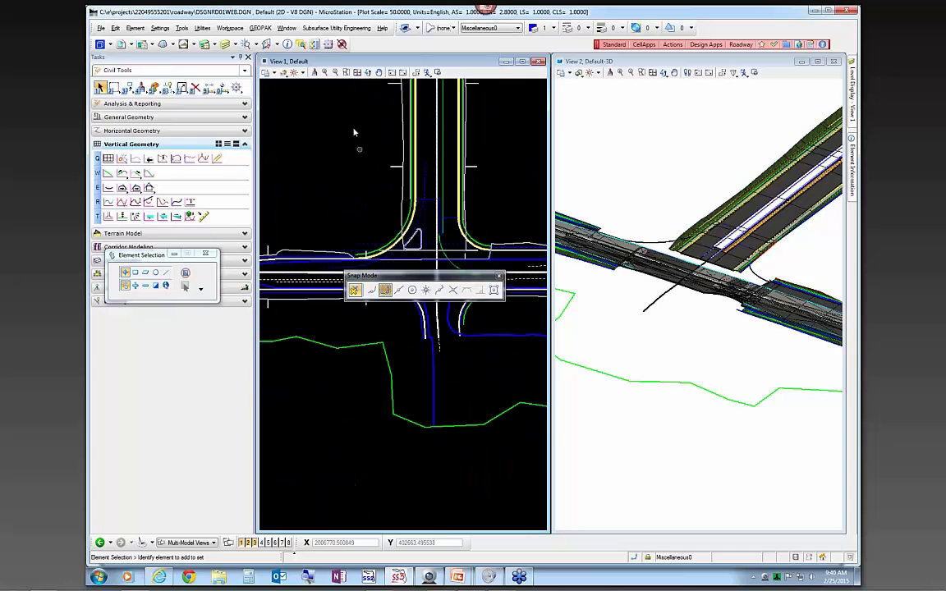
{"action": "left_click", "coordinate": [358, 73]}
{"action": "left_click", "coordinate": [332, 166]}
{"action": "mouse_move", "coordinate": [852, 118]}
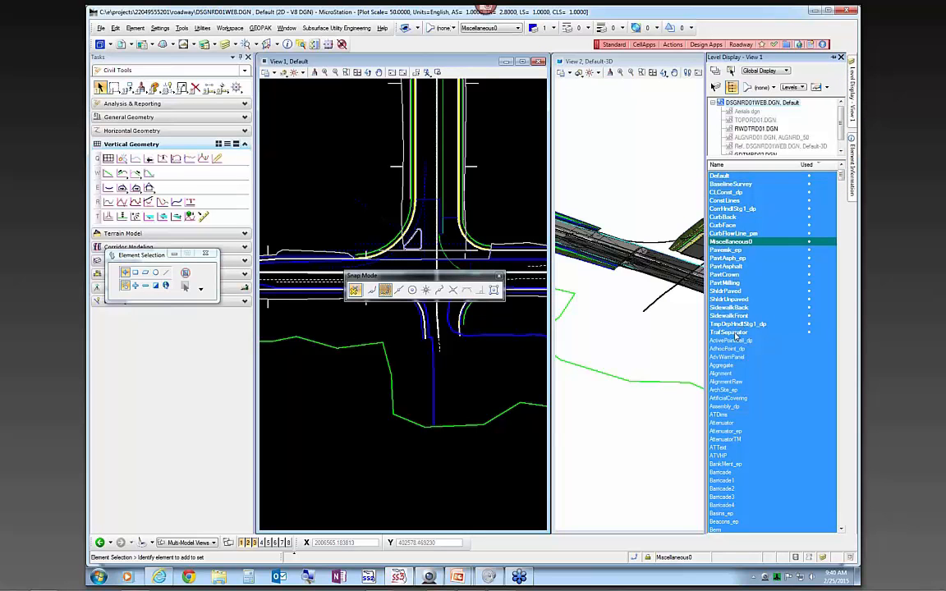
{"action": "left_click", "coordinate": [656, 315]}
{"action": "scroll", "coordinate": [445, 182], "scroll_direction": "up", "scroll_amount": 2}
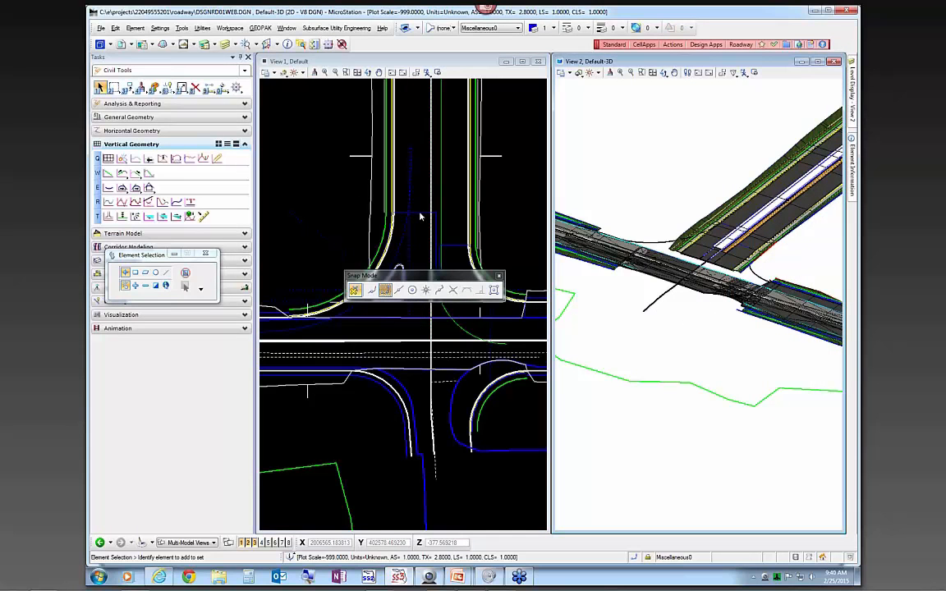
{"action": "scroll", "coordinate": [419, 216], "scroll_direction": "up", "scroll_amount": 2}
{"action": "left_click", "coordinate": [416, 207]}
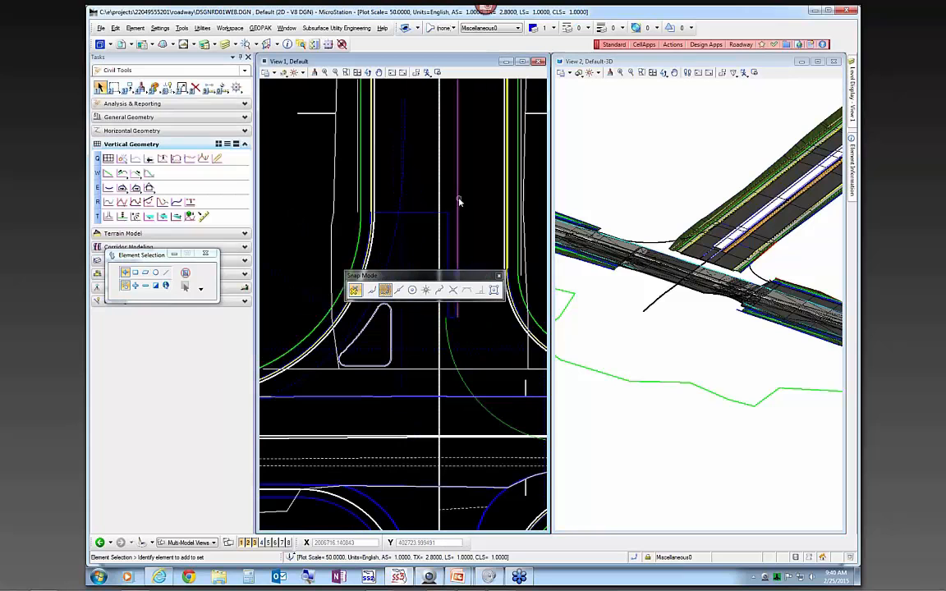
{"action": "scroll", "coordinate": [466, 198], "scroll_direction": "down", "scroll_amount": 2}
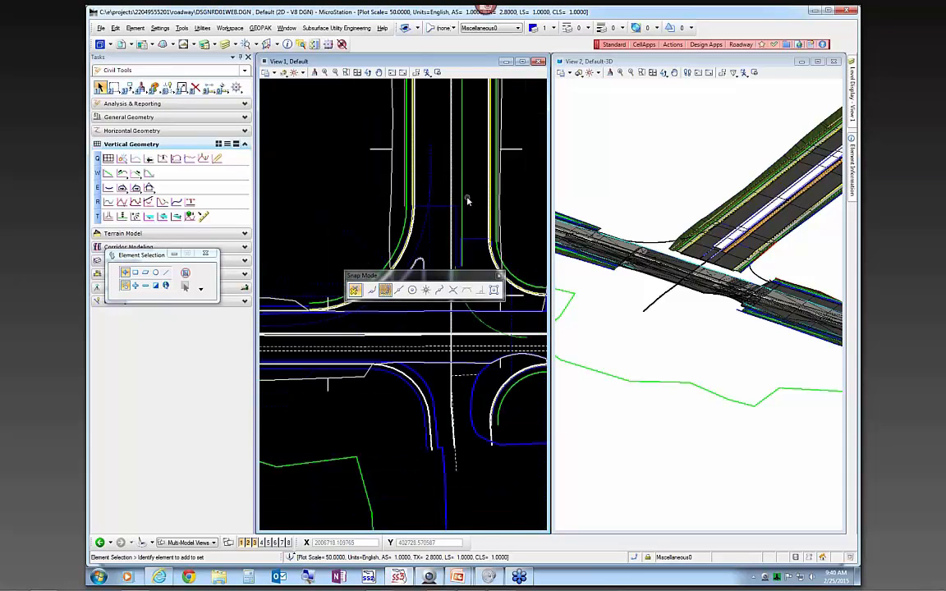
{"action": "scroll", "coordinate": [460, 259], "scroll_direction": "up", "scroll_amount": 3}
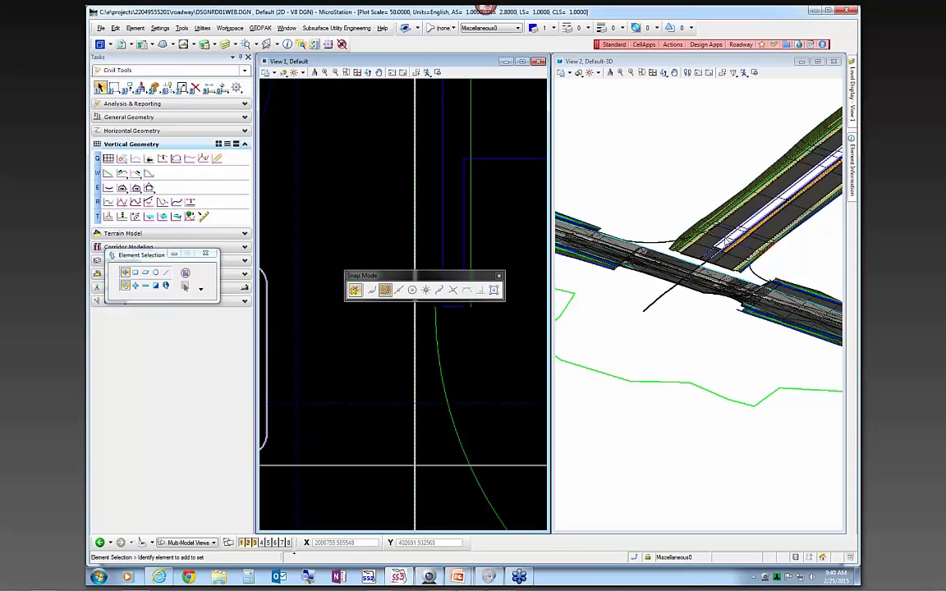
Step: Create a profile for the short vertical construction line from the traffic separator's 3D edge element TS_RT_TP using Profile By 3D Element
{"action": "scroll", "coordinate": [738, 248], "scroll_direction": "up", "scroll_amount": 4}
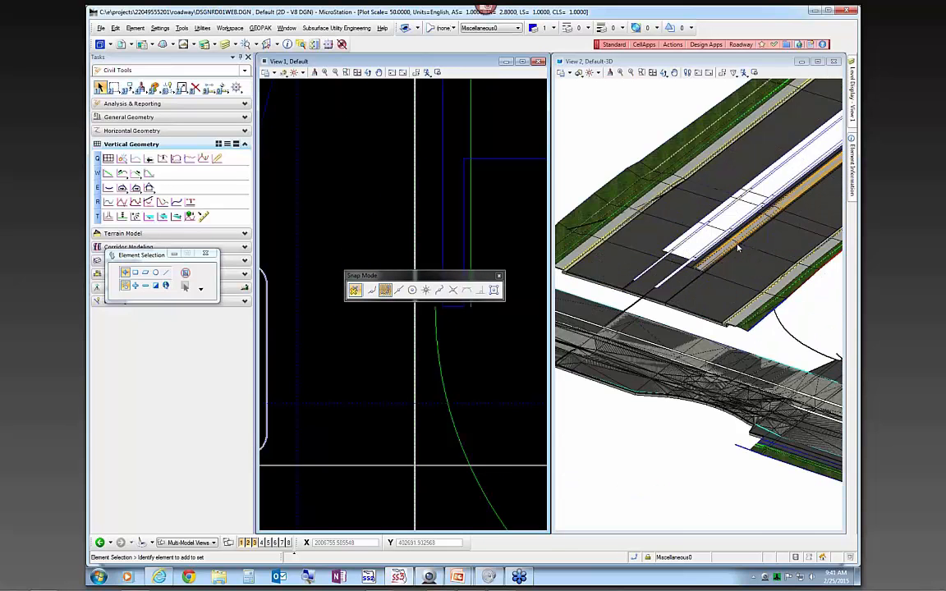
{"action": "scroll", "coordinate": [736, 253], "scroll_direction": "up", "scroll_amount": 1}
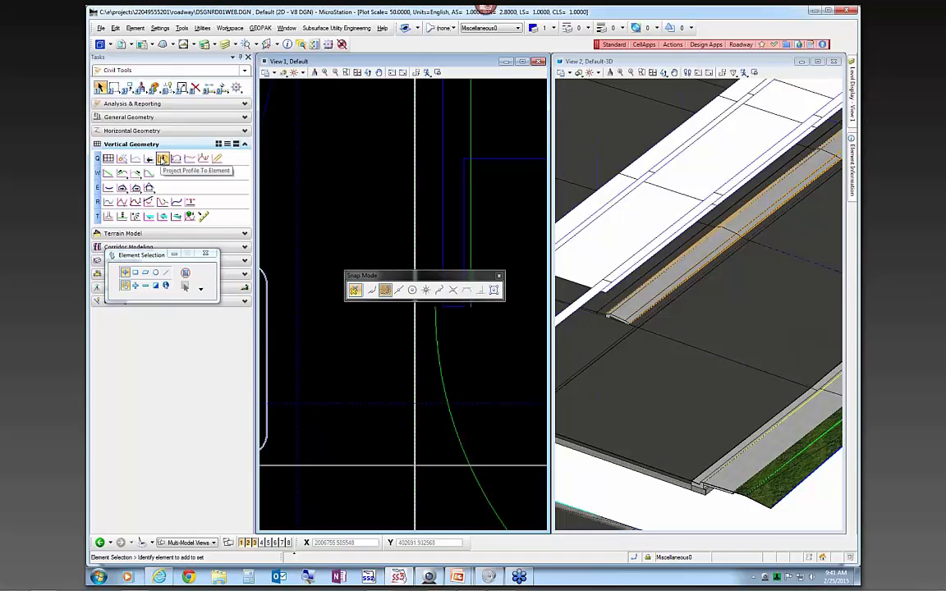
{"action": "left_click", "coordinate": [190, 216]}
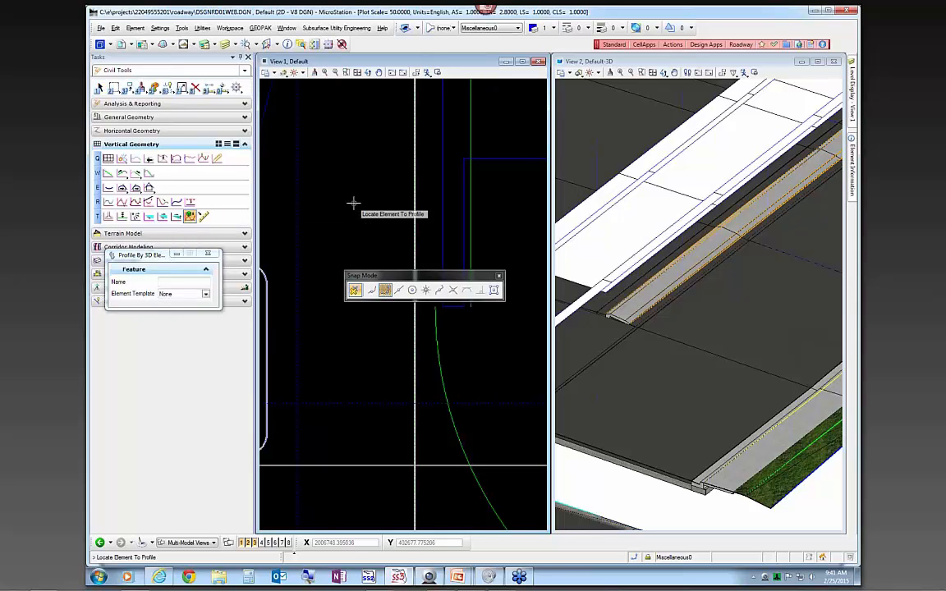
{"action": "left_click", "coordinate": [464, 211]}
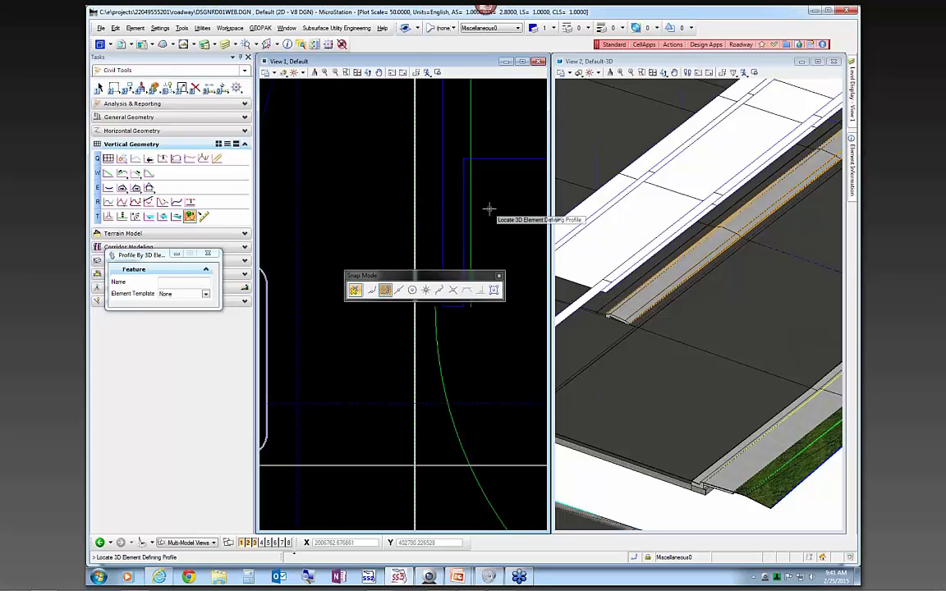
{"action": "scroll", "coordinate": [664, 289], "scroll_direction": "up", "scroll_amount": 4}
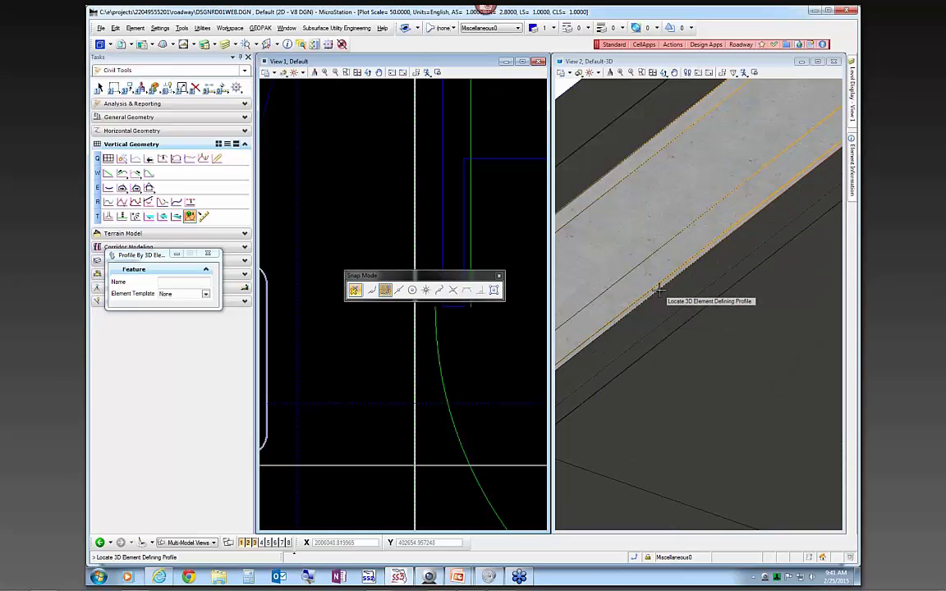
{"action": "left_click", "coordinate": [659, 291]}
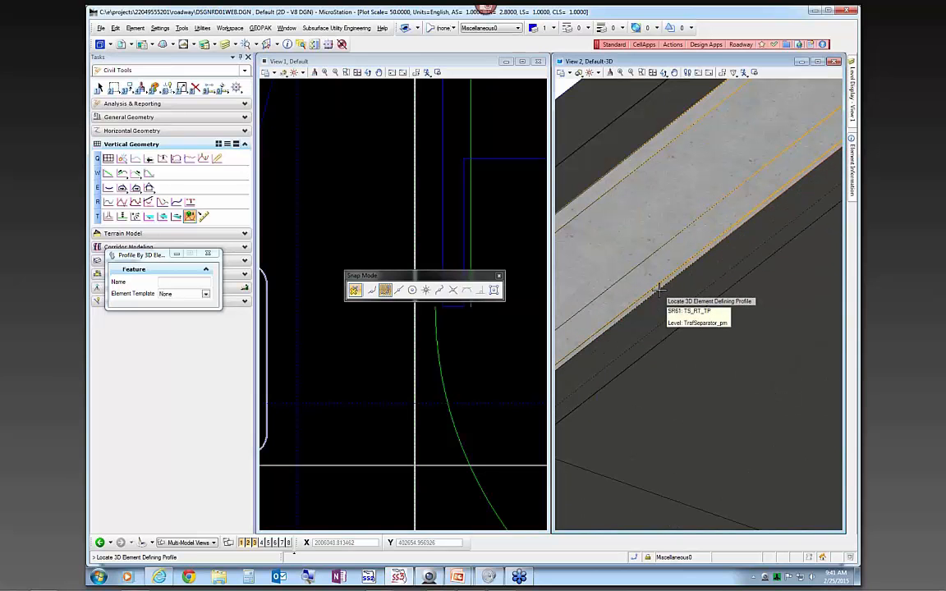
{"action": "right_click", "coordinate": [504, 221]}
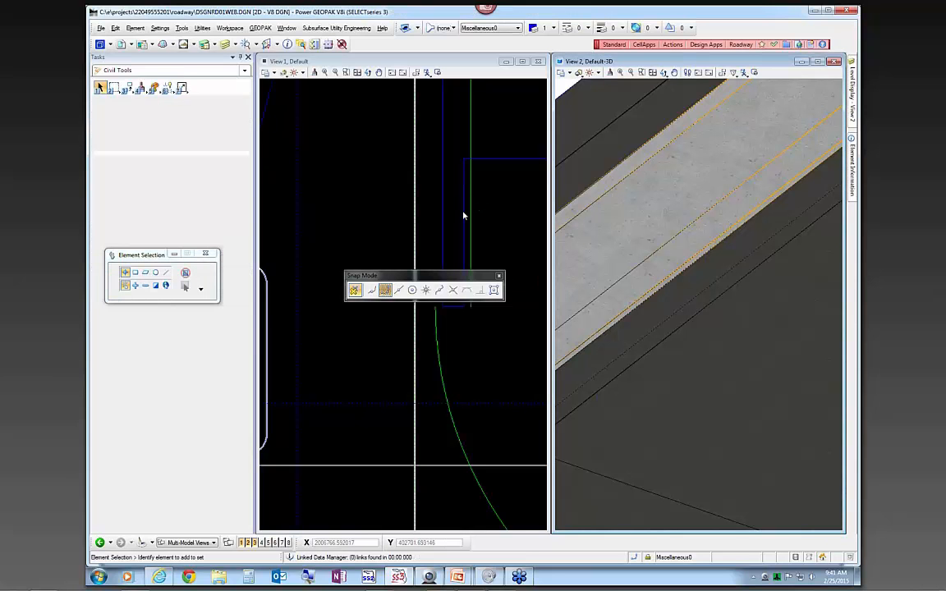
Step: Open the profile model of the short vertical construction line in View 3
{"action": "left_click", "coordinate": [463, 215]}
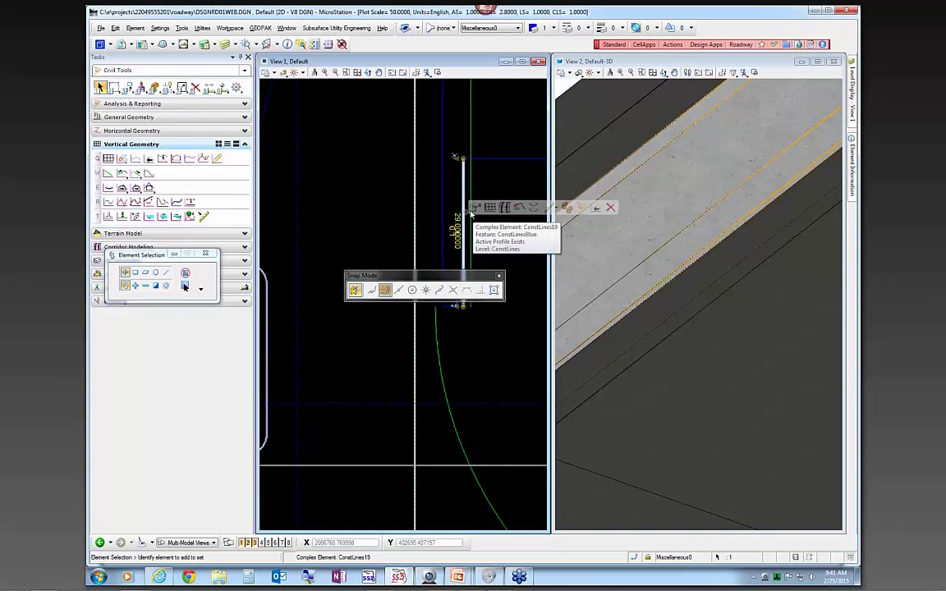
{"action": "left_click", "coordinate": [489, 209]}
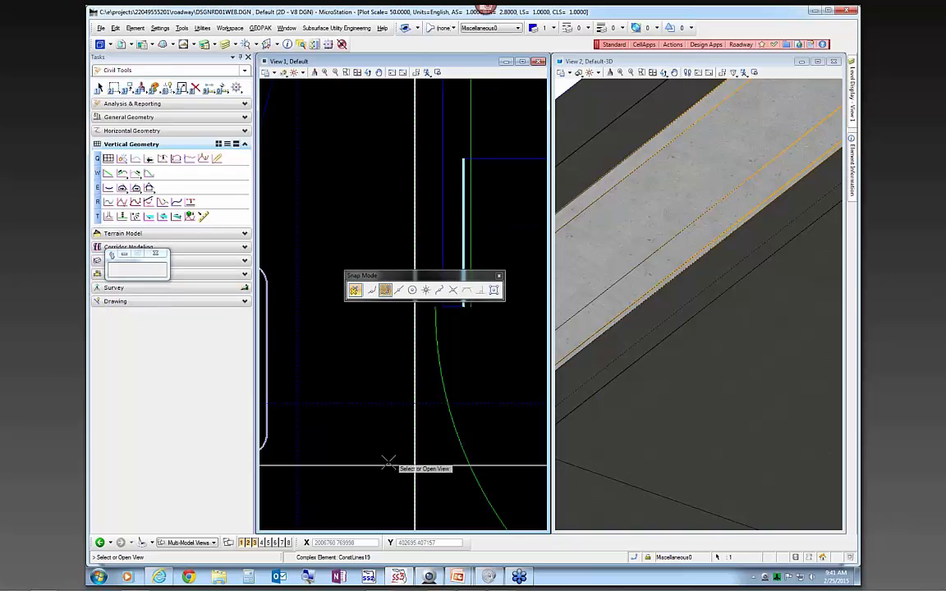
{"action": "left_click", "coordinate": [254, 543]}
{"action": "left_click", "coordinate": [356, 455]}
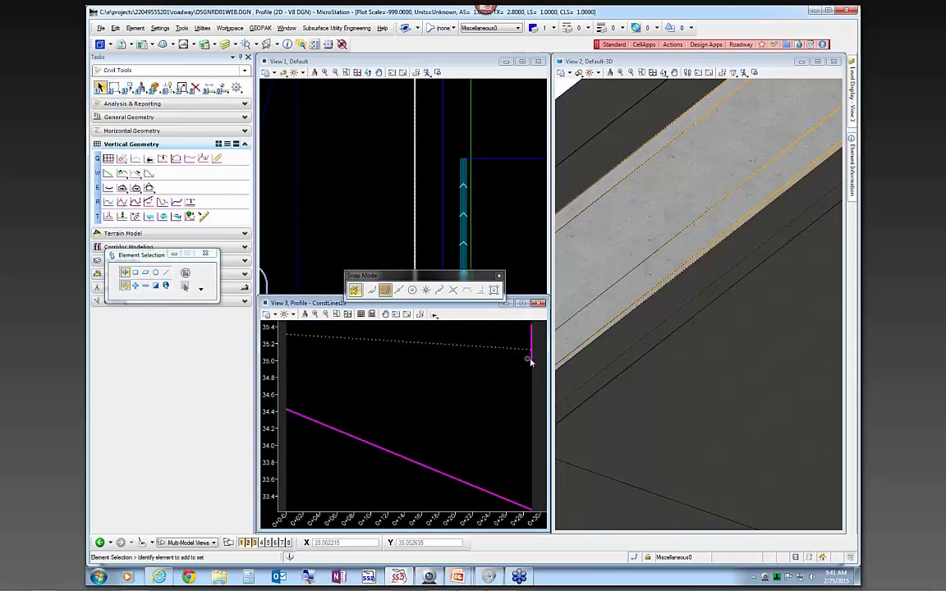
Step: Draw a profile line between points over the projected 3D profile, about 29.14 long at a -4.14% slope
{"action": "mouse_move", "coordinate": [529, 362]}
{"action": "left_click", "coordinate": [434, 315]}
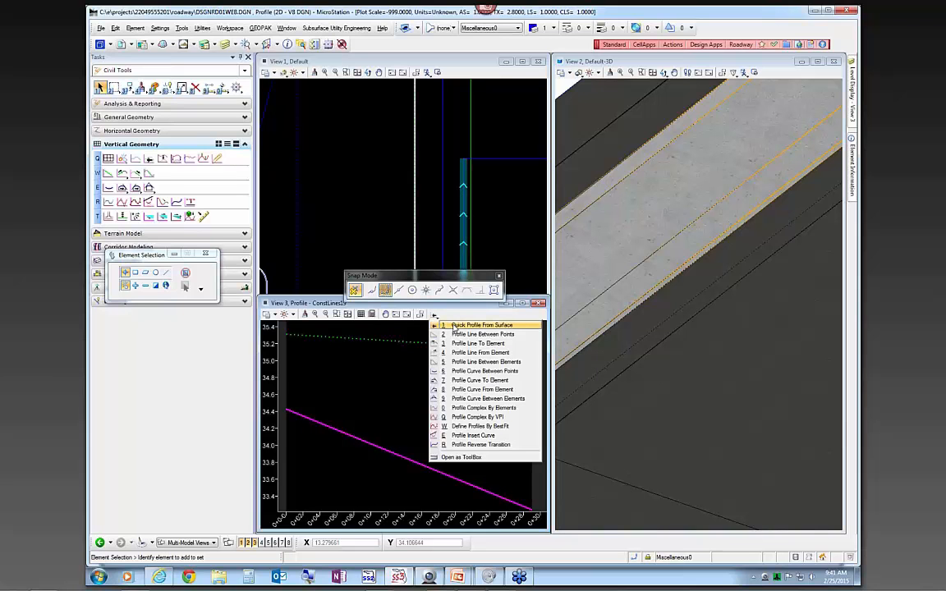
{"action": "left_click", "coordinate": [460, 334]}
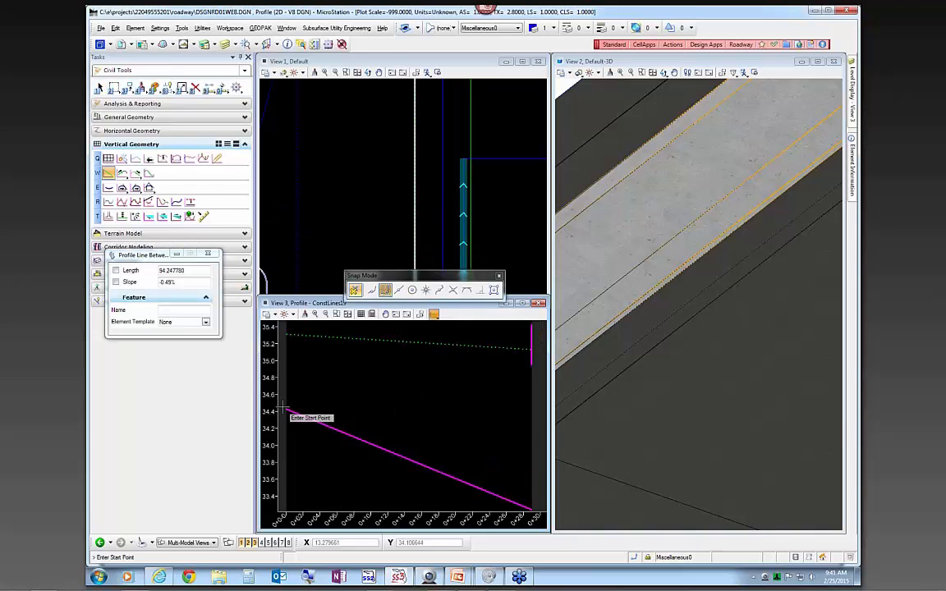
{"action": "left_click", "coordinate": [352, 380]}
{"action": "scroll", "coordinate": [393, 394], "scroll_direction": "down", "scroll_amount": 2}
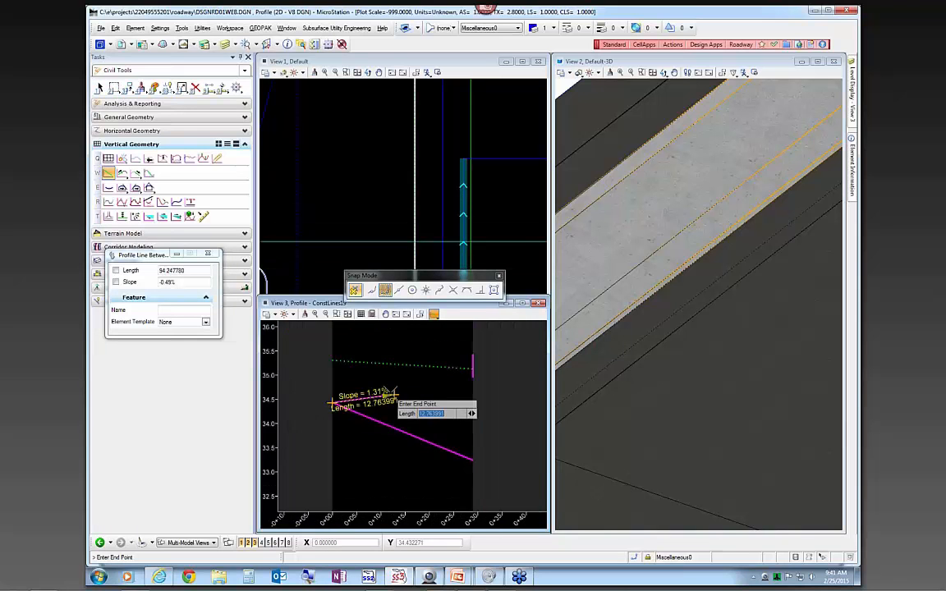
{"action": "scroll", "coordinate": [469, 461], "scroll_direction": "up", "scroll_amount": 2}
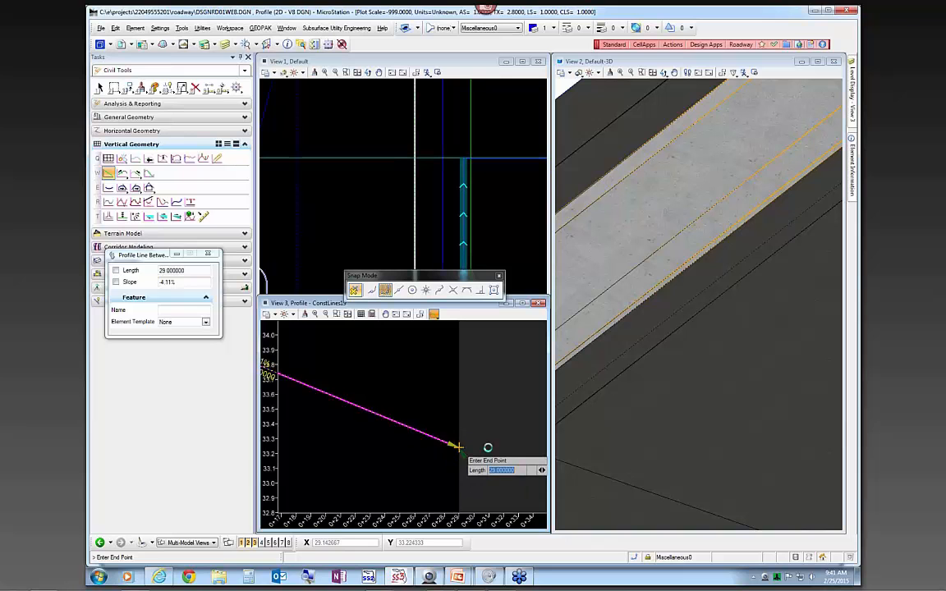
{"action": "left_click", "coordinate": [489, 447]}
{"action": "right_click", "coordinate": [506, 447]}
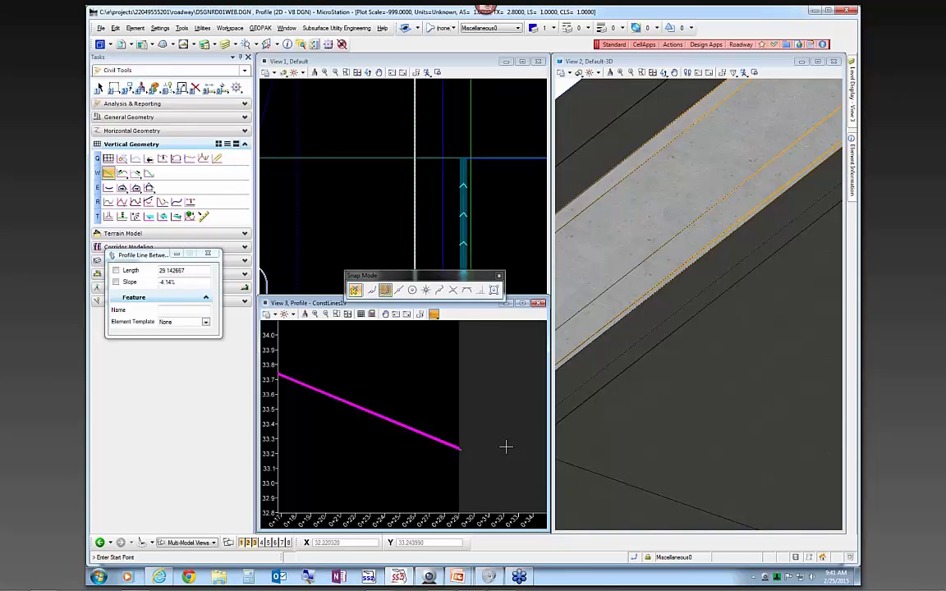
{"action": "key", "text": "Escape"}
Step: Move the new profile line's end point onto the end of the projected profile at station 0+29, and clear the selection
{"action": "scroll", "coordinate": [446, 457], "scroll_direction": "up", "scroll_amount": 3}
{"action": "left_click", "coordinate": [486, 431]}
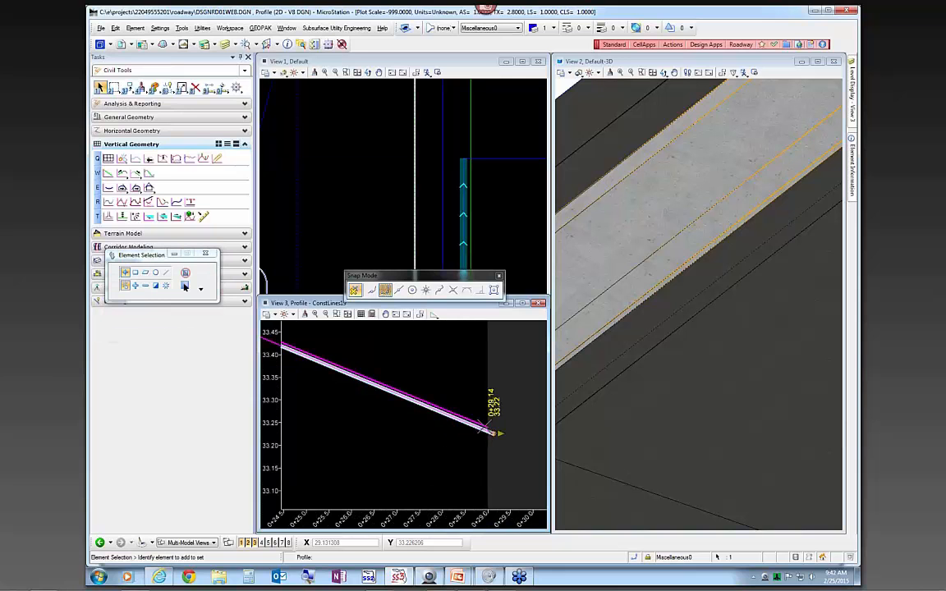
{"action": "left_click_drag", "start_coordinate": [493, 432], "coordinate": [488, 428]}
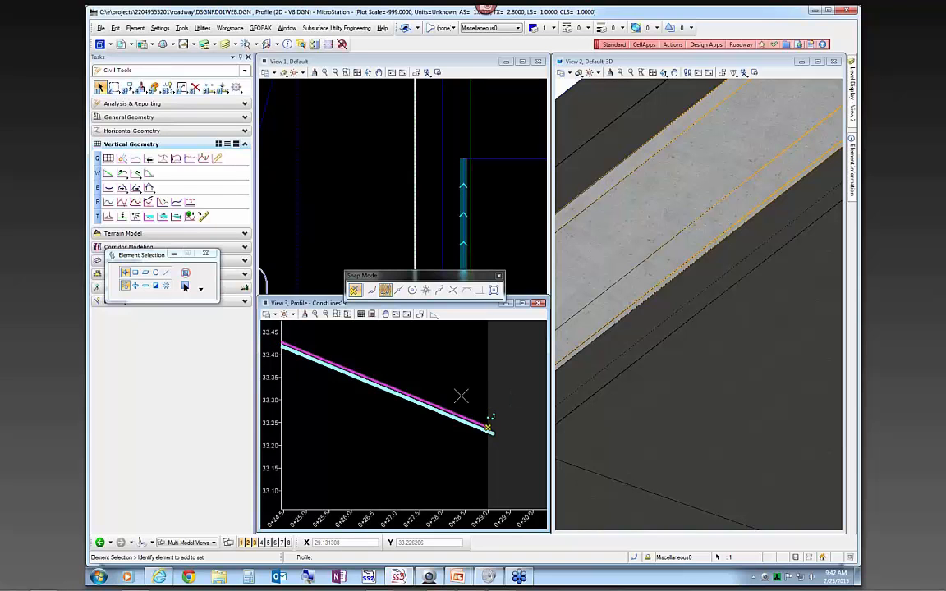
{"action": "left_click", "coordinate": [365, 424]}
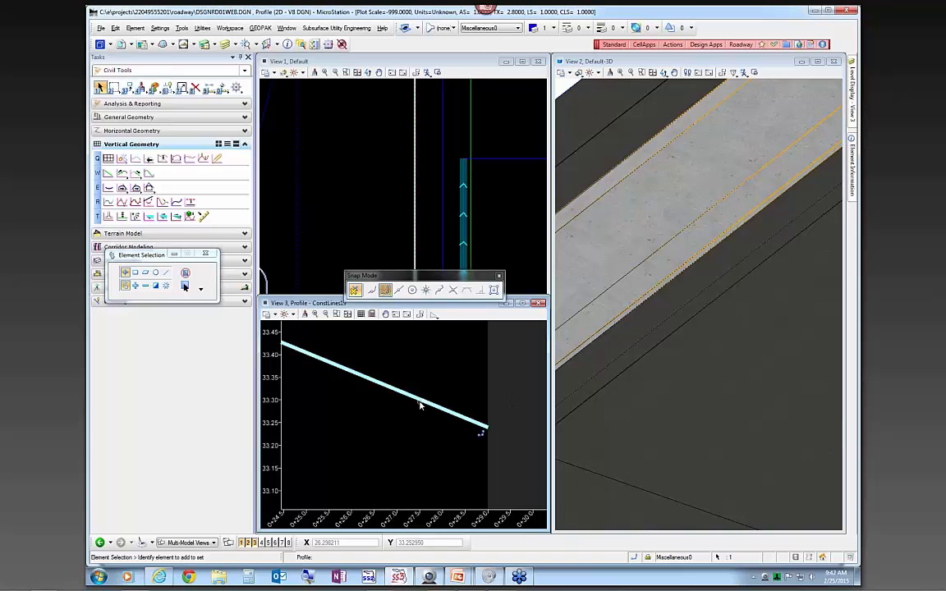
{"action": "left_click", "coordinate": [461, 438]}
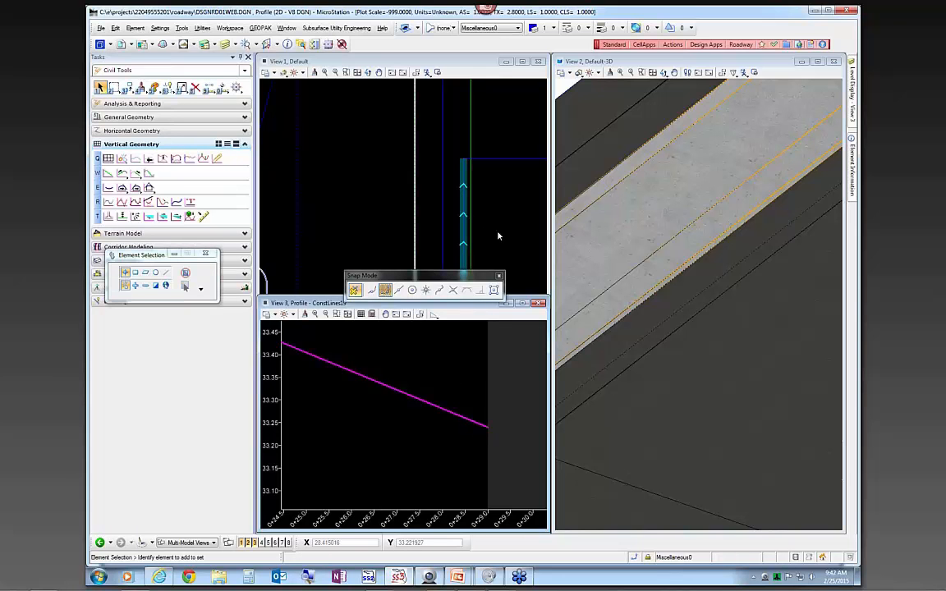
Step: Bring the traffic separator's opposite edge into sight in the 3D view and open the long vertical construction line's profile model in View 3
{"action": "scroll", "coordinate": [649, 344], "scroll_direction": "down", "scroll_amount": 3}
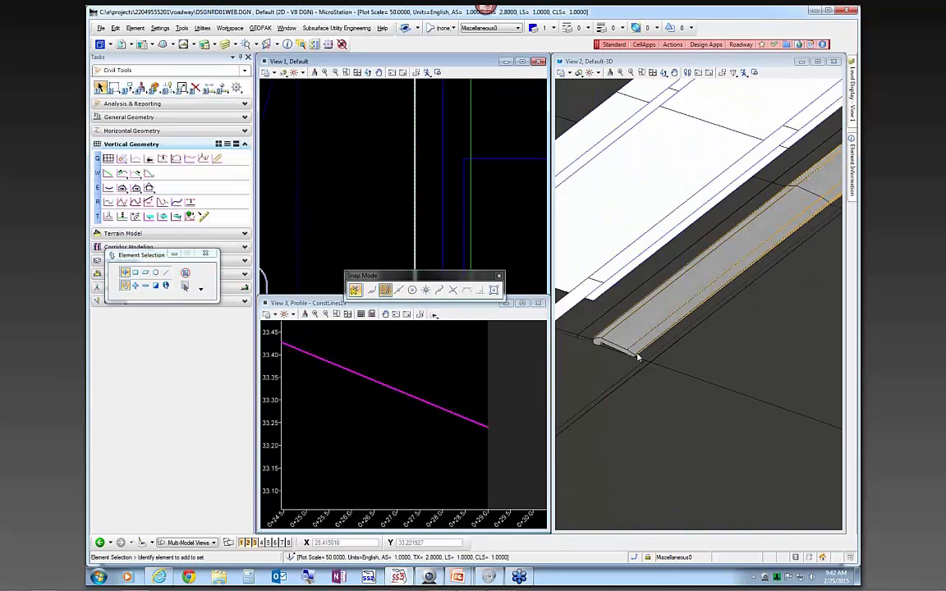
{"action": "middle_click_drag", "start_coordinate": [591, 358], "coordinate": [708, 389], "text": "shift"}
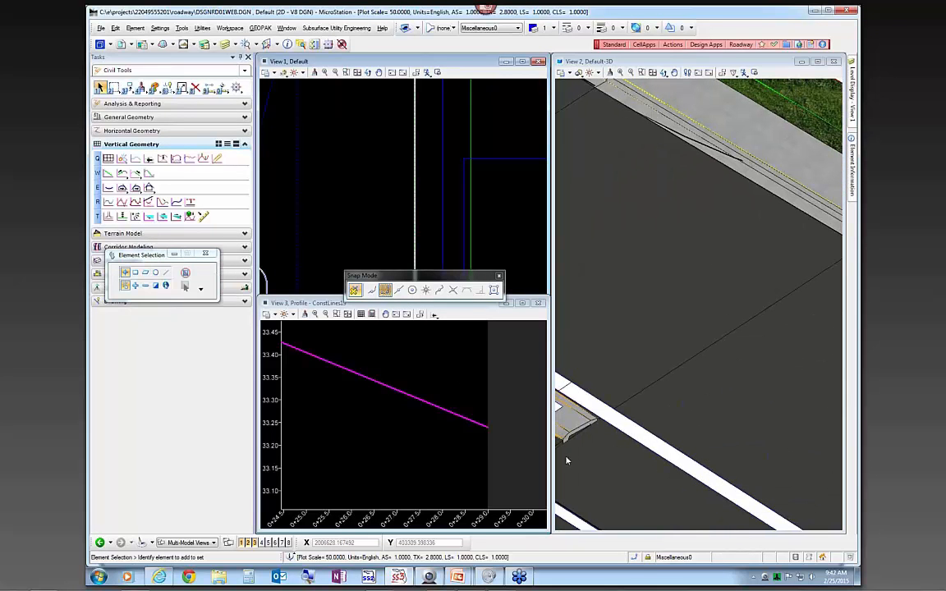
{"action": "scroll", "coordinate": [572, 455], "scroll_direction": "up", "scroll_amount": 2}
{"action": "middle_click_drag", "start_coordinate": [588, 446], "coordinate": [716, 365]}
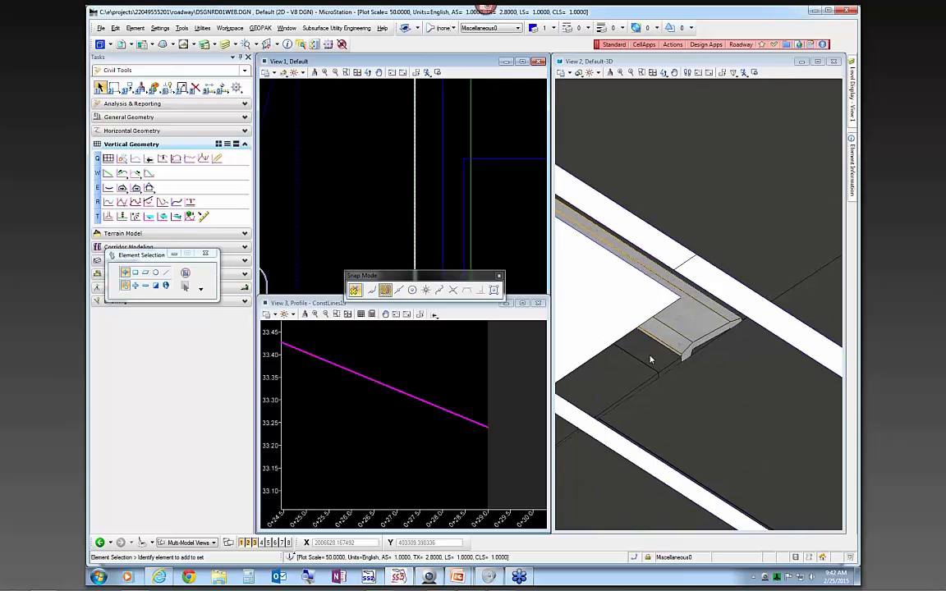
{"action": "scroll", "coordinate": [650, 360], "scroll_direction": "up", "scroll_amount": 2}
{"action": "scroll", "coordinate": [667, 357], "scroll_direction": "up", "scroll_amount": 1}
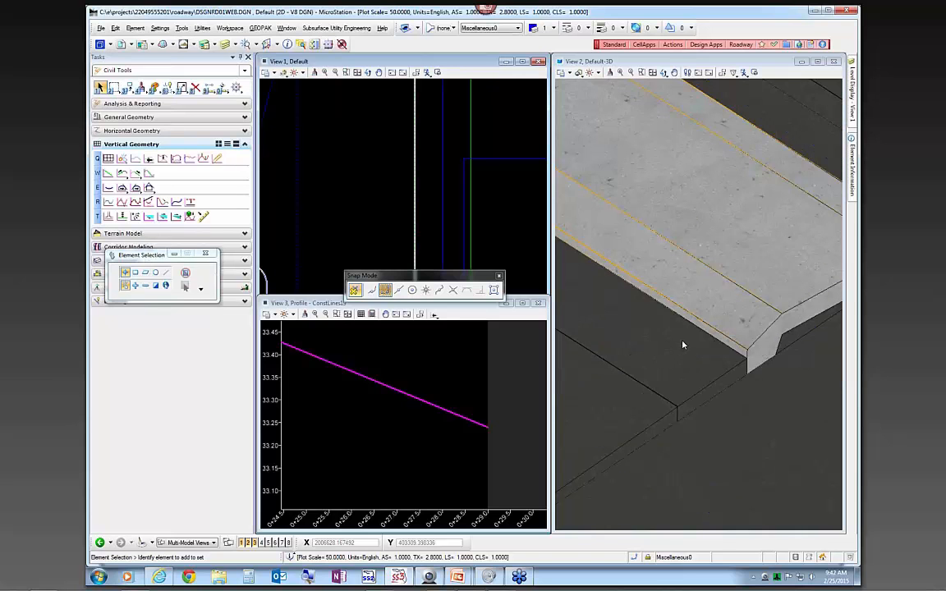
{"action": "scroll", "coordinate": [682, 345], "scroll_direction": "down", "scroll_amount": 1}
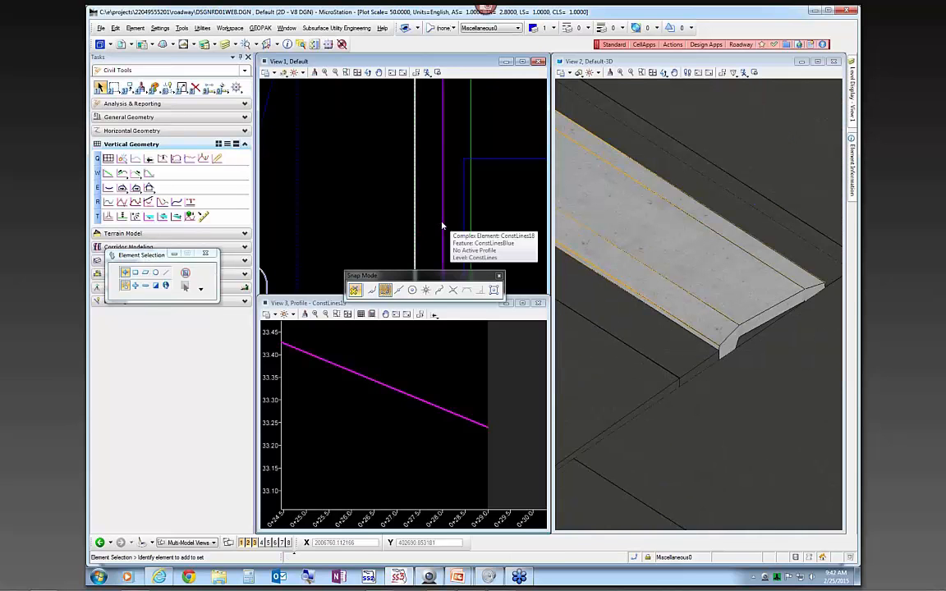
{"action": "left_click", "coordinate": [441, 226]}
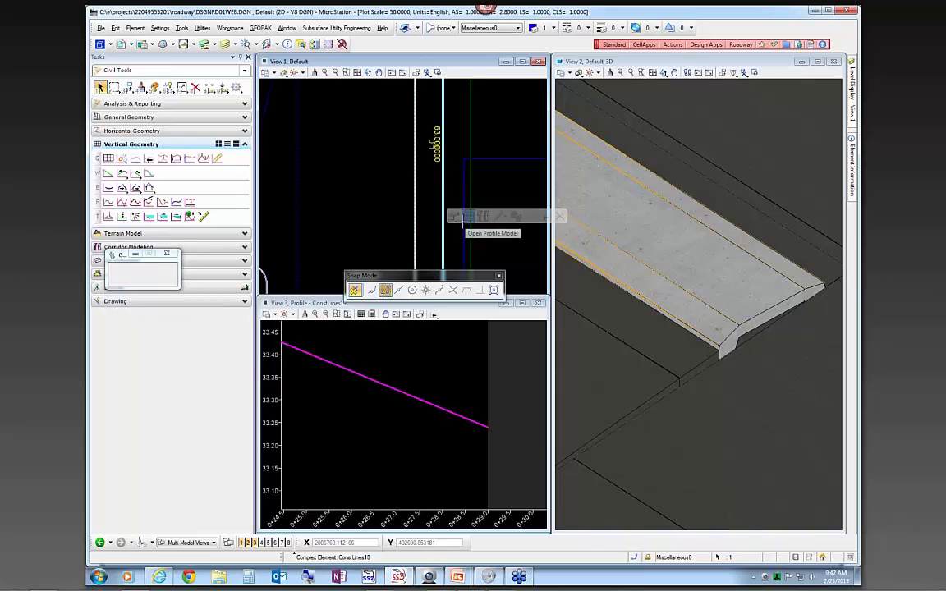
{"action": "left_click", "coordinate": [465, 217]}
{"action": "left_click", "coordinate": [398, 365]}
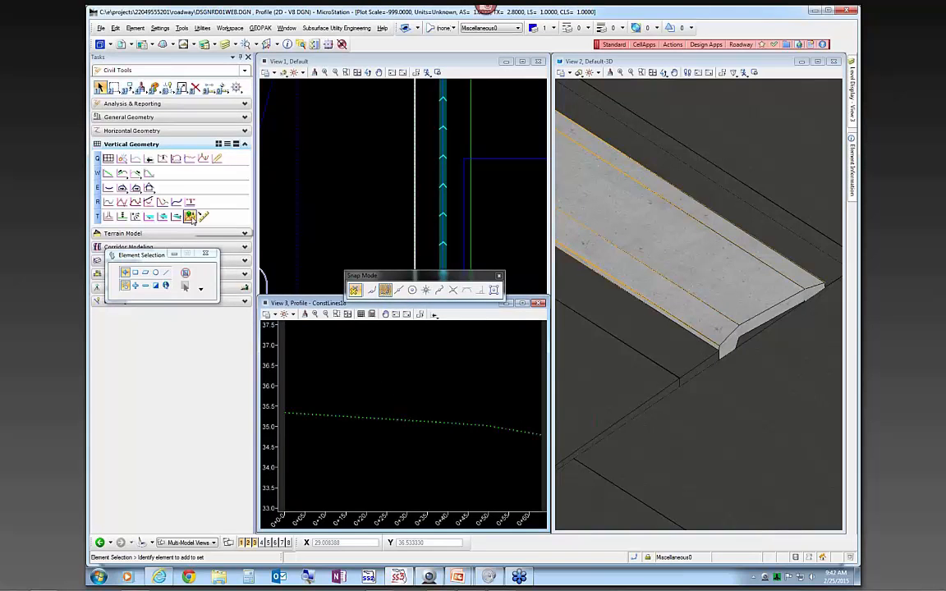
Step: Create a profile for the long vertical construction line from the traffic separator's opposite 3D edge using Profile By 3D Element
{"action": "left_click", "coordinate": [190, 216]}
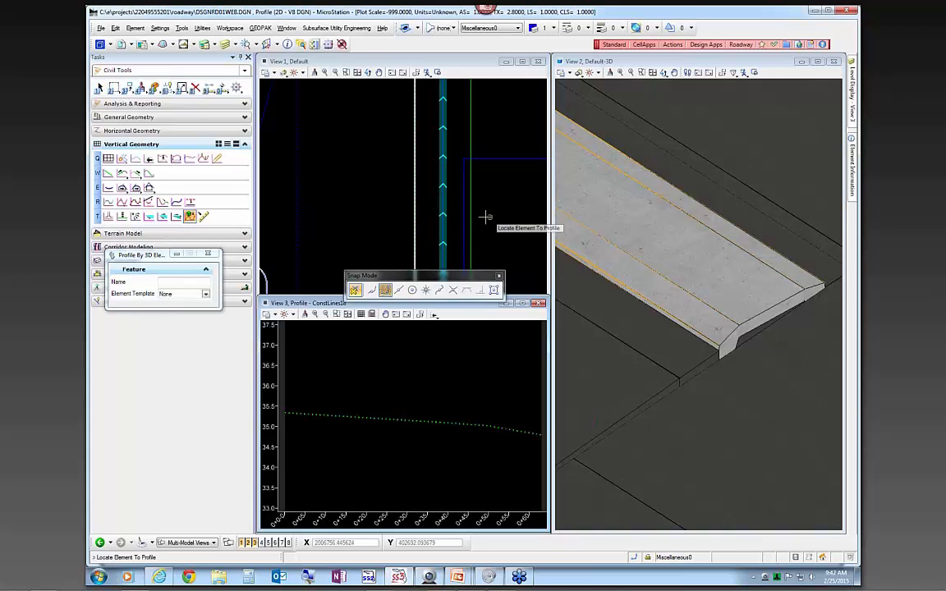
{"action": "left_click", "coordinate": [442, 203]}
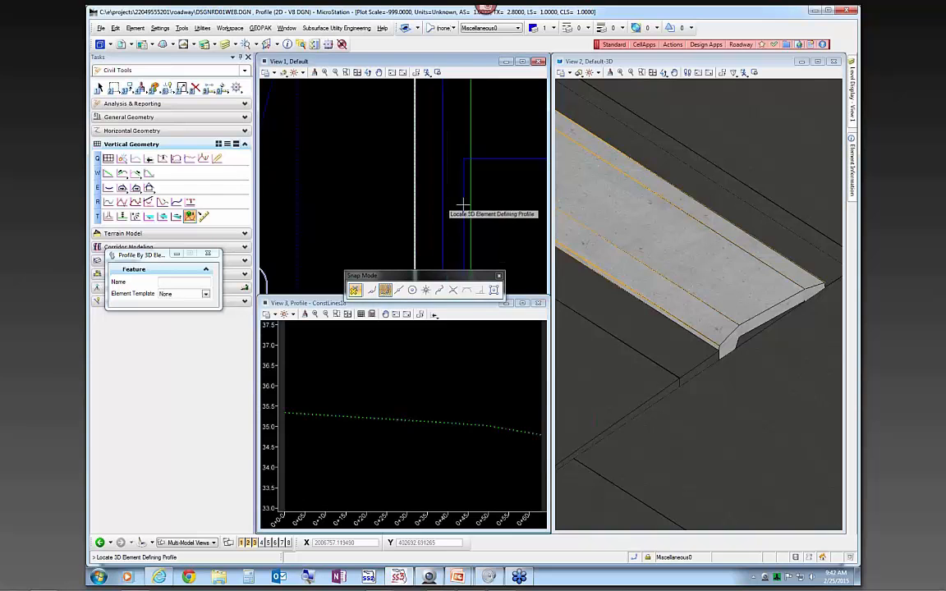
{"action": "left_click", "coordinate": [610, 285]}
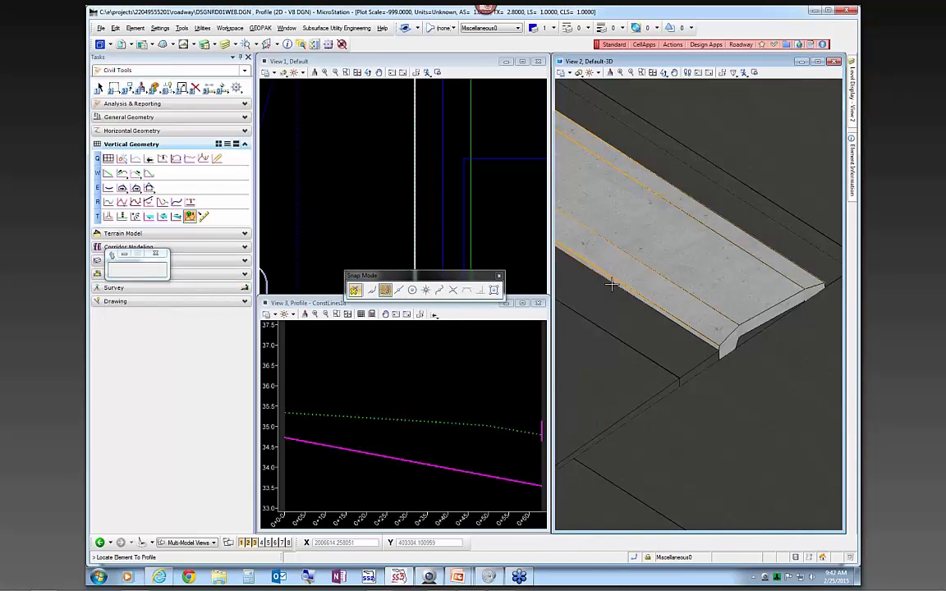
{"action": "right_click", "coordinate": [431, 362]}
Step: Draw a profile line between points over the full projected 3D edge profile, 63.00 long at a -1.89% slope
{"action": "left_click", "coordinate": [433, 315]}
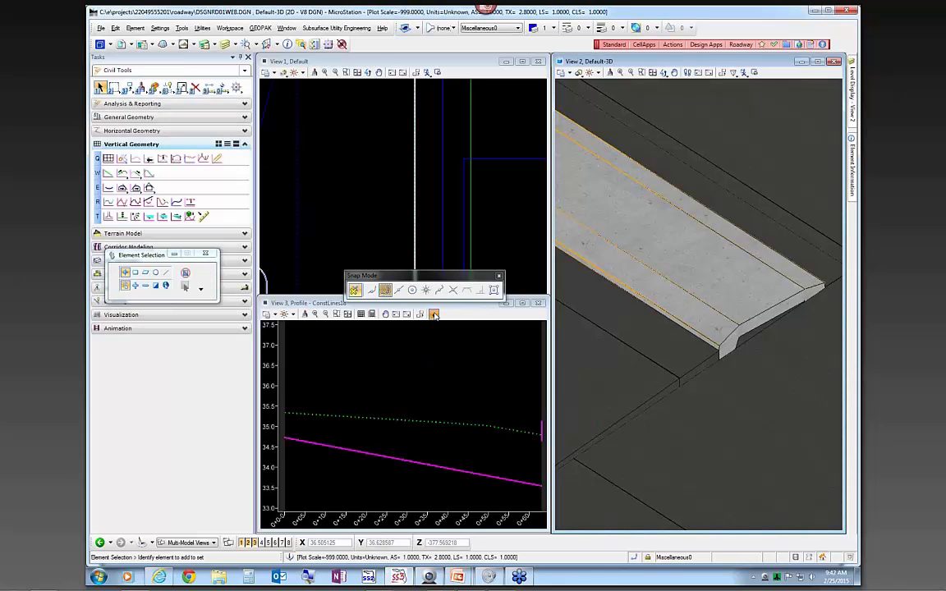
{"action": "left_click", "coordinate": [462, 335]}
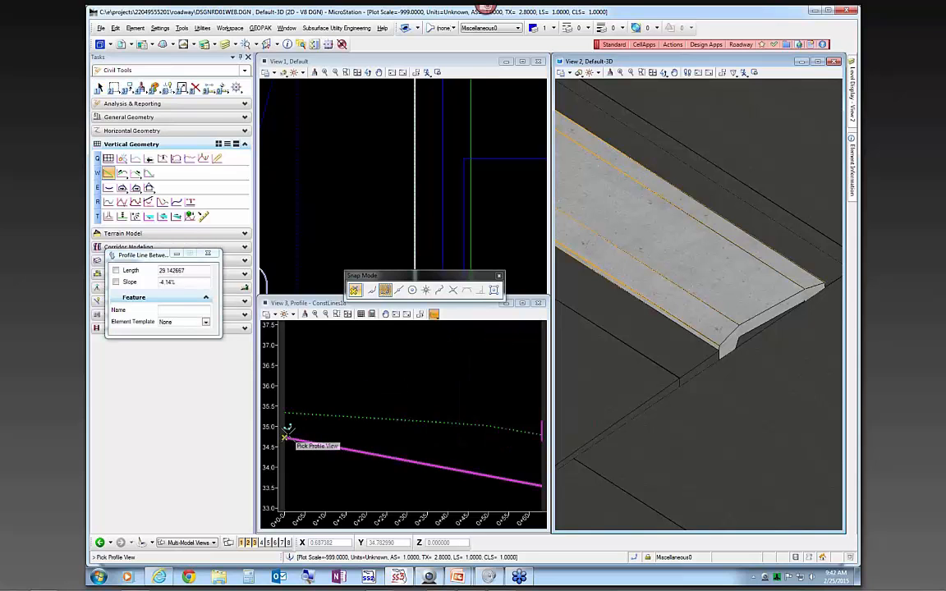
{"action": "left_click", "coordinate": [309, 381]}
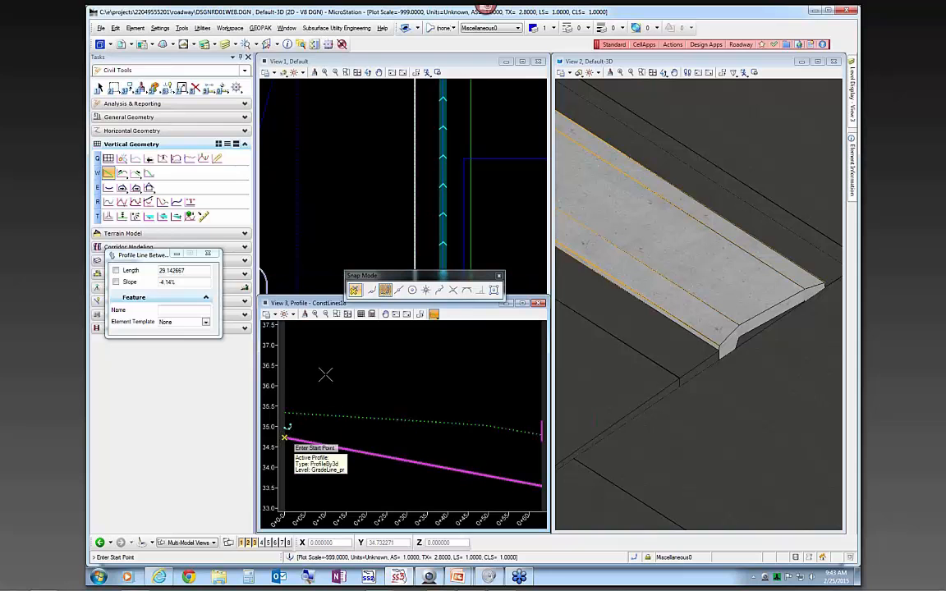
{"action": "left_click", "coordinate": [285, 435]}
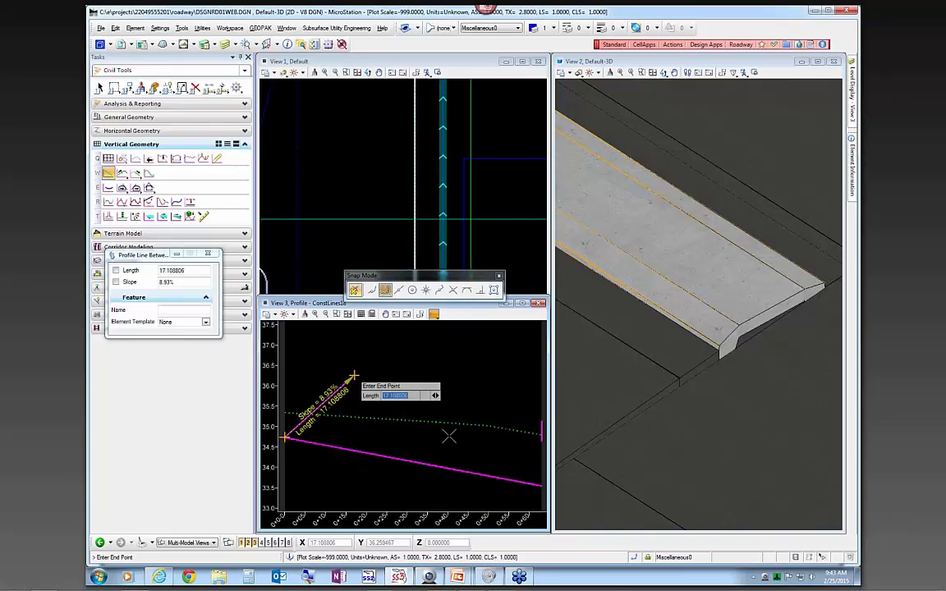
{"action": "scroll", "coordinate": [423, 423], "scroll_direction": "down", "scroll_amount": 2}
{"action": "scroll", "coordinate": [488, 464], "scroll_direction": "up", "scroll_amount": 3}
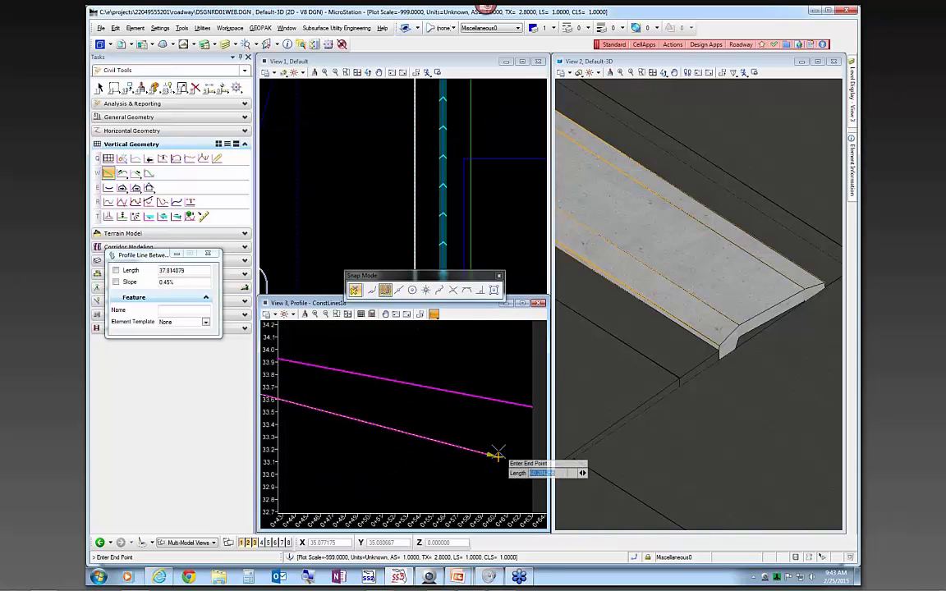
{"action": "scroll", "coordinate": [469, 425], "scroll_direction": "up", "scroll_amount": 5}
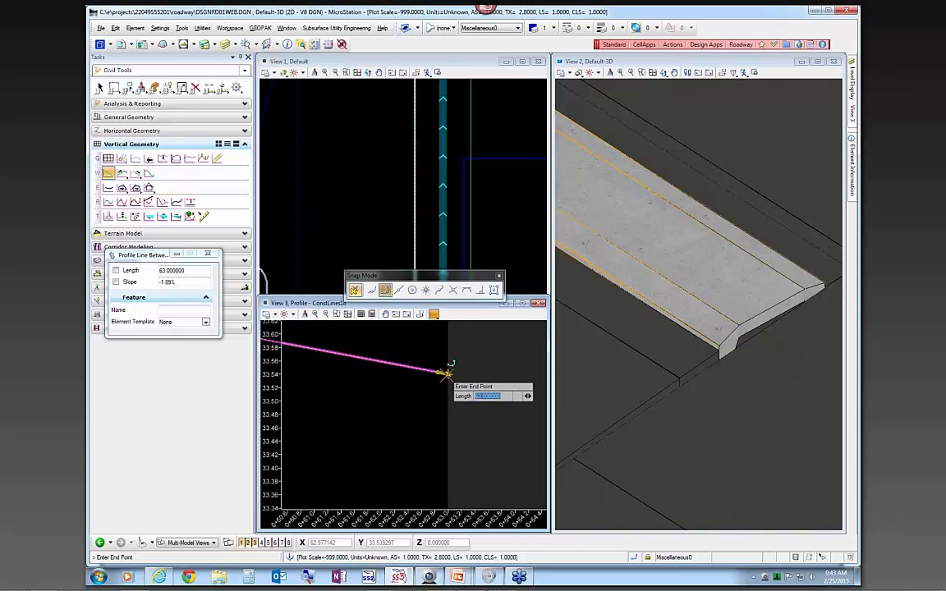
{"action": "left_click", "coordinate": [450, 373]}
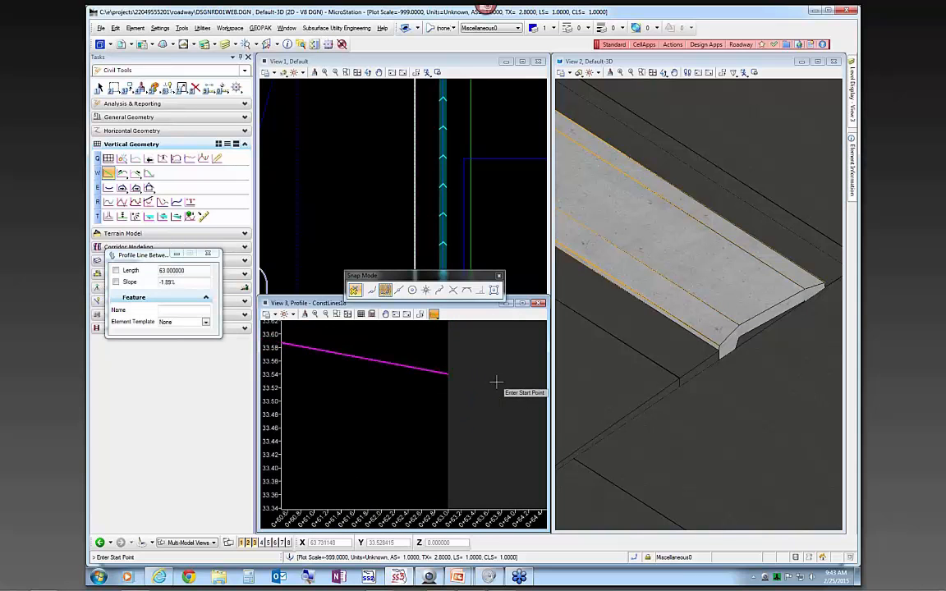
{"action": "key", "text": "Escape"}
Step: Set the new 63.00-long profile line as the long vertical construction line's active profile
{"action": "left_click", "coordinate": [423, 371]}
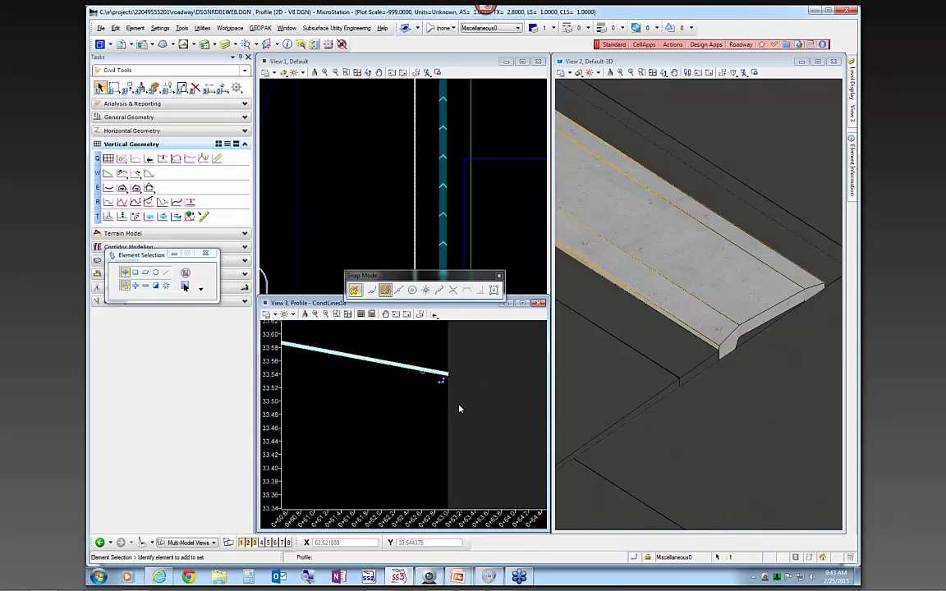
{"action": "scroll", "coordinate": [492, 419], "scroll_direction": "down", "scroll_amount": 5}
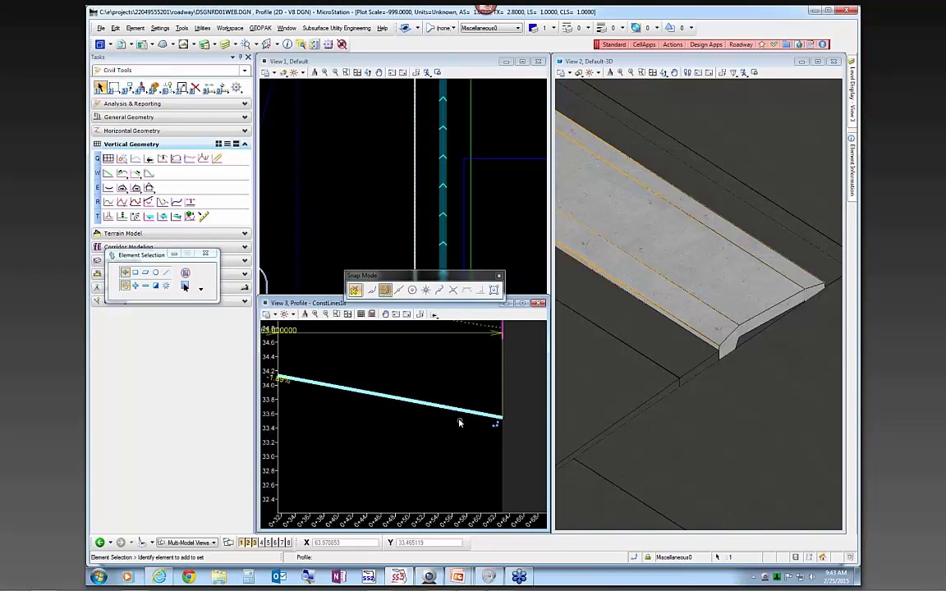
{"action": "mouse_move", "coordinate": [465, 416]}
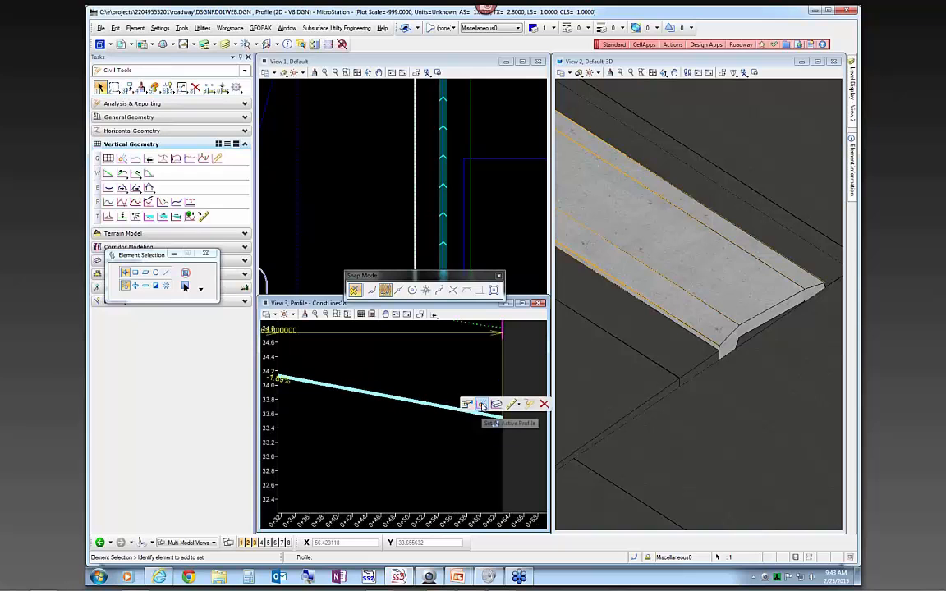
{"action": "left_click", "coordinate": [482, 405]}
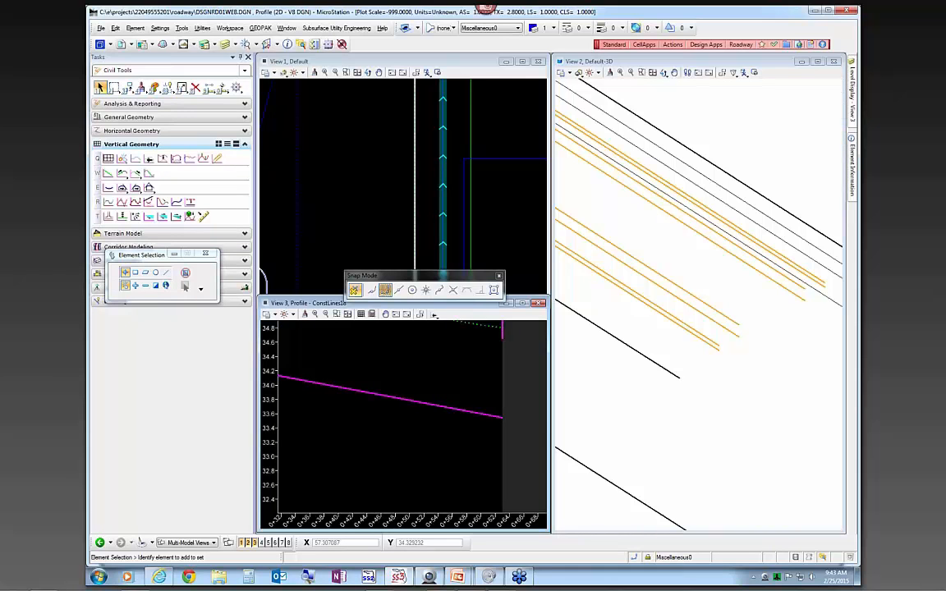
Step: Examine the 3D construction lines created from the active profiles, checking the two long parallel lines and the line meeting them
{"action": "mouse_move", "coordinate": [852, 168]}
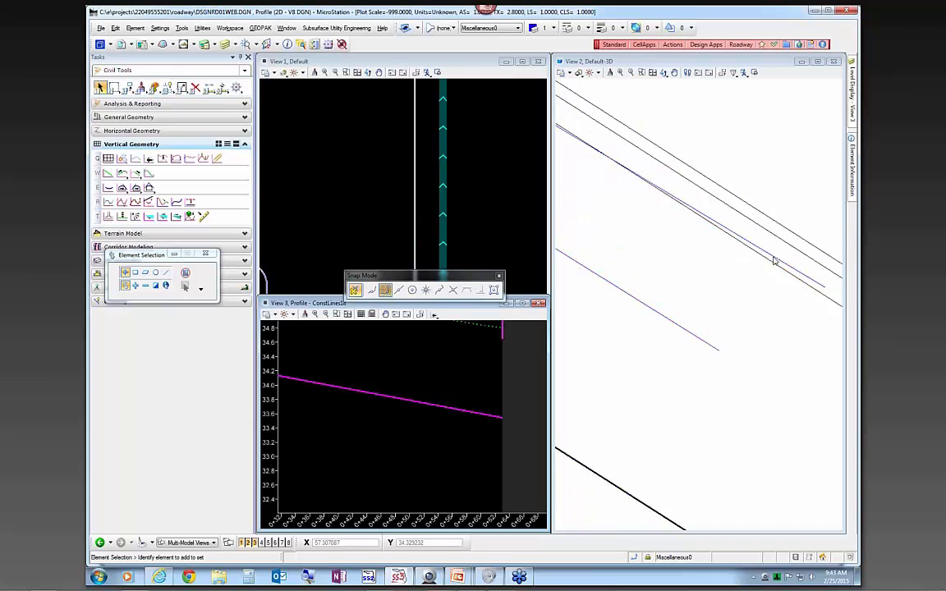
{"action": "left_click", "coordinate": [696, 335]}
{"action": "scroll", "coordinate": [749, 322], "scroll_direction": "down", "scroll_amount": 5}
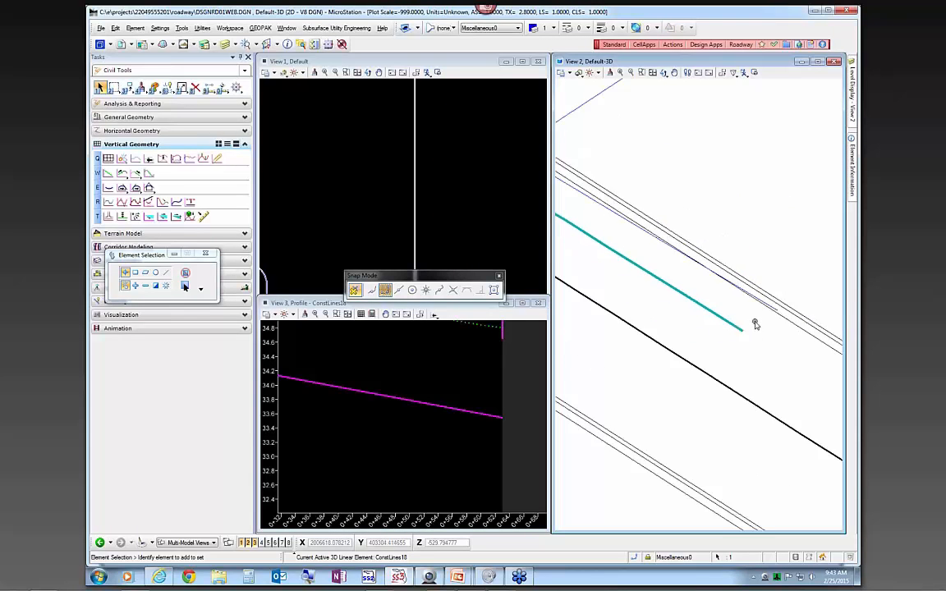
{"action": "left_click", "coordinate": [648, 202]}
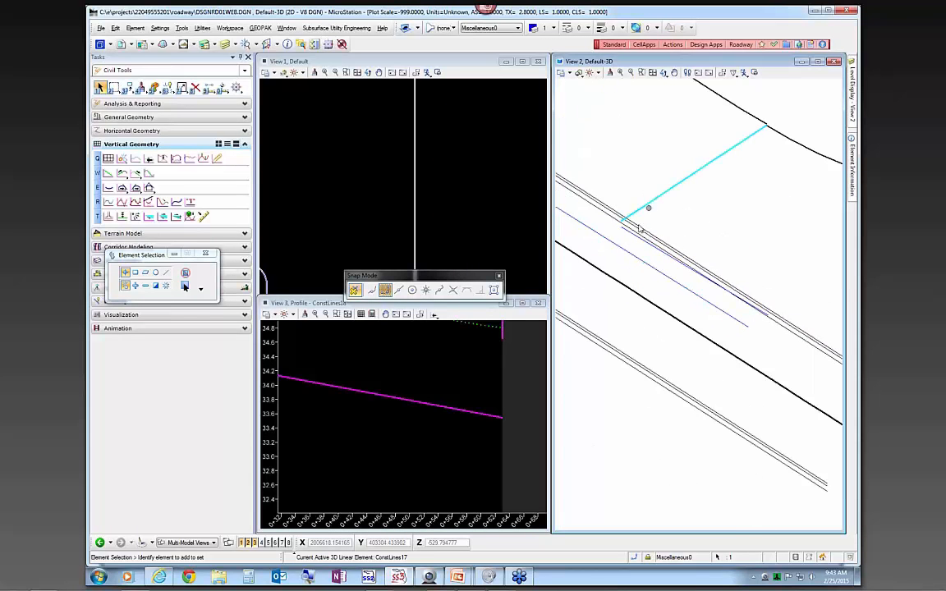
{"action": "left_click", "coordinate": [641, 229]}
{"action": "scroll", "coordinate": [699, 202], "scroll_direction": "down", "scroll_amount": 2}
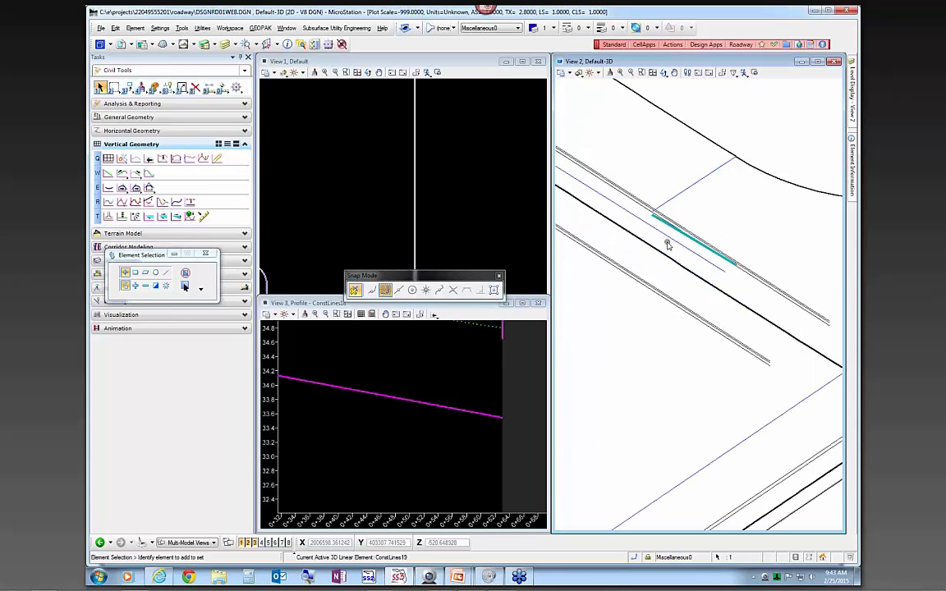
{"action": "scroll", "coordinate": [683, 245], "scroll_direction": "down", "scroll_amount": 3}
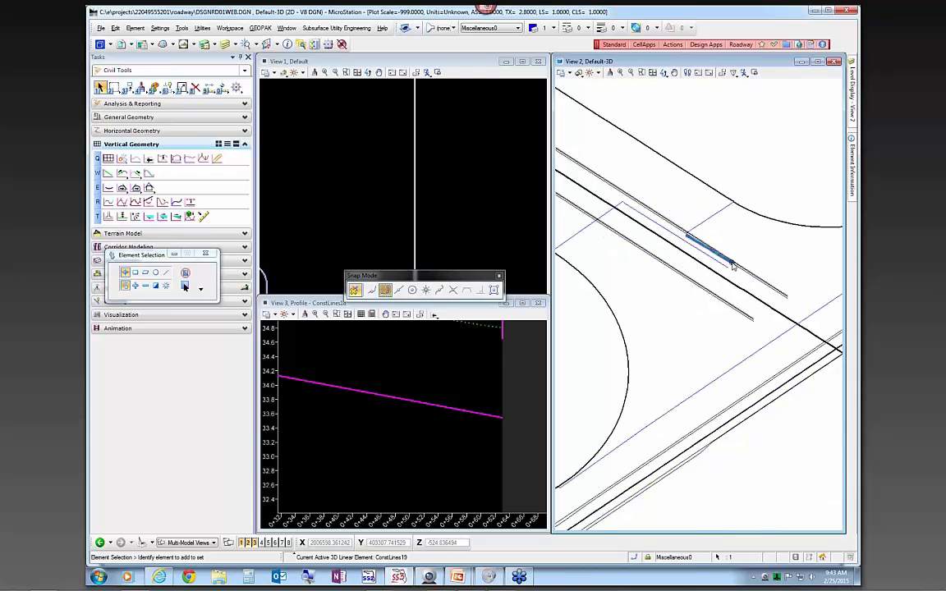
{"action": "scroll", "coordinate": [626, 208], "scroll_direction": "up", "scroll_amount": 3}
{"action": "left_click", "coordinate": [625, 205]}
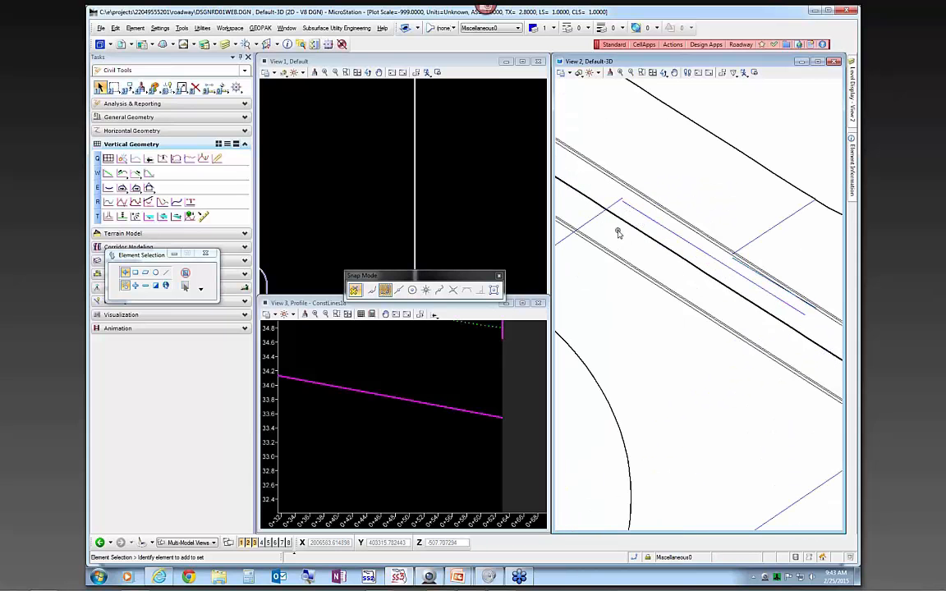
{"action": "scroll", "coordinate": [644, 247], "scroll_direction": "down", "scroll_amount": 2}
{"action": "scroll", "coordinate": [737, 284], "scroll_direction": "up", "scroll_amount": 2}
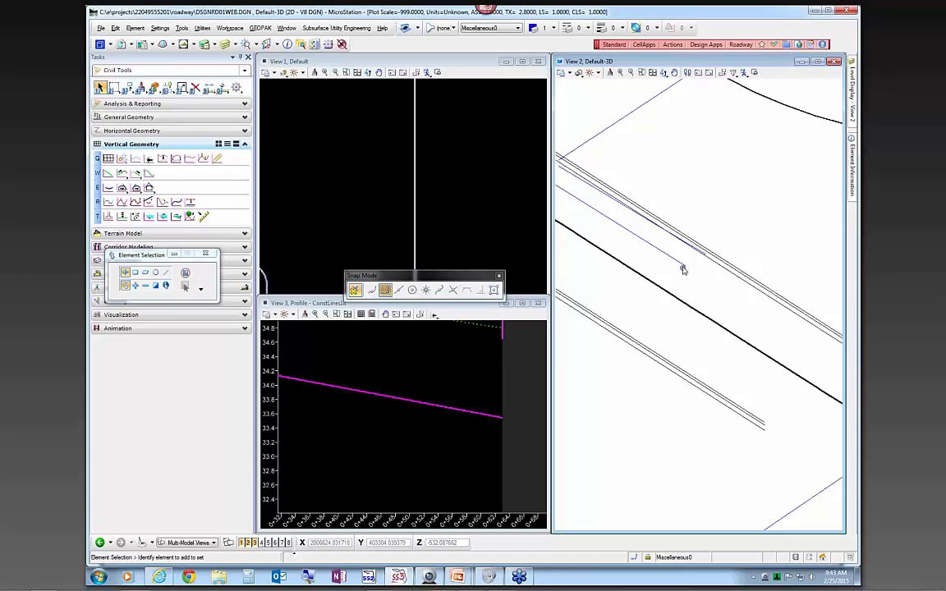
{"action": "scroll", "coordinate": [693, 271], "scroll_direction": "up", "scroll_amount": 2}
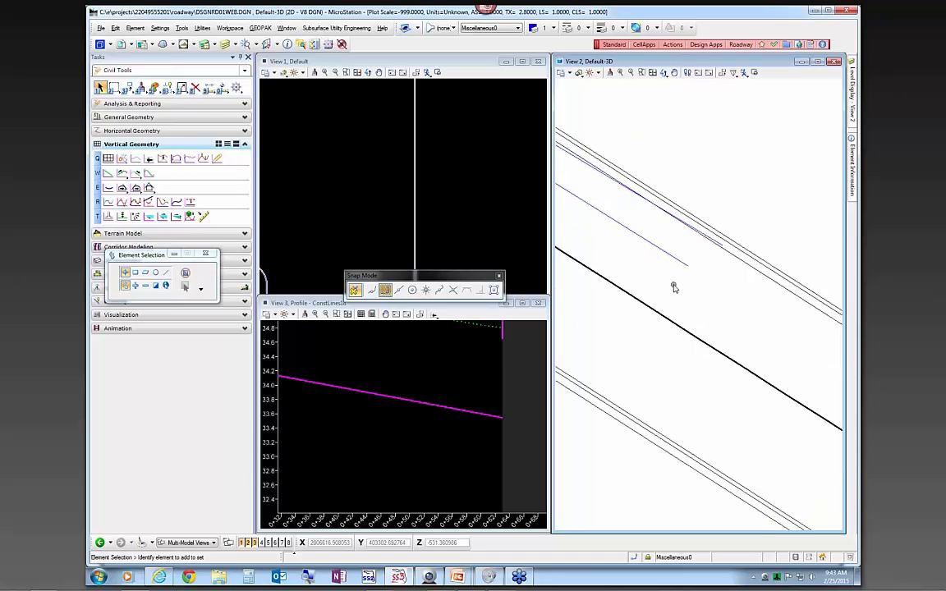
{"action": "scroll", "coordinate": [673, 288], "scroll_direction": "up", "scroll_amount": 2}
{"action": "scroll", "coordinate": [686, 275], "scroll_direction": "up", "scroll_amount": 2}
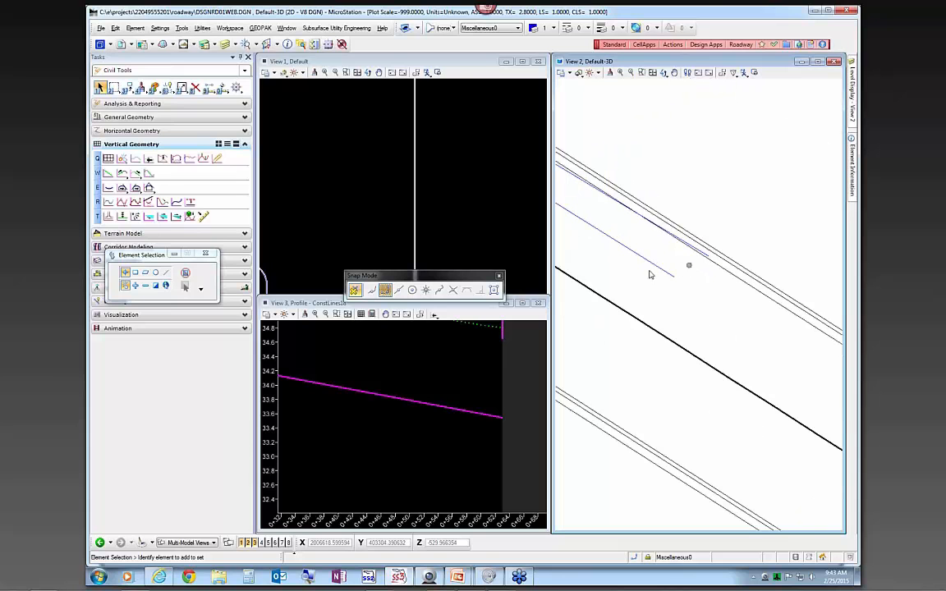
Step: Open the profile model of the short construction line joining the ends of the two long vertical construction lines in View 3
{"action": "left_click", "coordinate": [438, 353]}
{"action": "scroll", "coordinate": [441, 169], "scroll_direction": "down", "scroll_amount": 3}
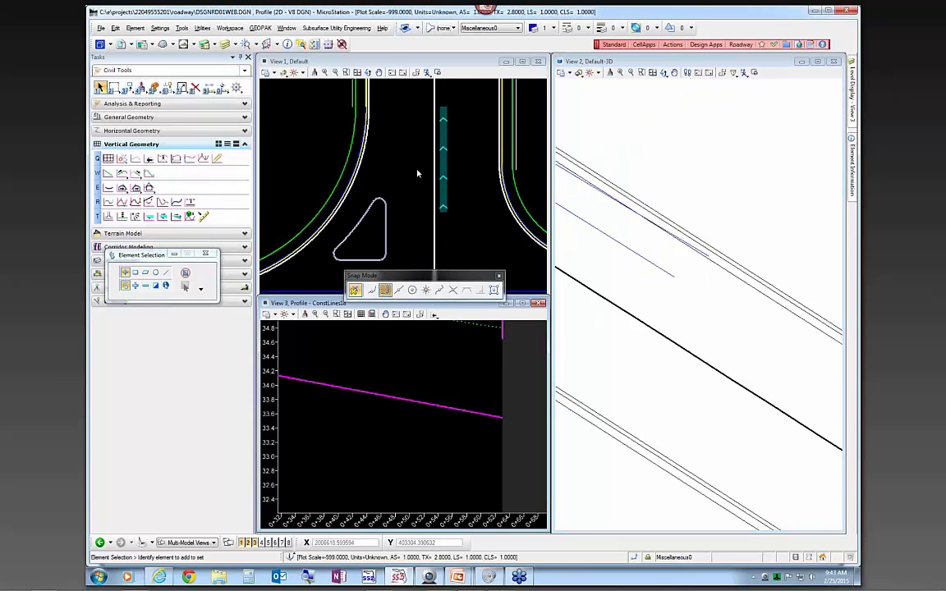
{"action": "left_click", "coordinate": [414, 183]}
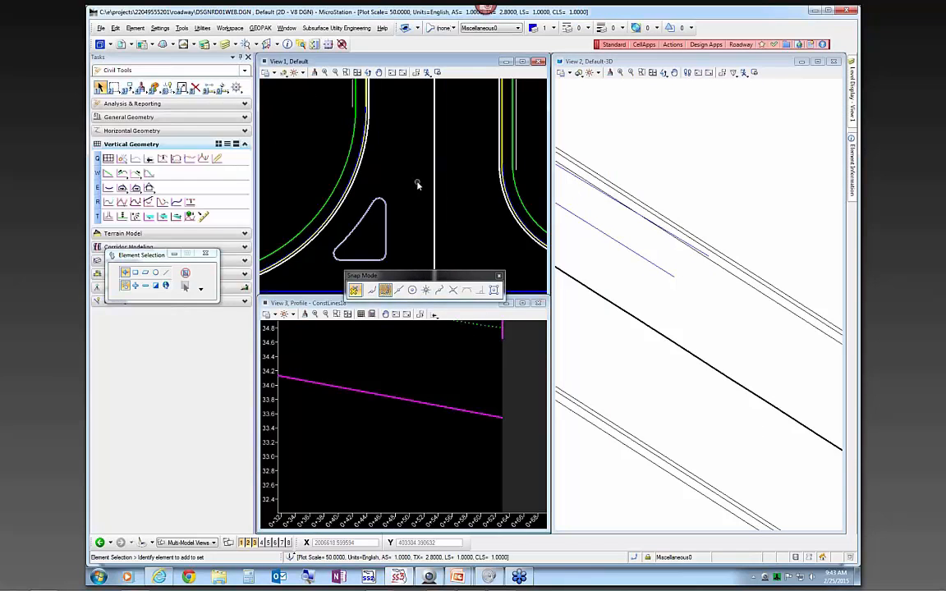
{"action": "scroll", "coordinate": [448, 216], "scroll_direction": "up", "scroll_amount": 3}
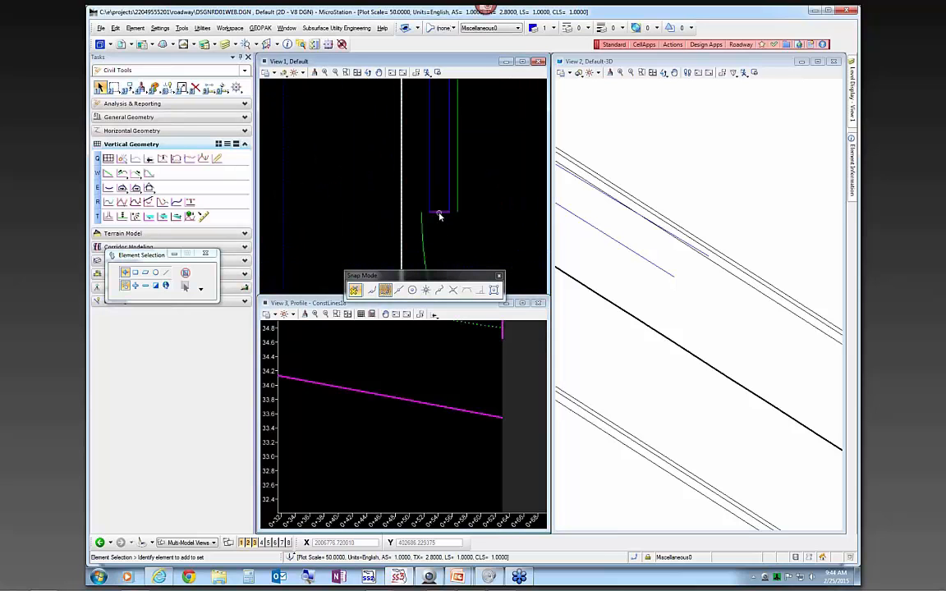
{"action": "scroll", "coordinate": [438, 215], "scroll_direction": "up", "scroll_amount": 3}
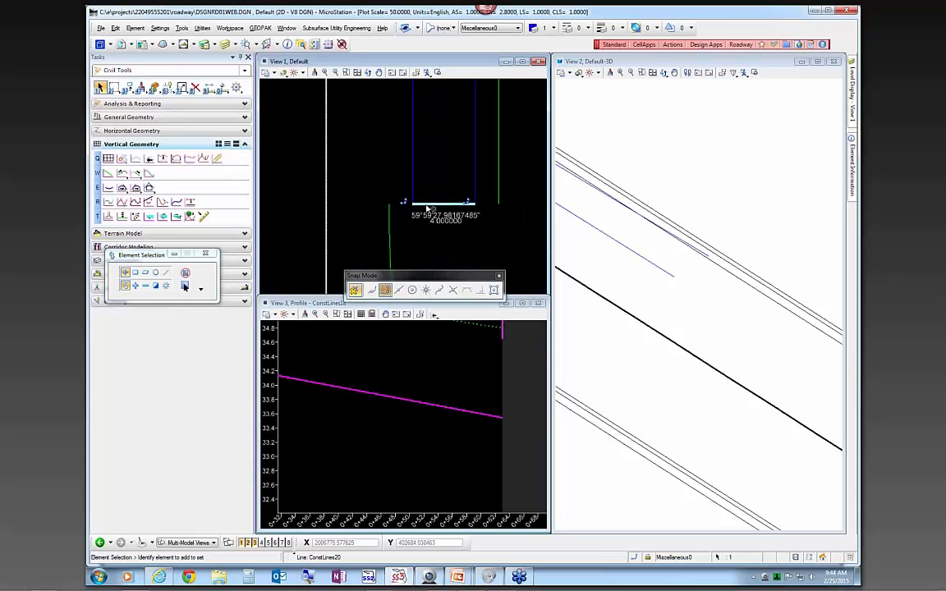
{"action": "left_click", "coordinate": [459, 203]}
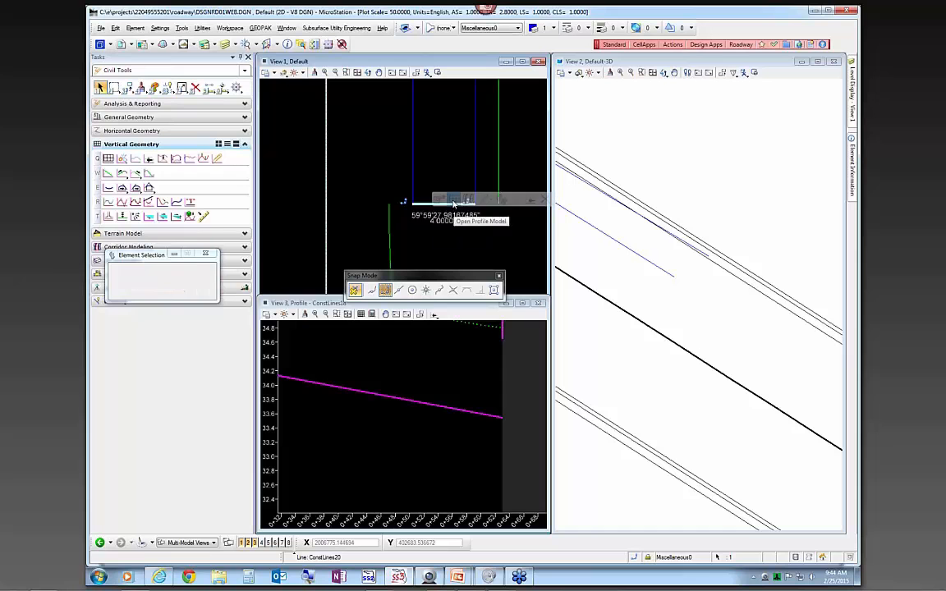
{"action": "left_click", "coordinate": [389, 358]}
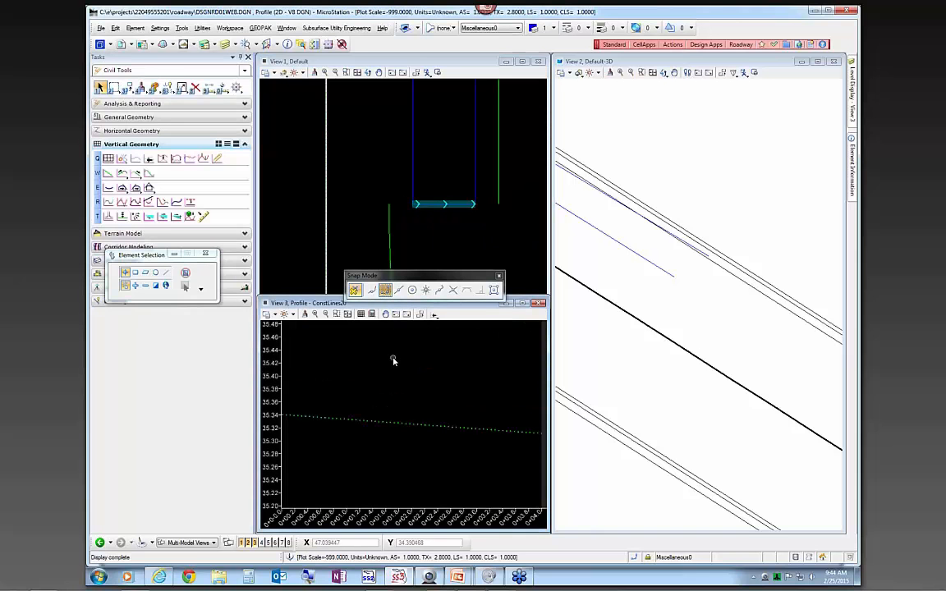
Step: Show the points where both long vertical construction lines intersect the short closing line in its profile, using Profile Intersection Point
{"action": "left_click", "coordinate": [203, 160]}
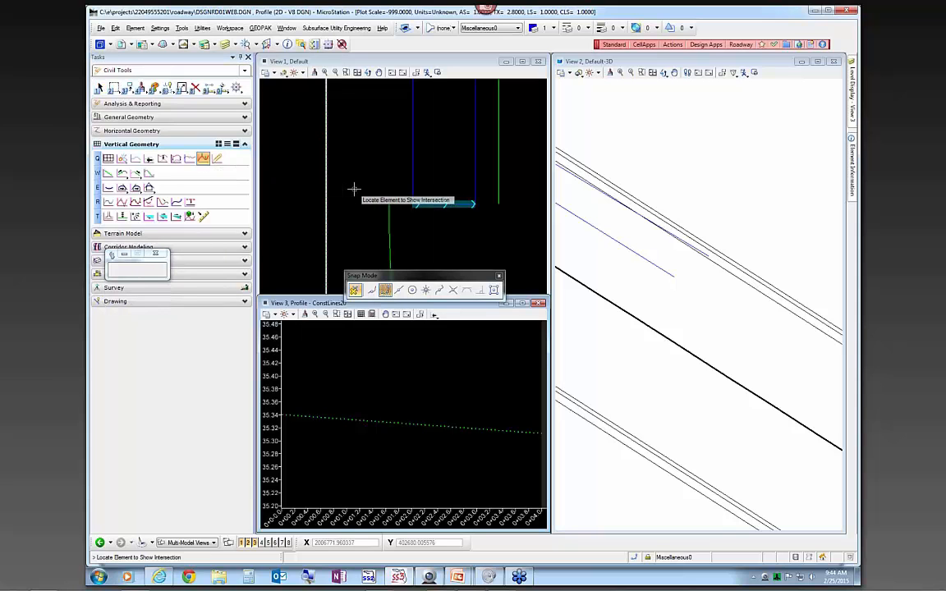
{"action": "left_click", "coordinate": [437, 192]}
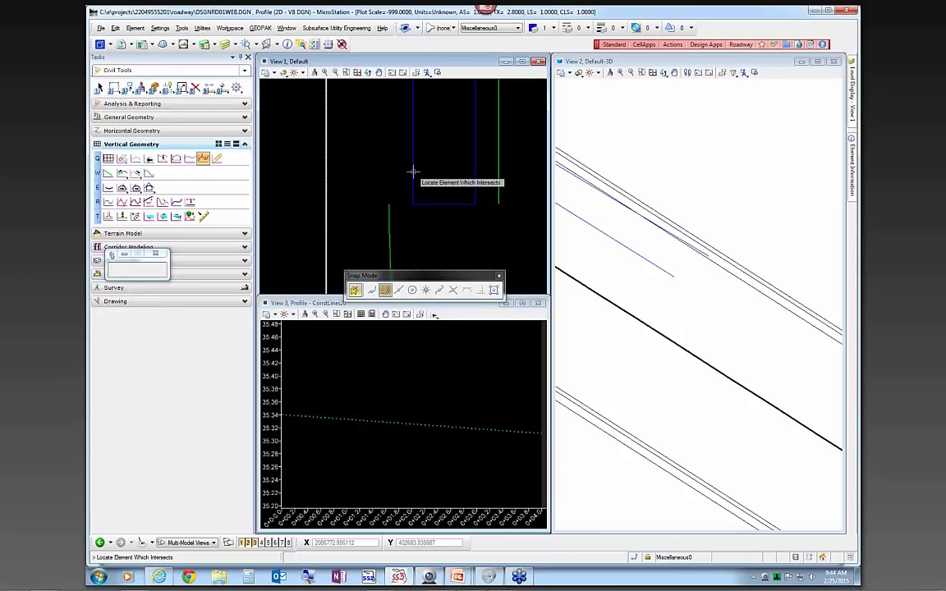
{"action": "left_click", "coordinate": [412, 170]}
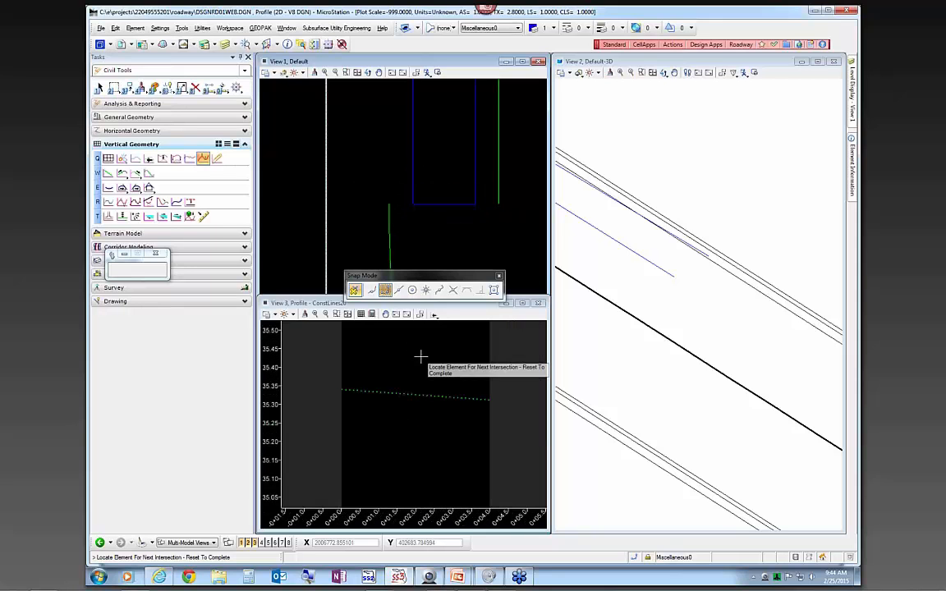
{"action": "left_click", "coordinate": [473, 183]}
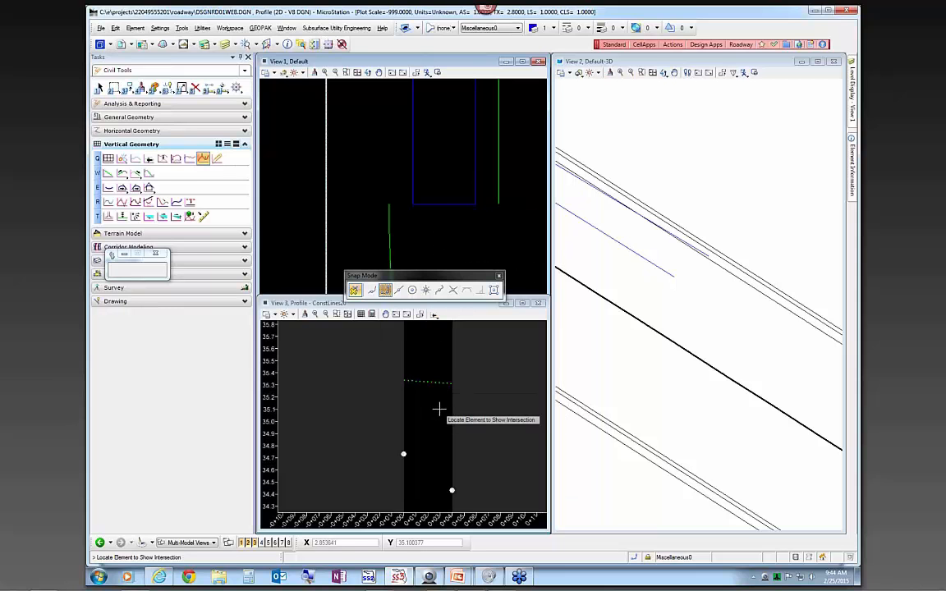
{"action": "right_click", "coordinate": [438, 409]}
Step: Draw a profile line between the two intersection points of the short closing line, from station 0+00 to 0+04
{"action": "left_click", "coordinate": [434, 314]}
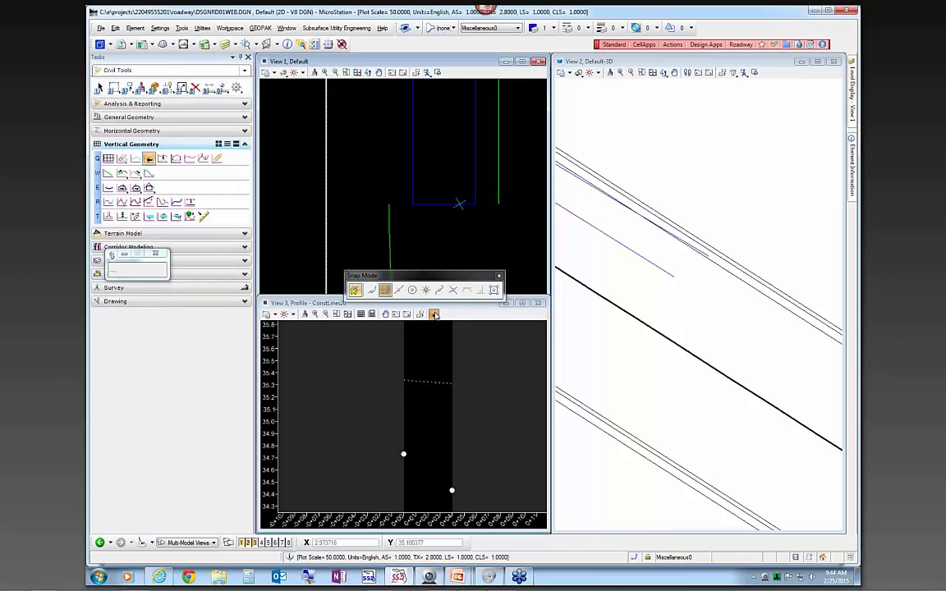
{"action": "left_click", "coordinate": [434, 315]}
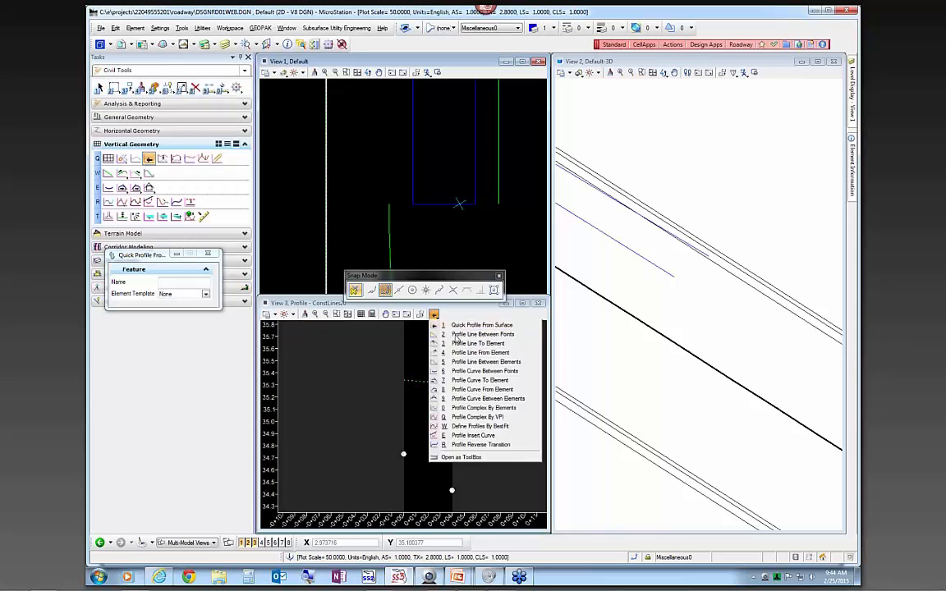
{"action": "left_click", "coordinate": [457, 335]}
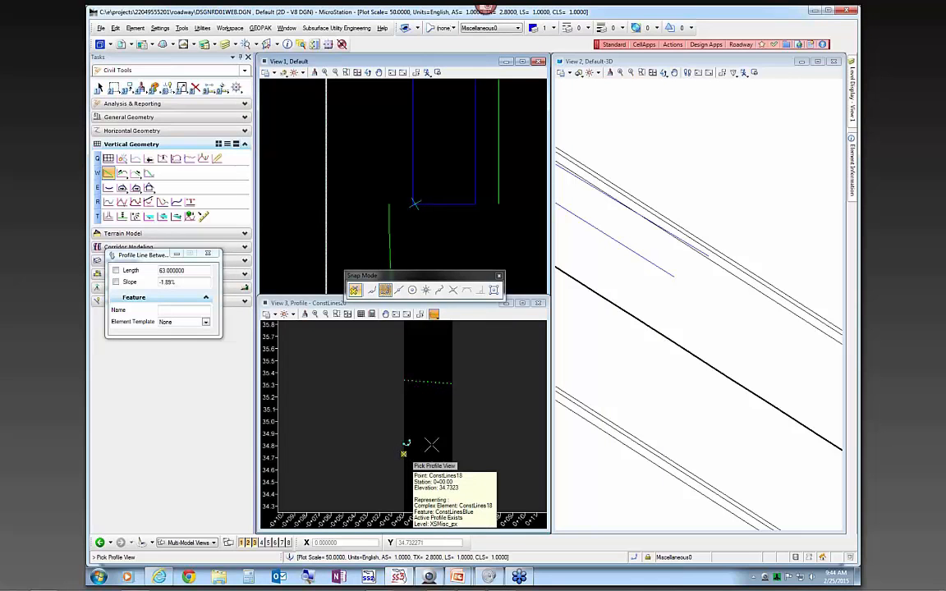
{"action": "left_click", "coordinate": [432, 444]}
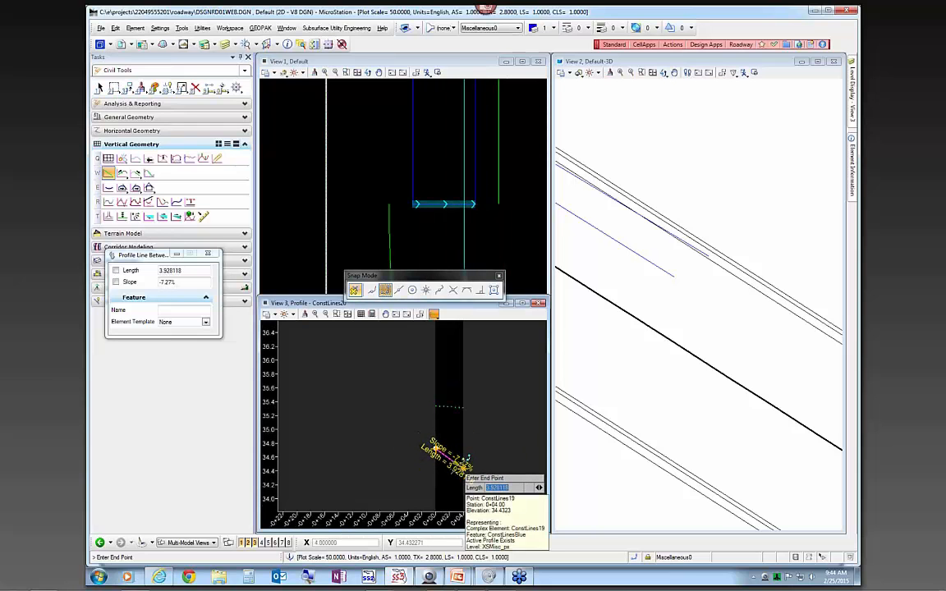
{"action": "left_click", "coordinate": [487, 422]}
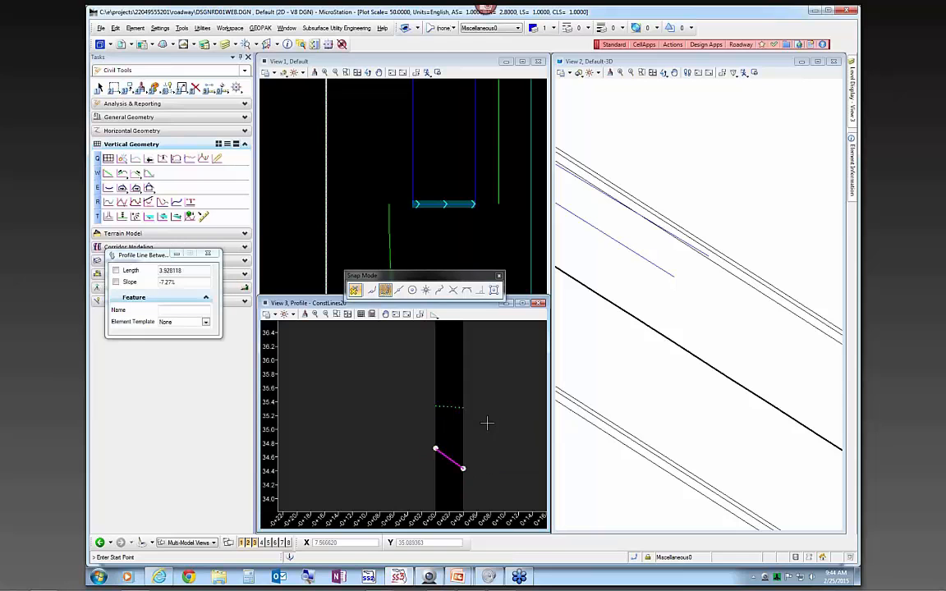
Step: Set the profile line between the two intersection points as the active profile of the short closing construction line
{"action": "right_click", "coordinate": [452, 448]}
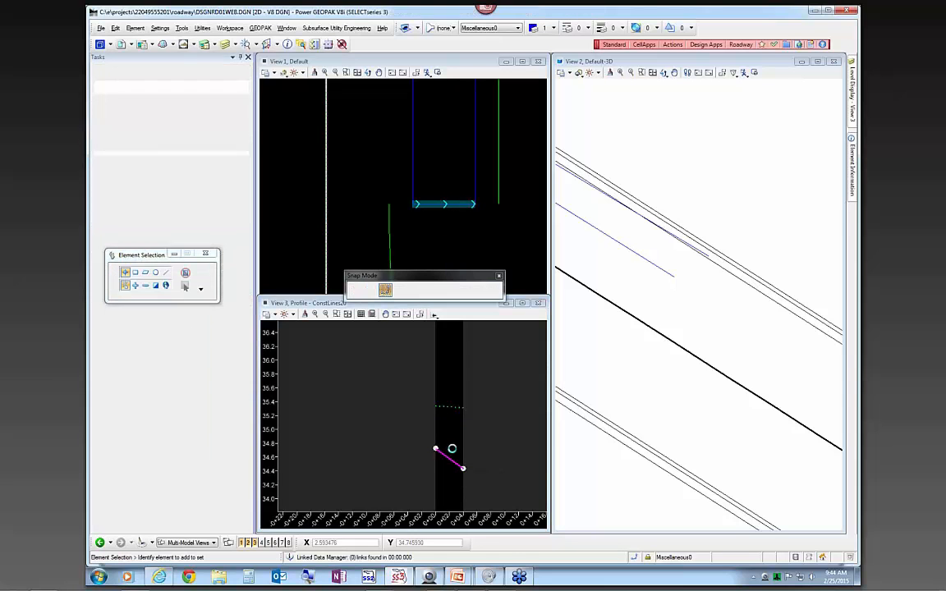
{"action": "left_click", "coordinate": [452, 462]}
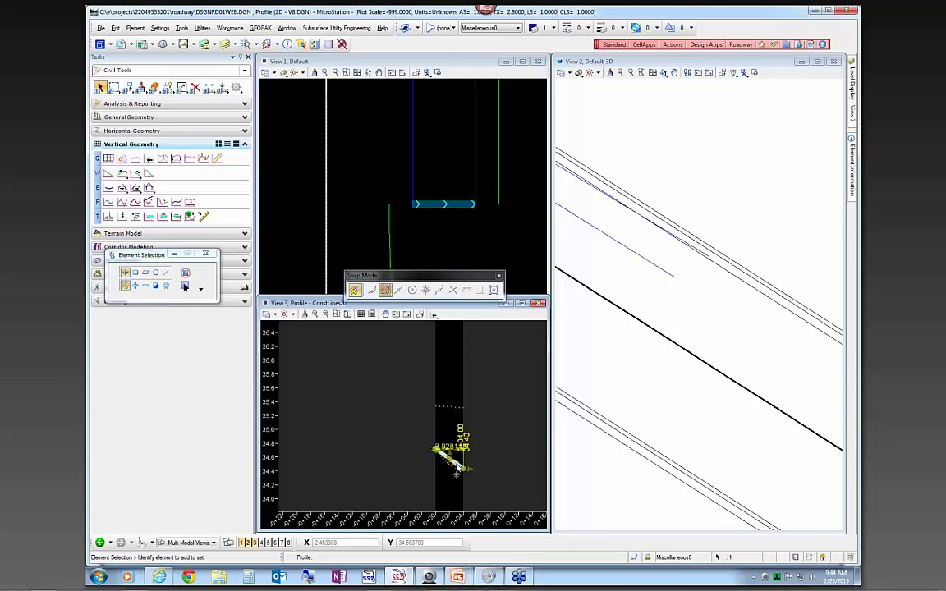
{"action": "scroll", "coordinate": [456, 461], "scroll_direction": "up", "scroll_amount": 2}
{"action": "mouse_move", "coordinate": [461, 474]}
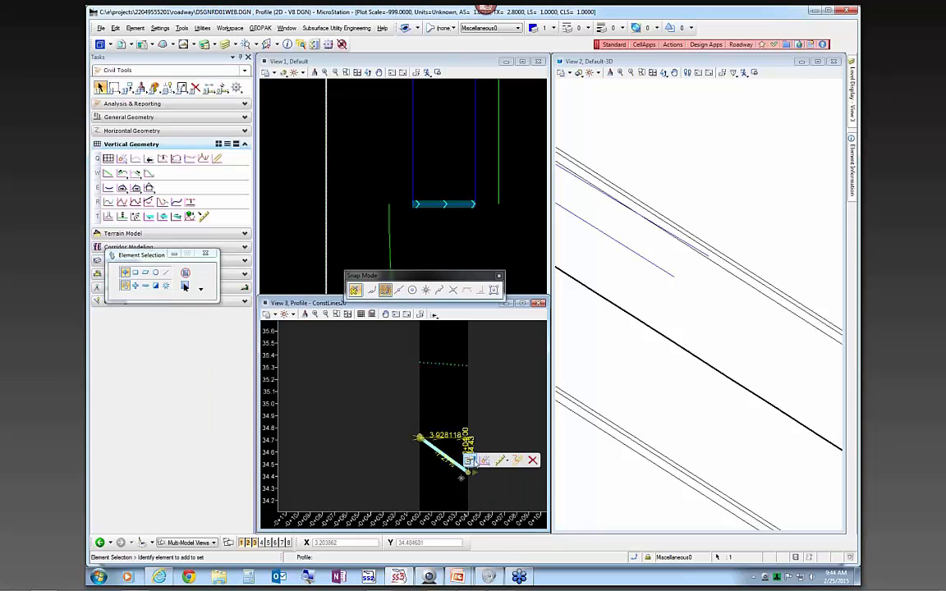
{"action": "left_click", "coordinate": [485, 461]}
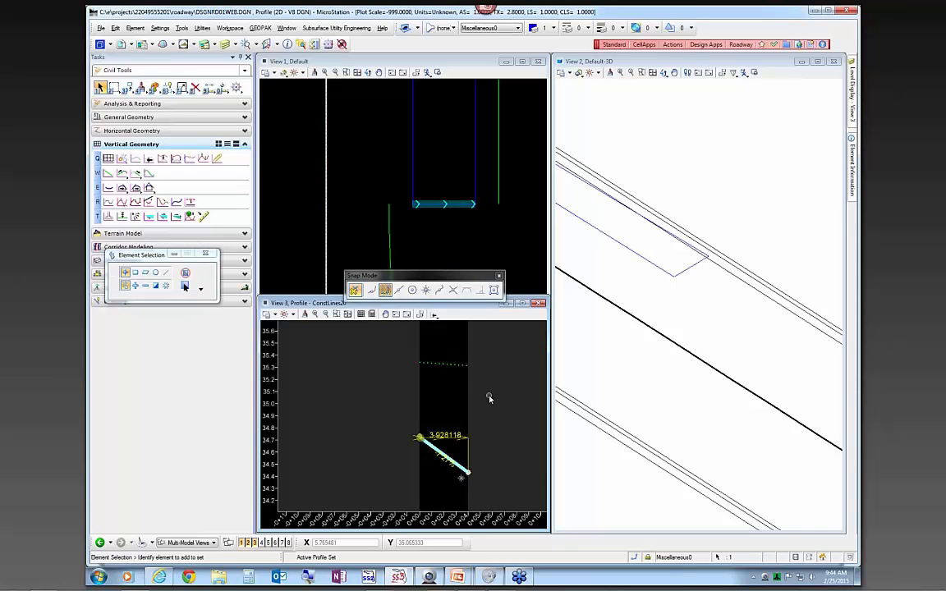
{"action": "scroll", "coordinate": [645, 290], "scroll_direction": "down", "scroll_amount": 2}
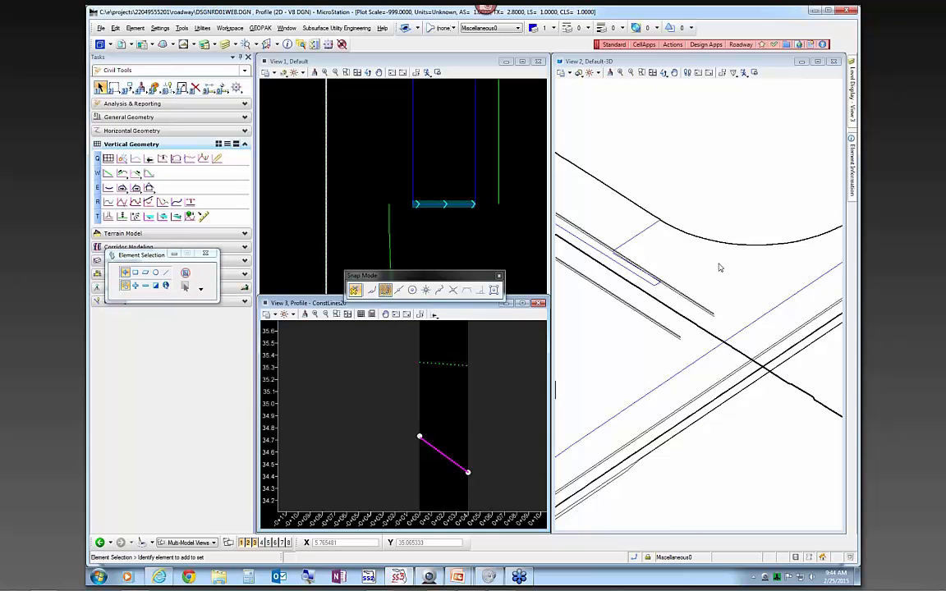
{"action": "scroll", "coordinate": [720, 267], "scroll_direction": "down", "scroll_amount": 1}
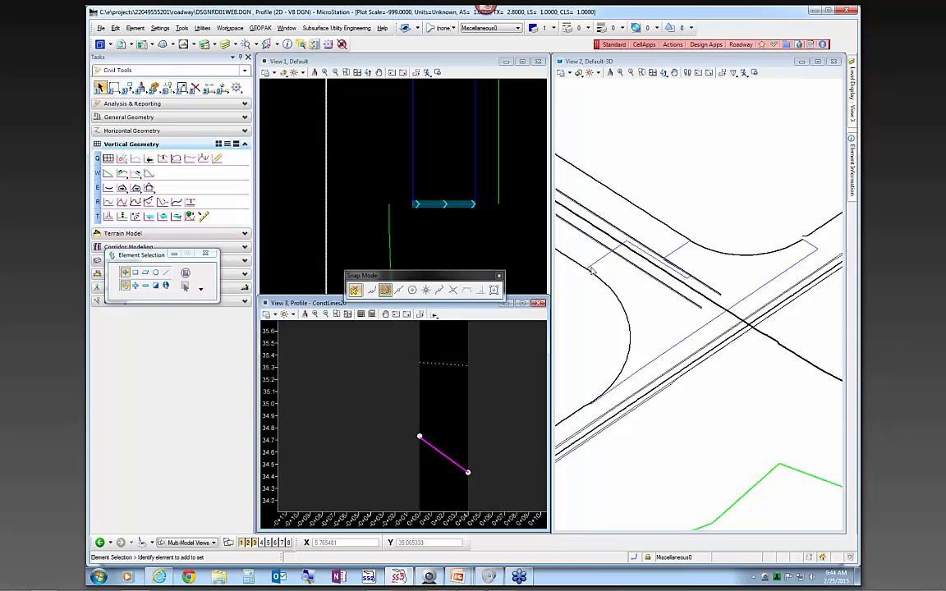
Step: In the 3D view, select the side-road construction line, the SW pavement return curve, and the short and long construction lines along the main road
{"action": "left_click", "coordinate": [616, 275]}
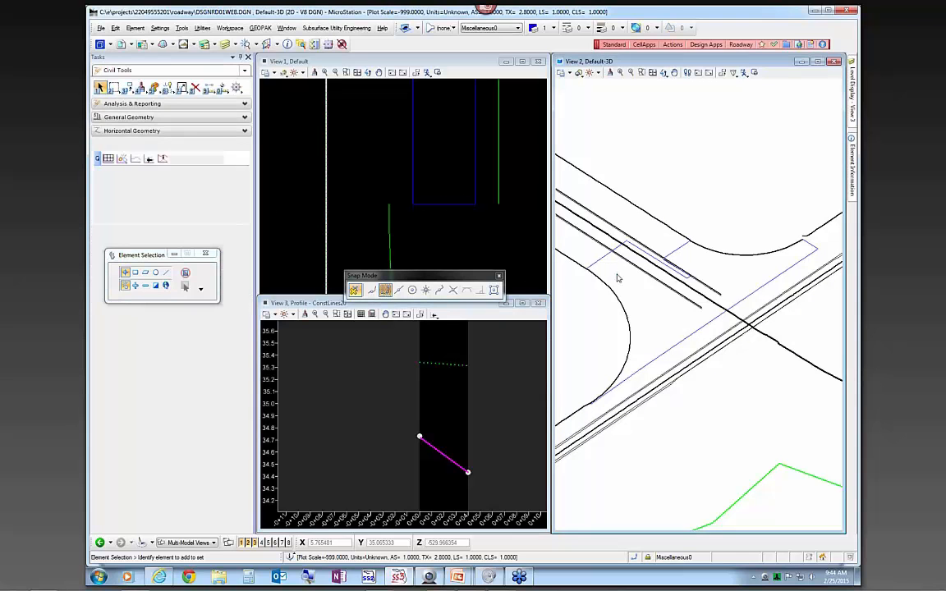
{"action": "left_click", "coordinate": [598, 264]}
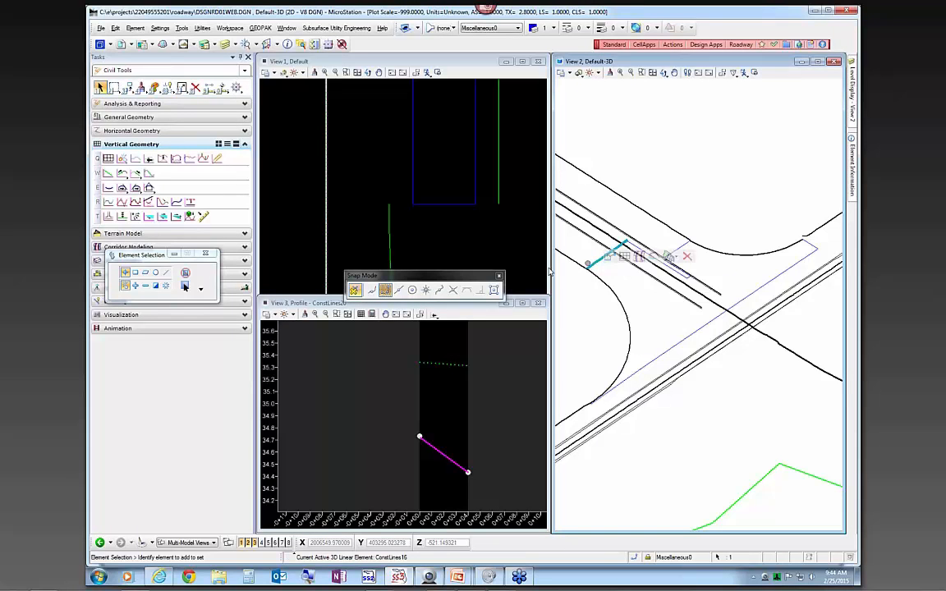
{"action": "left_click", "coordinate": [616, 298]}
{"action": "scroll", "coordinate": [587, 398], "scroll_direction": "up", "scroll_amount": 3}
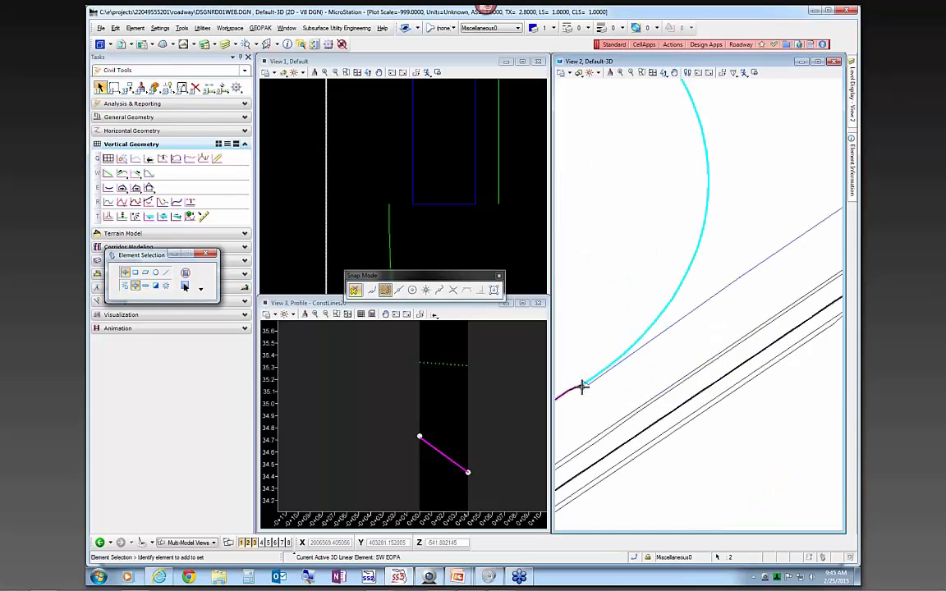
{"action": "scroll", "coordinate": [583, 386], "scroll_direction": "up", "scroll_amount": 2}
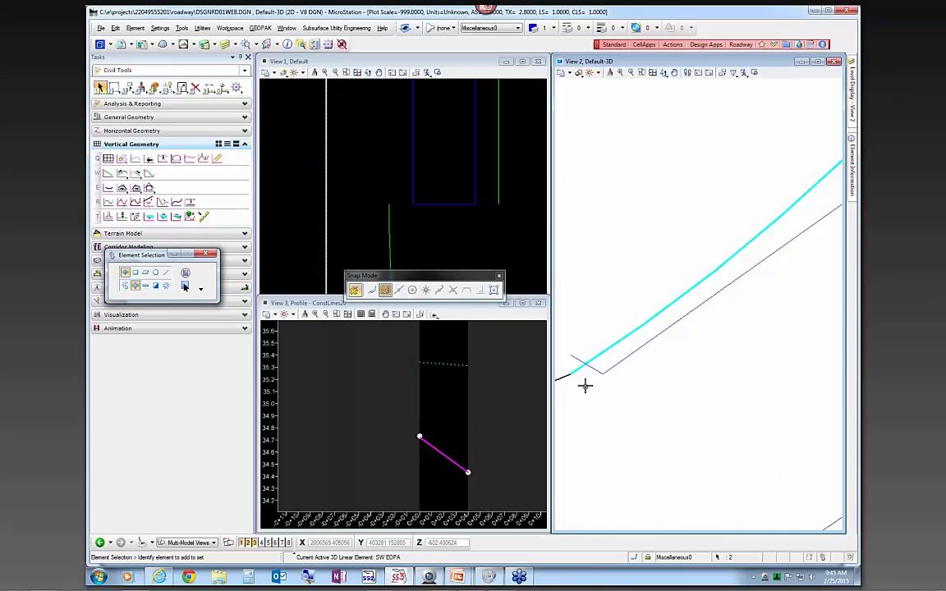
{"action": "left_click", "coordinate": [623, 363]}
{"action": "scroll", "coordinate": [616, 415], "scroll_direction": "down", "scroll_amount": 4}
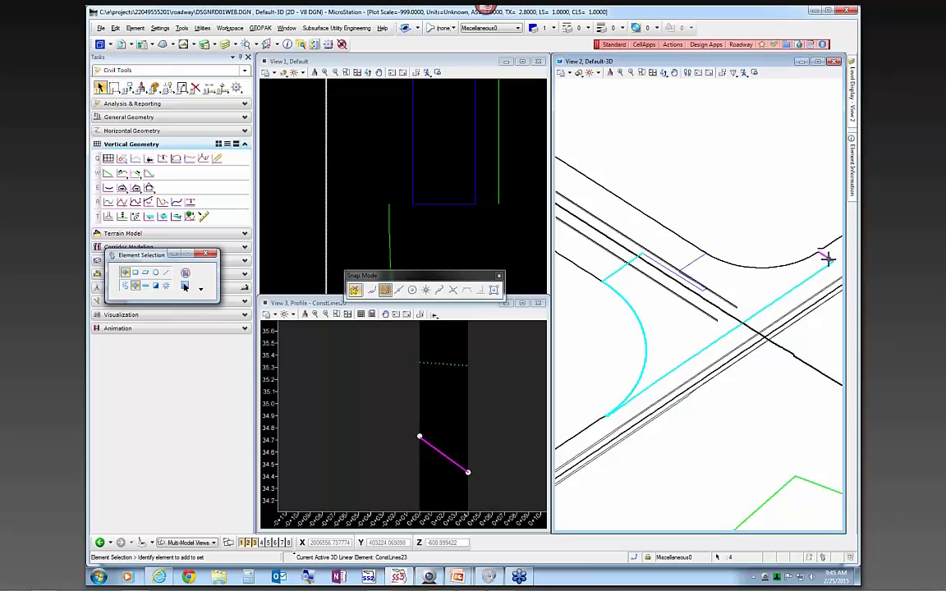
Step: Add the opposite end line, the other return curve, its side-road construction line and the three separator lines to complete the closed boundary selection
{"action": "left_click", "coordinate": [795, 260]}
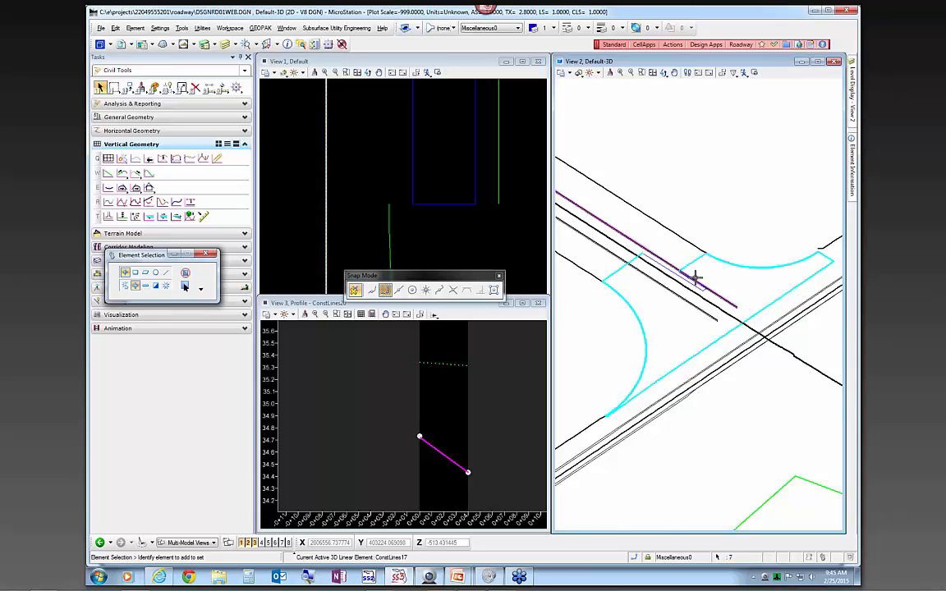
{"action": "scroll", "coordinate": [695, 277], "scroll_direction": "up", "scroll_amount": 2}
{"action": "scroll", "coordinate": [695, 281], "scroll_direction": "up", "scroll_amount": 2}
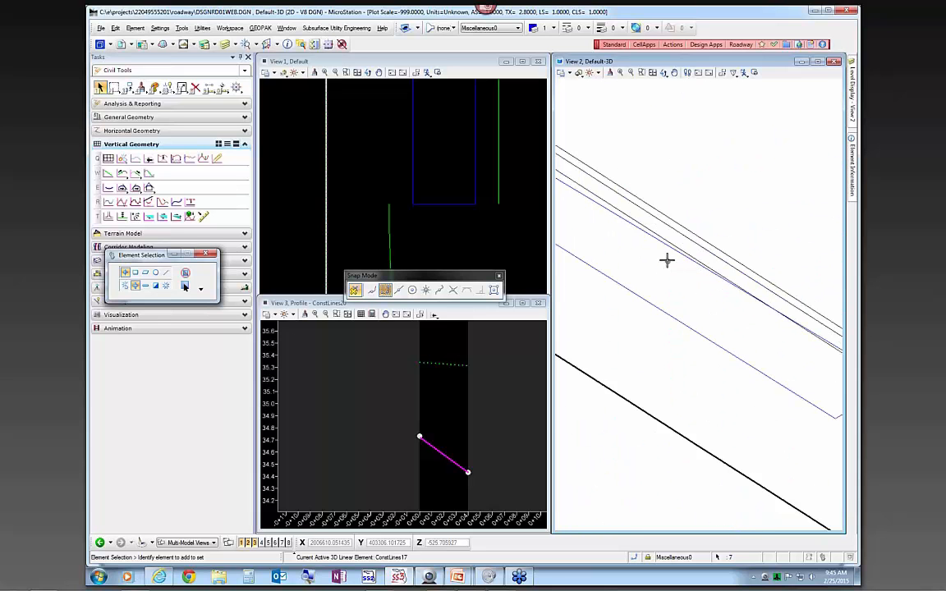
{"action": "scroll", "coordinate": [654, 243], "scroll_direction": "down", "scroll_amount": 2}
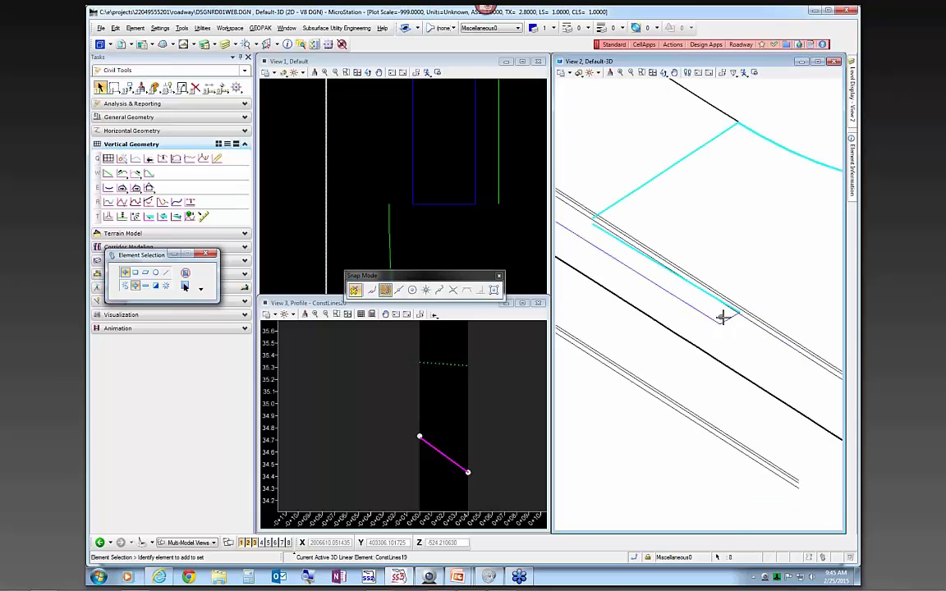
{"action": "scroll", "coordinate": [731, 322], "scroll_direction": "down", "scroll_amount": 4}
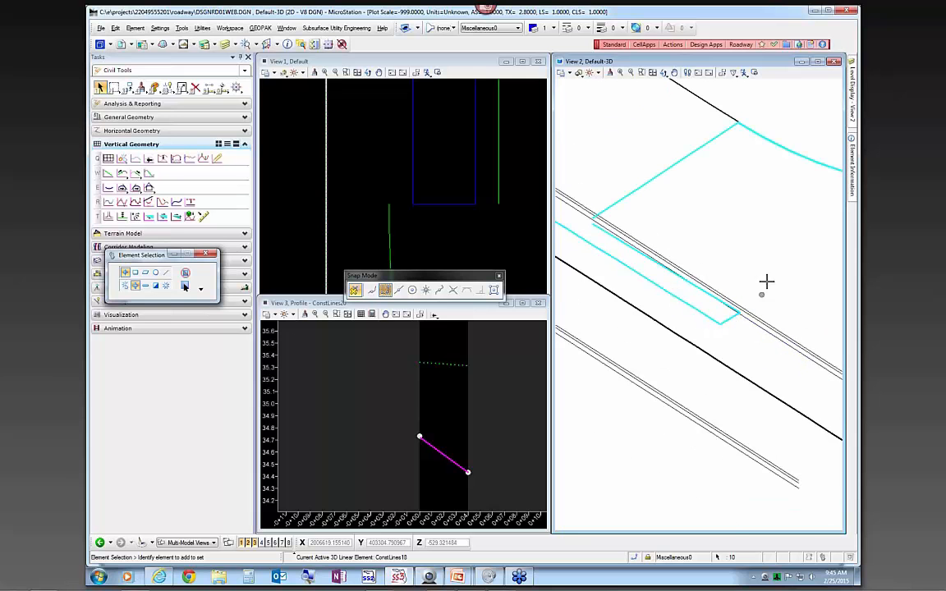
{"action": "scroll", "coordinate": [687, 331], "scroll_direction": "down", "scroll_amount": 1}
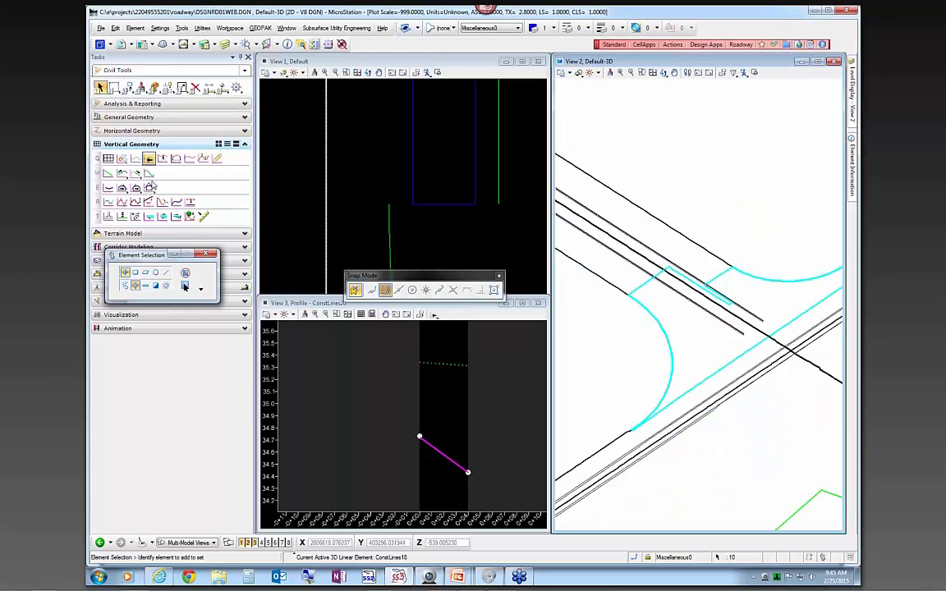
Step: Create a terrain model from the selected elements with feature type Boundary, edge method None and feature definition DtmProposed
{"action": "left_click_drag", "start_coordinate": [150, 257], "coordinate": [151, 349]}
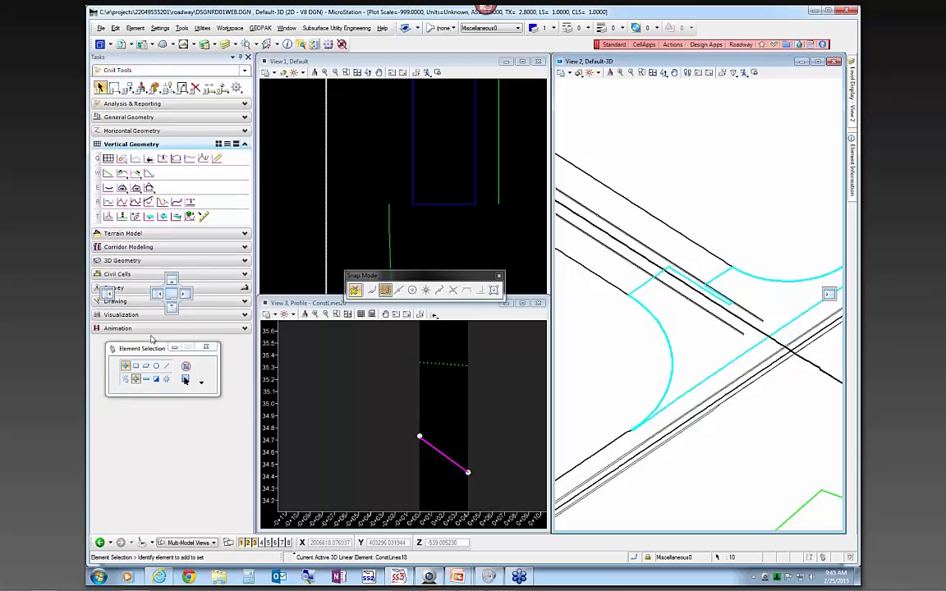
{"action": "left_click", "coordinate": [152, 233]}
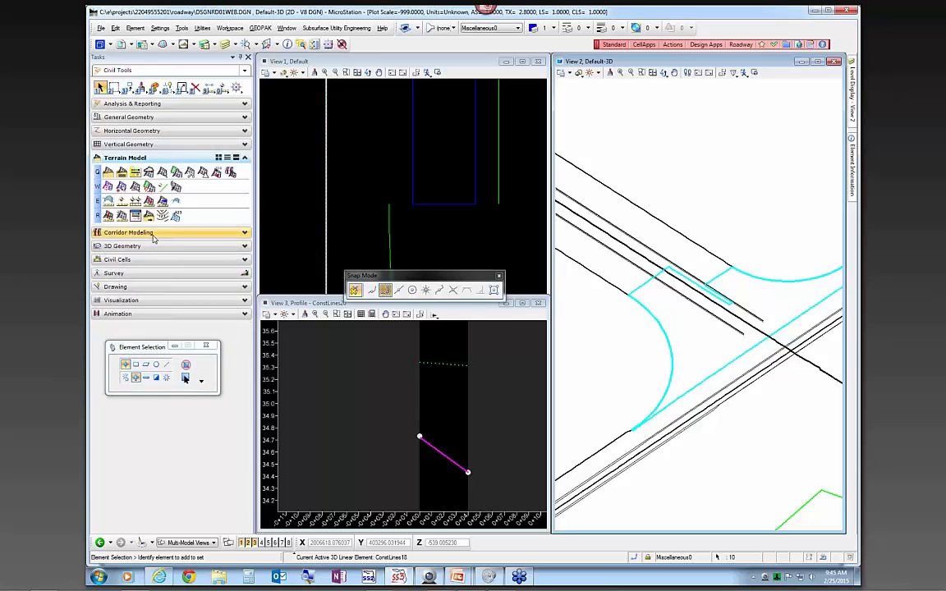
{"action": "left_click", "coordinate": [162, 173]}
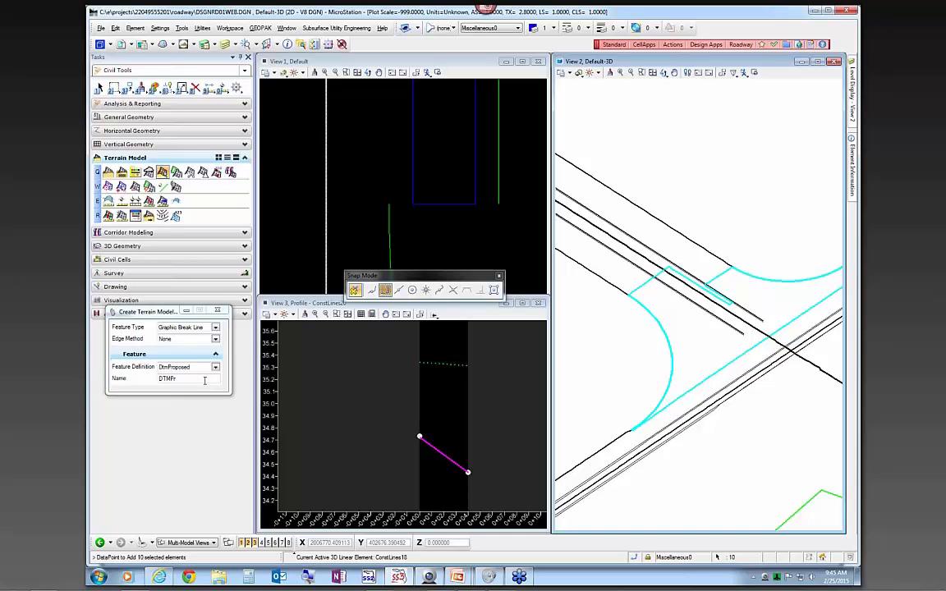
{"action": "left_click", "coordinate": [216, 328]}
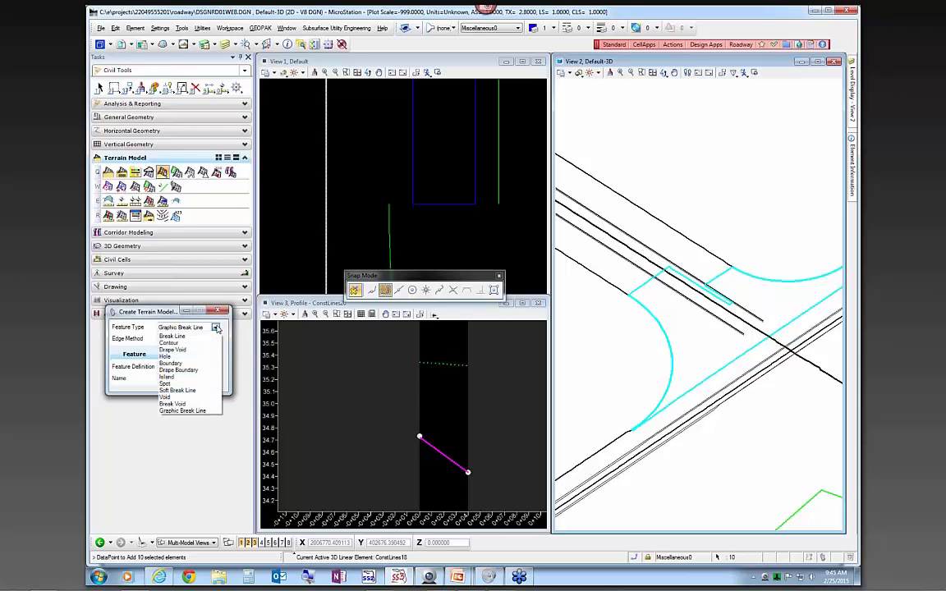
{"action": "left_click", "coordinate": [172, 362]}
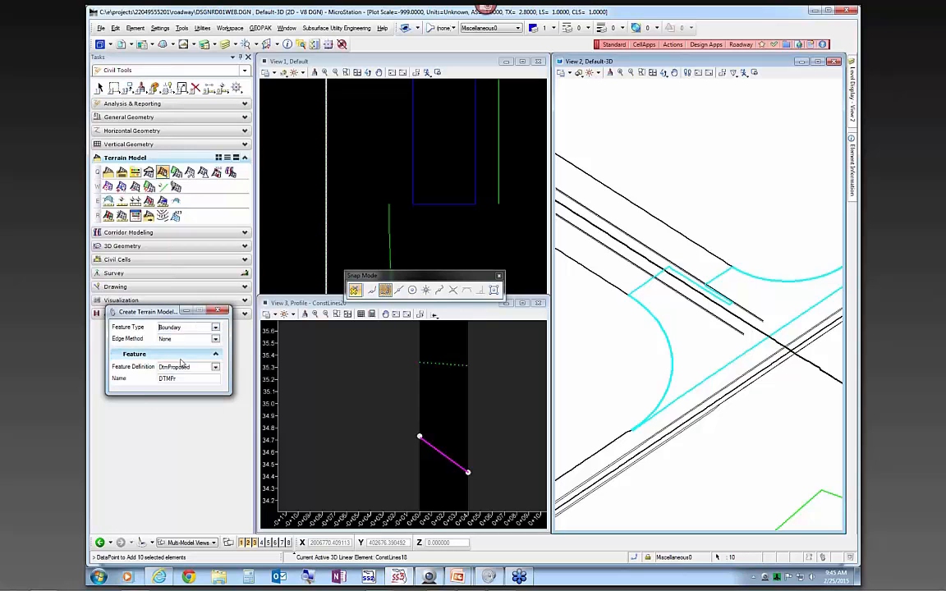
{"action": "left_click", "coordinate": [299, 218]}
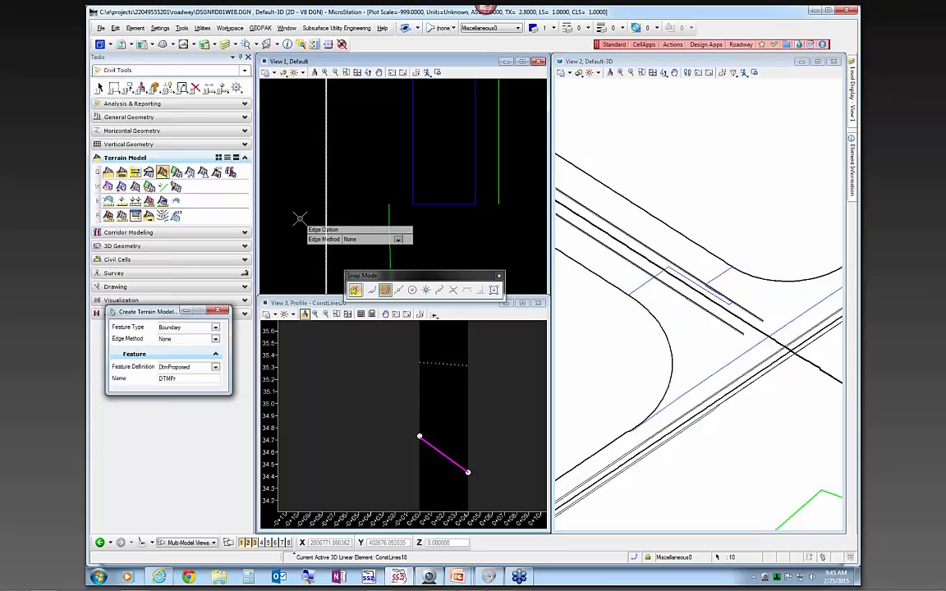
{"action": "left_click", "coordinate": [299, 218]}
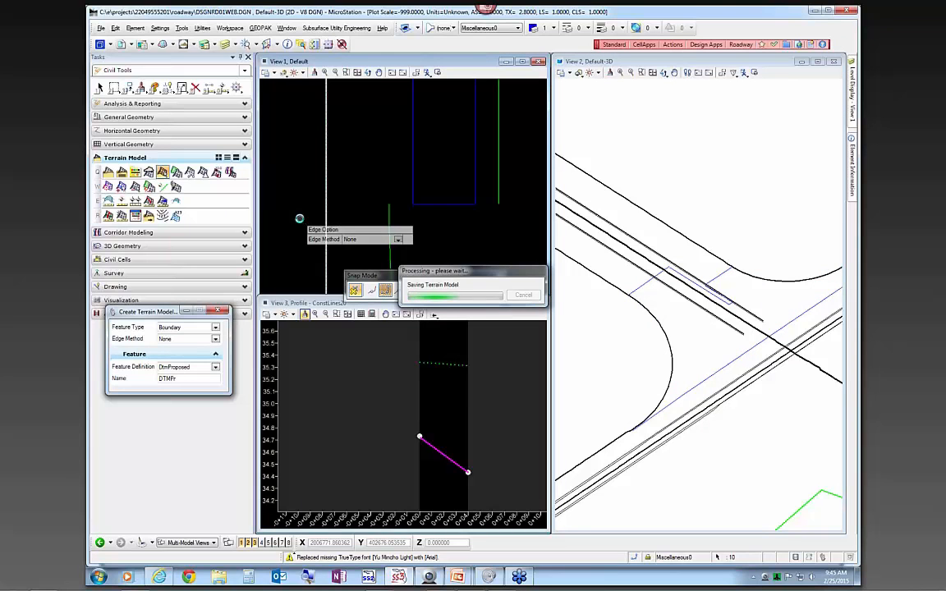
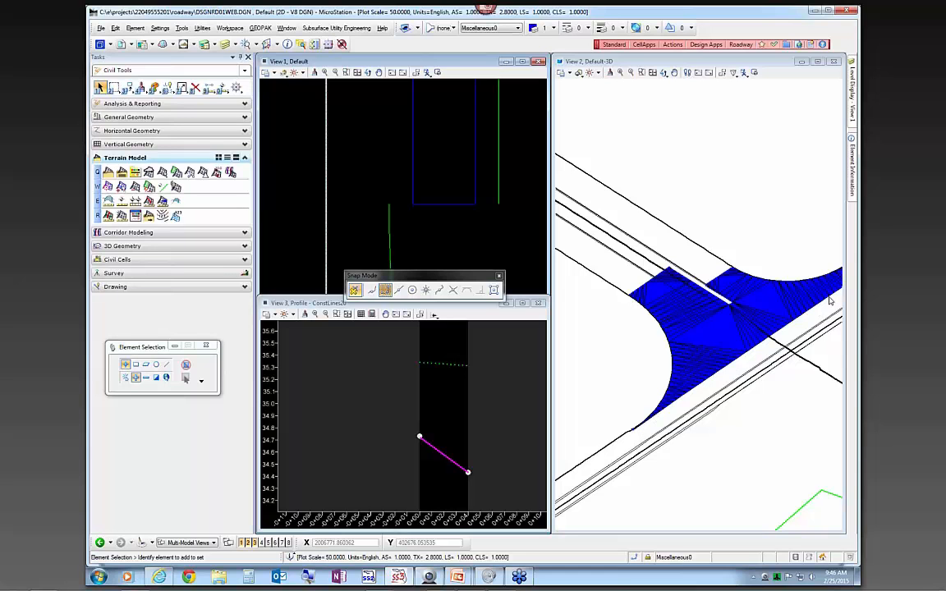
Step: Start creating surfaces by terrain model template and choose the Pavement Asphalt template from Surface Templates
{"action": "scroll", "coordinate": [715, 285], "scroll_direction": "down", "scroll_amount": 2}
{"action": "scroll", "coordinate": [782, 291], "scroll_direction": "up", "scroll_amount": 2}
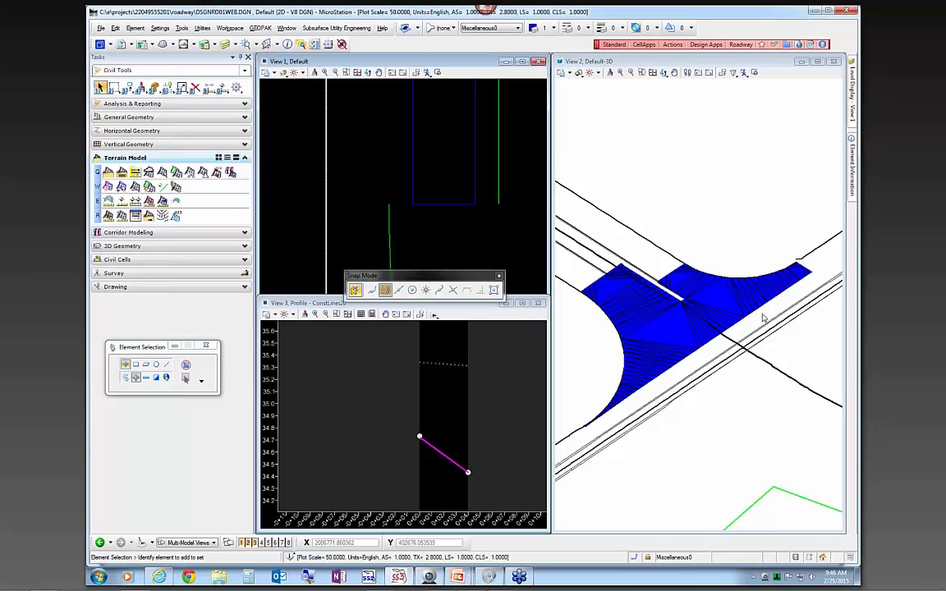
{"action": "left_click", "coordinate": [686, 287]}
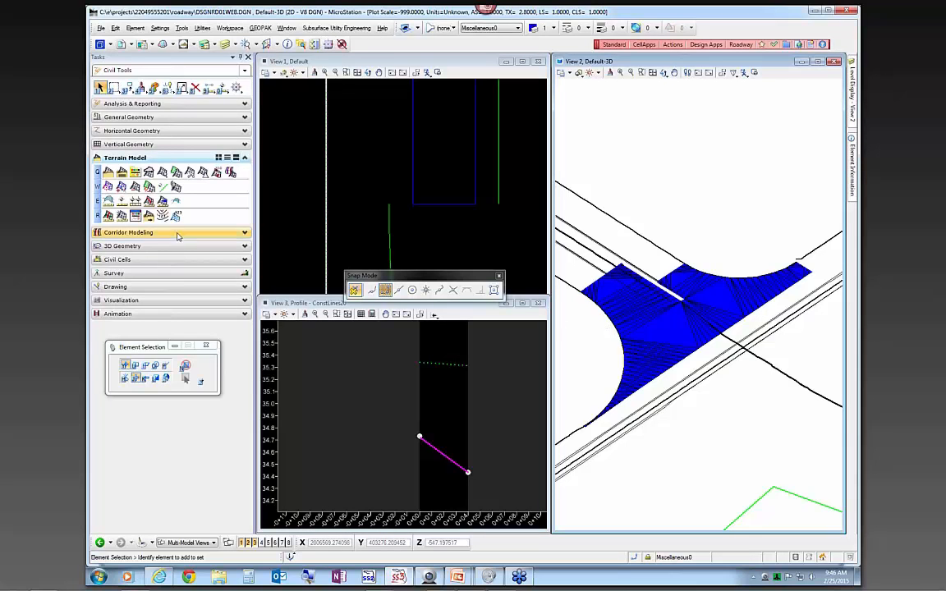
{"action": "left_click", "coordinate": [123, 245]}
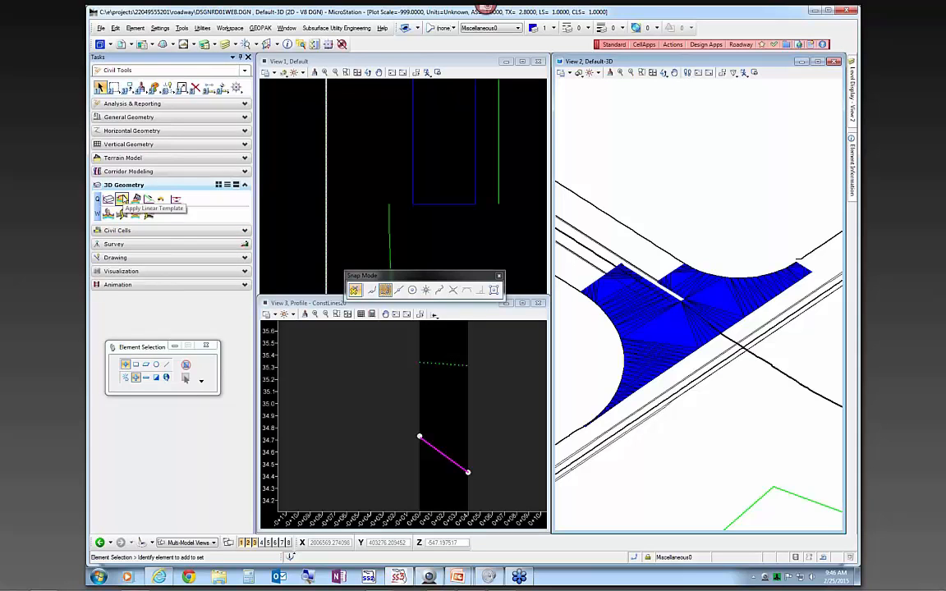
{"action": "left_click", "coordinate": [137, 201]}
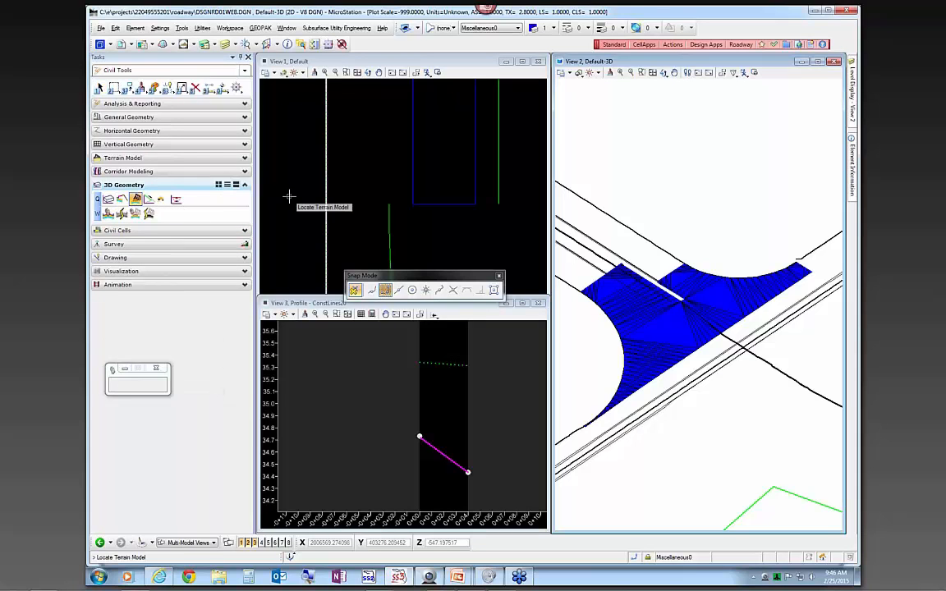
{"action": "left_click", "coordinate": [327, 369]}
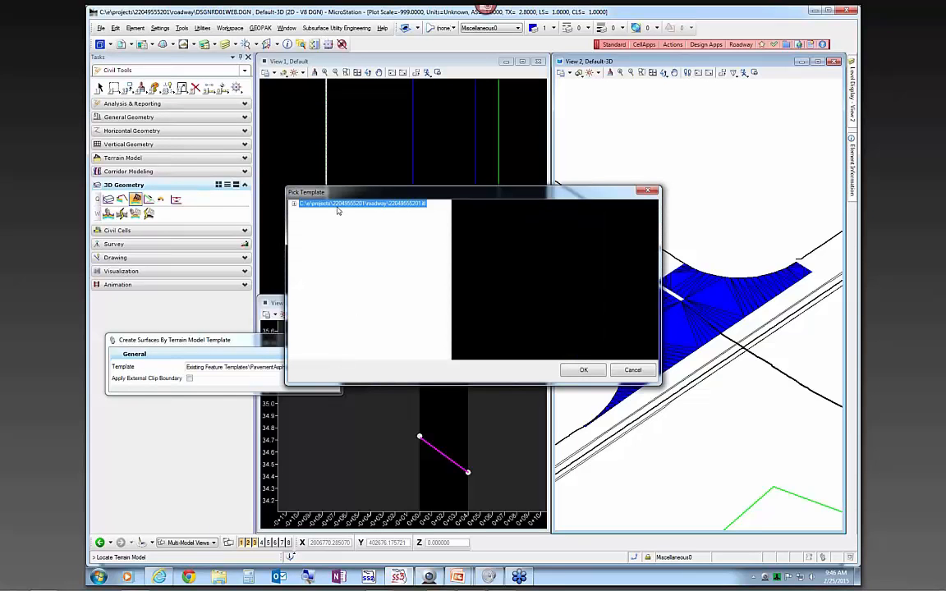
{"action": "left_click", "coordinate": [294, 203]}
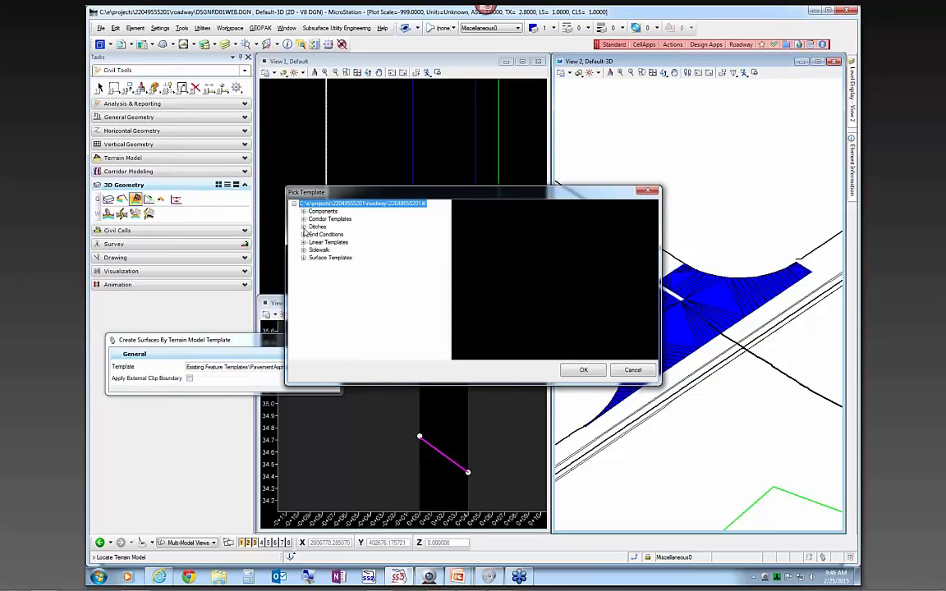
{"action": "left_click", "coordinate": [303, 258]}
{"action": "left_click", "coordinate": [339, 266]}
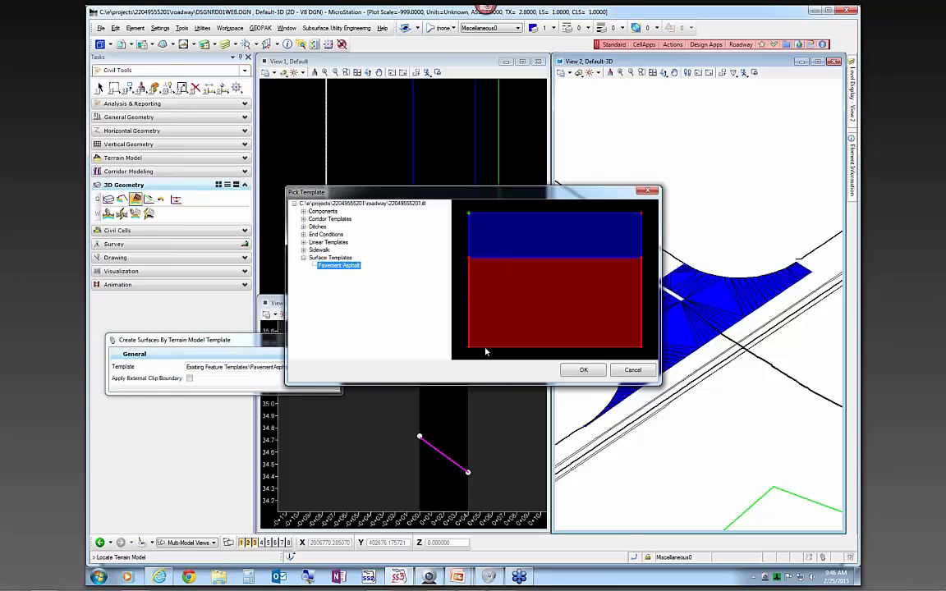
{"action": "left_click", "coordinate": [583, 370]}
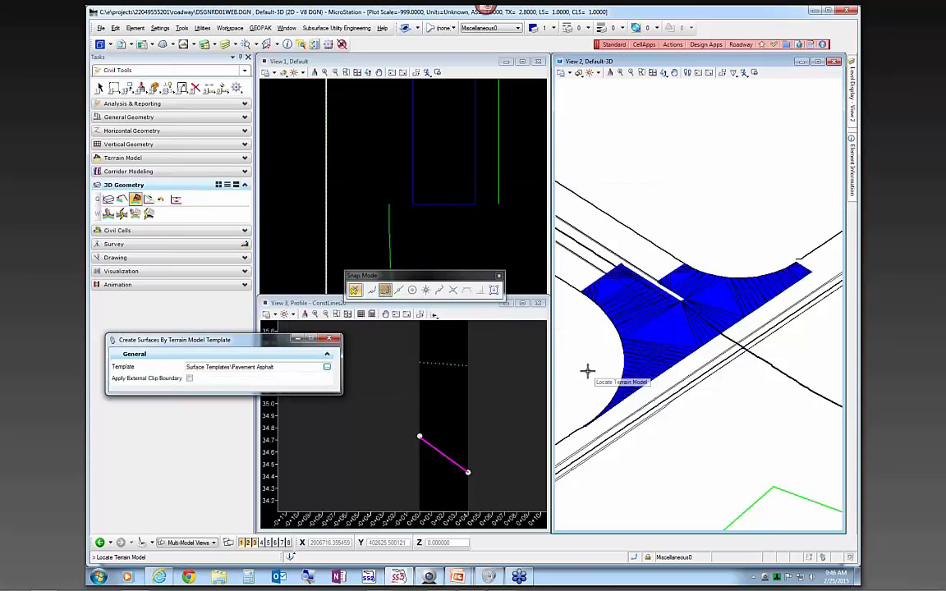
Step: Apply the Pavement Asphalt surface template to the intersection terrain model without an external clip boundary
{"action": "left_click", "coordinate": [629, 329]}
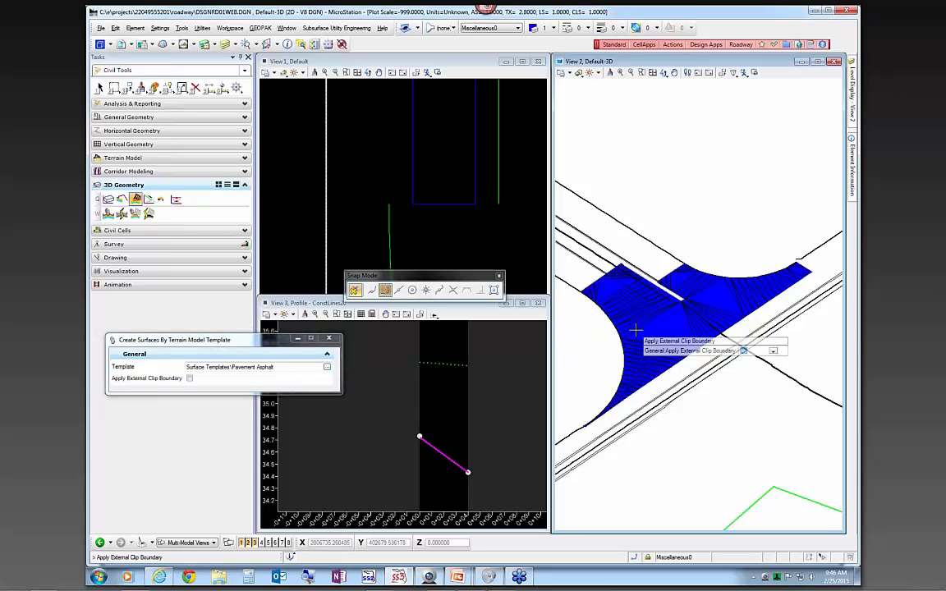
{"action": "left_click", "coordinate": [672, 177]}
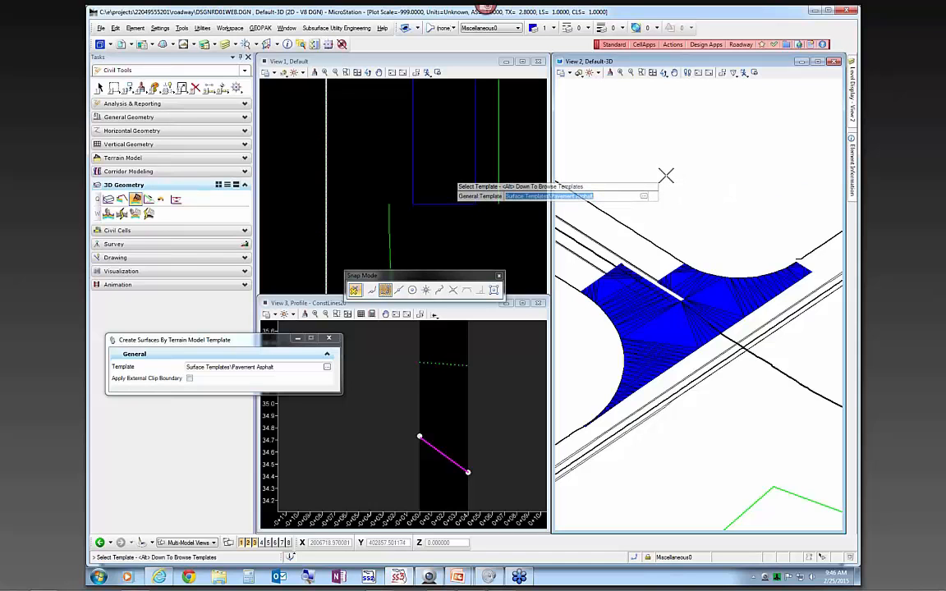
{"action": "left_click", "coordinate": [720, 172]}
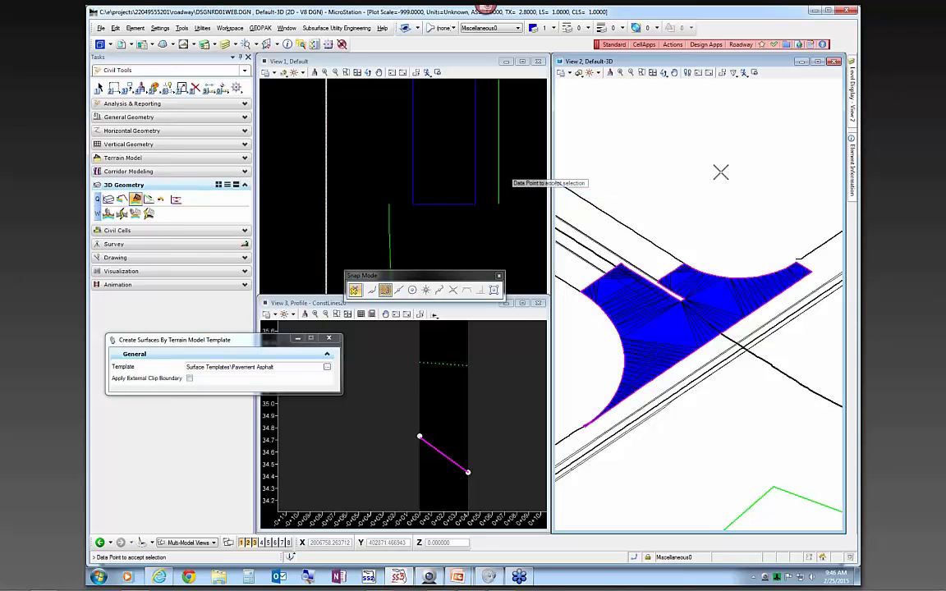
{"action": "left_click", "coordinate": [720, 172]}
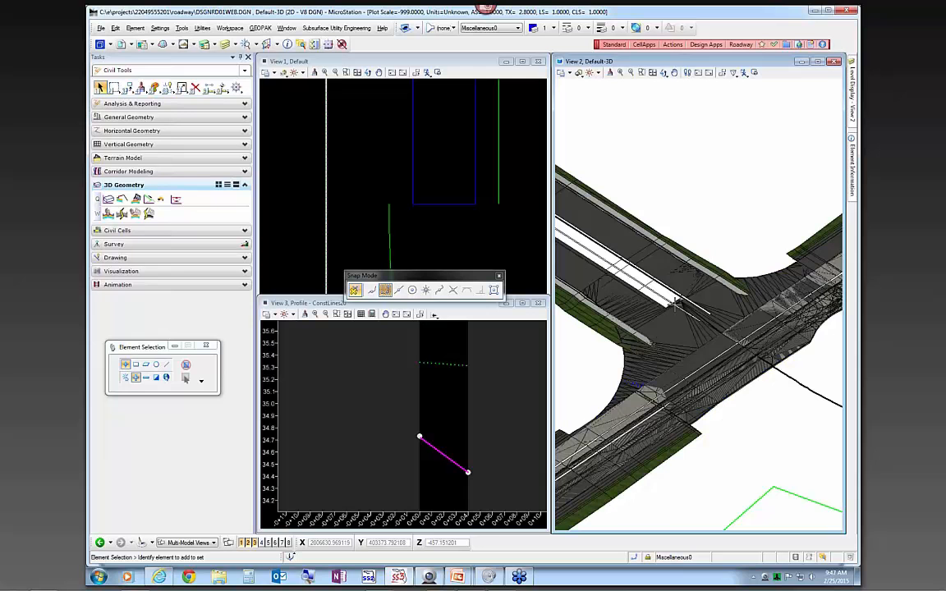
Step: Examine the intersection pavement surface in 3D along both return edges and where it meets the main-road pavement
{"action": "middle_click_drag", "start_coordinate": [622, 375], "coordinate": [728, 319], "text": "shift"}
{"action": "scroll", "coordinate": [728, 319], "scroll_direction": "up", "scroll_amount": 6}
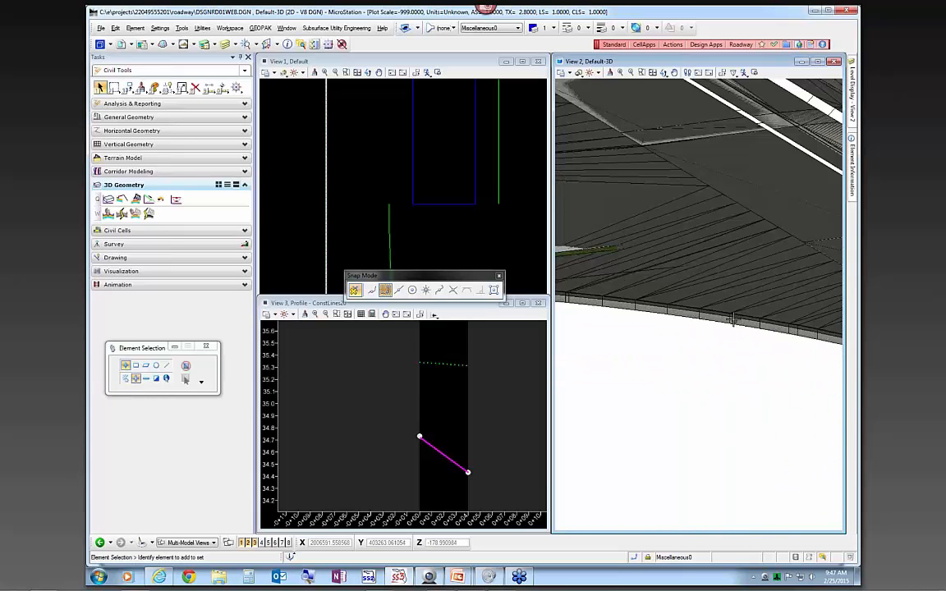
{"action": "scroll", "coordinate": [732, 299], "scroll_direction": "down", "scroll_amount": 7}
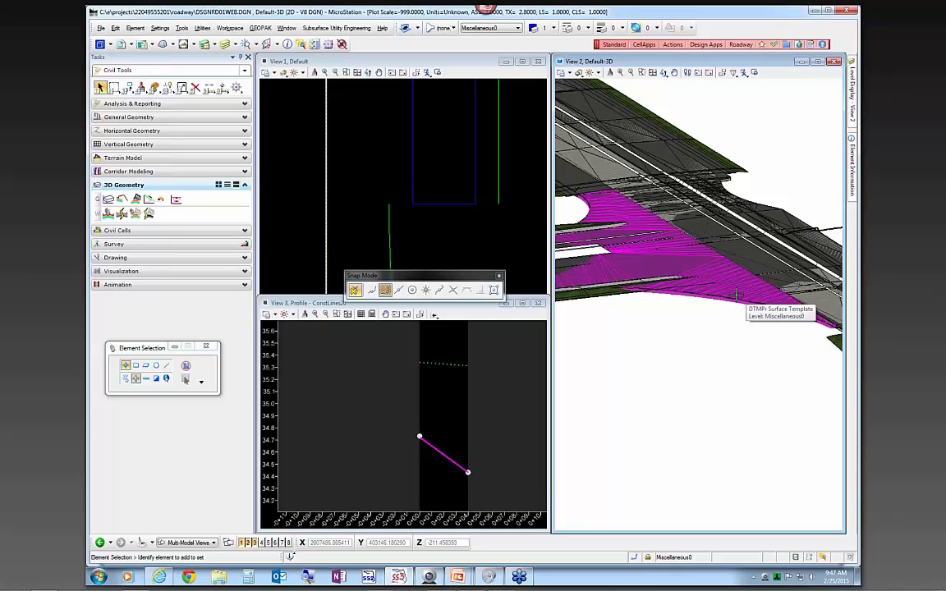
{"action": "scroll", "coordinate": [745, 306], "scroll_direction": "up", "scroll_amount": 5}
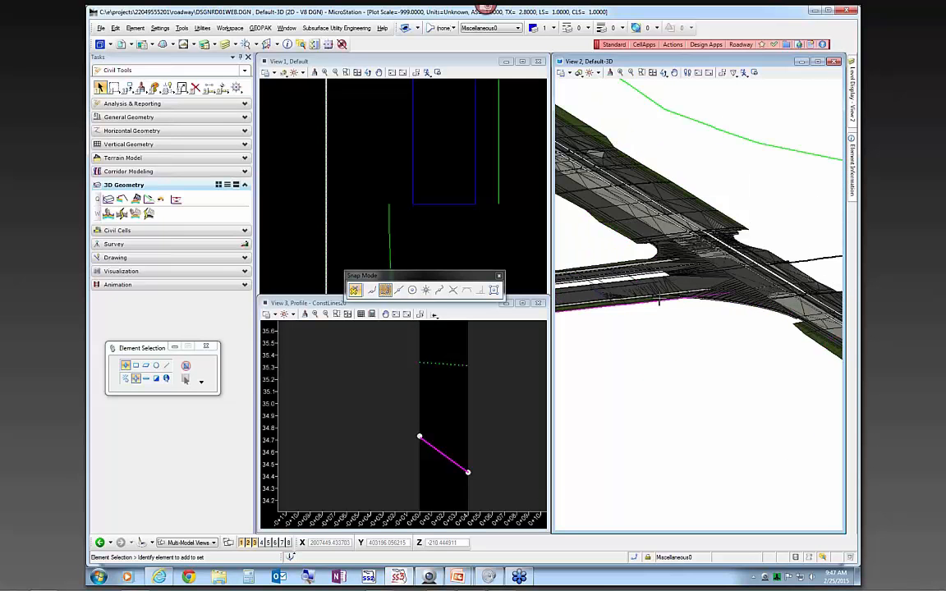
{"action": "scroll", "coordinate": [739, 283], "scroll_direction": "down", "scroll_amount": 5}
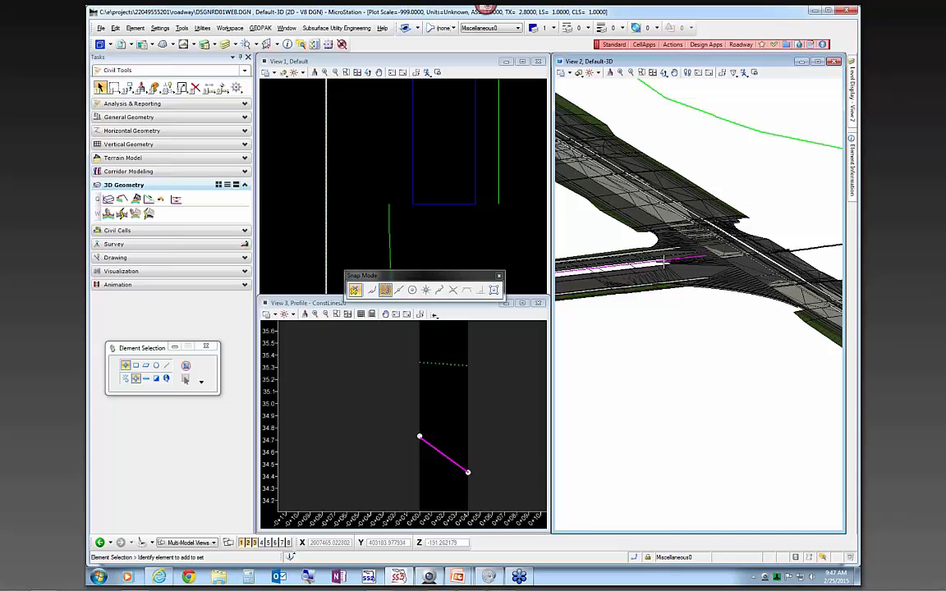
{"action": "scroll", "coordinate": [669, 256], "scroll_direction": "up", "scroll_amount": 4}
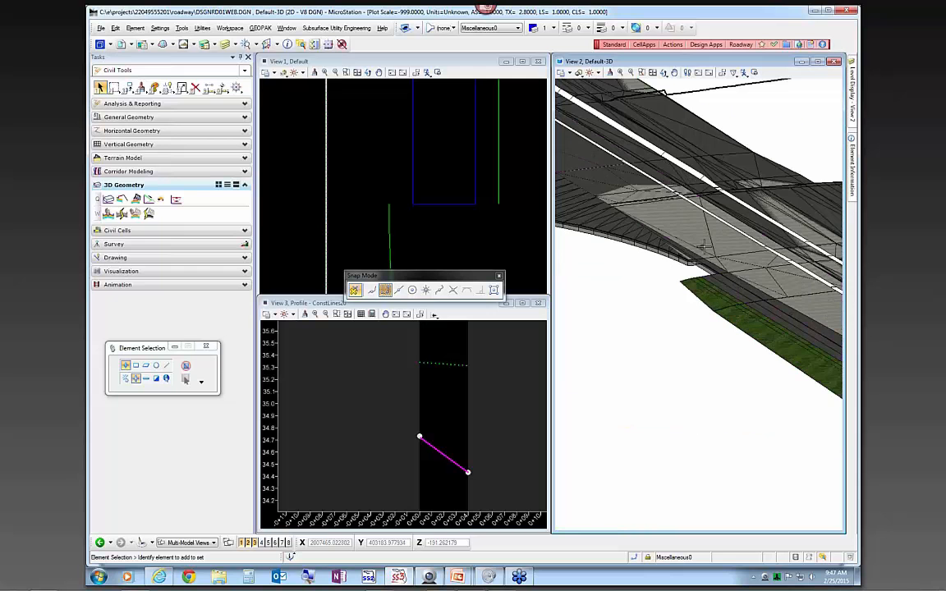
{"action": "scroll", "coordinate": [671, 251], "scroll_direction": "up", "scroll_amount": 3}
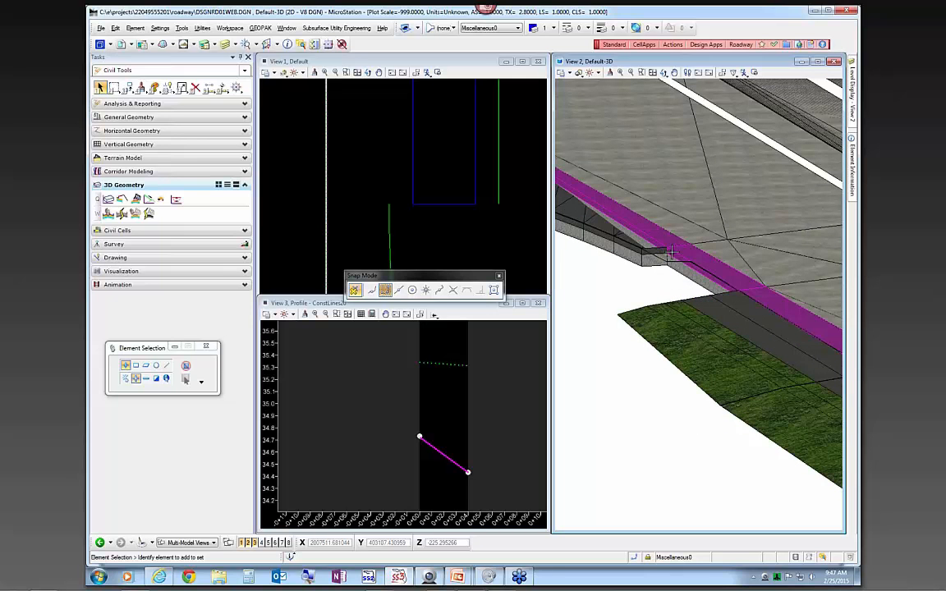
{"action": "scroll", "coordinate": [670, 252], "scroll_direction": "down", "scroll_amount": 1}
{"action": "scroll", "coordinate": [733, 279], "scroll_direction": "down", "scroll_amount": 1}
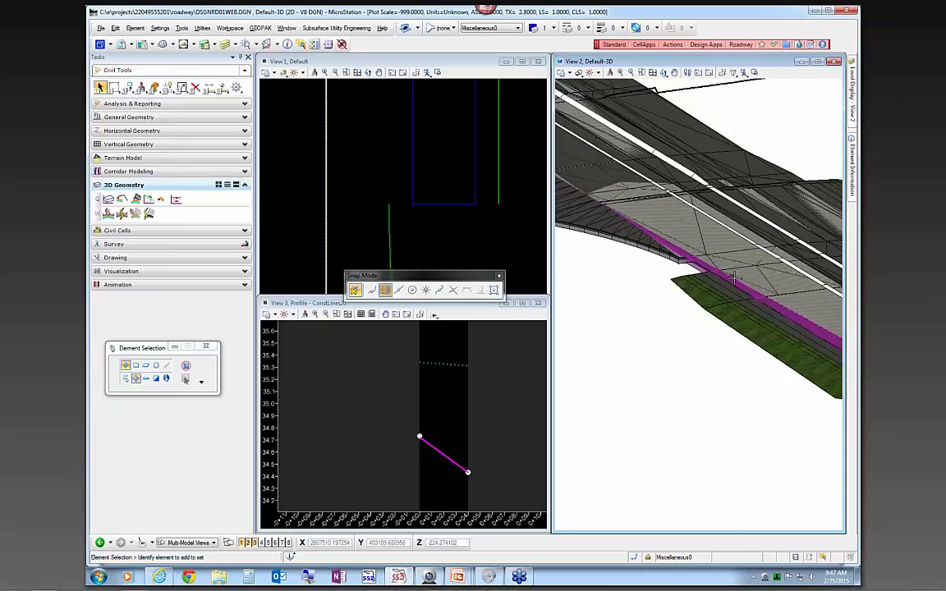
{"action": "scroll", "coordinate": [734, 279], "scroll_direction": "down", "scroll_amount": 2}
{"action": "scroll", "coordinate": [638, 234], "scroll_direction": "up", "scroll_amount": 3}
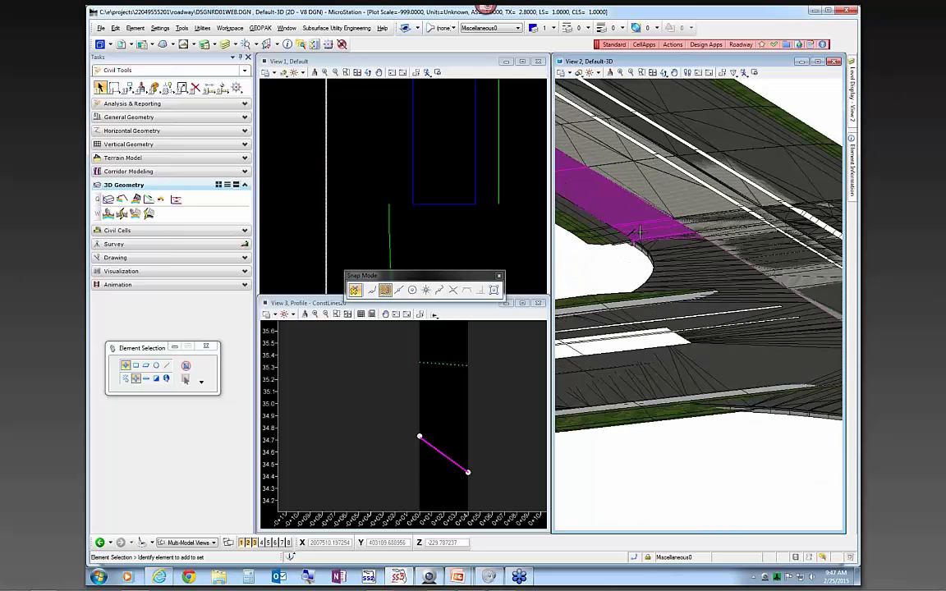
{"action": "scroll", "coordinate": [640, 234], "scroll_direction": "up", "scroll_amount": 3}
{"action": "scroll", "coordinate": [657, 247], "scroll_direction": "up", "scroll_amount": 4}
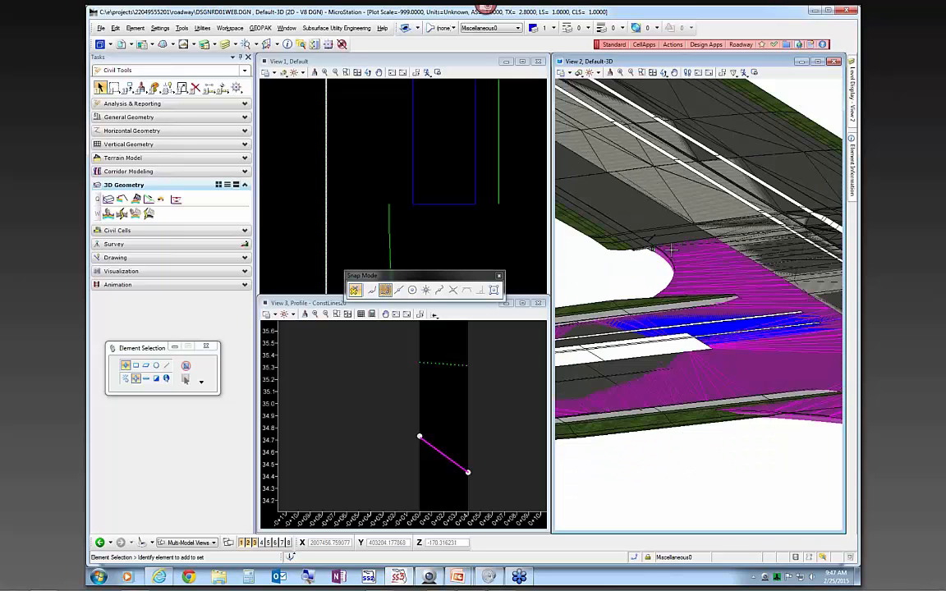
{"action": "scroll", "coordinate": [670, 250], "scroll_direction": "down", "scroll_amount": 3}
{"action": "scroll", "coordinate": [451, 219], "scroll_direction": "down", "scroll_amount": 2}
Step: In the plan view, inspect the SW pavement return curve and its feature properties
{"action": "left_click", "coordinate": [473, 228]}
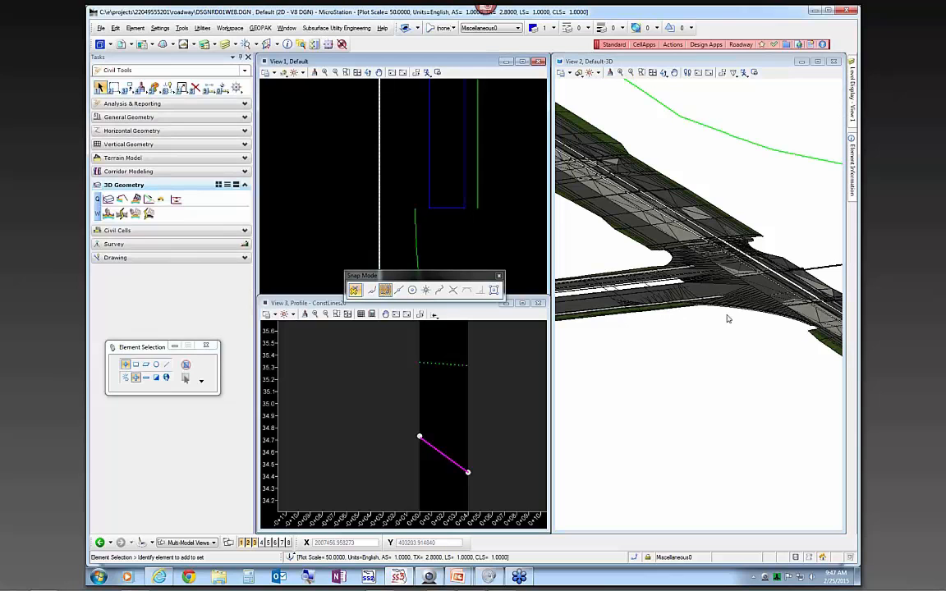
{"action": "scroll", "coordinate": [503, 200], "scroll_direction": "down", "scroll_amount": 1}
{"action": "scroll", "coordinate": [503, 200], "scroll_direction": "down", "scroll_amount": 1}
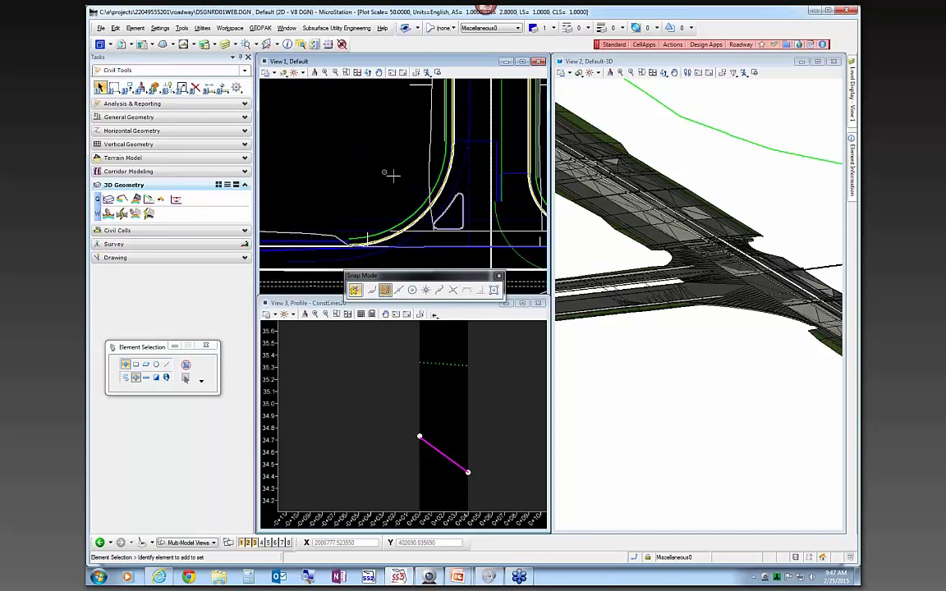
{"action": "scroll", "coordinate": [404, 182], "scroll_direction": "up", "scroll_amount": 2}
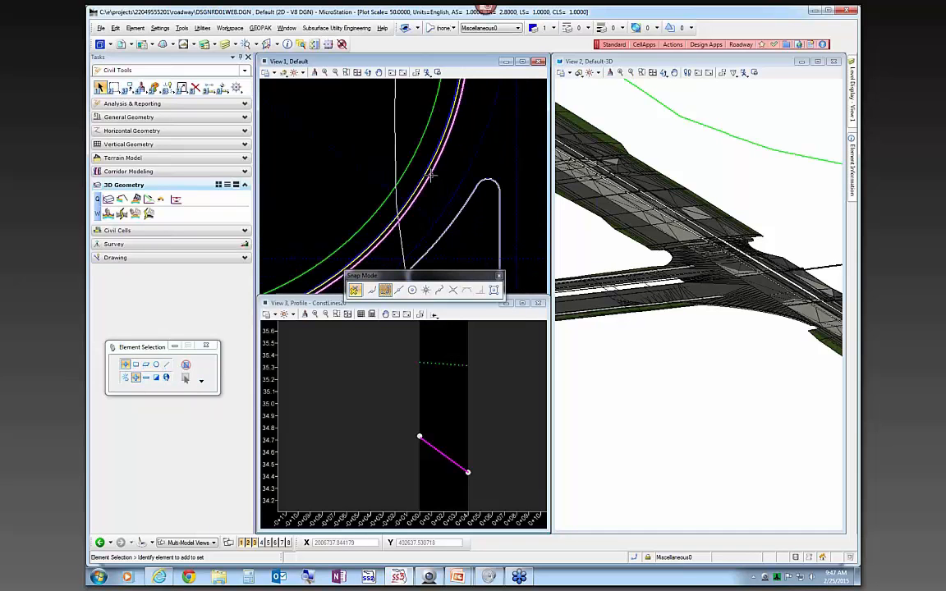
{"action": "mouse_move", "coordinate": [430, 173]}
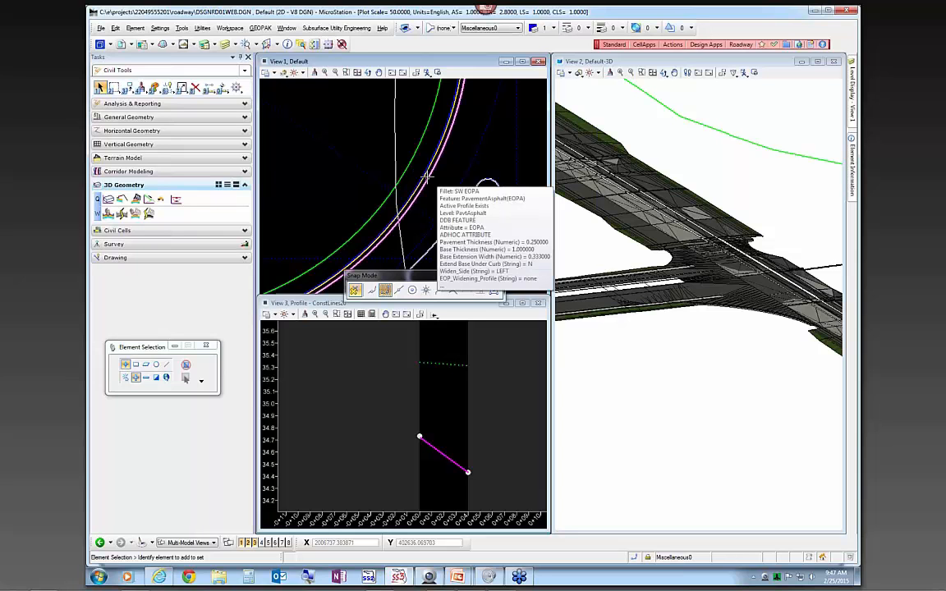
{"action": "scroll", "coordinate": [425, 176], "scroll_direction": "up", "scroll_amount": 3}
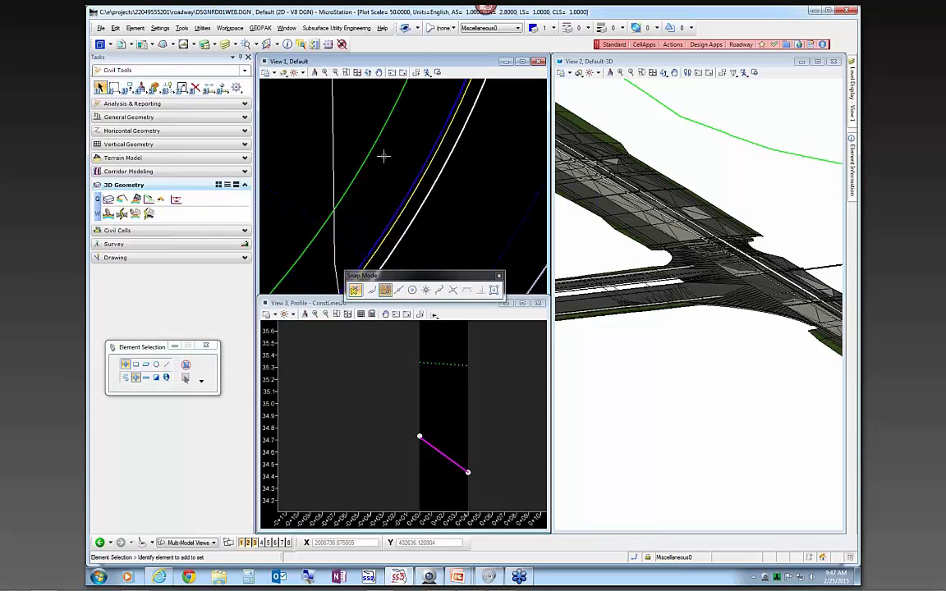
{"action": "scroll", "coordinate": [372, 150], "scroll_direction": "down", "scroll_amount": 2}
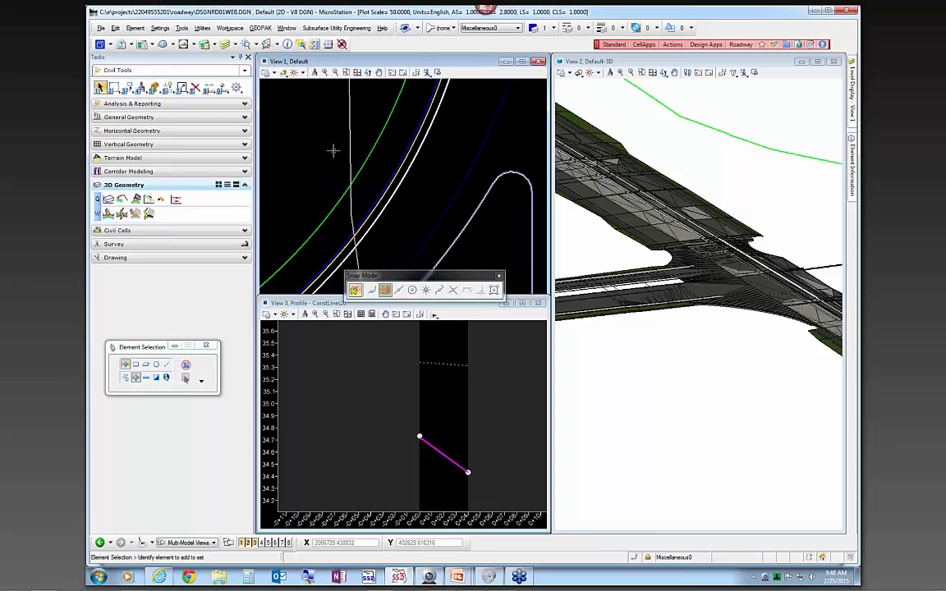
Step: Start Apply Linear Template on the SW return curve, preview the Outside Lane and Sidewalk templates, and cancel the template choice
{"action": "left_click", "coordinate": [121, 199]}
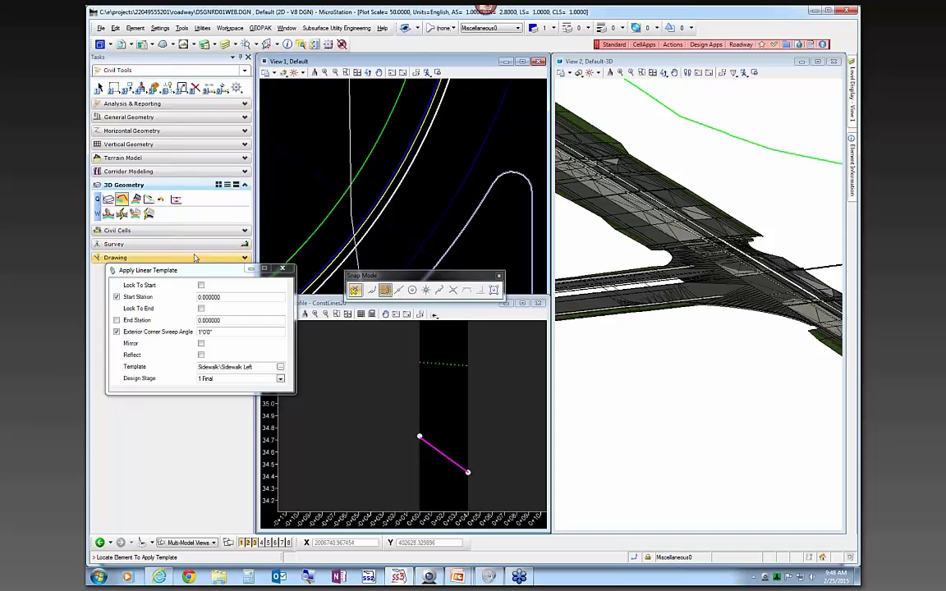
{"action": "left_click", "coordinate": [390, 199]}
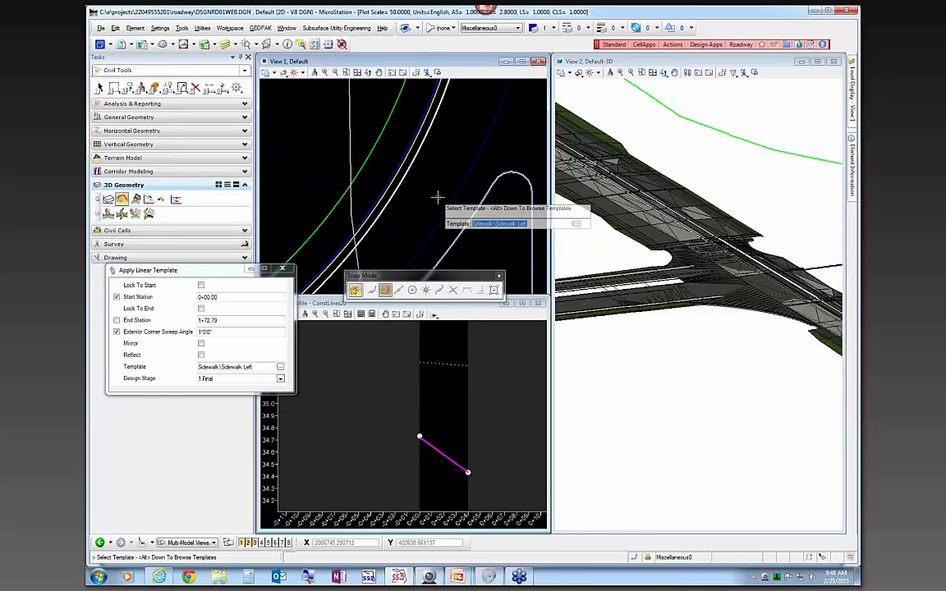
{"action": "key", "text": "alt+Down"}
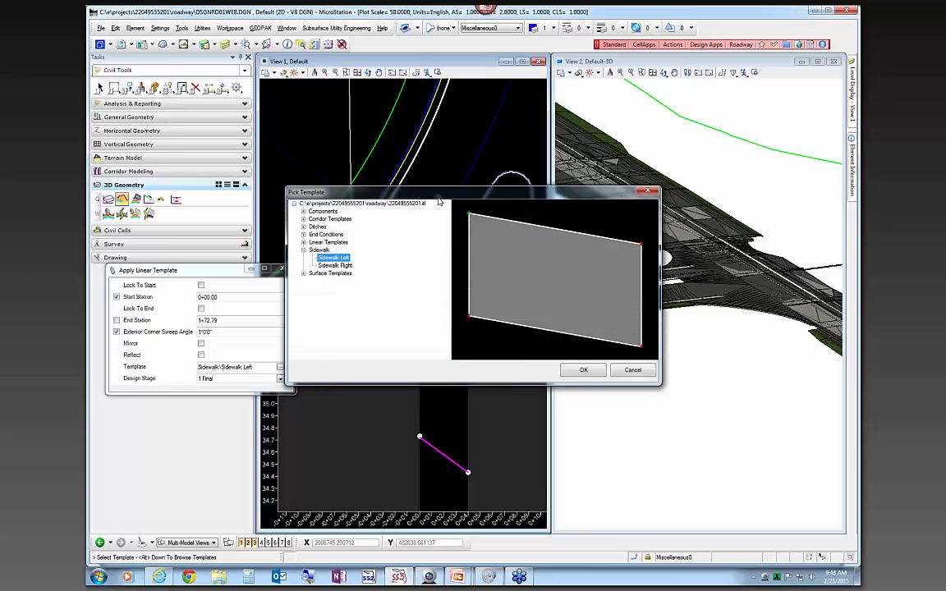
{"action": "left_click", "coordinate": [303, 242]}
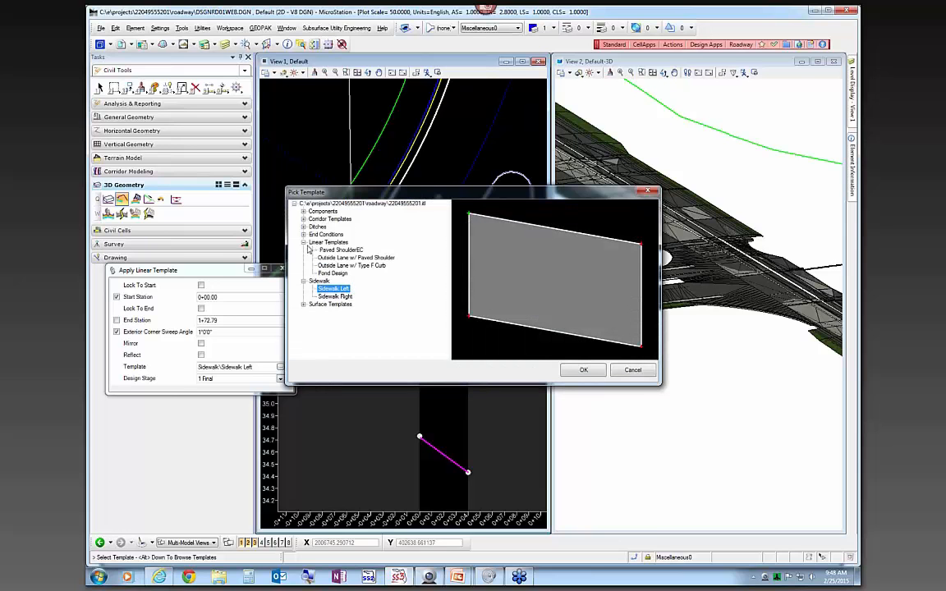
{"action": "left_click", "coordinate": [343, 258]}
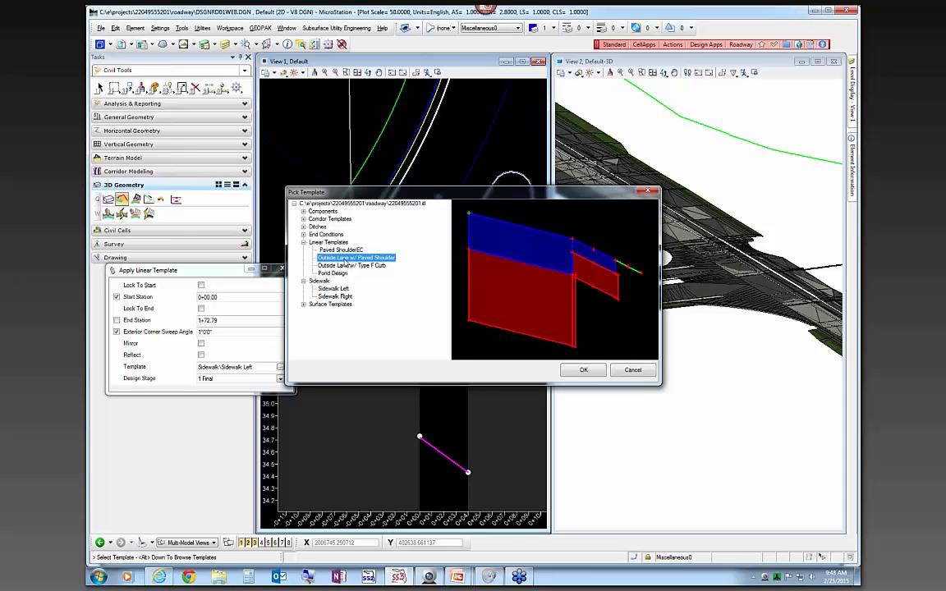
{"action": "left_click", "coordinate": [349, 266]}
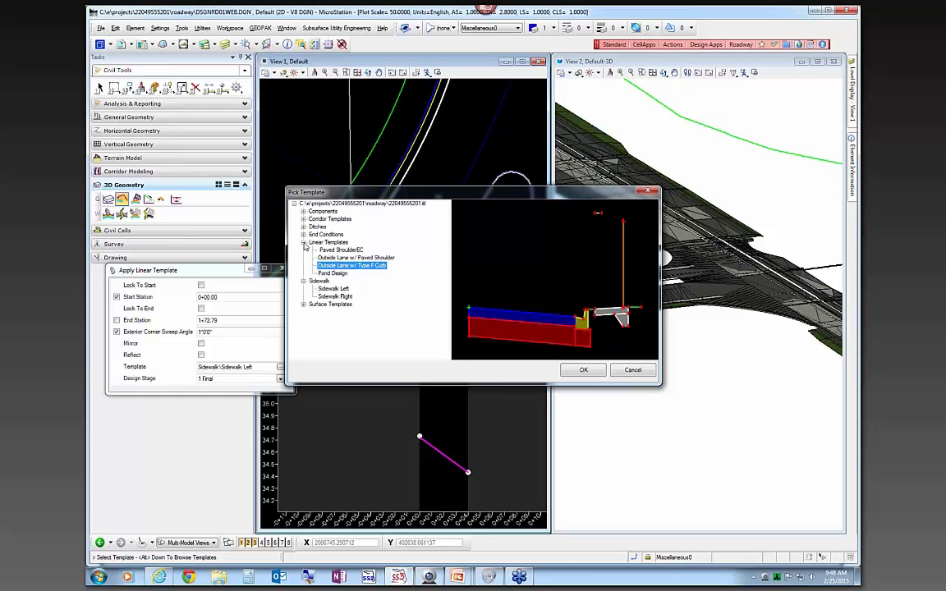
{"action": "left_click", "coordinate": [334, 289]}
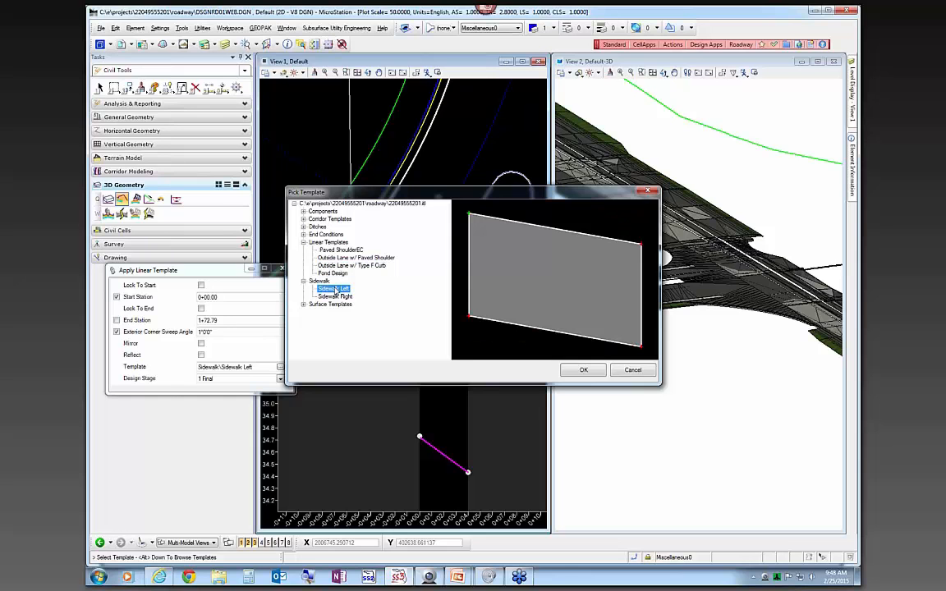
{"action": "left_click", "coordinate": [342, 297]}
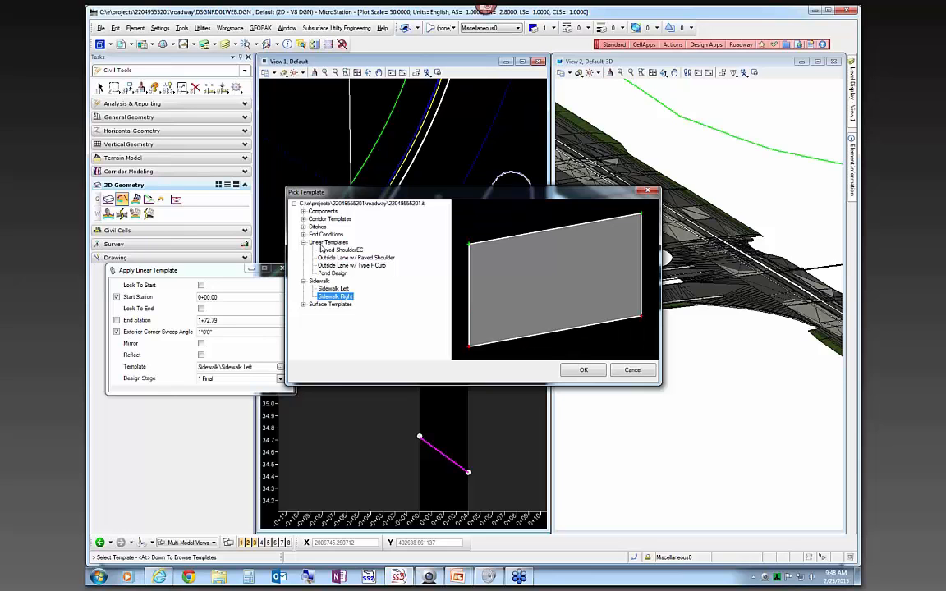
{"action": "left_click", "coordinate": [303, 220]}
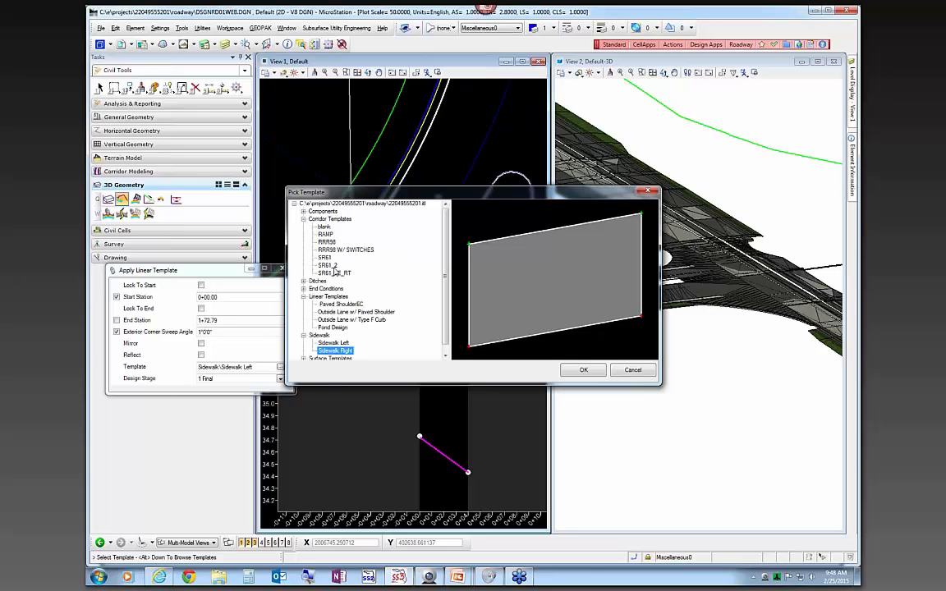
{"action": "left_click", "coordinate": [345, 320]}
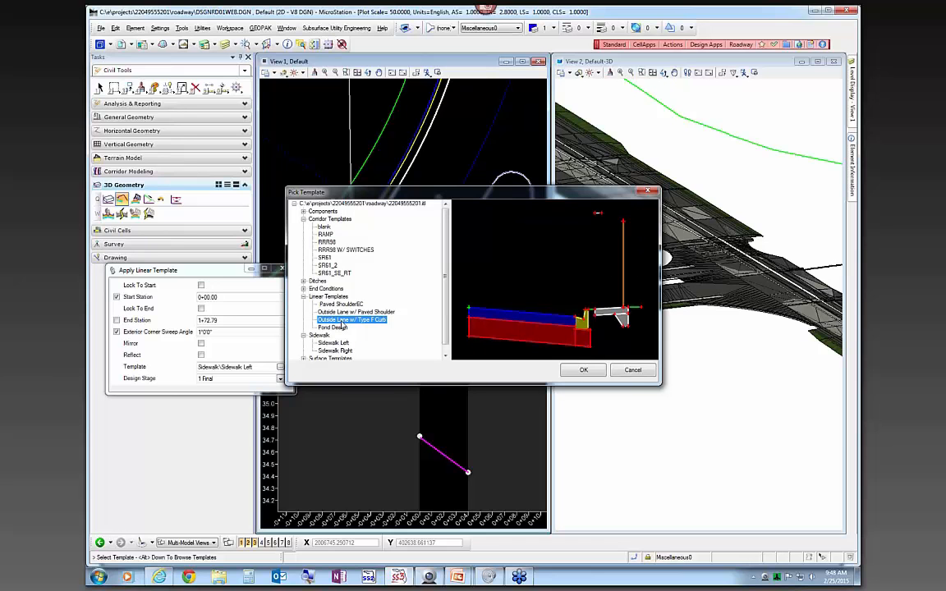
{"action": "left_click", "coordinate": [634, 372]}
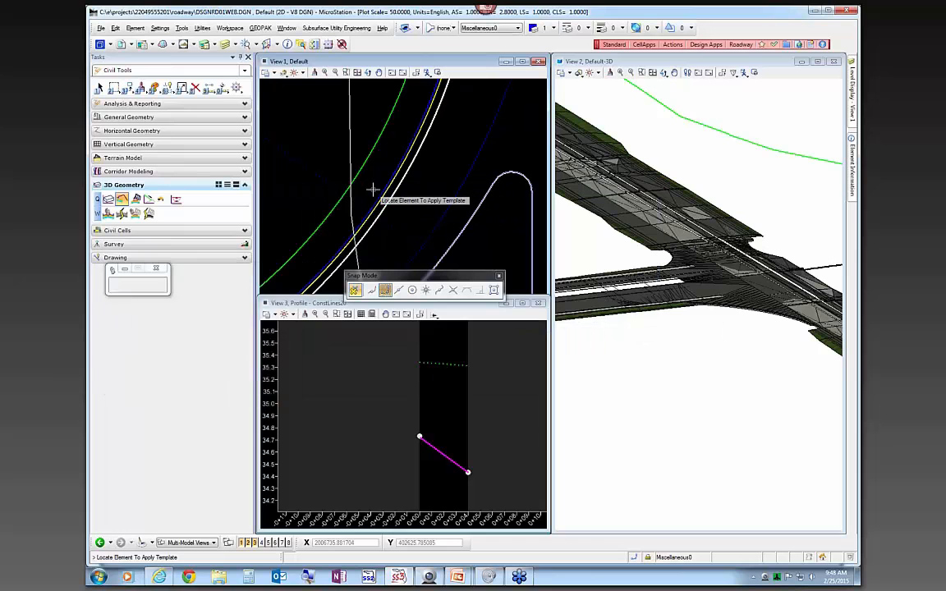
Step: Open the template editor and make Outside Lane w/ Type F Curb from Linear Templates the active template
{"action": "left_click", "coordinate": [153, 172]}
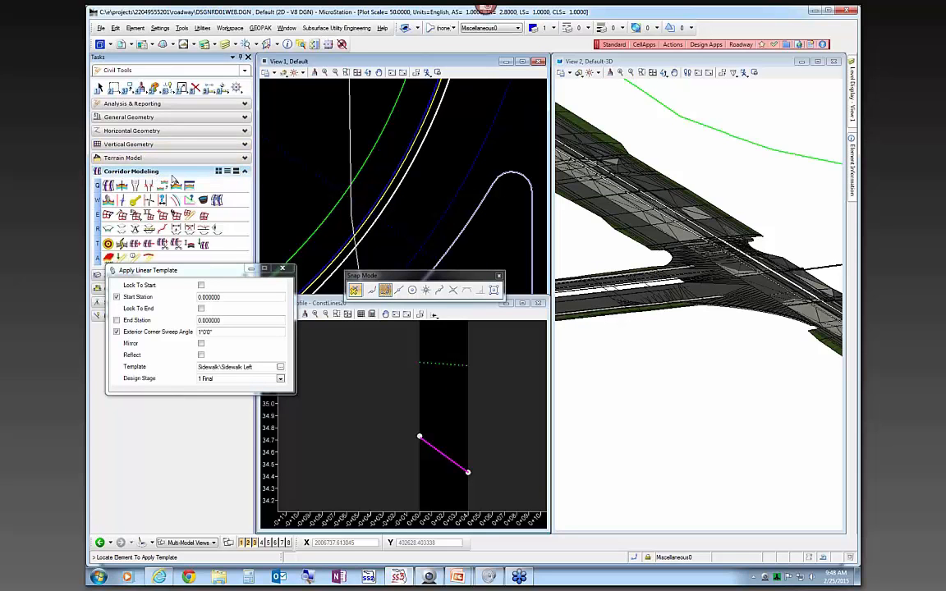
{"action": "left_click", "coordinate": [174, 182]}
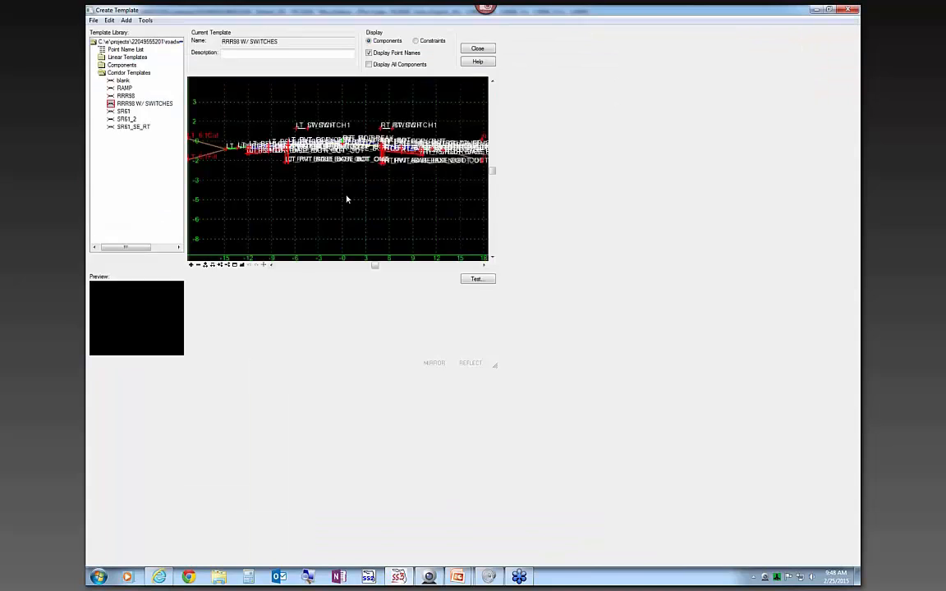
{"action": "double_click", "coordinate": [100, 143]}
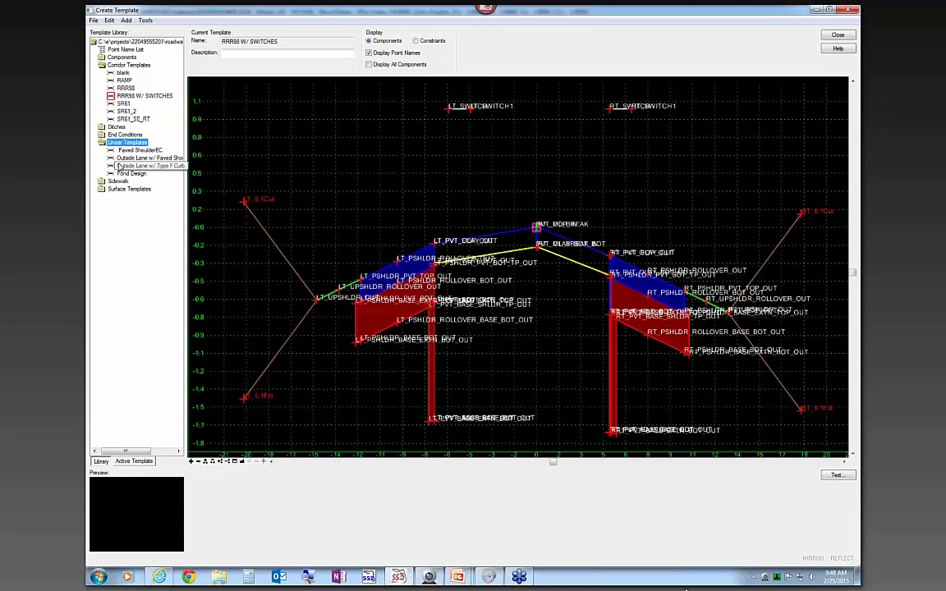
{"action": "double_click", "coordinate": [131, 166]}
Step: Duplicate the Outside Lane w/ Type F Curb template within the Linear Templates folder
{"action": "right_click", "coordinate": [152, 166]}
{"action": "left_click", "coordinate": [174, 197]}
{"action": "right_click", "coordinate": [136, 165]}
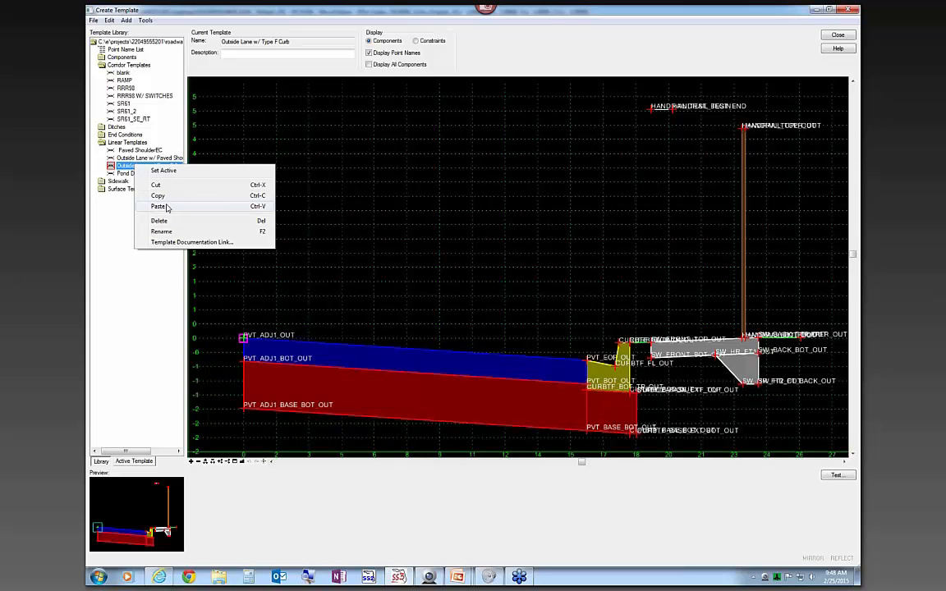
{"action": "left_click", "coordinate": [167, 207]}
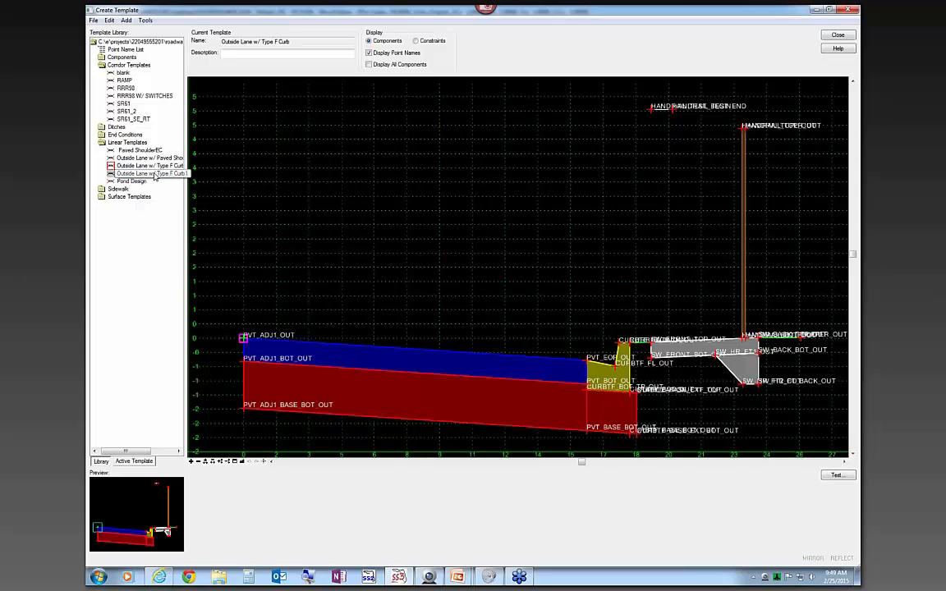
Step: Rename the duplicated curb template in the Linear Templates folder as Type F Curb with sidewalk
{"action": "left_click", "coordinate": [148, 174]}
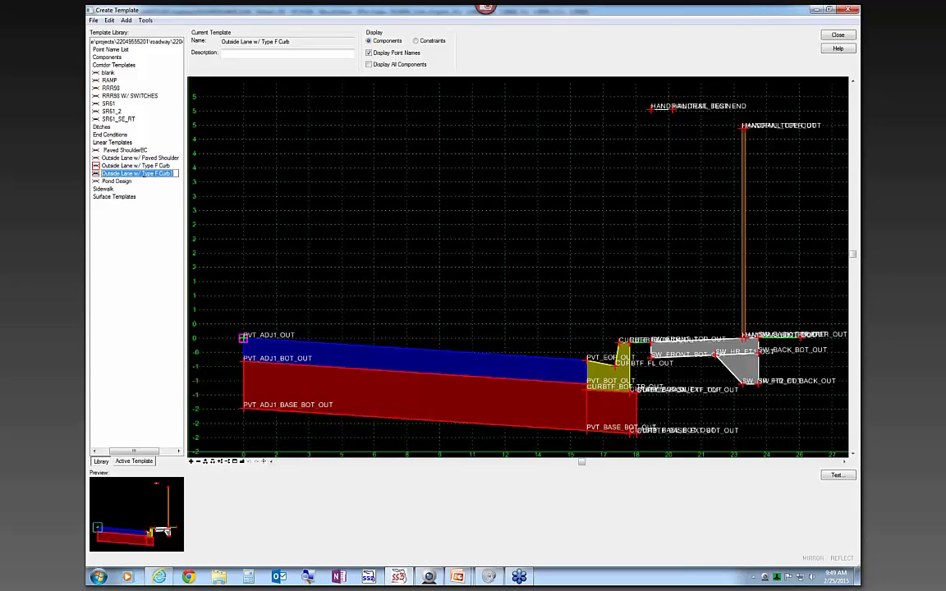
{"action": "double_click", "coordinate": [121, 173]}
{"action": "key", "text": "Delete"}
{"action": "key", "text": "Delete"}
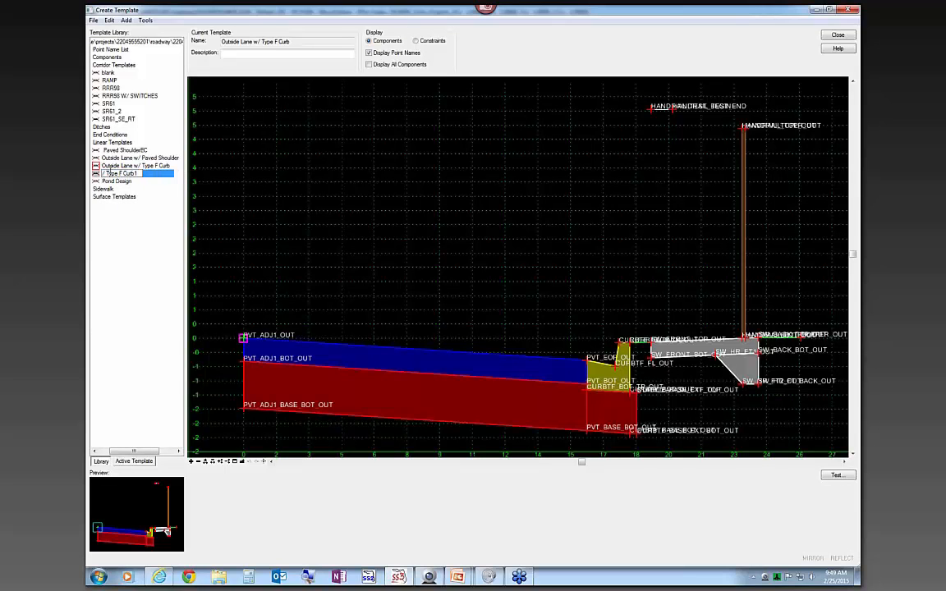
{"action": "key", "text": "Delete"}
{"action": "key", "text": "Delete"}
{"action": "key", "text": "Return"}
Step: Delete the outside lane's pavement and base components from the active template, keeping the curb and sidewalk
{"action": "right_click", "coordinate": [435, 280]}
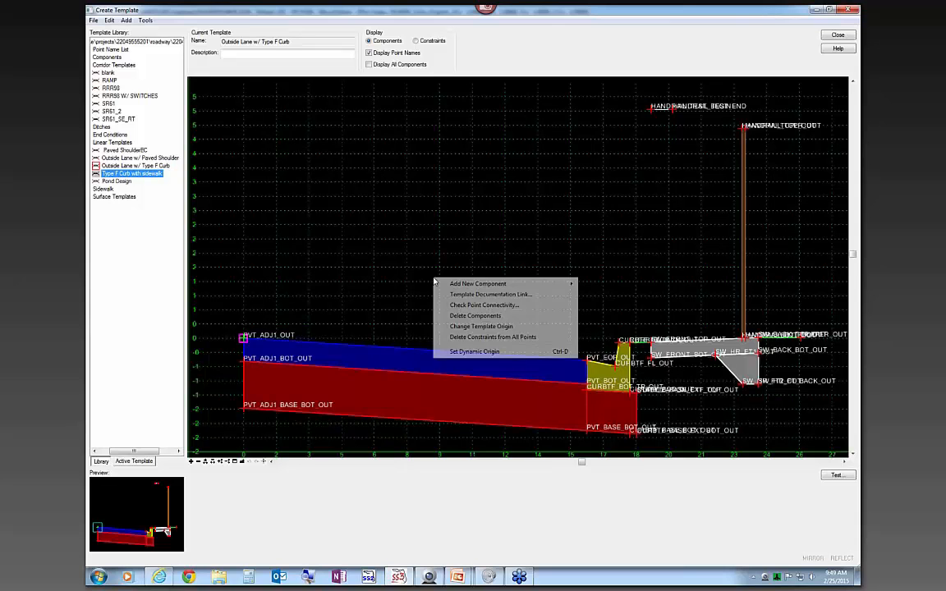
{"action": "left_click", "coordinate": [474, 316]}
{"action": "left_click_drag", "start_coordinate": [369, 271], "coordinate": [305, 401]}
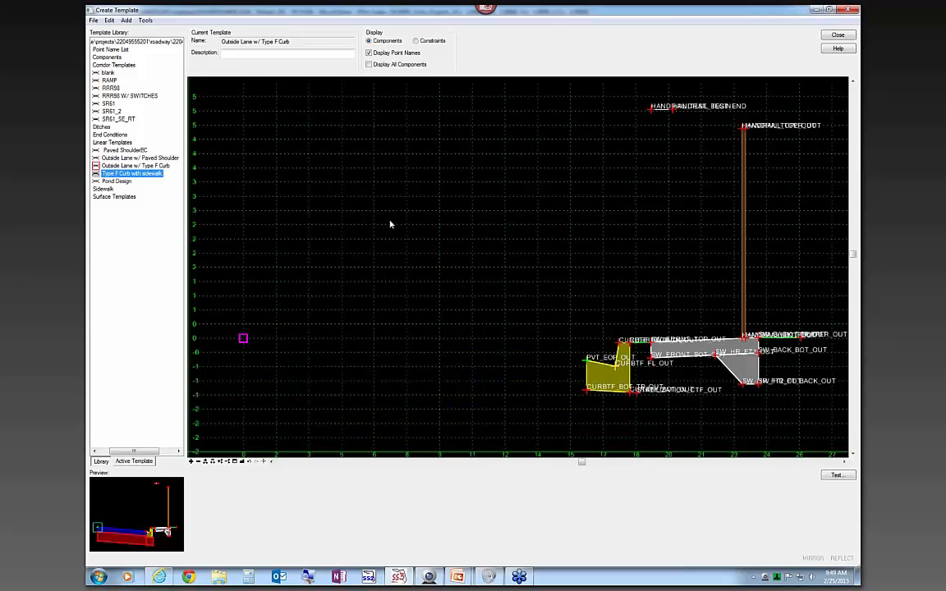
Step: Change the template origin to the PVT_EOP_OUT point at the front edge of the curb
{"action": "mouse_move", "coordinate": [588, 361]}
{"action": "right_click", "coordinate": [588, 362]}
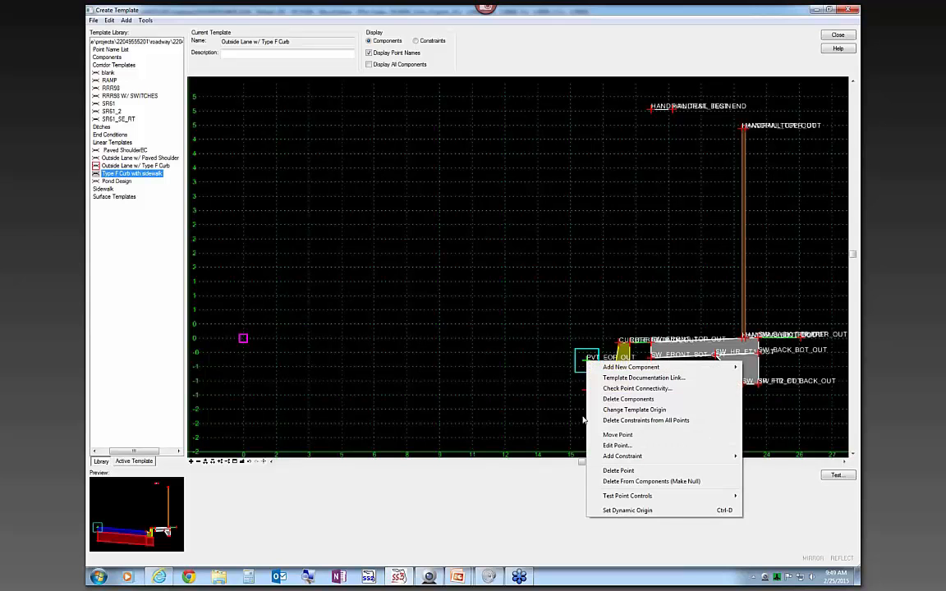
{"action": "left_click", "coordinate": [615, 411]}
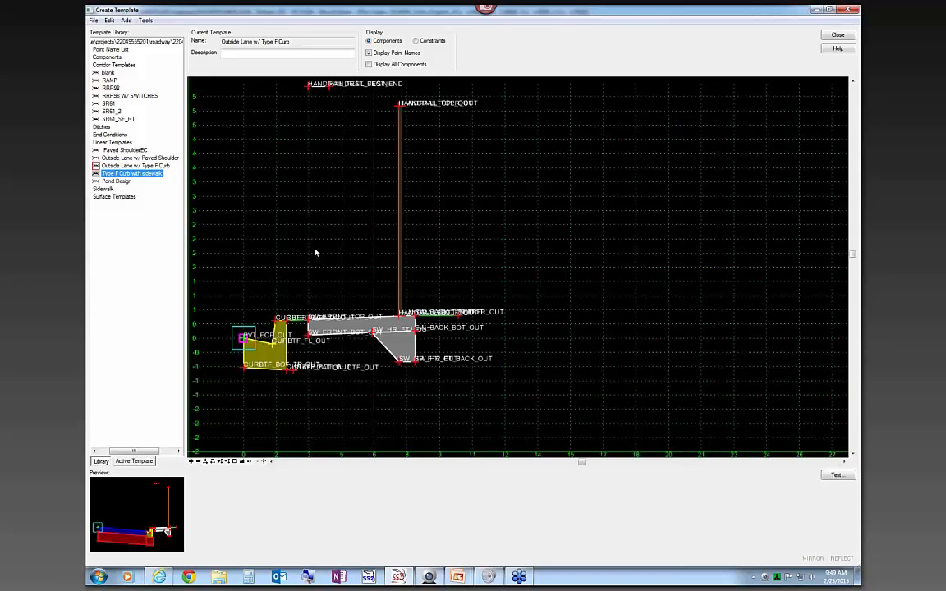
Step: Set the horizontal constraint of SW_FRONT_TOP_OUT from CURBTF_BACK_OUT to 0 and apply it
{"action": "scroll", "coordinate": [498, 259], "scroll_direction": "down", "scroll_amount": 1}
{"action": "scroll", "coordinate": [290, 299], "scroll_direction": "up", "scroll_amount": 2}
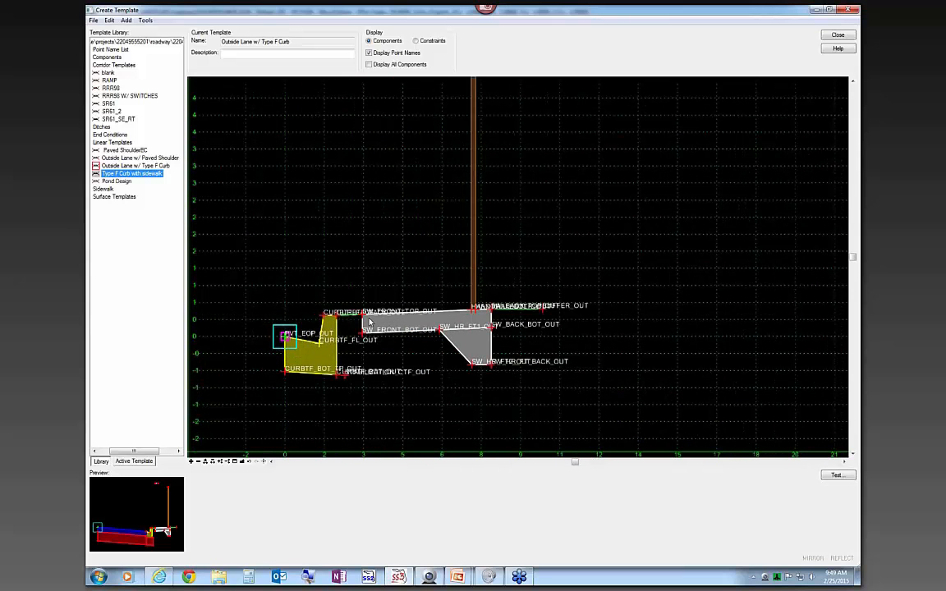
{"action": "double_click", "coordinate": [363, 316]}
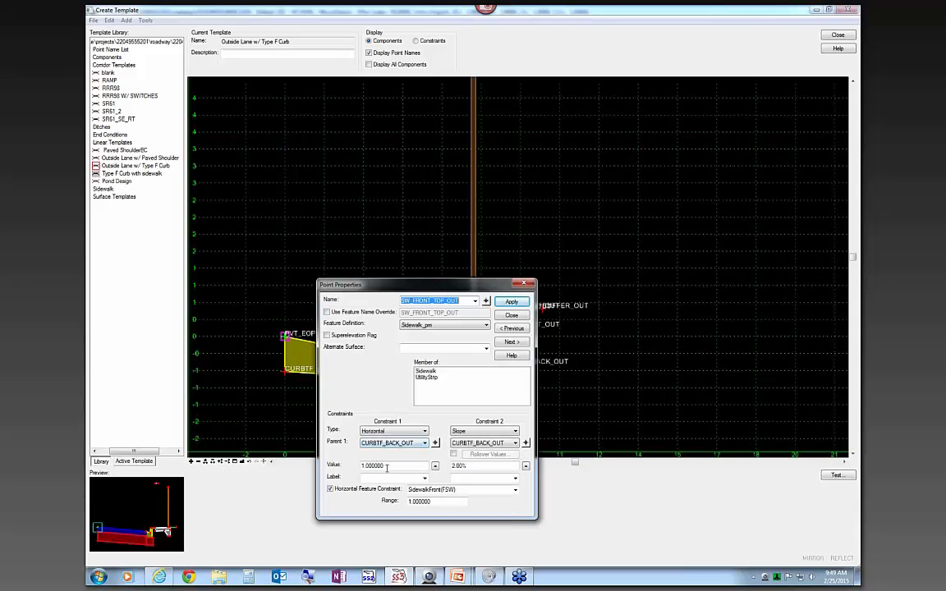
{"action": "left_click_drag", "start_coordinate": [386, 465], "coordinate": [328, 468]}
{"action": "type", "text": "0"}
{"action": "key", "text": "Tab"}
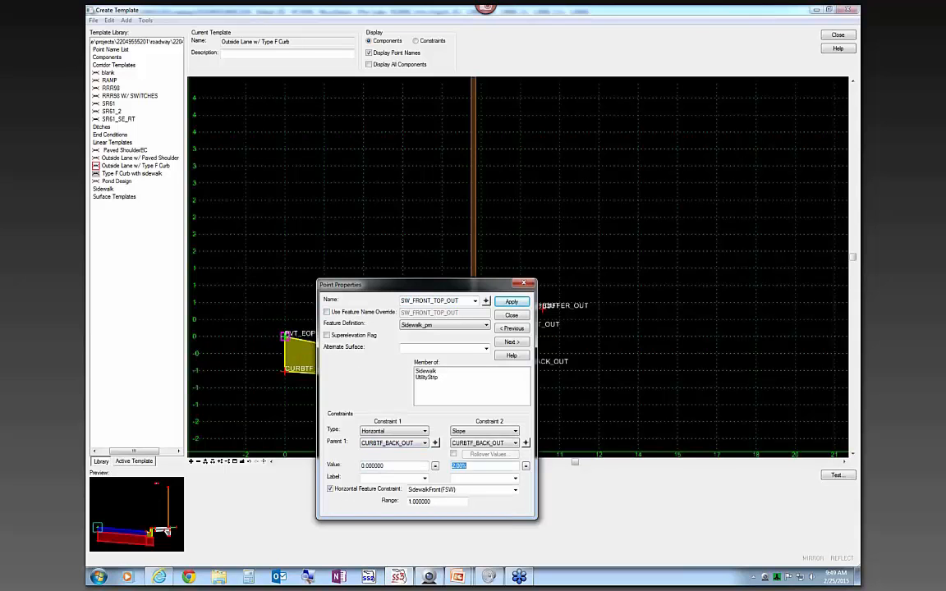
{"action": "left_click", "coordinate": [511, 302]}
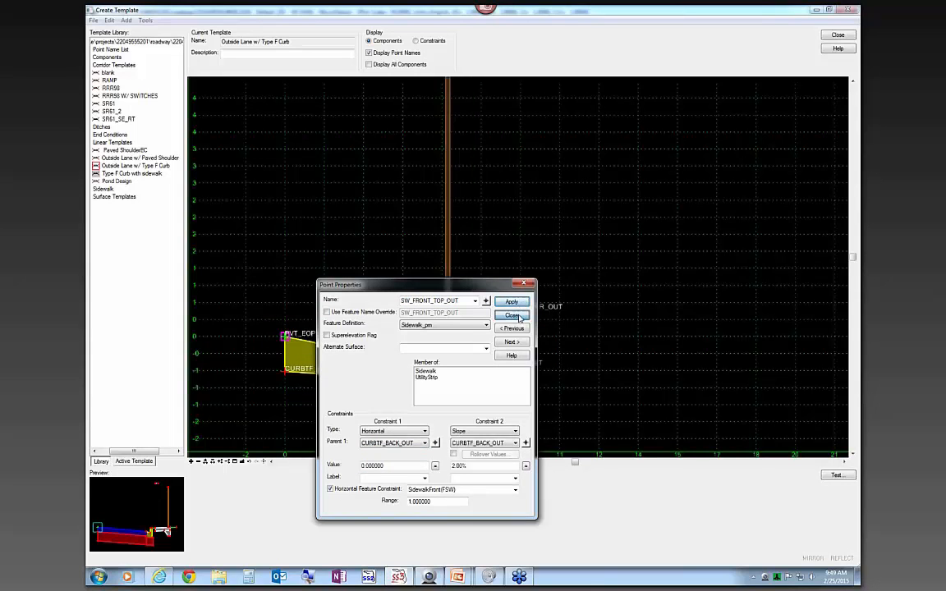
{"action": "left_click", "coordinate": [512, 316]}
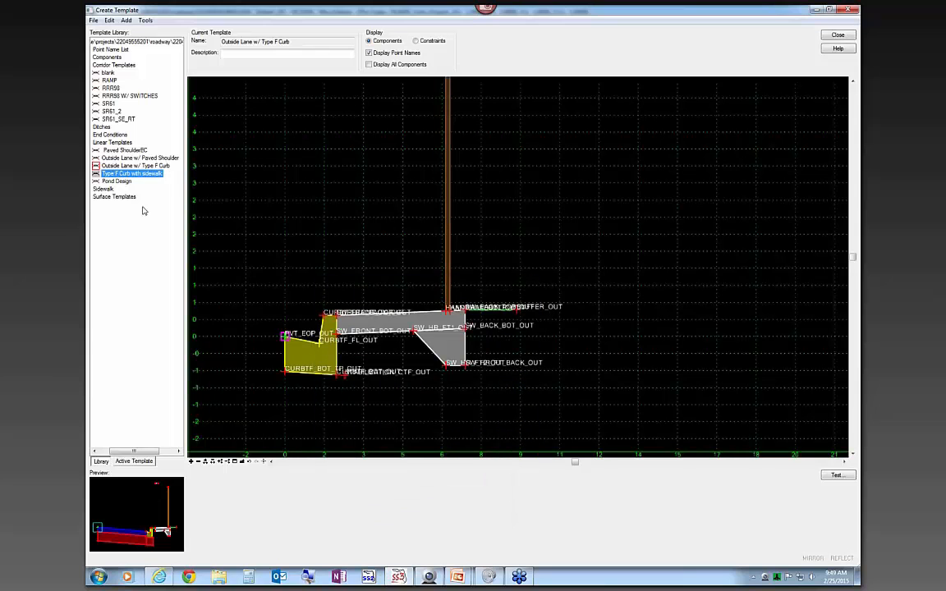
Step: Attach the 2:1 FILL OVER 20' and 2:1 CUT end conditions to the outer buffer point behind the sidewalk, and check their end points
{"action": "left_click_drag", "start_coordinate": [136, 449], "coordinate": [119, 450]}
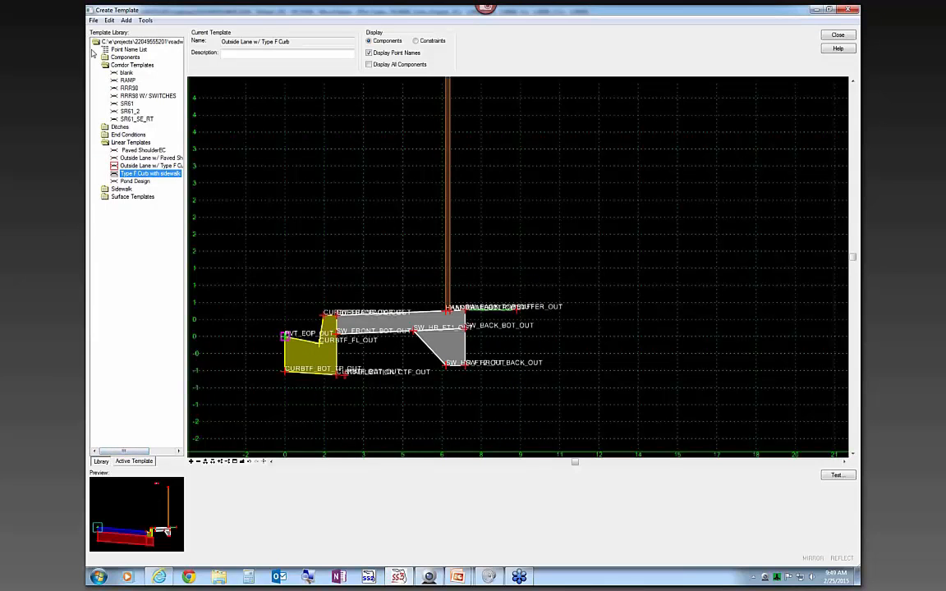
{"action": "double_click", "coordinate": [128, 135]}
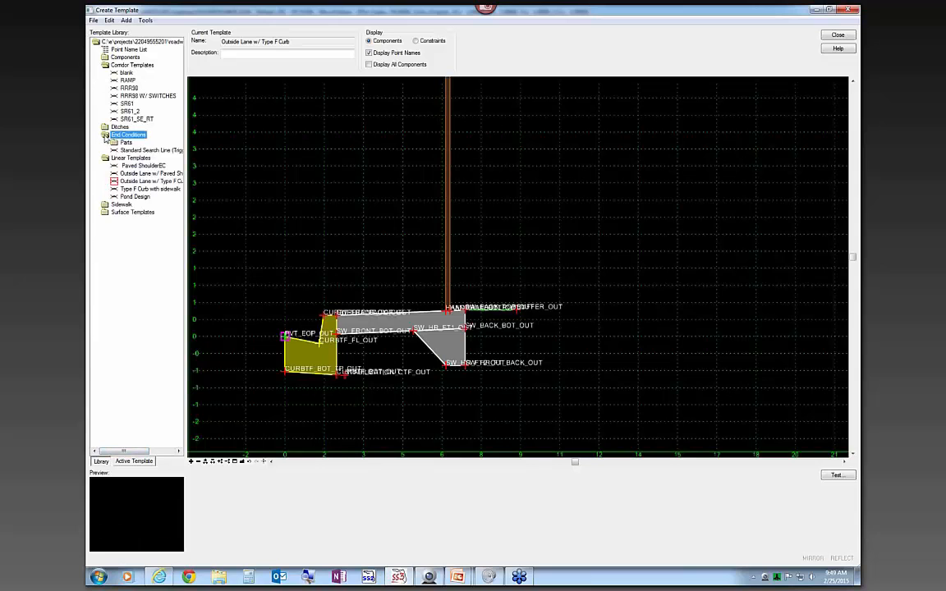
{"action": "double_click", "coordinate": [114, 142]}
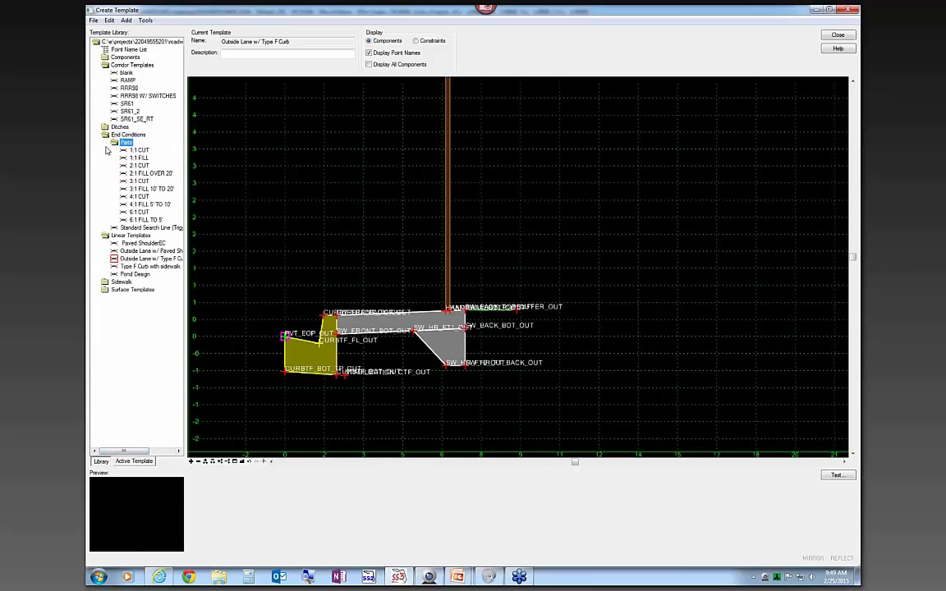
{"action": "mouse_move", "coordinate": [136, 157]}
{"action": "left_mouse_down"}
{"action": "mouse_move", "coordinate": [415, 246]}
{"action": "mouse_move", "coordinate": [186, 185]}
{"action": "mouse_move", "coordinate": [124, 149]}
{"action": "mouse_move", "coordinate": [122, 162]}
{"action": "left_mouse_up"}
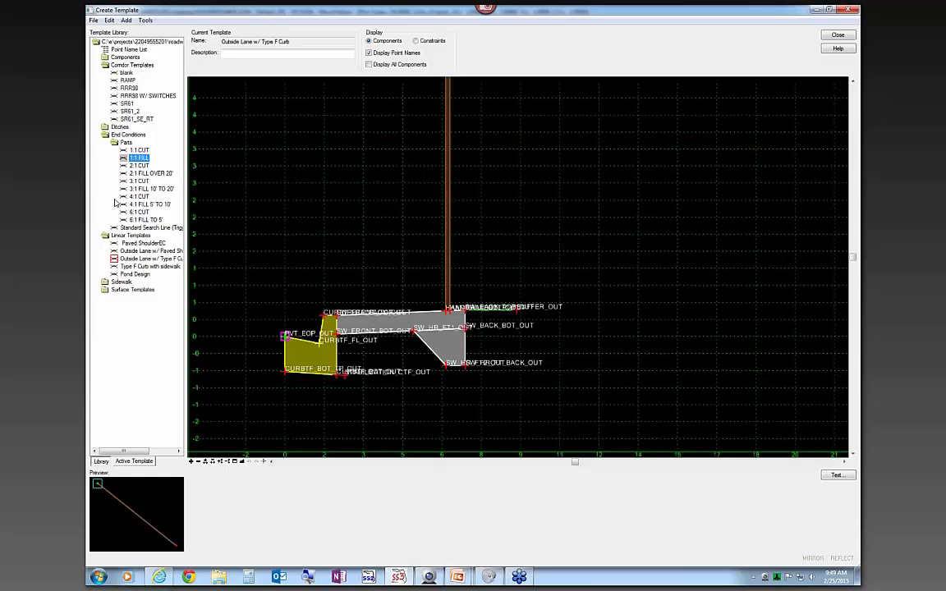
{"action": "left_click_drag", "start_coordinate": [122, 174], "coordinate": [518, 310]}
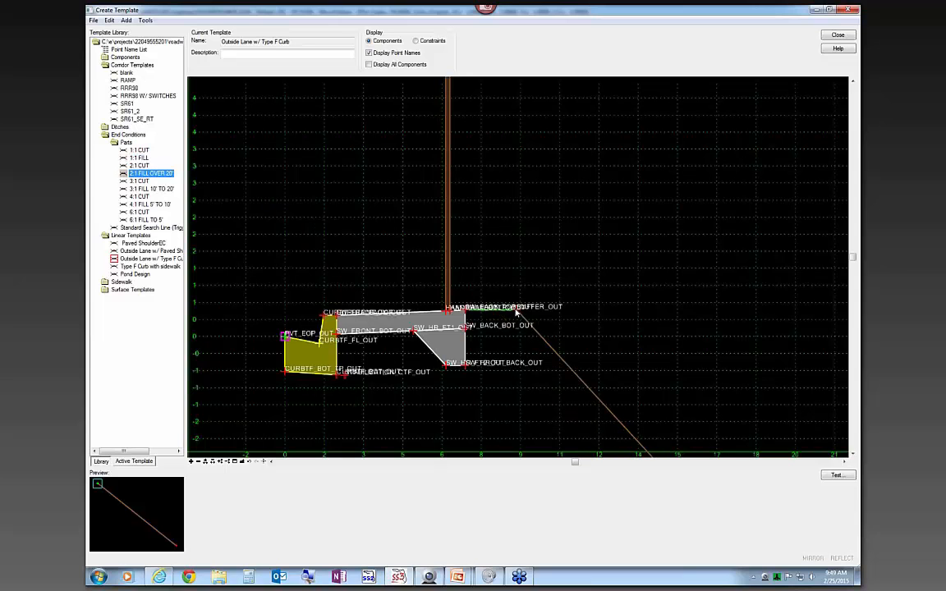
{"action": "left_click_drag", "start_coordinate": [127, 167], "coordinate": [518, 310]}
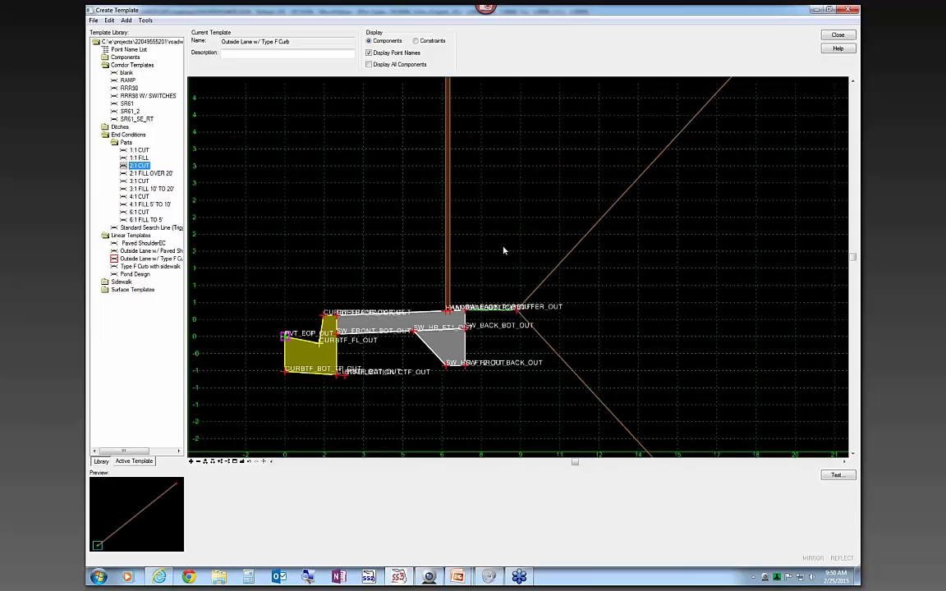
{"action": "scroll", "coordinate": [575, 194], "scroll_direction": "down", "scroll_amount": 8}
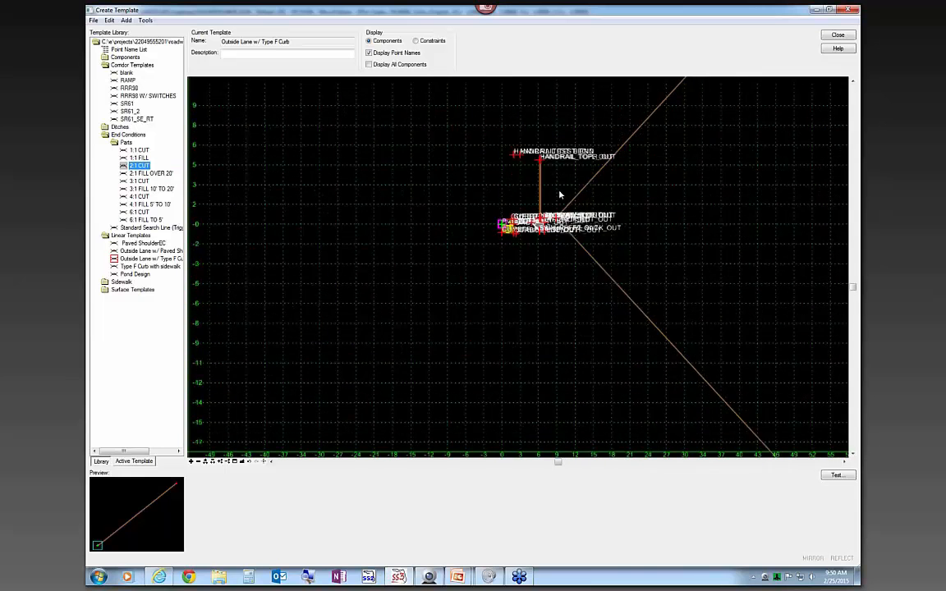
{"action": "mouse_move", "coordinate": [688, 345]}
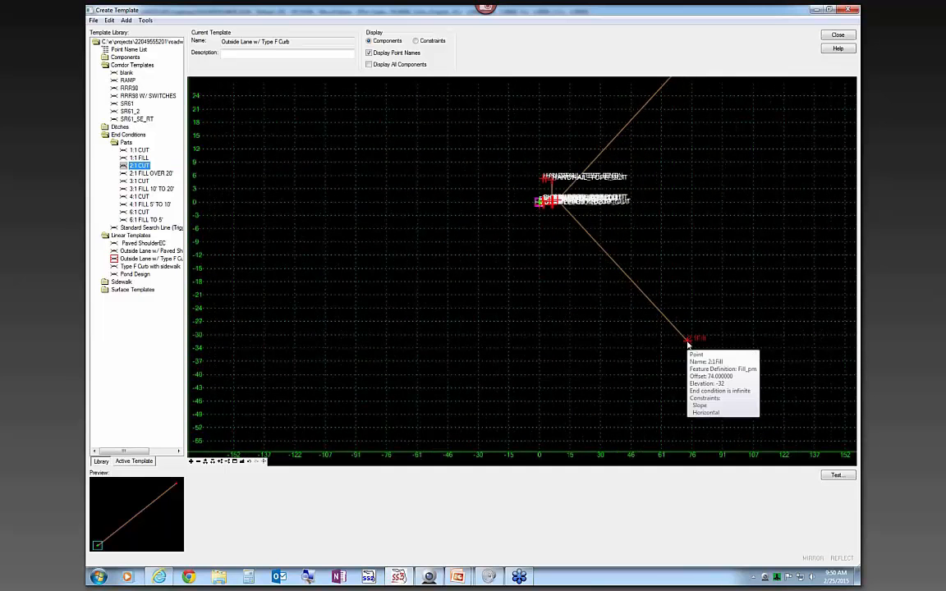
{"action": "scroll", "coordinate": [624, 389], "scroll_direction": "down", "scroll_amount": 3}
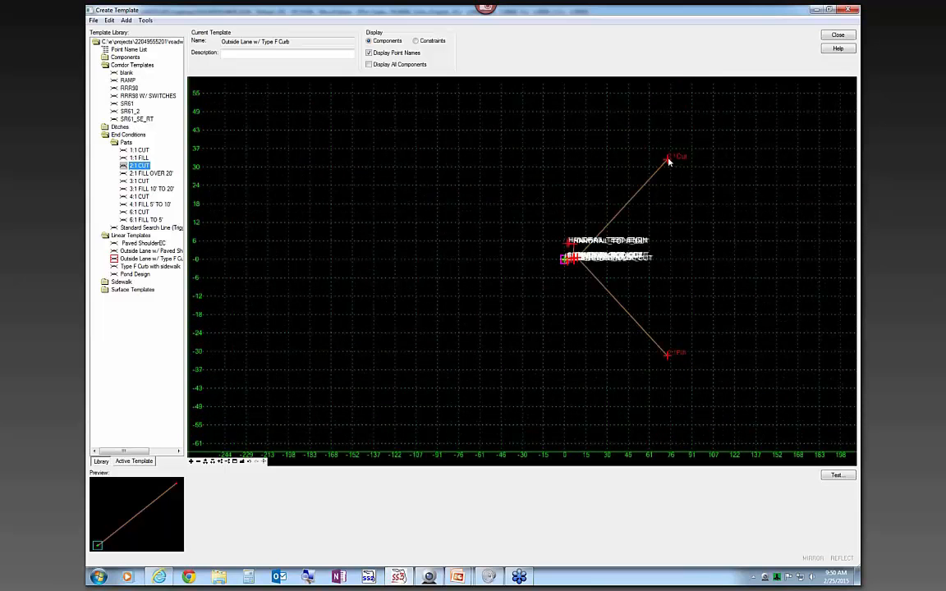
{"action": "mouse_move", "coordinate": [669, 162]}
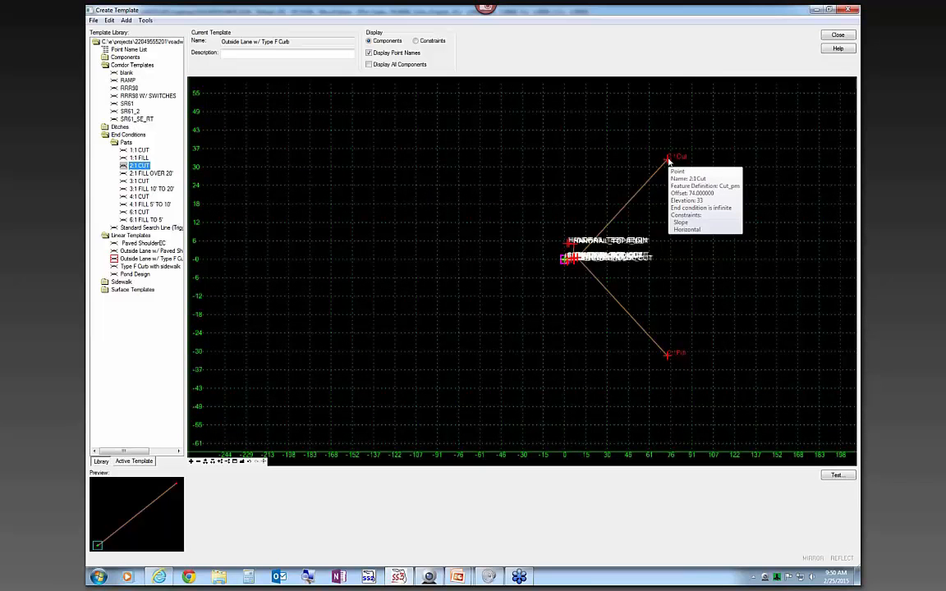
Step: Add a slope constraint to the CURBTF_FL_OUT point with PVT_EOP_OUT as its parent
{"action": "scroll", "coordinate": [574, 261], "scroll_direction": "up", "scroll_amount": 5}
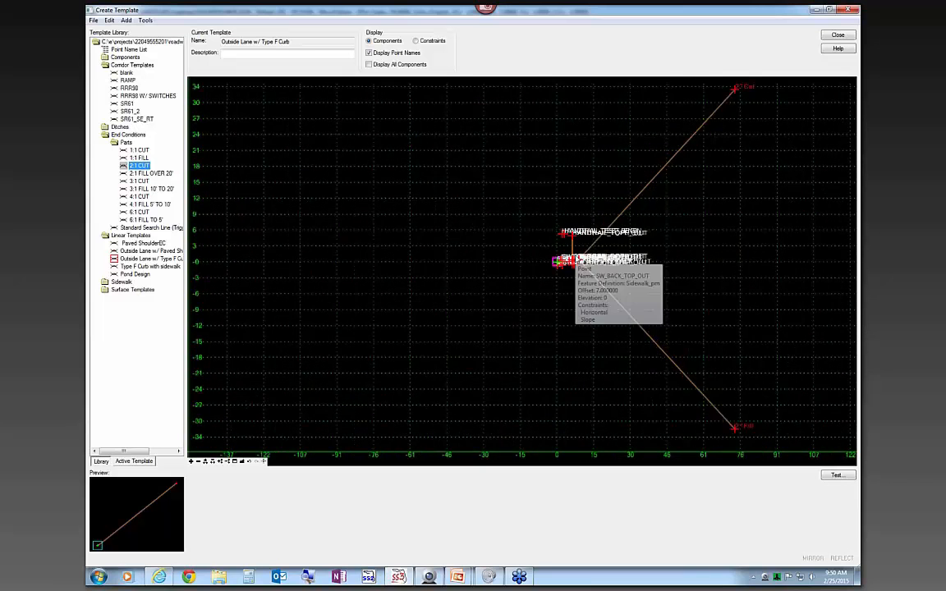
{"action": "scroll", "coordinate": [521, 306], "scroll_direction": "up", "scroll_amount": 2}
{"action": "mouse_move", "coordinate": [561, 282]}
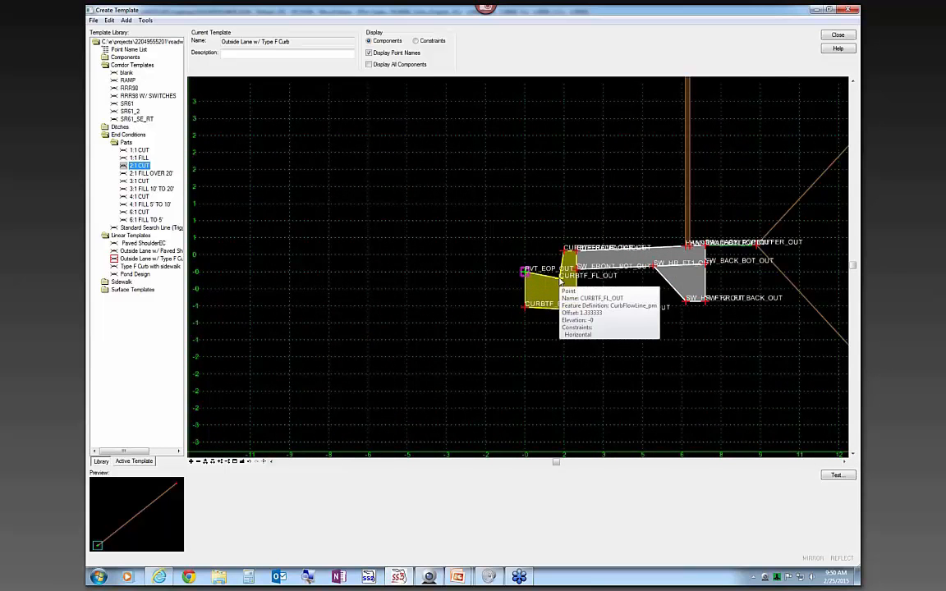
{"action": "double_click", "coordinate": [560, 282]}
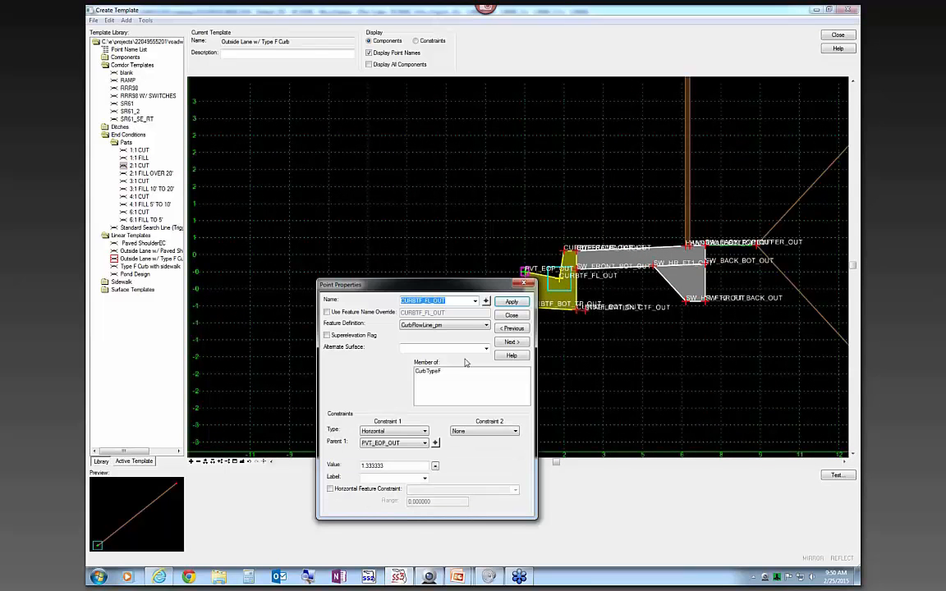
{"action": "left_click", "coordinate": [478, 435]}
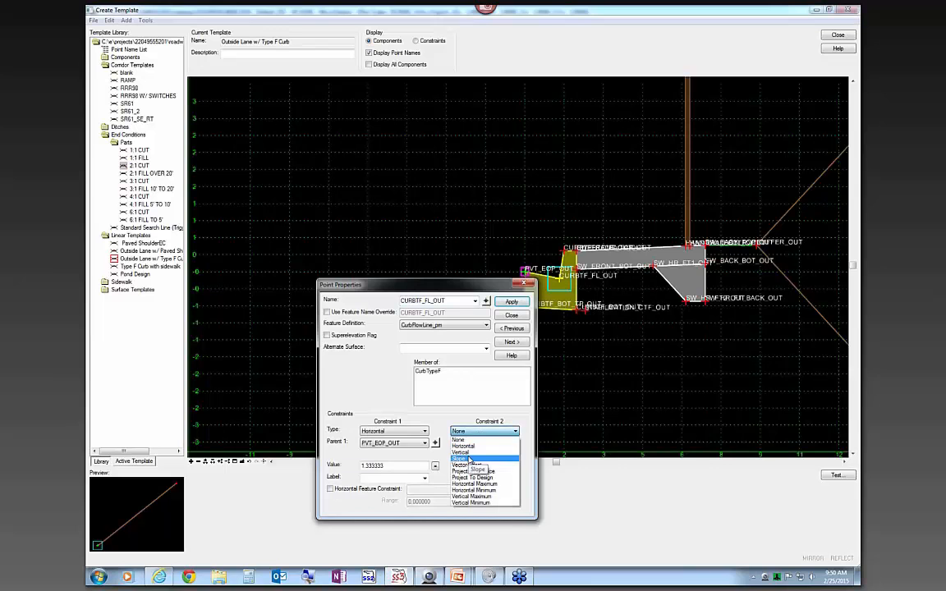
{"action": "left_click", "coordinate": [471, 460]}
{"action": "left_click", "coordinate": [525, 444]}
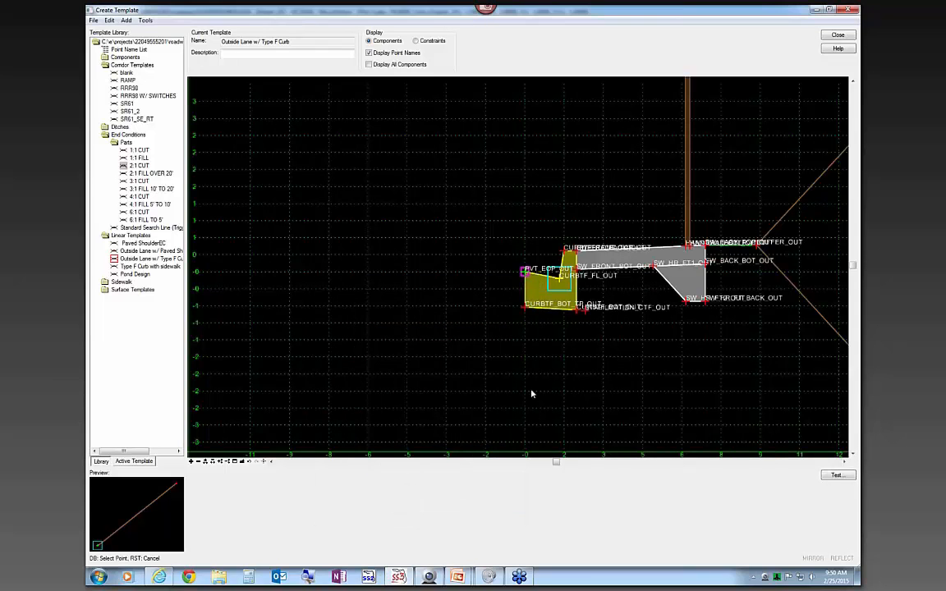
{"action": "left_click", "coordinate": [523, 271]}
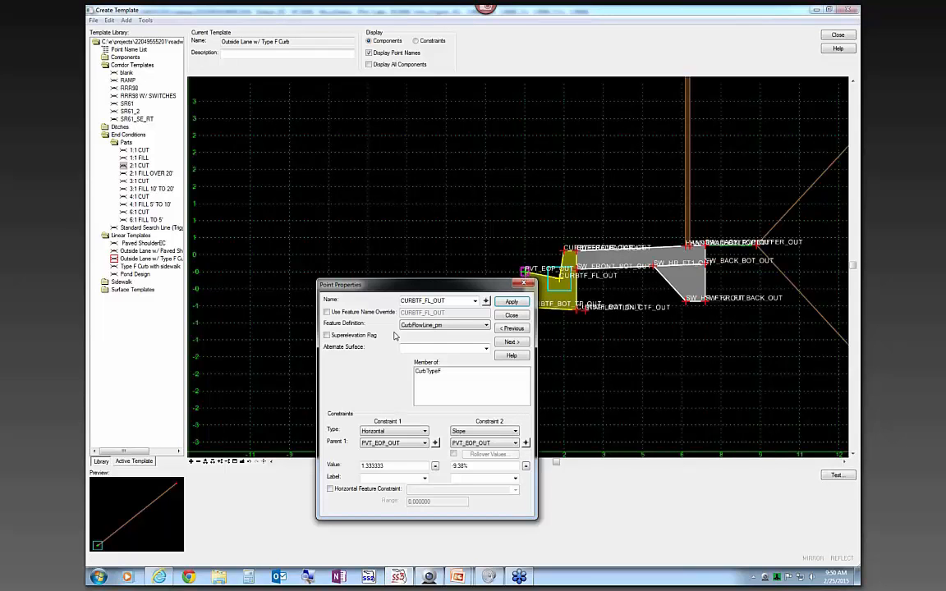
{"action": "left_click", "coordinate": [511, 315]}
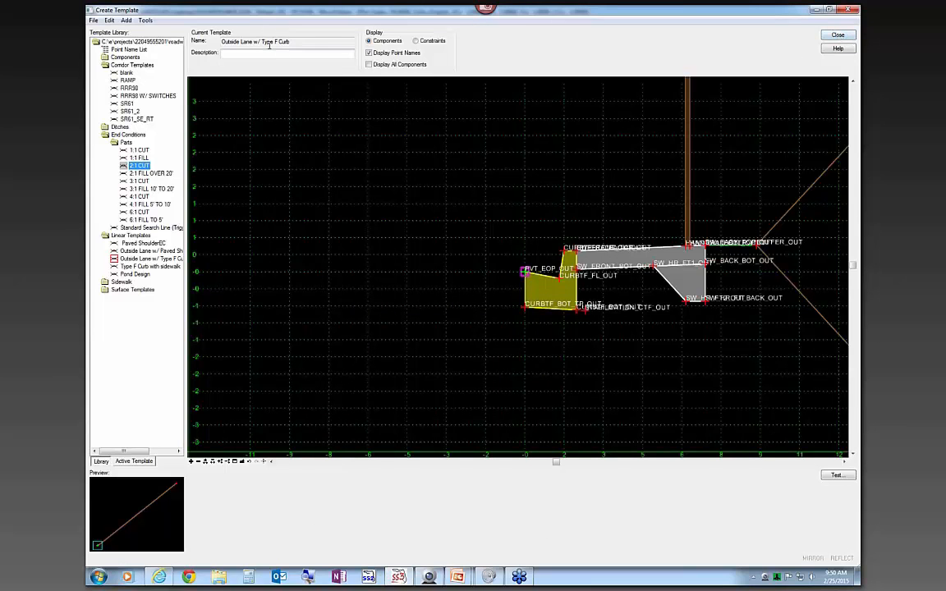
Step: Save the template library and choose Outside Lane w/ Type F Curb from Linear Templates as the linear template to apply
{"action": "left_click", "coordinate": [837, 34]}
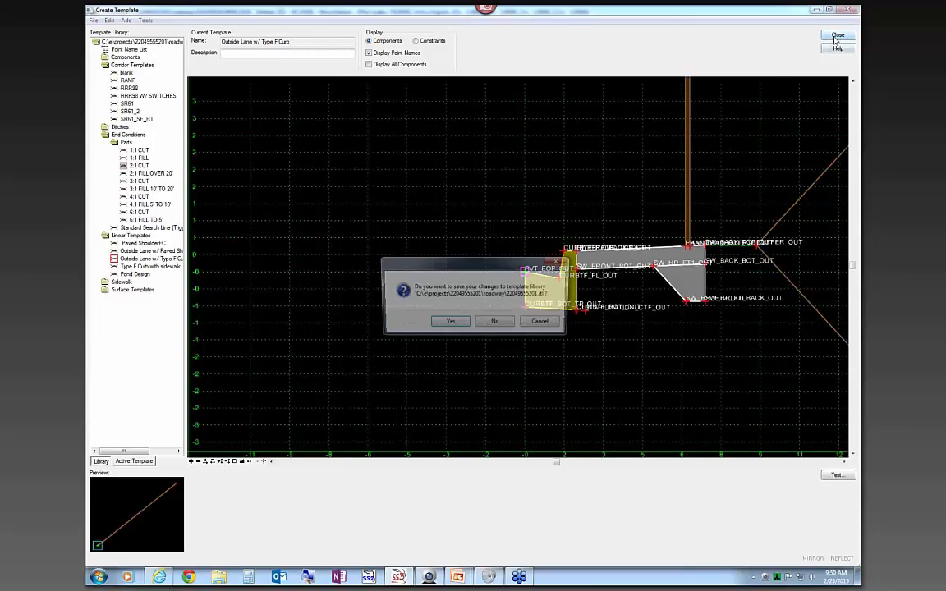
{"action": "left_click", "coordinate": [451, 322]}
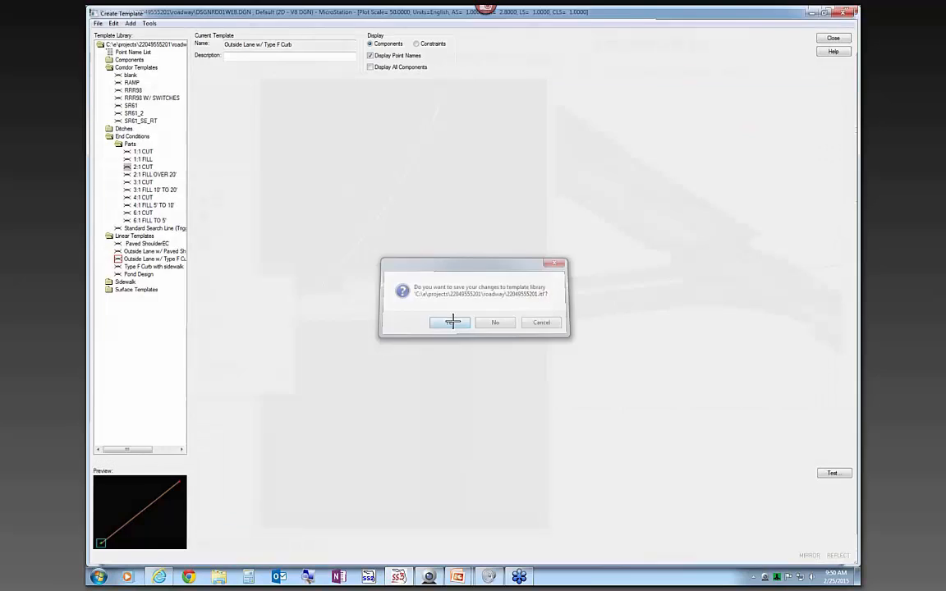
{"action": "left_click", "coordinate": [281, 370]}
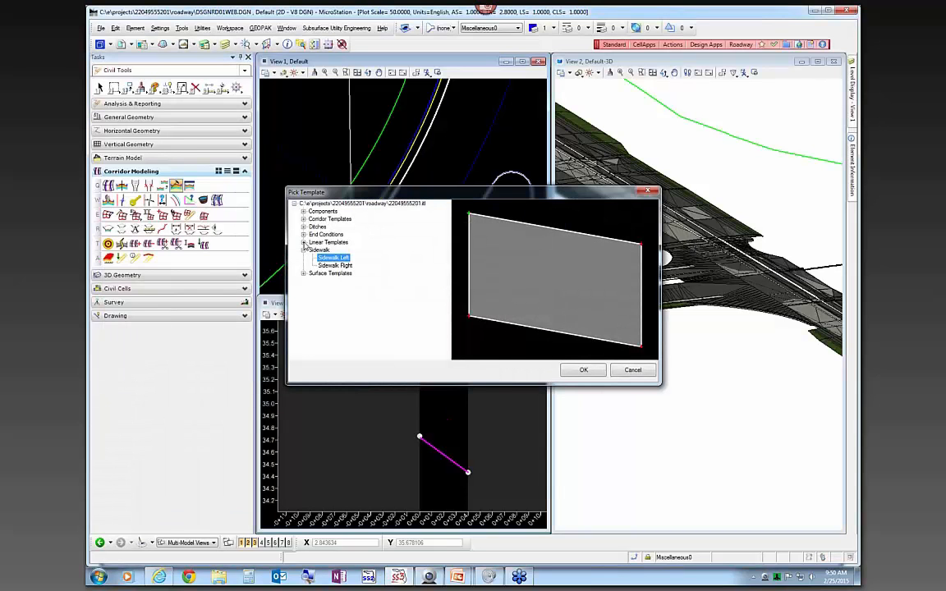
{"action": "left_click", "coordinate": [302, 243]}
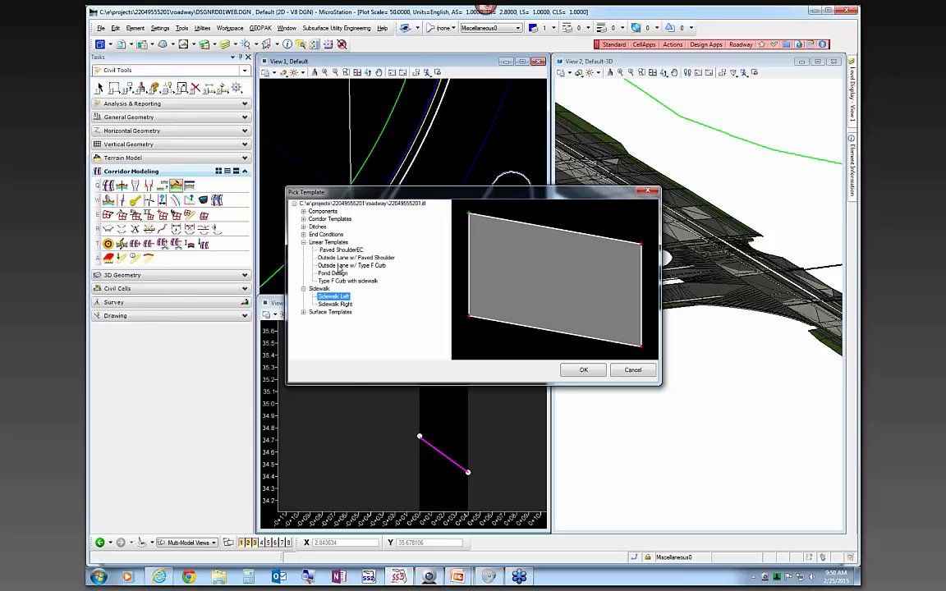
{"action": "left_click", "coordinate": [343, 266]}
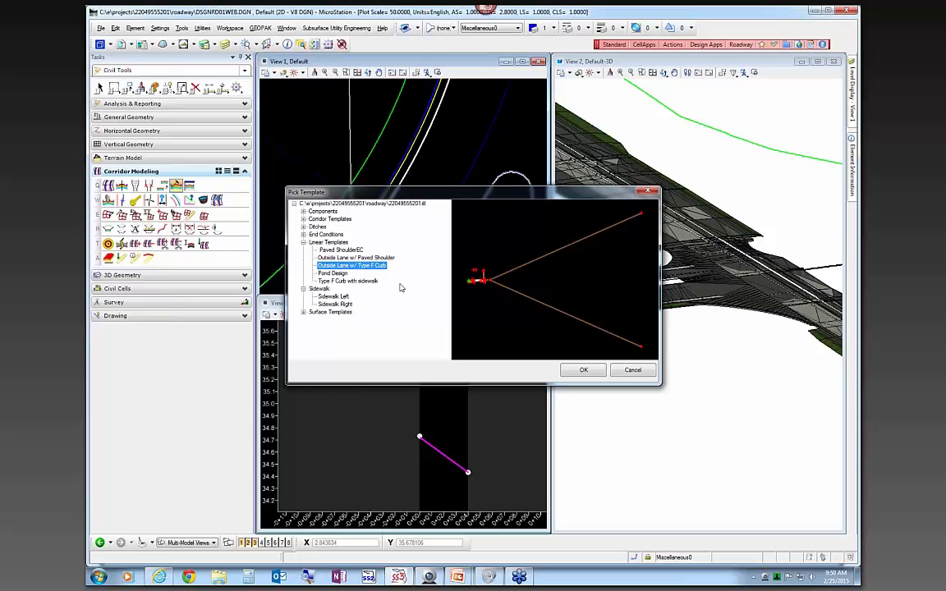
{"action": "left_click", "coordinate": [583, 370]}
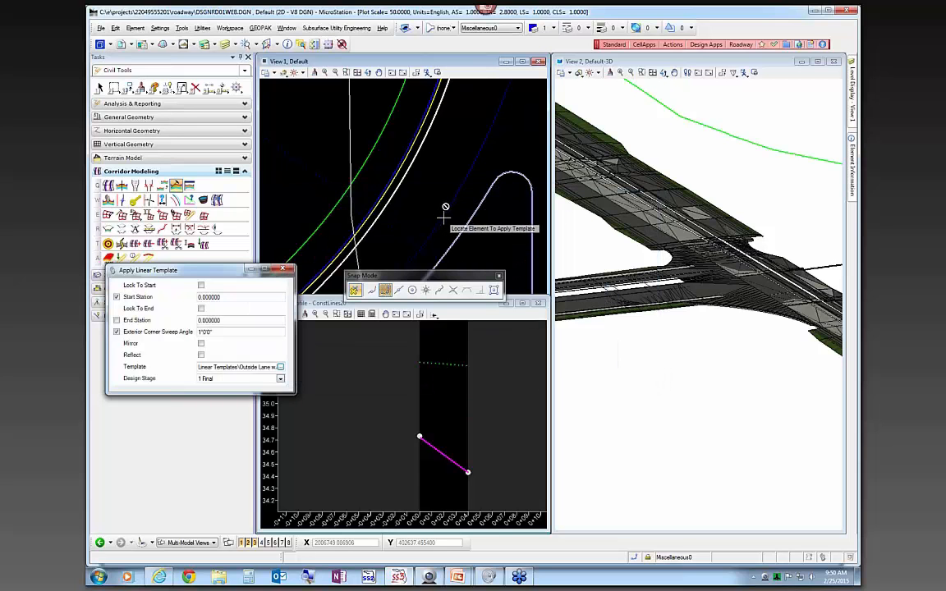
{"action": "scroll", "coordinate": [450, 220], "scroll_direction": "down", "scroll_amount": 2}
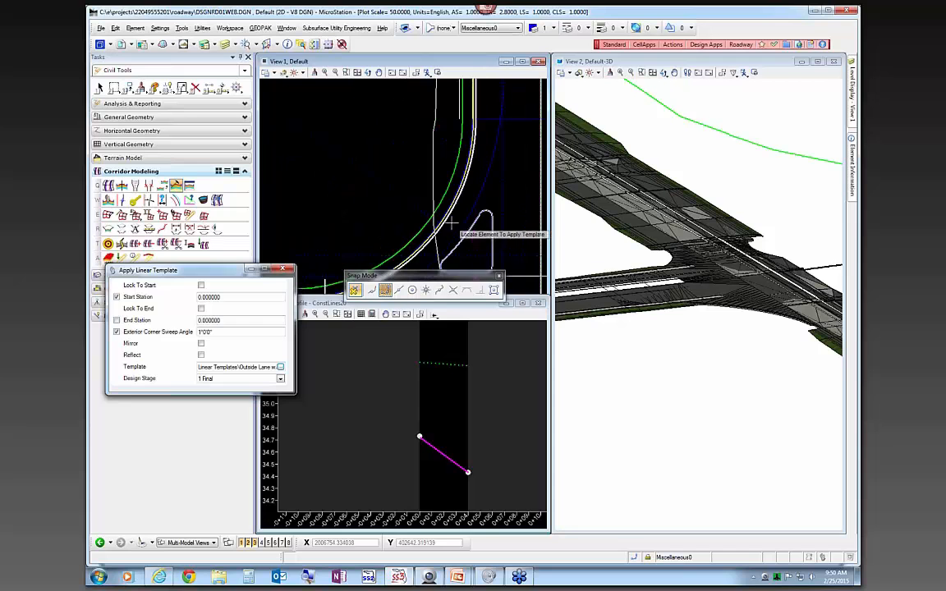
Step: Apply the linear template to the pavement return beside the triangular island, from station 0+00.00 to 1+72.79, reflected away from the pavement
{"action": "left_click", "coordinate": [450, 220]}
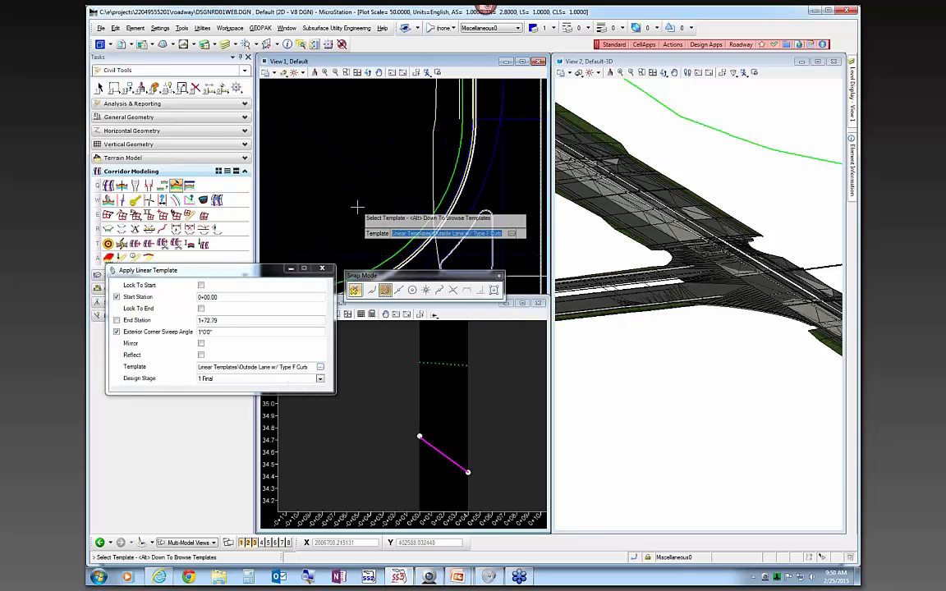
{"action": "left_click", "coordinate": [351, 190]}
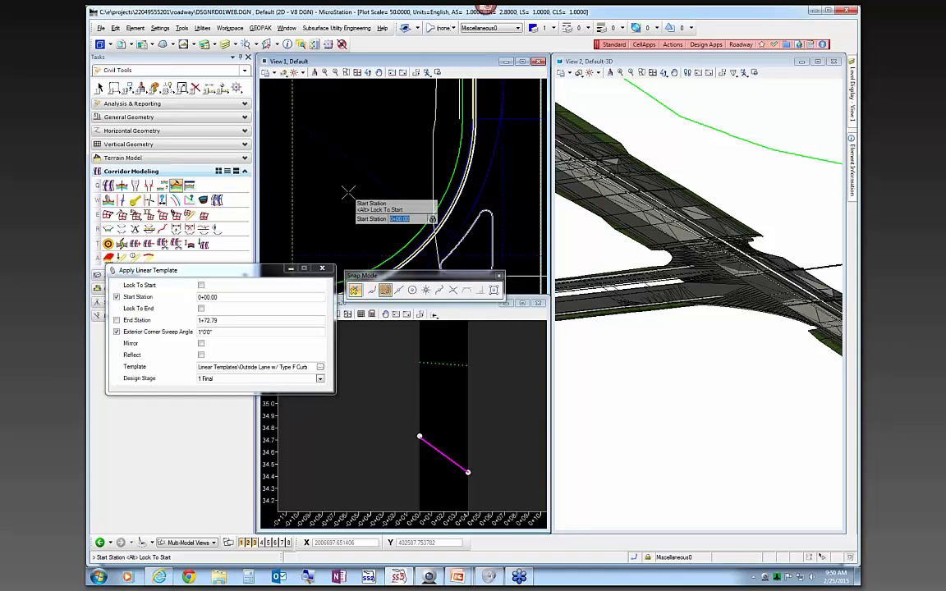
{"action": "scroll", "coordinate": [363, 154], "scroll_direction": "down", "scroll_amount": 2}
{"action": "left_click", "coordinate": [340, 151]}
{"action": "left_click", "coordinate": [330, 133]}
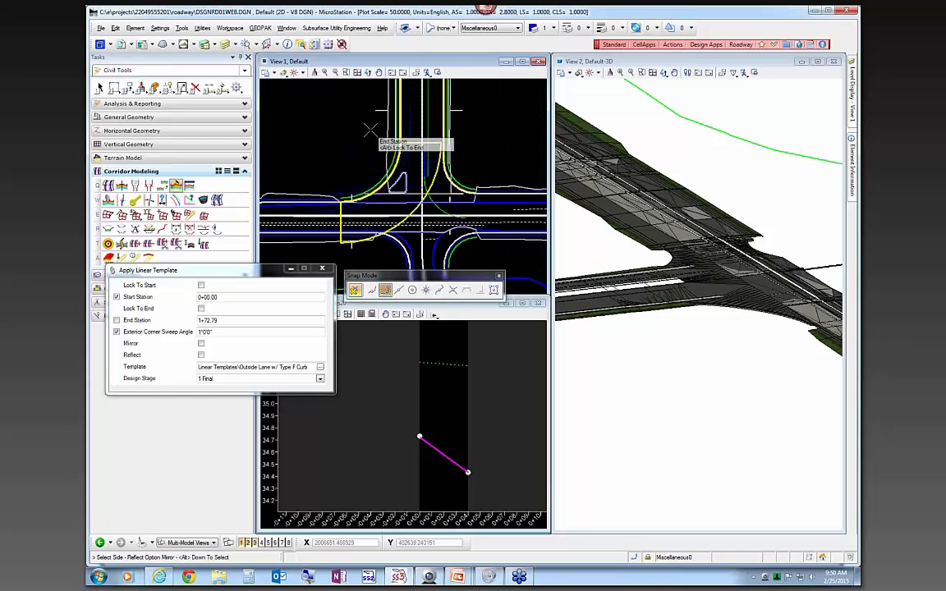
{"action": "left_click", "coordinate": [323, 138]}
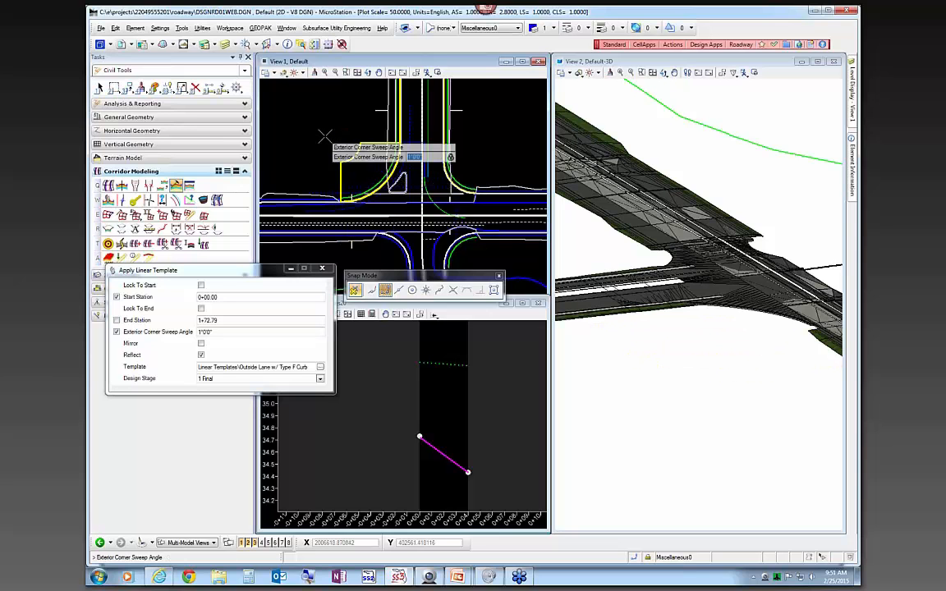
{"action": "left_click", "coordinate": [323, 135]}
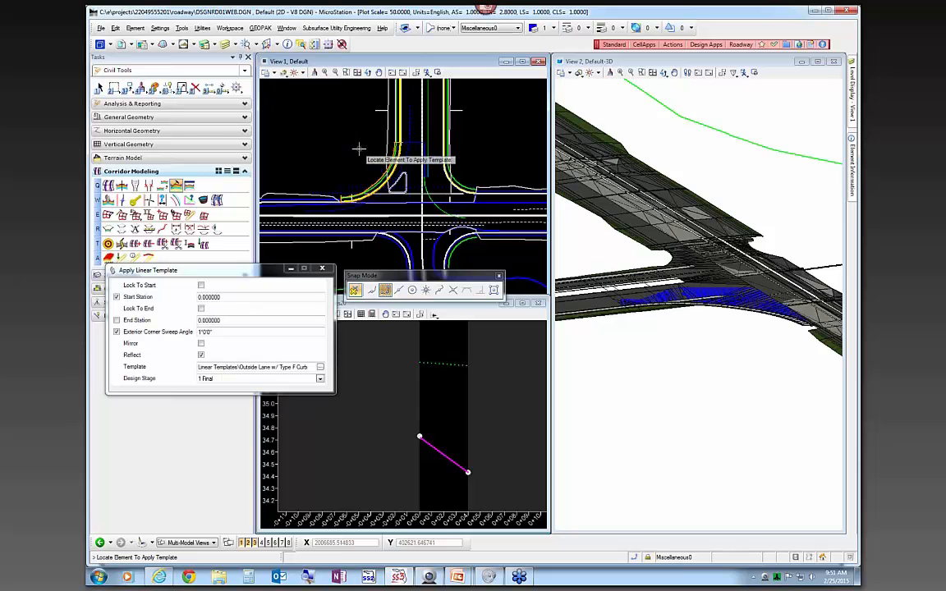
Step: Examine the applied curb, sidewalk and side slope along the pavement return in the 3D model, and end the template placement
{"action": "scroll", "coordinate": [711, 310], "scroll_direction": "up", "scroll_amount": 4}
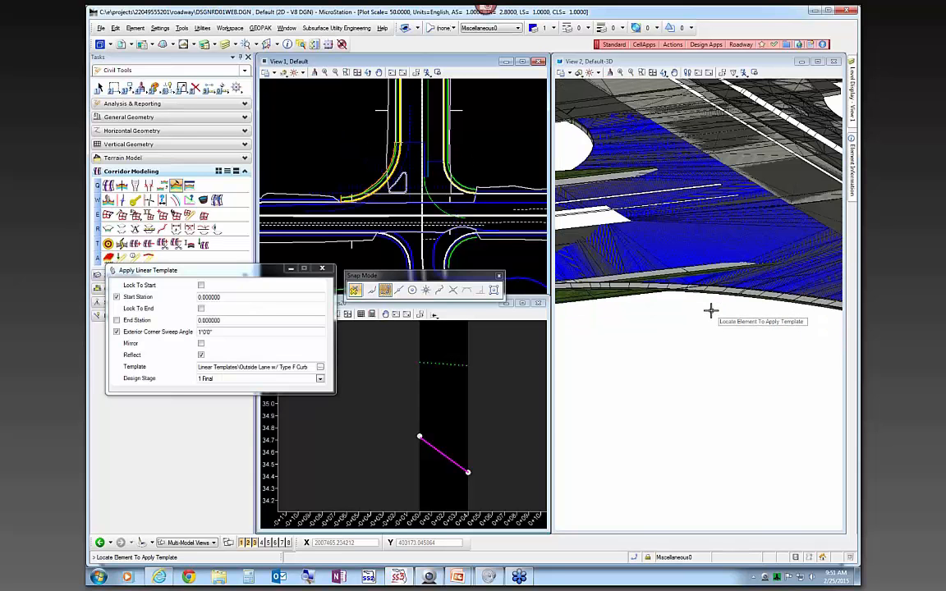
{"action": "scroll", "coordinate": [720, 302], "scroll_direction": "up", "scroll_amount": 3}
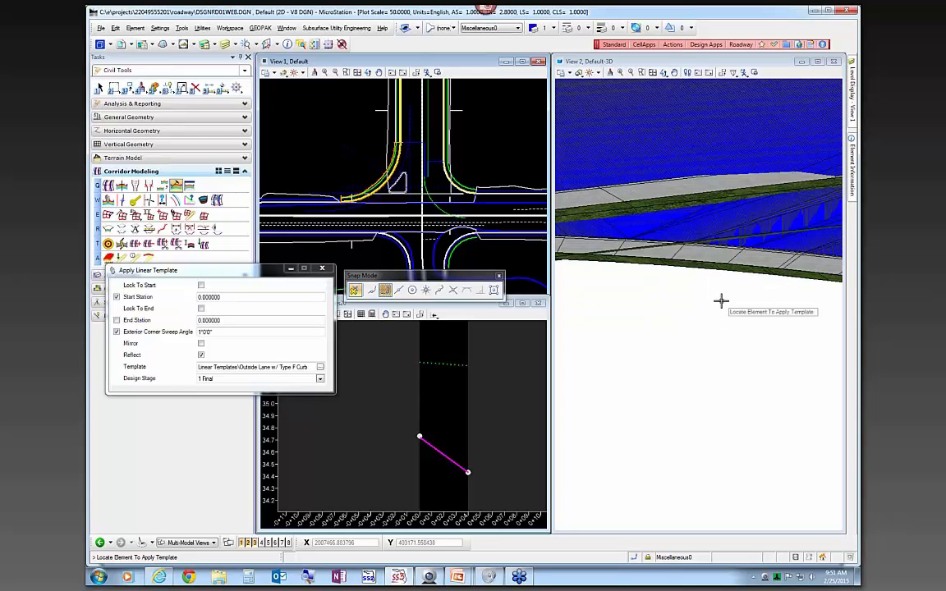
{"action": "scroll", "coordinate": [720, 302], "scroll_direction": "down", "scroll_amount": 2}
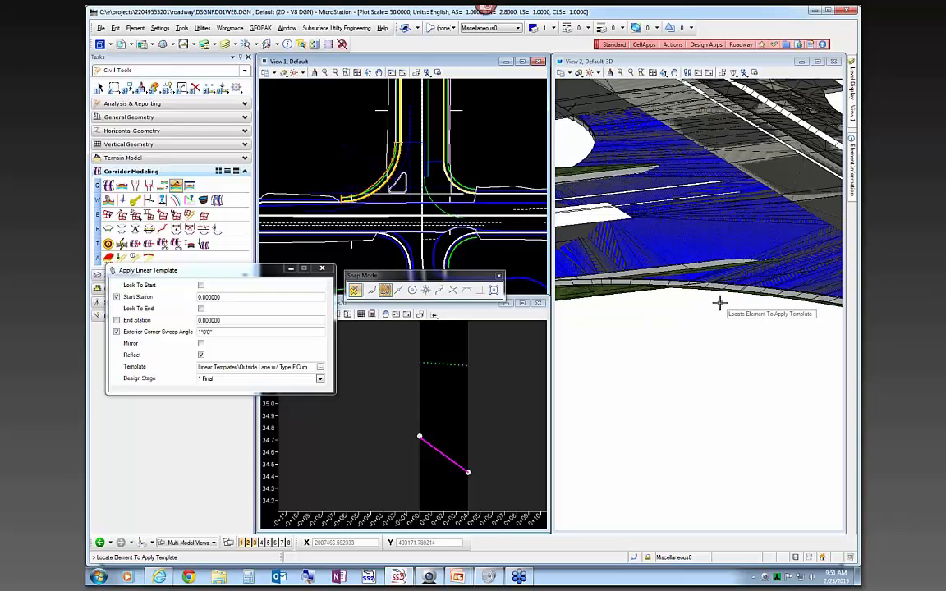
{"action": "scroll", "coordinate": [720, 303], "scroll_direction": "down", "scroll_amount": 2}
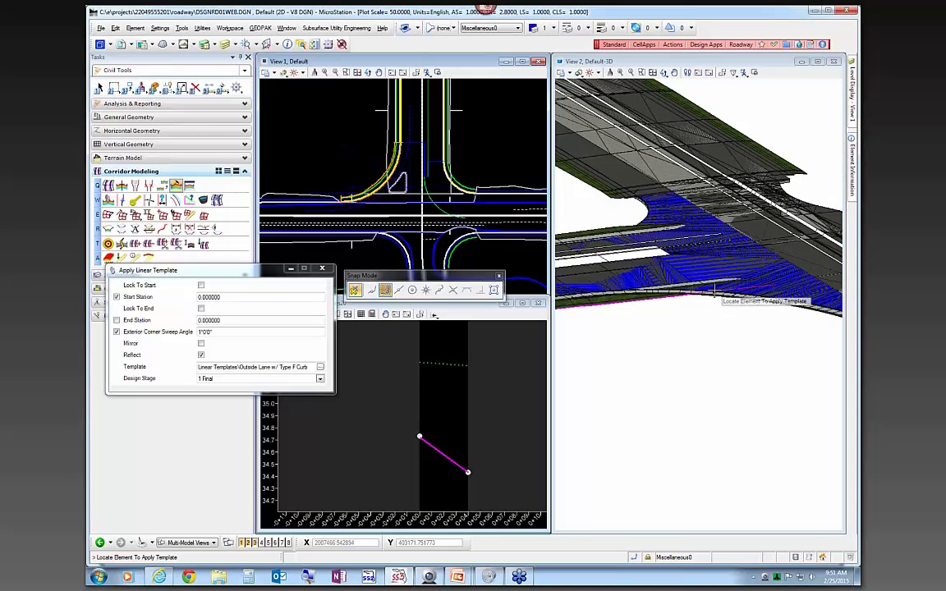
{"action": "scroll", "coordinate": [713, 291], "scroll_direction": "up", "scroll_amount": 3}
{"action": "scroll", "coordinate": [713, 291], "scroll_direction": "up", "scroll_amount": 2}
{"action": "scroll", "coordinate": [694, 299], "scroll_direction": "up", "scroll_amount": 2}
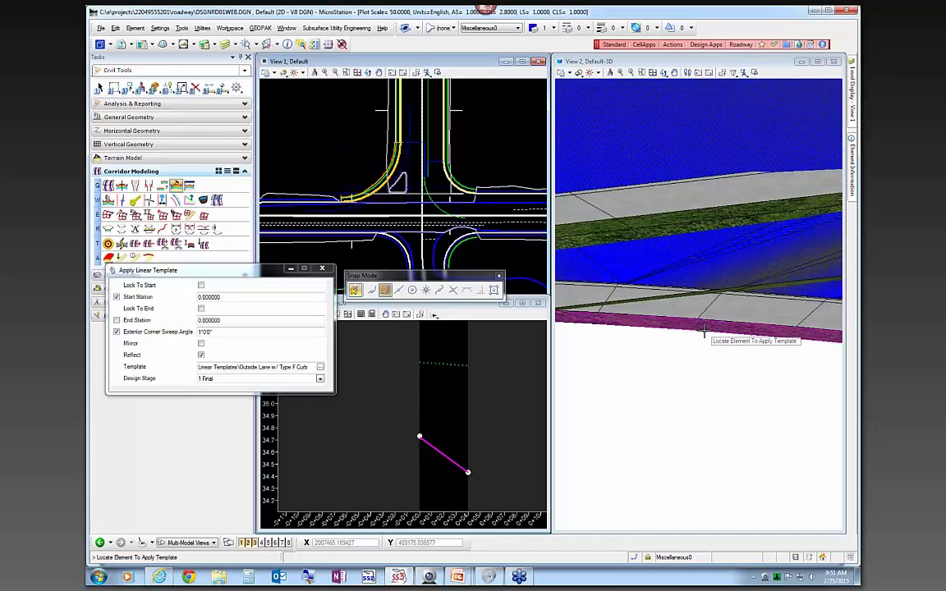
{"action": "scroll", "coordinate": [706, 333], "scroll_direction": "down", "scroll_amount": 4}
{"action": "scroll", "coordinate": [715, 335], "scroll_direction": "down", "scroll_amount": 2}
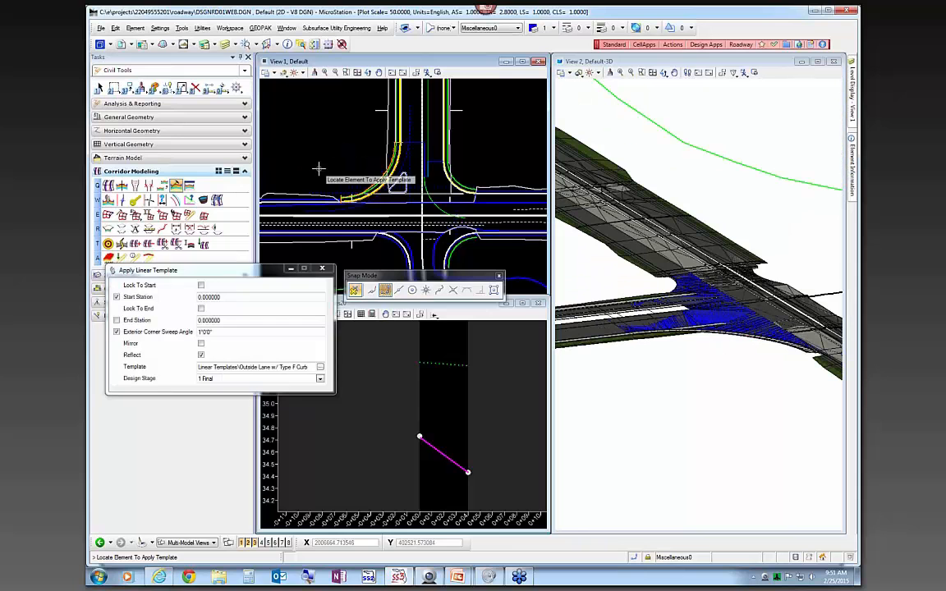
{"action": "key", "text": "Escape"}
Step: Inspect the linear template's extents in plan and how its curb and sidewalk meet the adjoining roads in 3D
{"action": "scroll", "coordinate": [320, 165], "scroll_direction": "down", "scroll_amount": 2}
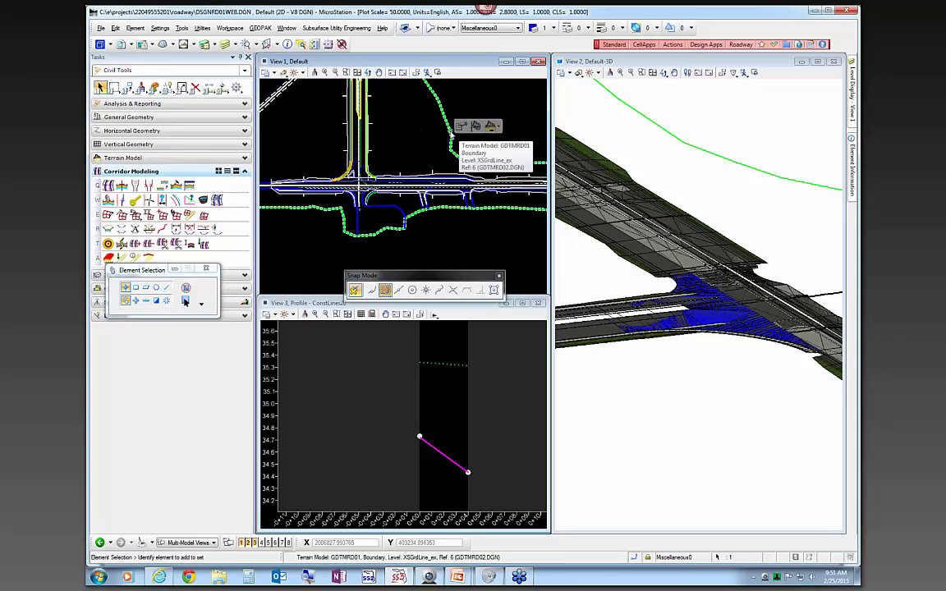
{"action": "scroll", "coordinate": [344, 182], "scroll_direction": "up", "scroll_amount": 5}
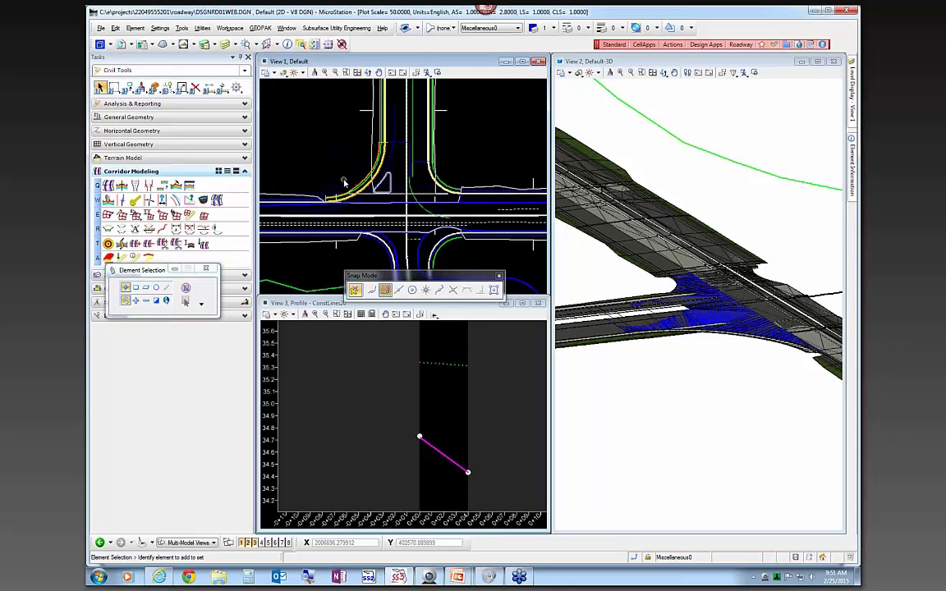
{"action": "scroll", "coordinate": [344, 183], "scroll_direction": "up", "scroll_amount": 3}
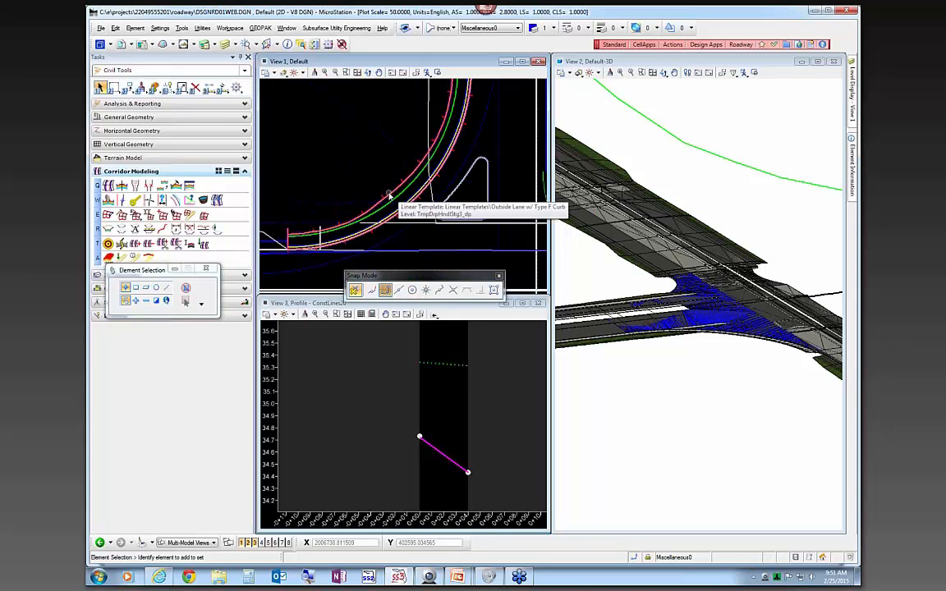
{"action": "scroll", "coordinate": [353, 177], "scroll_direction": "up", "scroll_amount": 2}
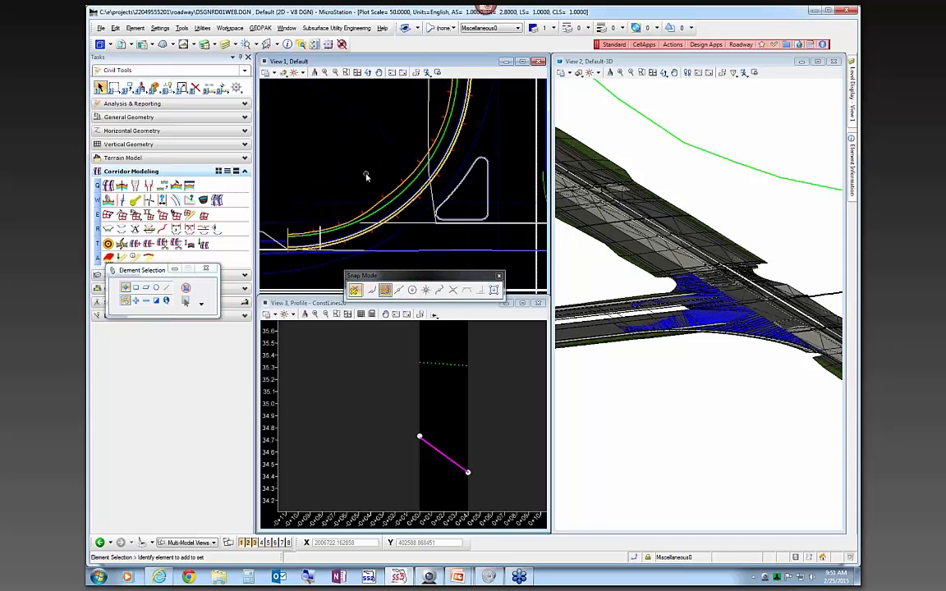
{"action": "scroll", "coordinate": [366, 177], "scroll_direction": "down", "scroll_amount": 4}
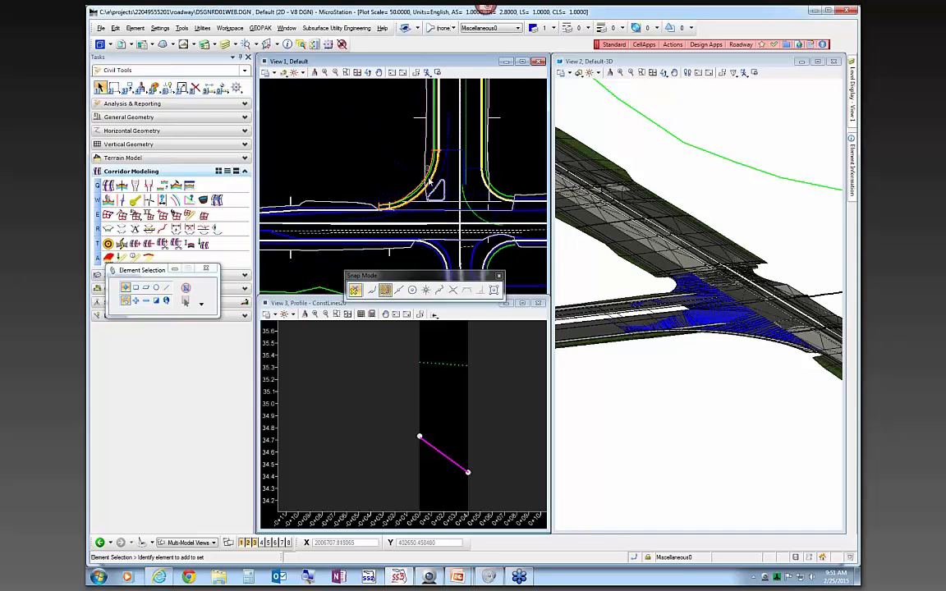
{"action": "scroll", "coordinate": [434, 203], "scroll_direction": "up", "scroll_amount": 1}
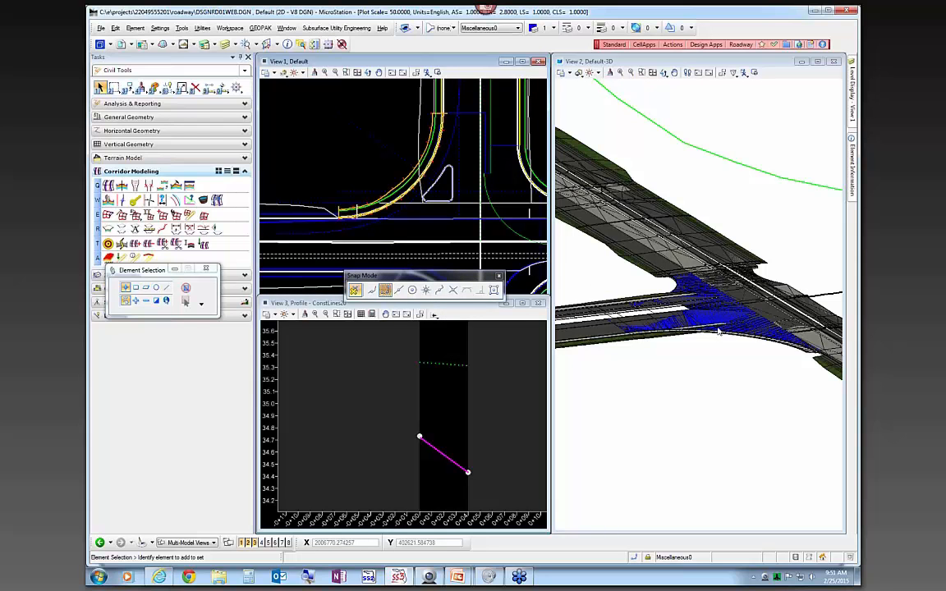
{"action": "scroll", "coordinate": [706, 328], "scroll_direction": "up", "scroll_amount": 3}
{"action": "scroll", "coordinate": [725, 339], "scroll_direction": "down", "scroll_amount": 3}
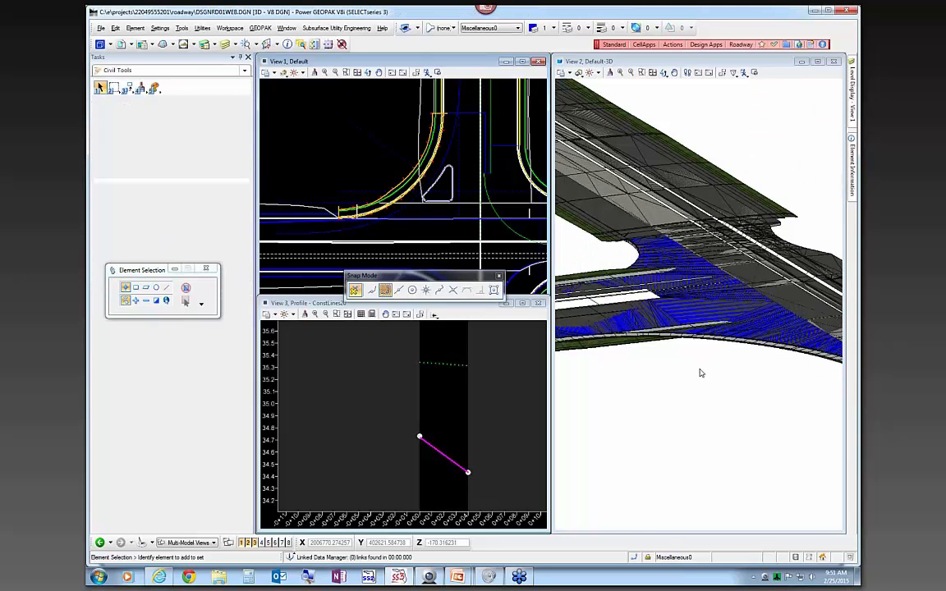
{"action": "scroll", "coordinate": [663, 363], "scroll_direction": "down", "scroll_amount": 2}
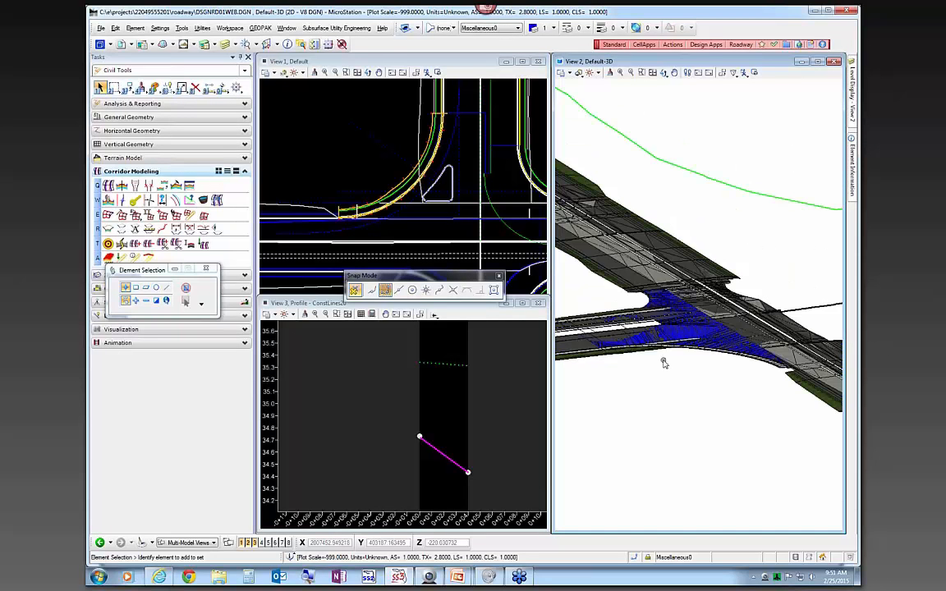
{"action": "scroll", "coordinate": [787, 375], "scroll_direction": "up", "scroll_amount": 2}
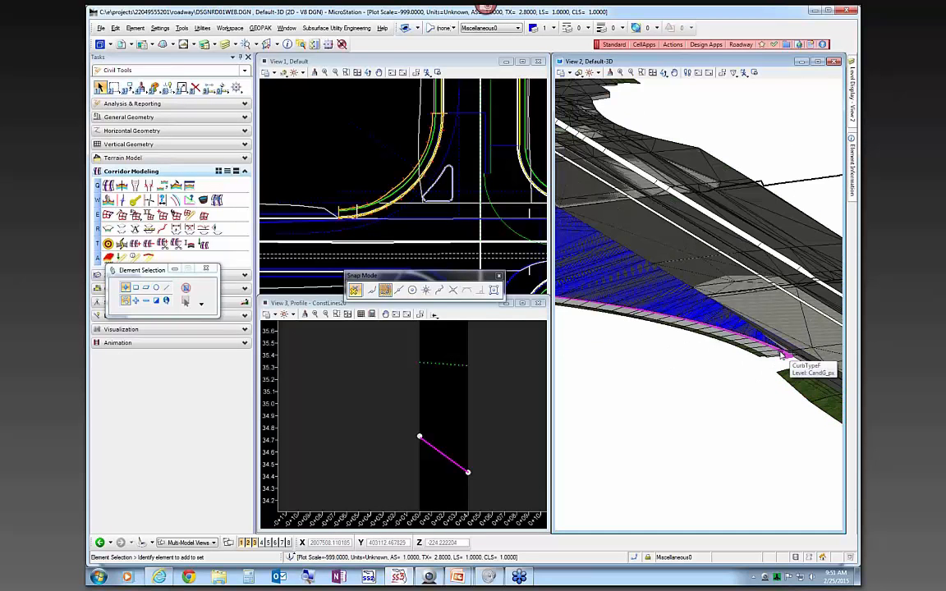
{"action": "scroll", "coordinate": [754, 379], "scroll_direction": "up", "scroll_amount": 2}
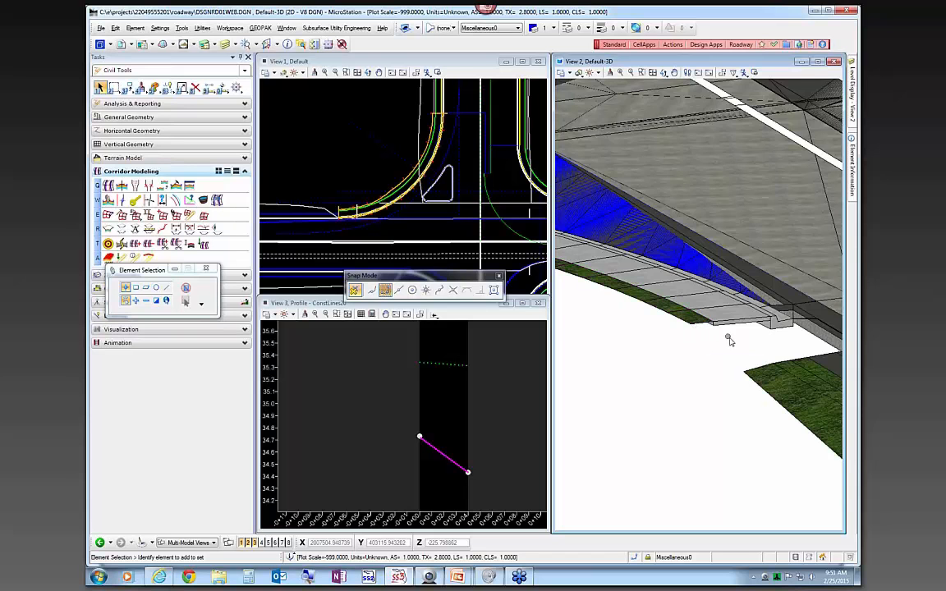
{"action": "scroll", "coordinate": [698, 328], "scroll_direction": "down", "scroll_amount": 2}
{"action": "scroll", "coordinate": [702, 293], "scroll_direction": "down", "scroll_amount": 3}
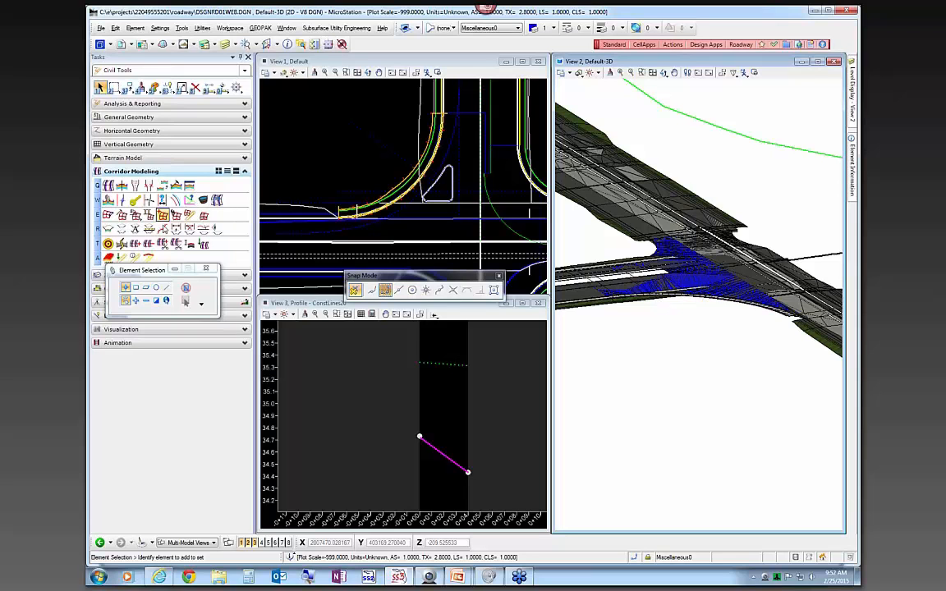
Step: Add a clipping reference to the SR61 corridor, using the DTMPr intersection terrain model as the reference
{"action": "left_click_drag", "start_coordinate": [163, 273], "coordinate": [166, 370]}
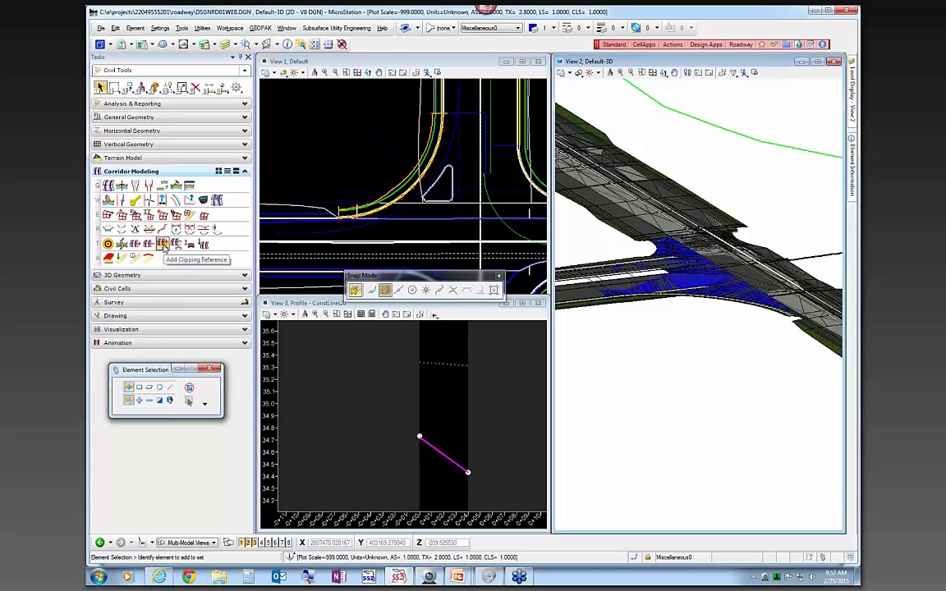
{"action": "left_click", "coordinate": [163, 244]}
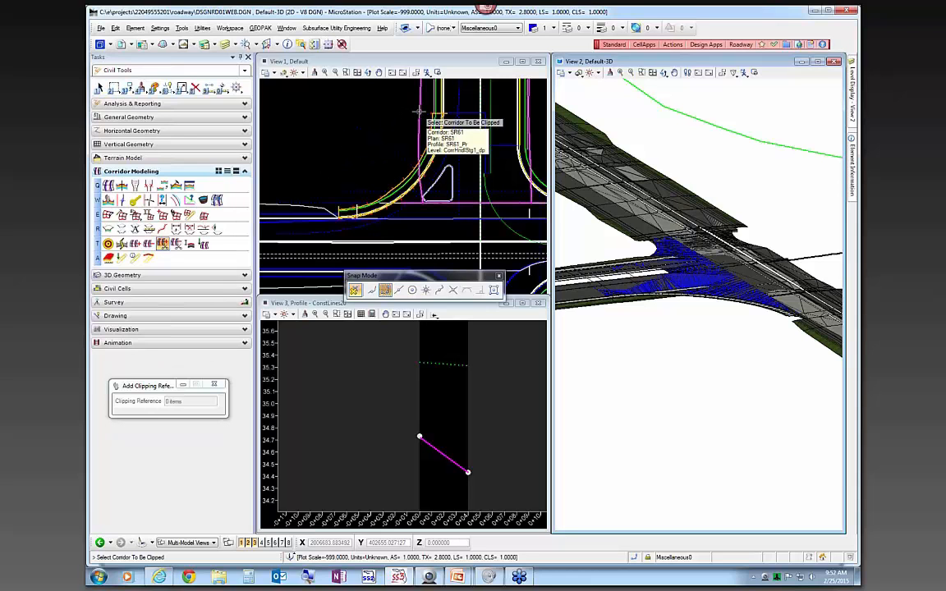
{"action": "left_click", "coordinate": [404, 115]}
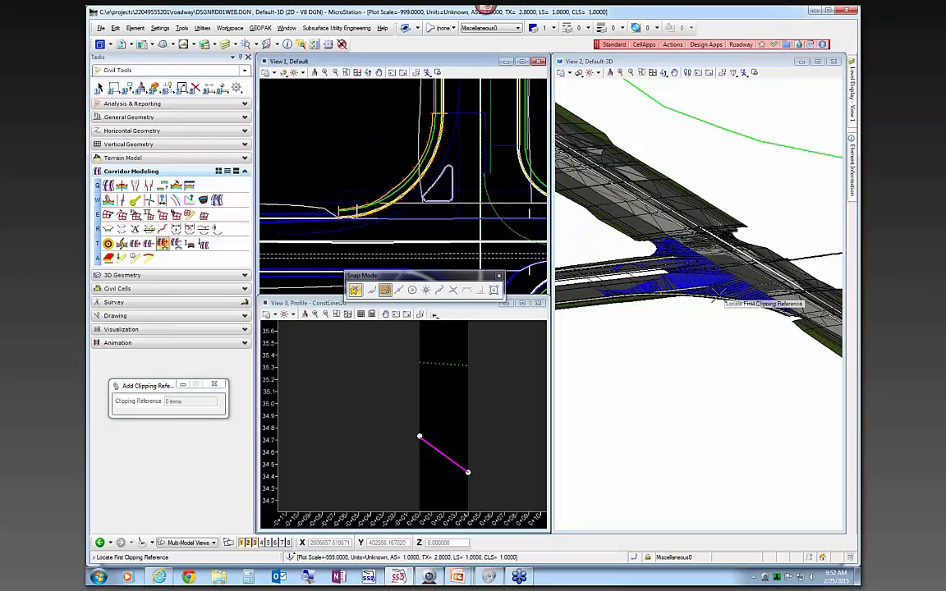
{"action": "scroll", "coordinate": [716, 294], "scroll_direction": "up", "scroll_amount": 4}
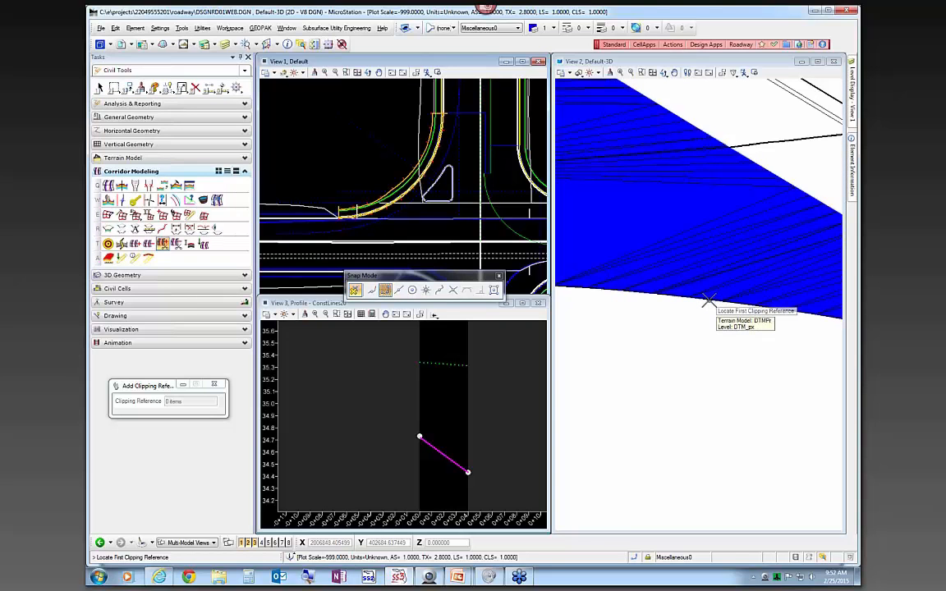
{"action": "left_click", "coordinate": [708, 300]}
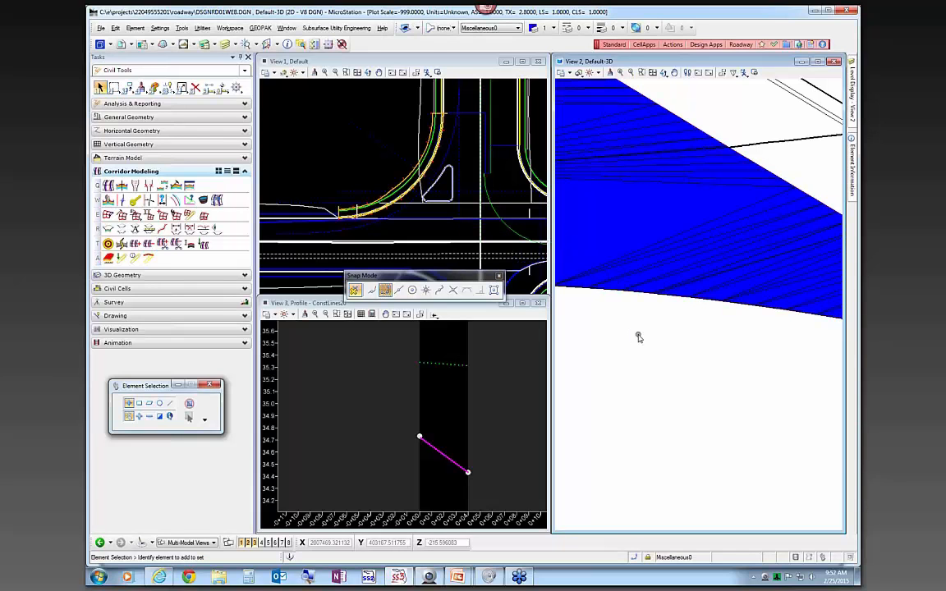
Step: Turn the display of the Corridor Components feature definitions back on in the Civil Standards of the Project Explorer
{"action": "left_click_drag", "start_coordinate": [944, 142], "coordinate": [763, 141]}
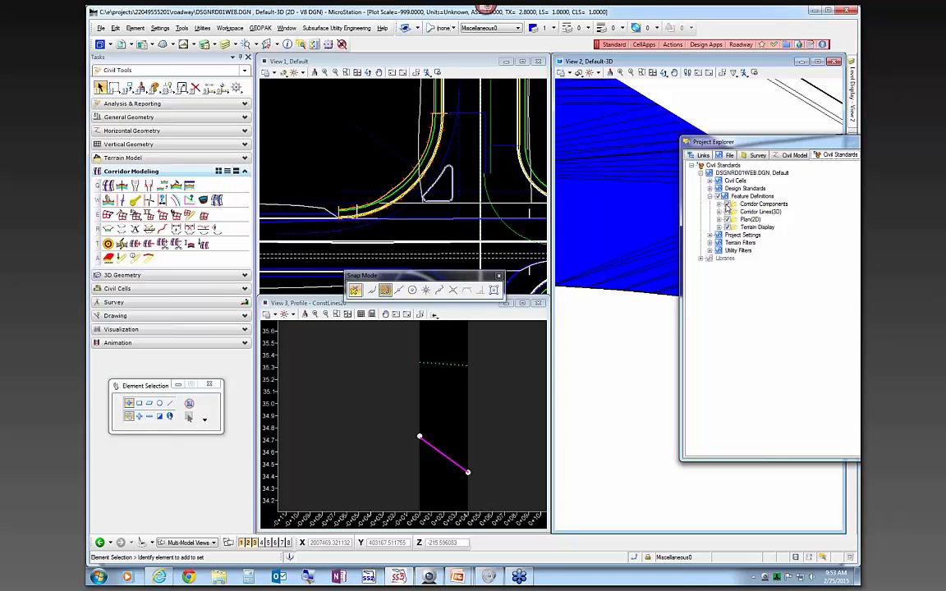
{"action": "left_click", "coordinate": [727, 205]}
{"action": "left_click", "coordinate": [726, 205]}
{"action": "left_click", "coordinate": [728, 204]}
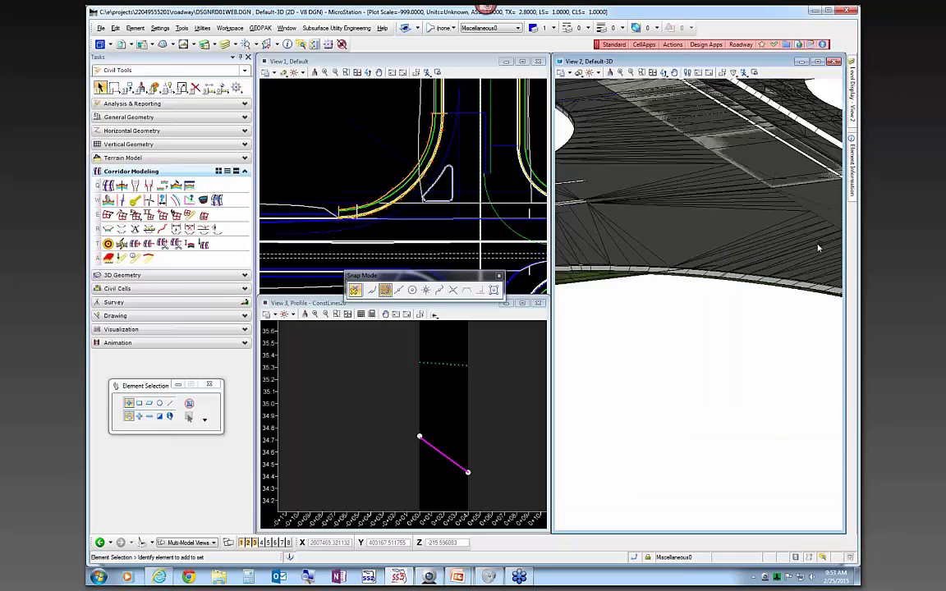
Step: Examine the clipped corridor, the pavement surface and the curb returns around the intersection in the 3D model
{"action": "scroll", "coordinate": [818, 248], "scroll_direction": "down", "scroll_amount": 2}
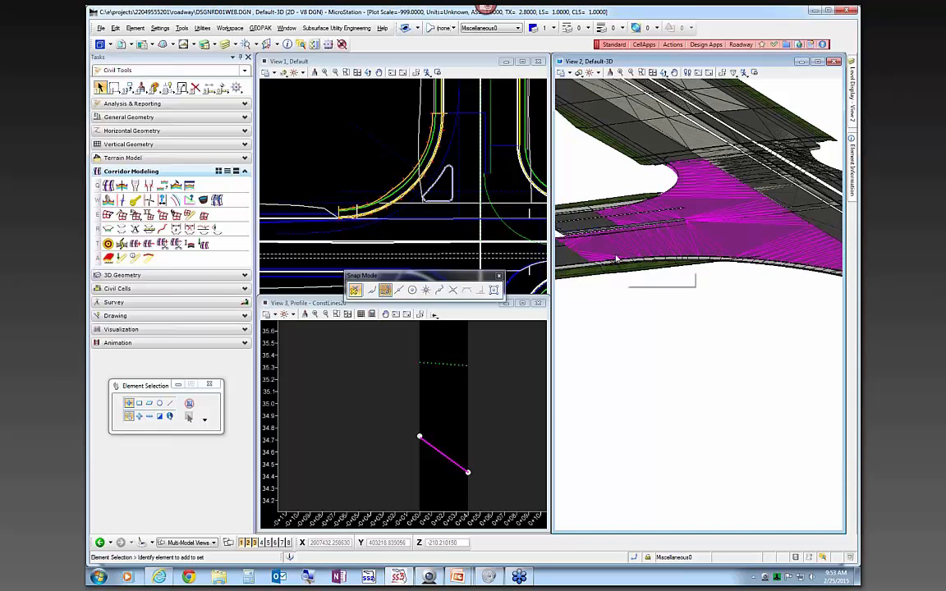
{"action": "scroll", "coordinate": [661, 195], "scroll_direction": "up", "scroll_amount": 1}
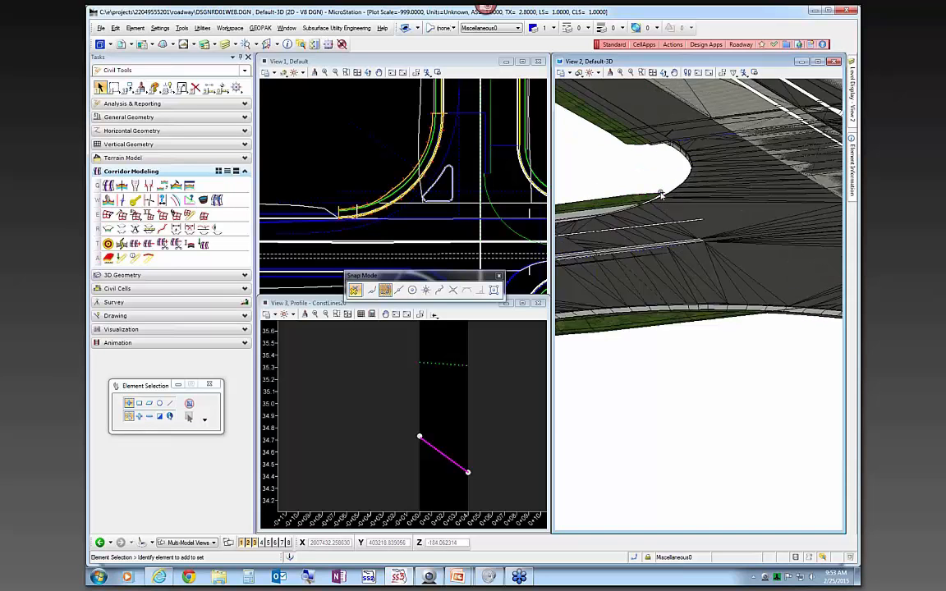
{"action": "scroll", "coordinate": [661, 195], "scroll_direction": "up", "scroll_amount": 2}
{"action": "scroll", "coordinate": [673, 205], "scroll_direction": "down", "scroll_amount": 1}
{"action": "scroll", "coordinate": [670, 206], "scroll_direction": "down", "scroll_amount": 1}
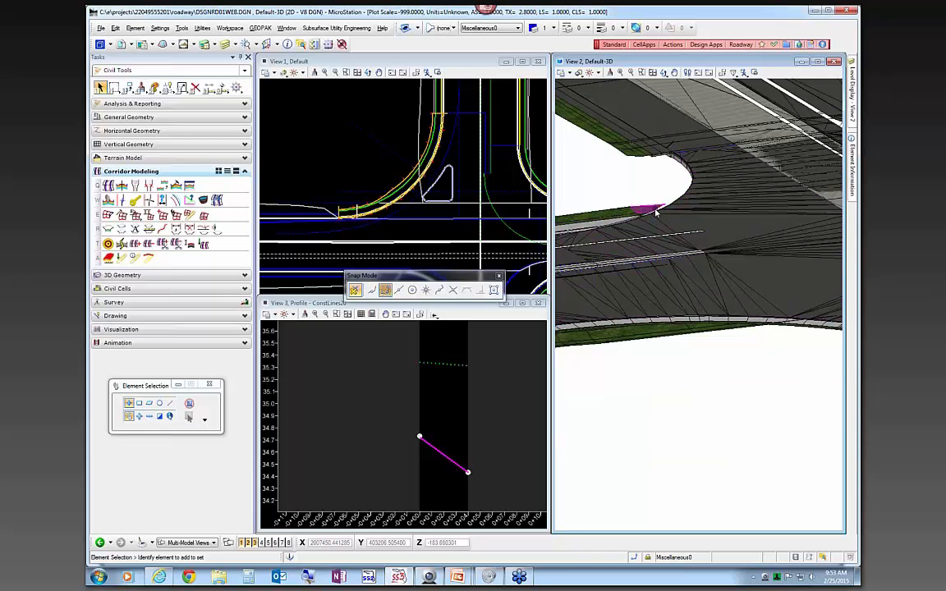
{"action": "scroll", "coordinate": [630, 213], "scroll_direction": "down", "scroll_amount": 1}
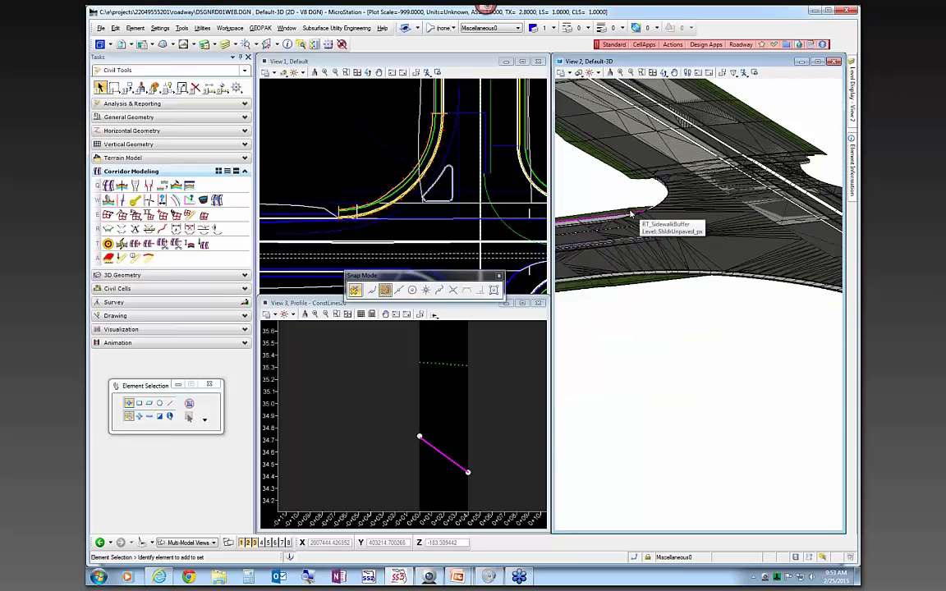
{"action": "scroll", "coordinate": [630, 213], "scroll_direction": "down", "scroll_amount": 1}
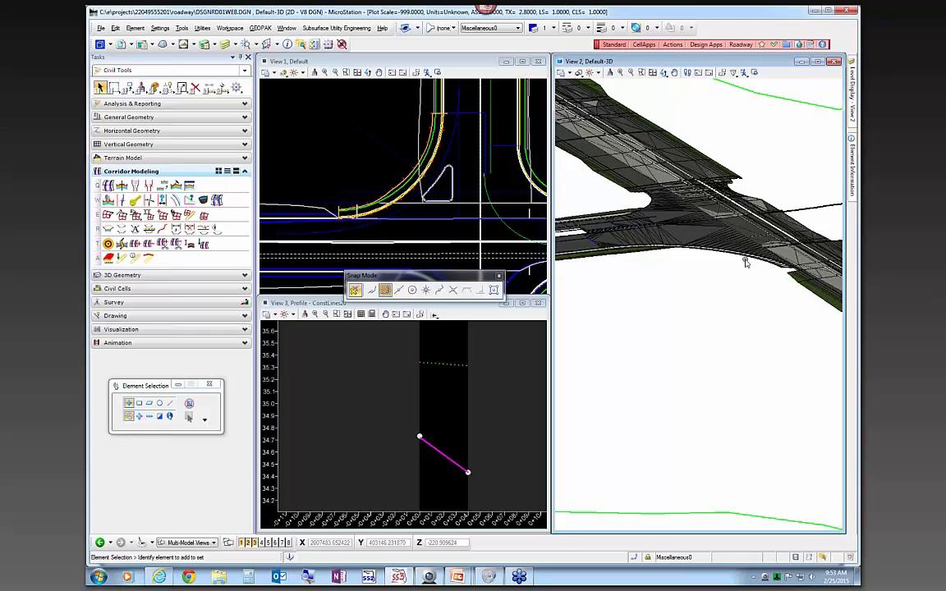
{"action": "scroll", "coordinate": [632, 256], "scroll_direction": "up", "scroll_amount": 1}
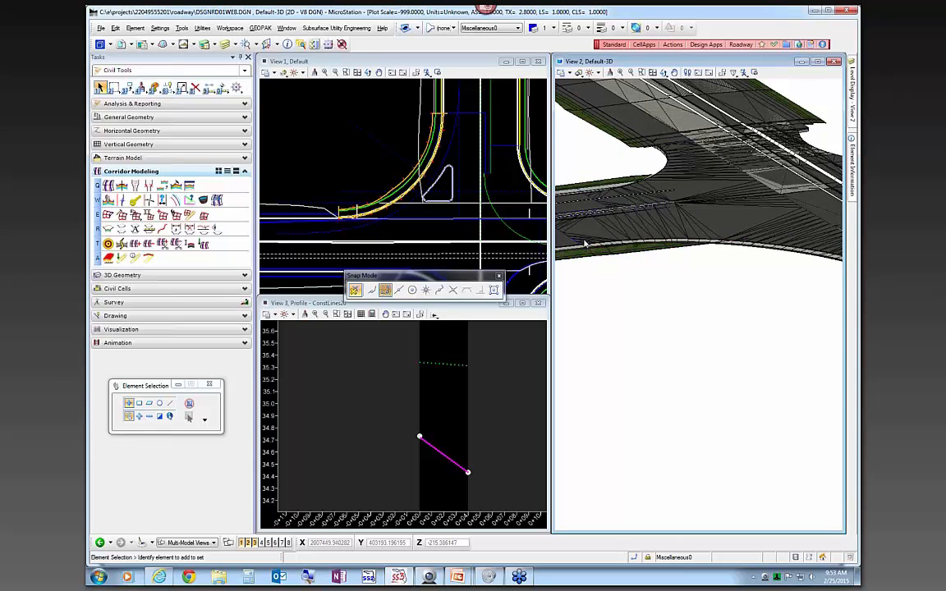
Step: Add a clipping reference to the overlapping corridor, using the linear template along the curved curb return as the reference
{"action": "left_click", "coordinate": [328, 172]}
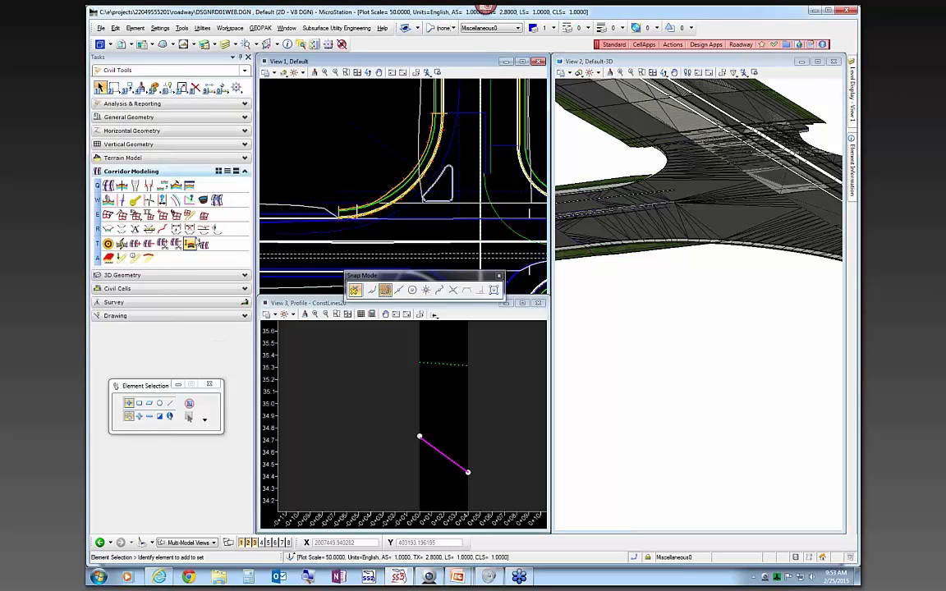
{"action": "left_click", "coordinate": [164, 243]}
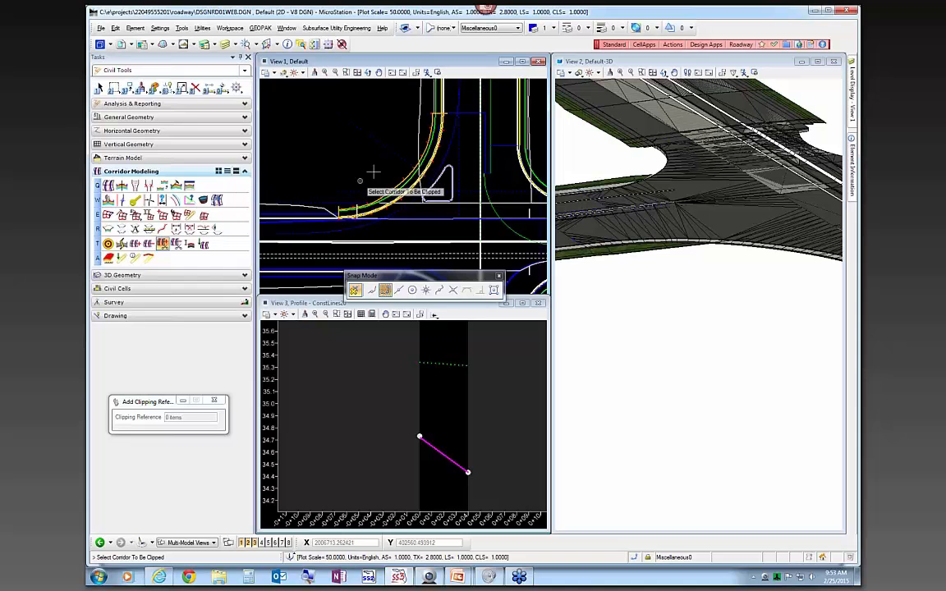
{"action": "left_click", "coordinate": [416, 129]}
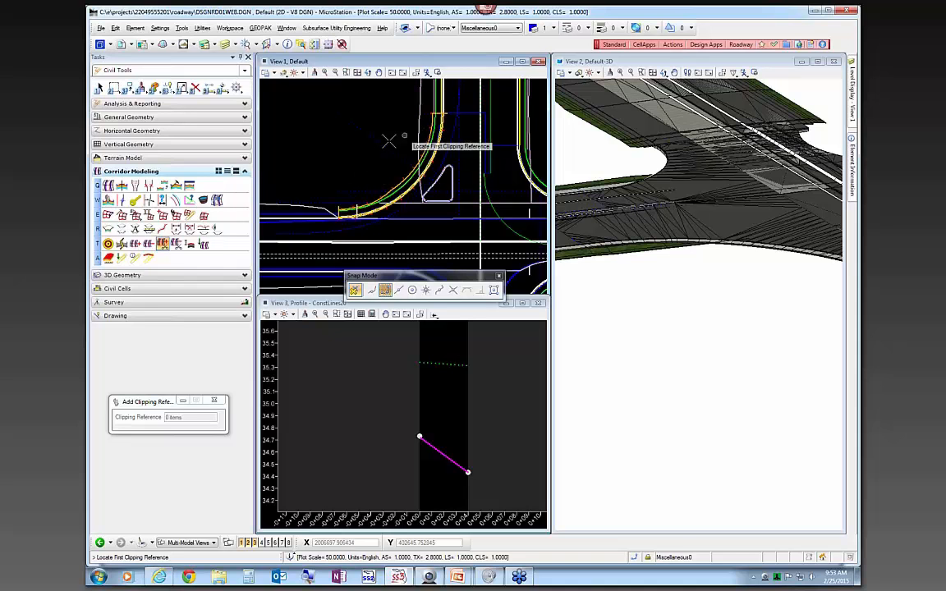
{"action": "left_click", "coordinate": [388, 187]}
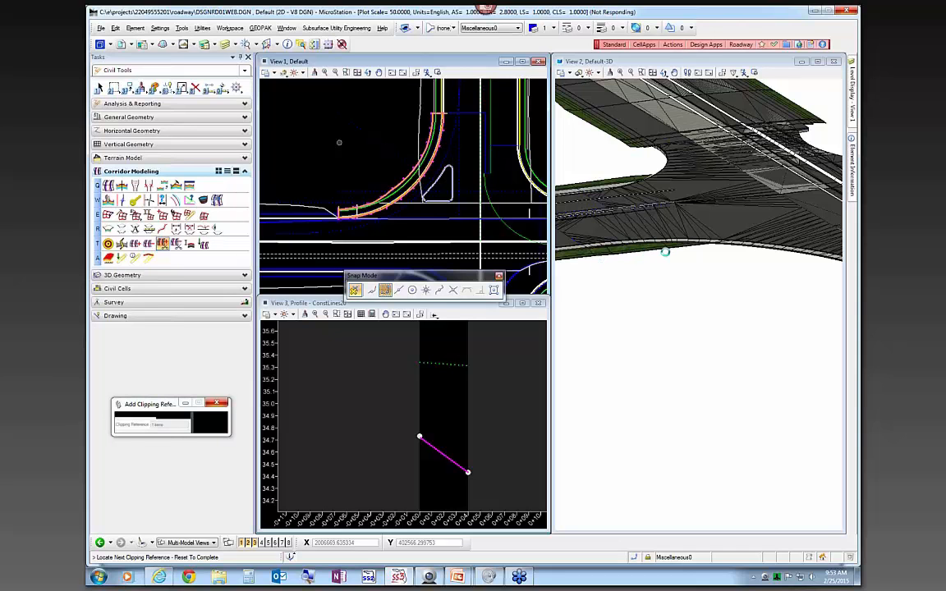
Step: Examine the clipped corridor edge along the curb return, in the current 3D view and from the top
{"action": "scroll", "coordinate": [641, 254], "scroll_direction": "up", "scroll_amount": 3}
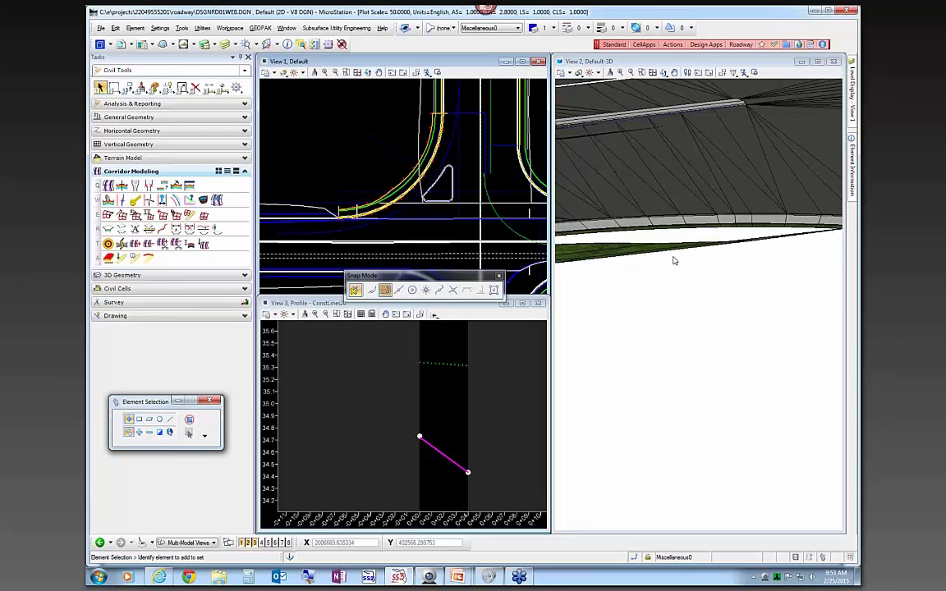
{"action": "scroll", "coordinate": [709, 268], "scroll_direction": "down", "scroll_amount": 2}
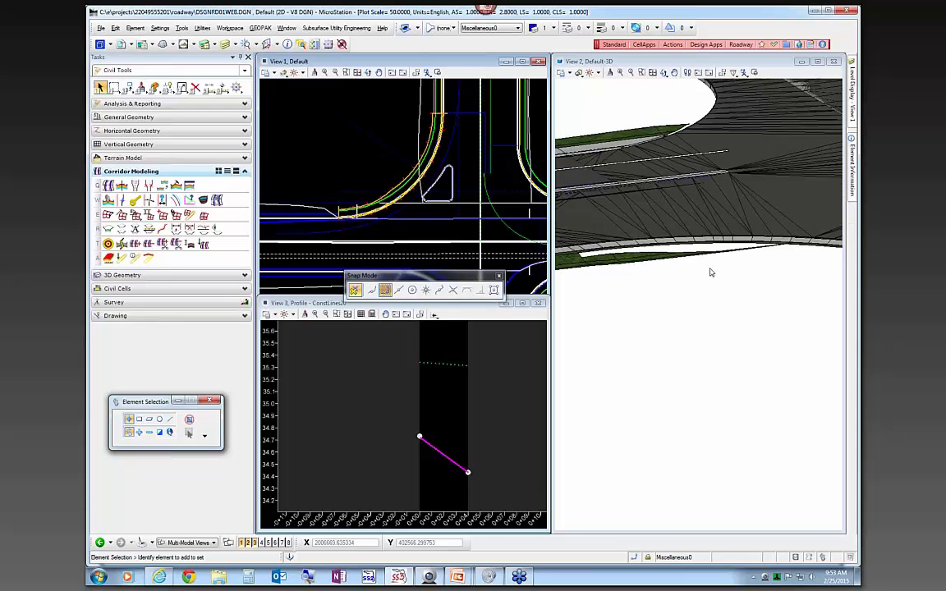
{"action": "left_click", "coordinate": [665, 73]}
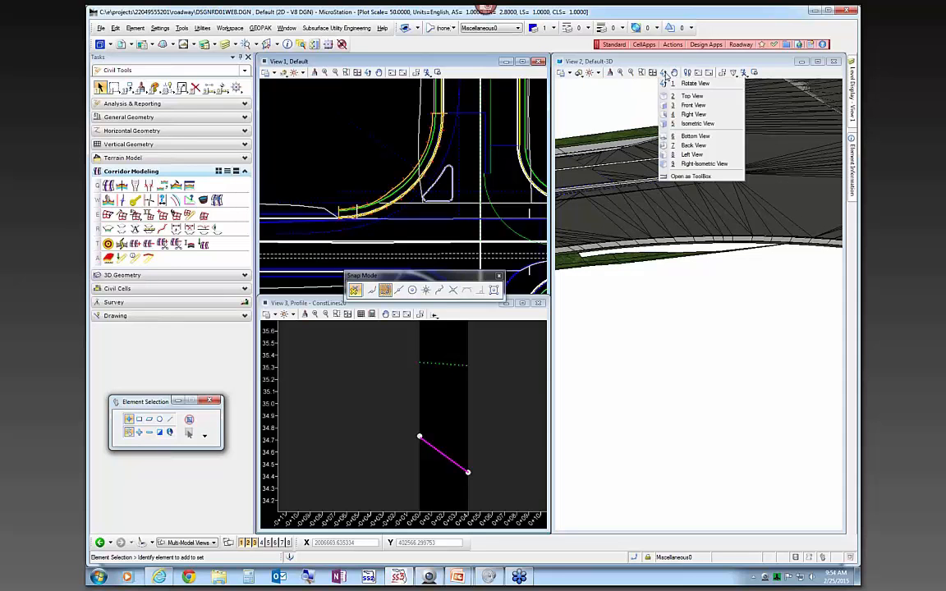
{"action": "left_click", "coordinate": [693, 96]}
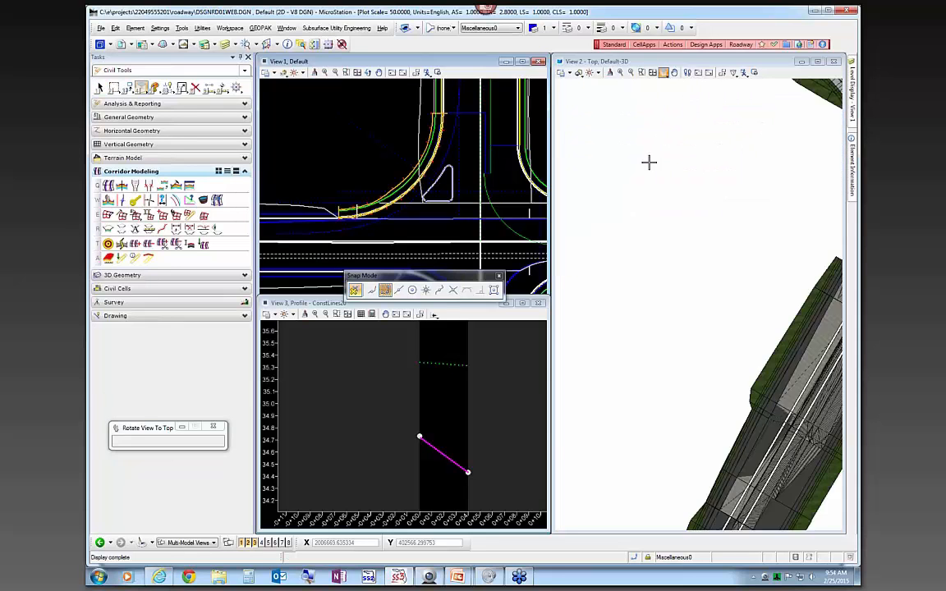
{"action": "scroll", "coordinate": [649, 162], "scroll_direction": "down", "scroll_amount": 2}
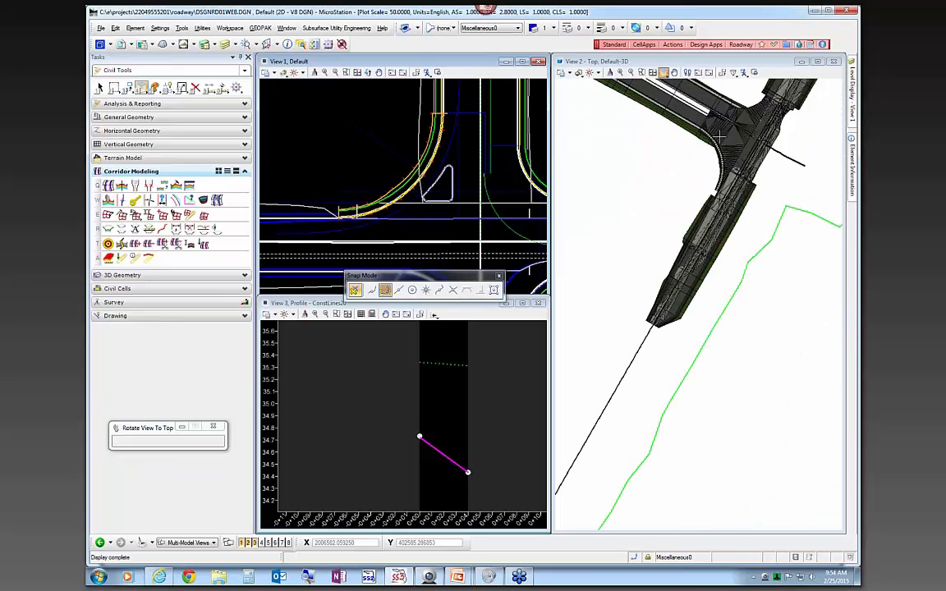
{"action": "scroll", "coordinate": [719, 134], "scroll_direction": "up", "scroll_amount": 4}
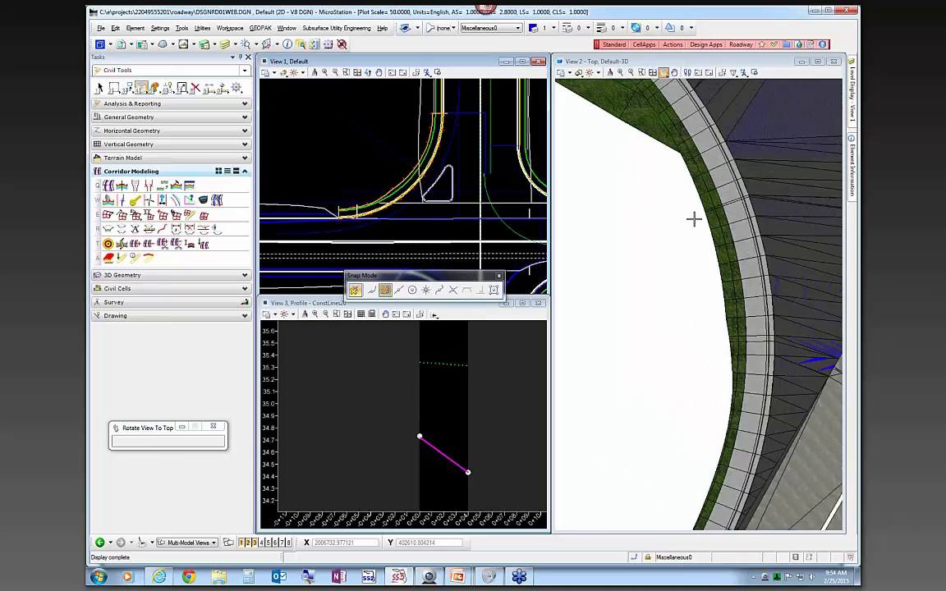
{"action": "scroll", "coordinate": [694, 219], "scroll_direction": "down", "scroll_amount": 1}
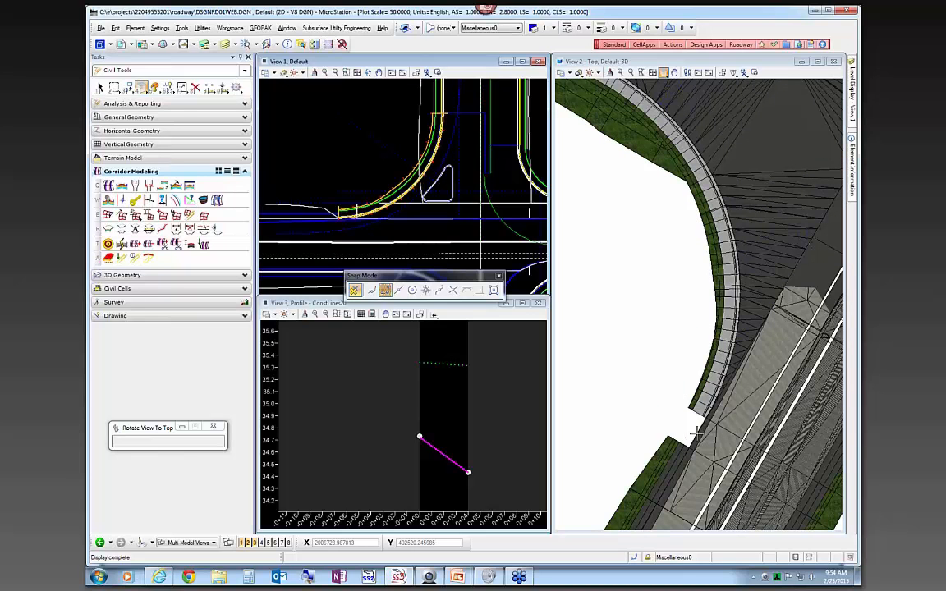
{"action": "scroll", "coordinate": [624, 384], "scroll_direction": "down", "scroll_amount": 2}
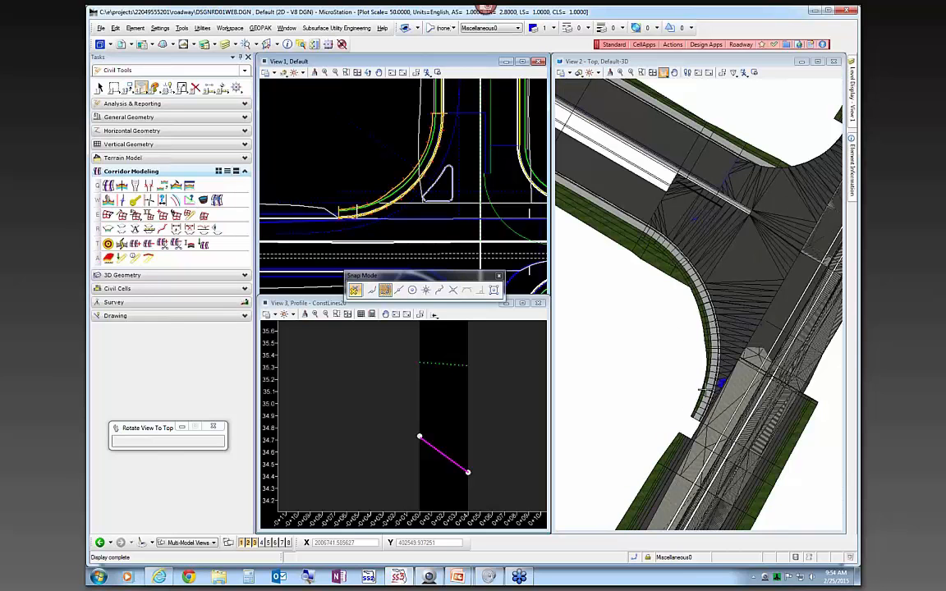
{"action": "right_click", "coordinate": [669, 362]}
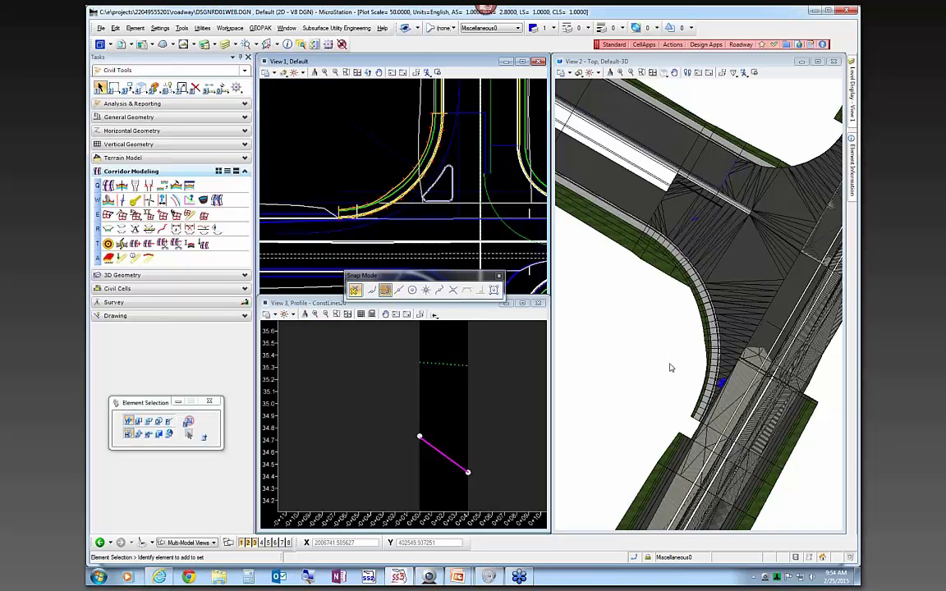
{"action": "left_click", "coordinate": [664, 368]}
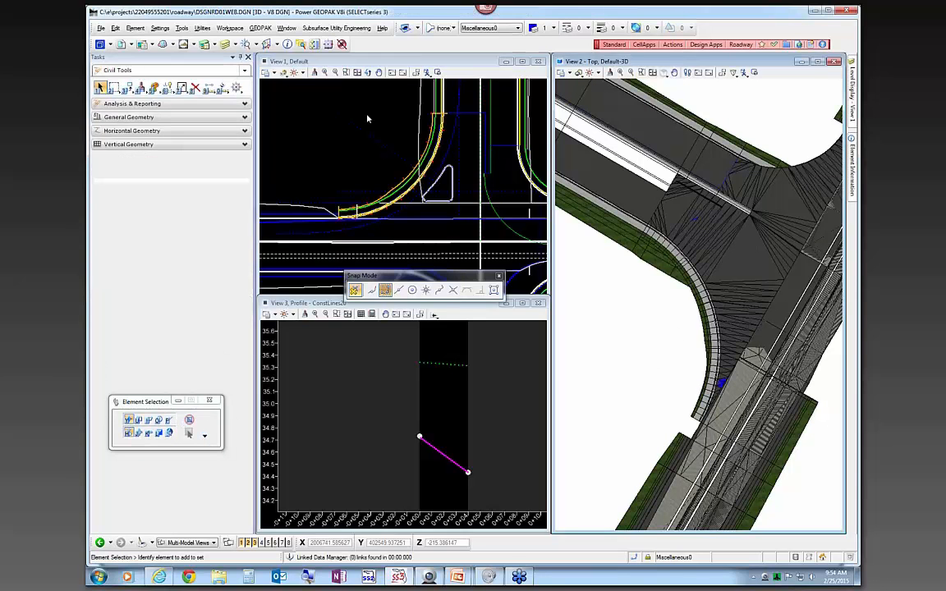
Step: Open the design file DSGNRD01 Final.DGN from the roadway folder
{"action": "left_click", "coordinate": [100, 28]}
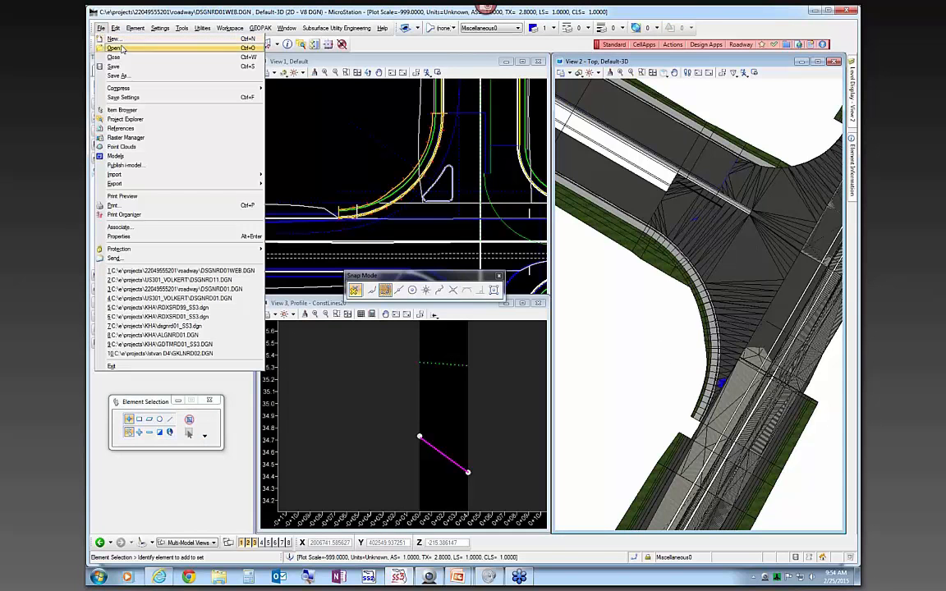
{"action": "left_click", "coordinate": [115, 48]}
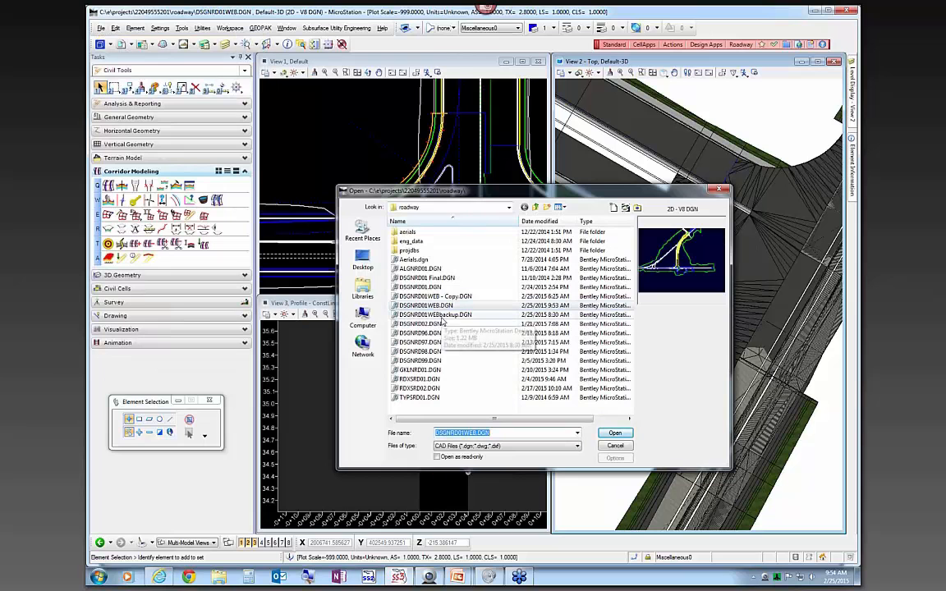
{"action": "left_click", "coordinate": [427, 278]}
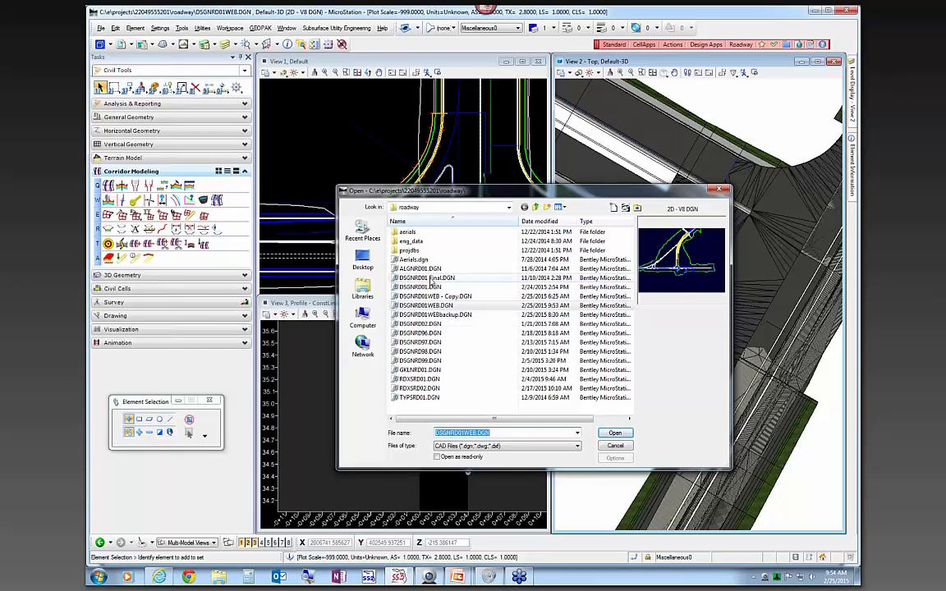
{"action": "left_click", "coordinate": [616, 434]}
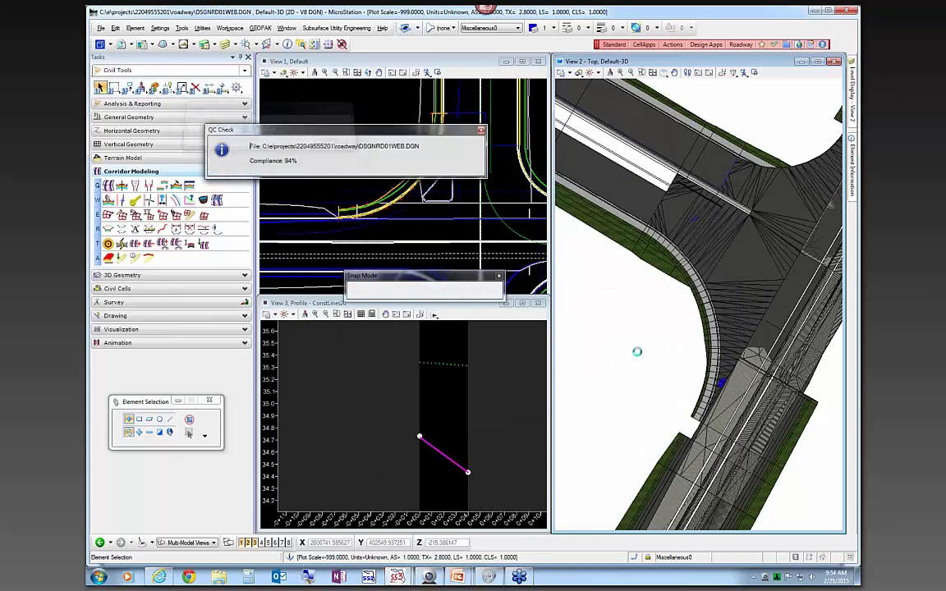